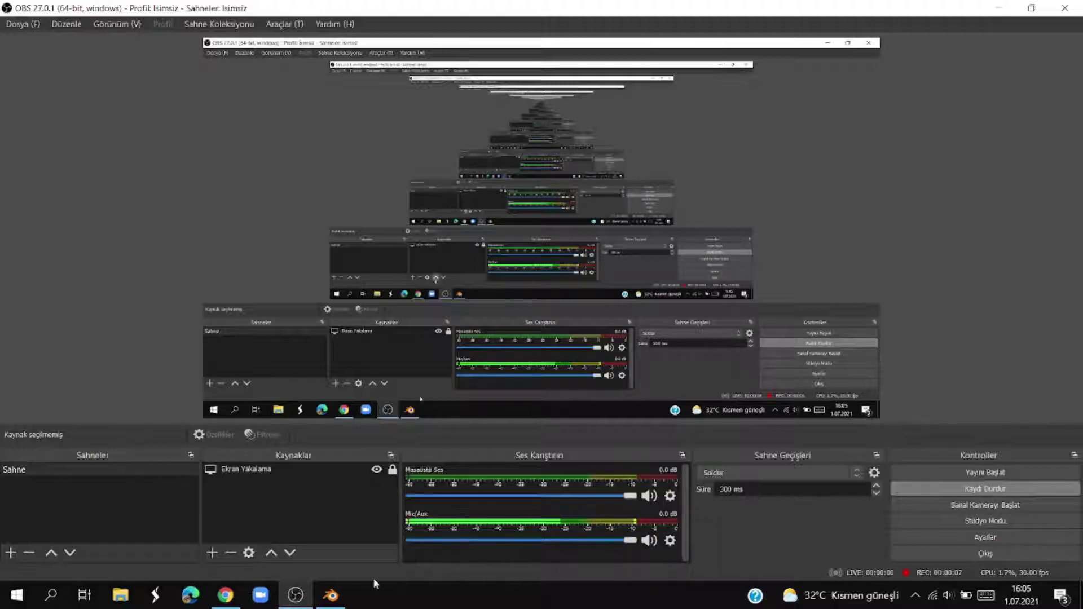
# Step: Bring the Blender window in front of OBS Studio from the taskbar
pyautogui.click(341, 595)
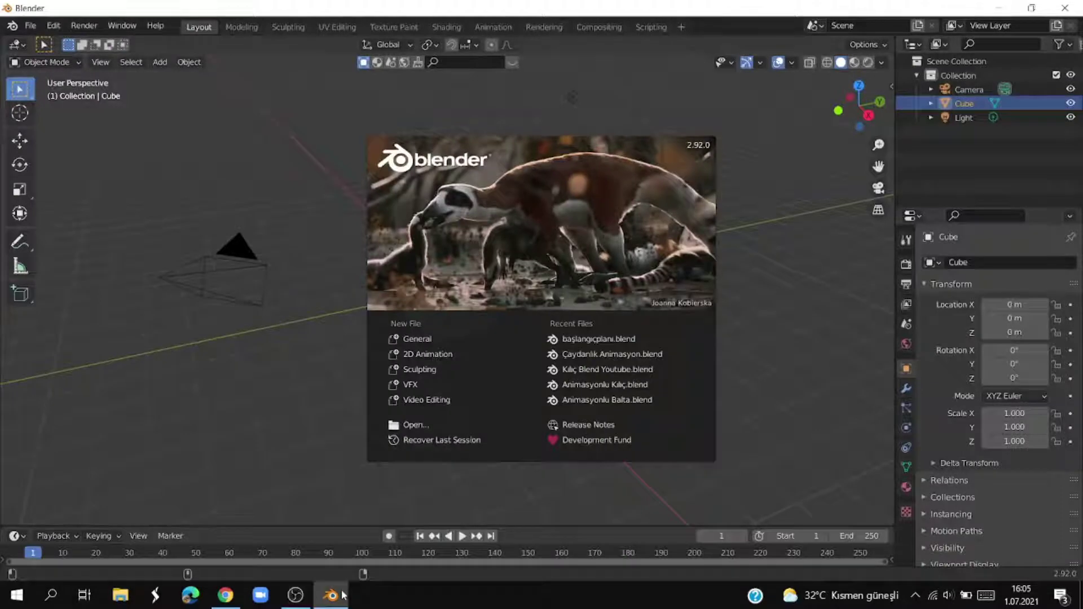
# Step: Lift the default cube's mesh about 1 m along Z in Edit Mode so it rests on the grid
pyautogui.click(772, 330)
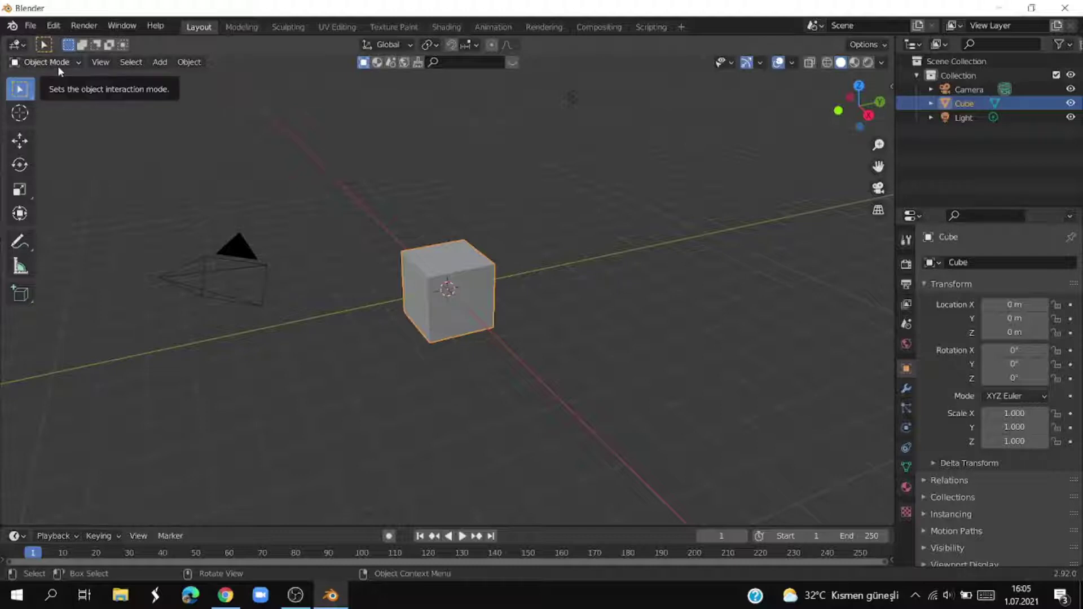
pyautogui.press('Tab')
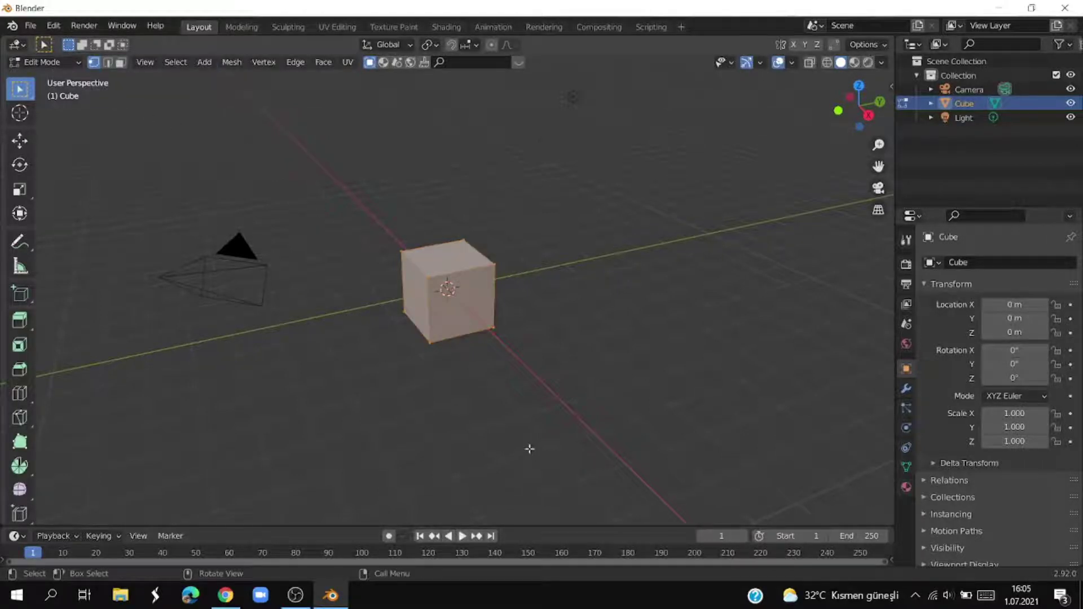
pyautogui.moveTo(576, 434); pyautogui.dragTo(641, 455, button='middle')
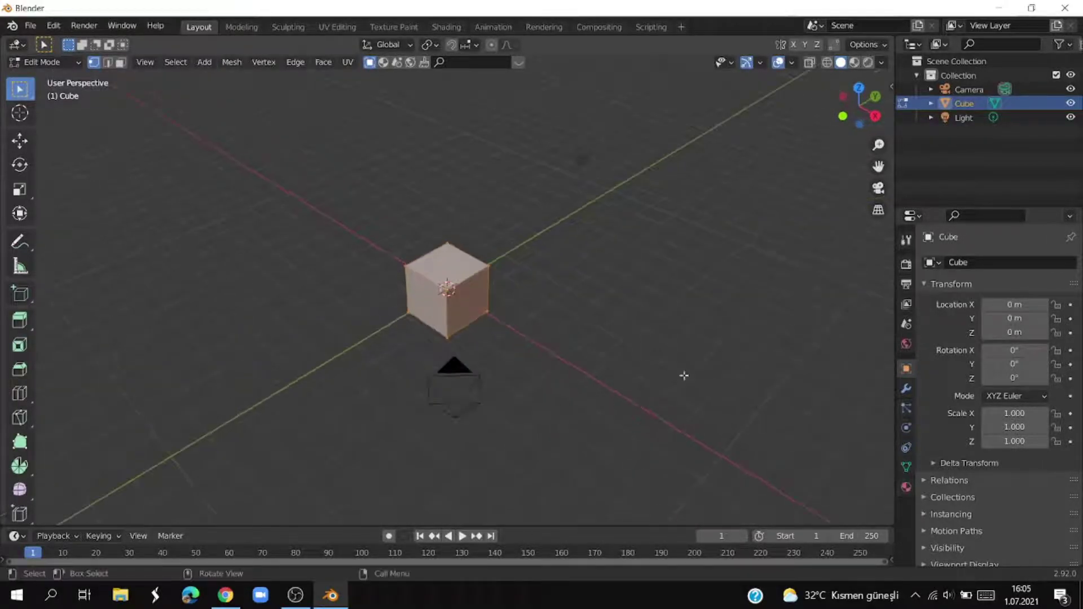
pyautogui.press('KP_3')
pyautogui.press('g')
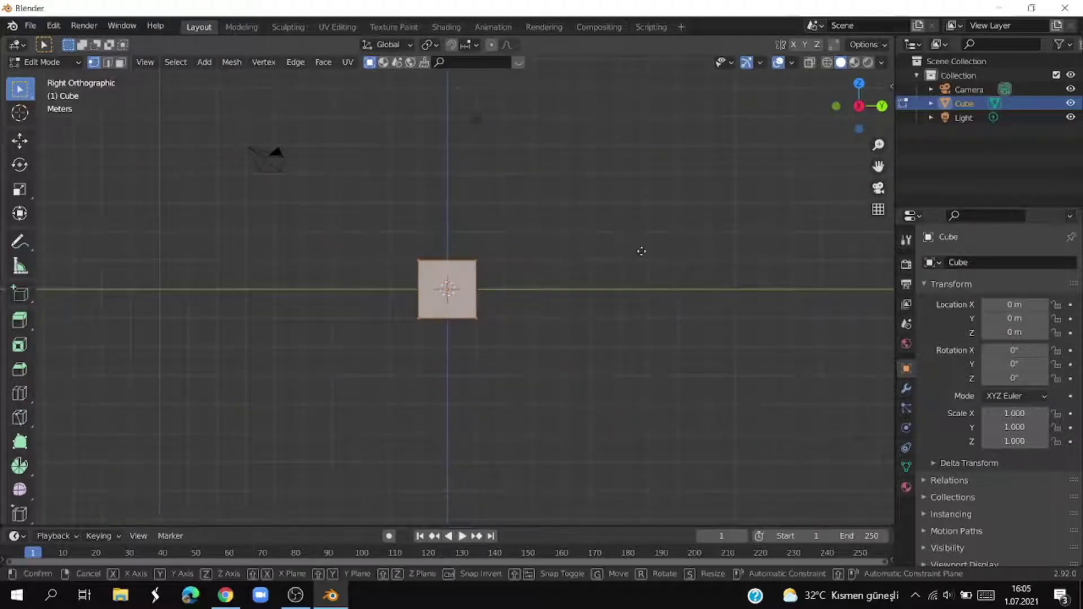
pyautogui.press('z')
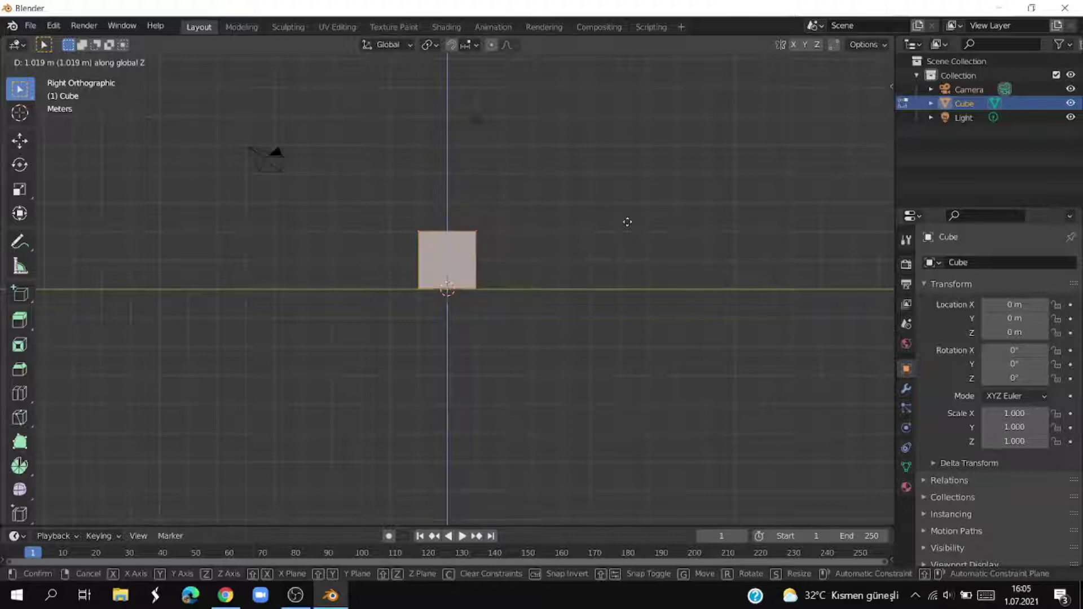
pyautogui.click(627, 222)
pyautogui.moveTo(637, 244)
pyautogui.mouseDown(button='middle')
pyautogui.moveTo(732, 254)
pyautogui.moveTo(742, 282)
pyautogui.moveTo(846, 295)
pyautogui.moveTo(133, 228)
pyautogui.mouseUp(button='middle')
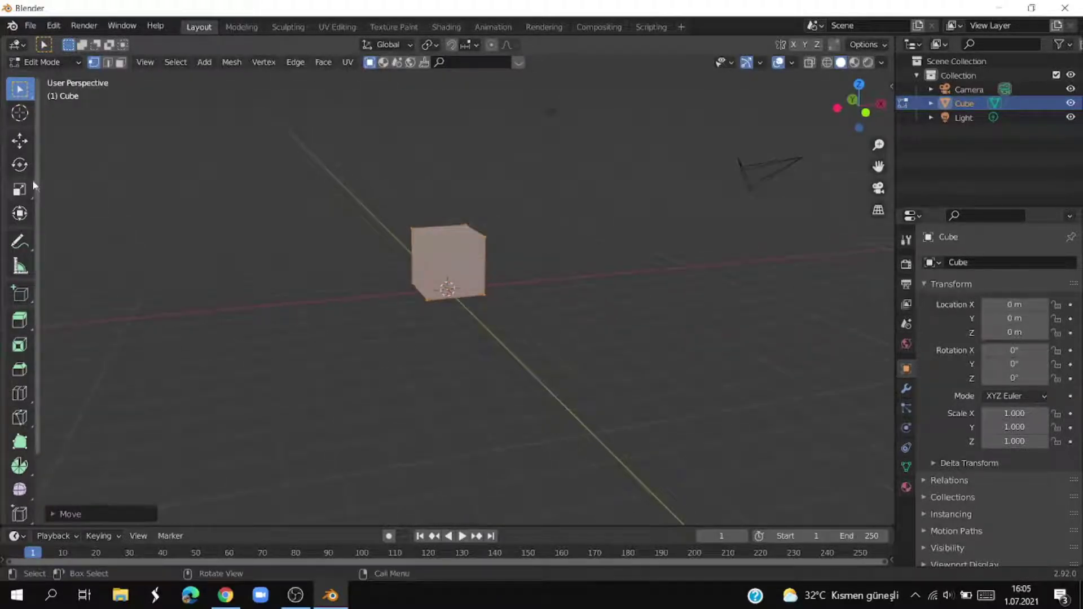
# Step: Scale the cube's mesh tall along Z and wider along X and Y
pyautogui.click(20, 189)
pyautogui.moveTo(448, 209); pyautogui.dragTo(392, 393)
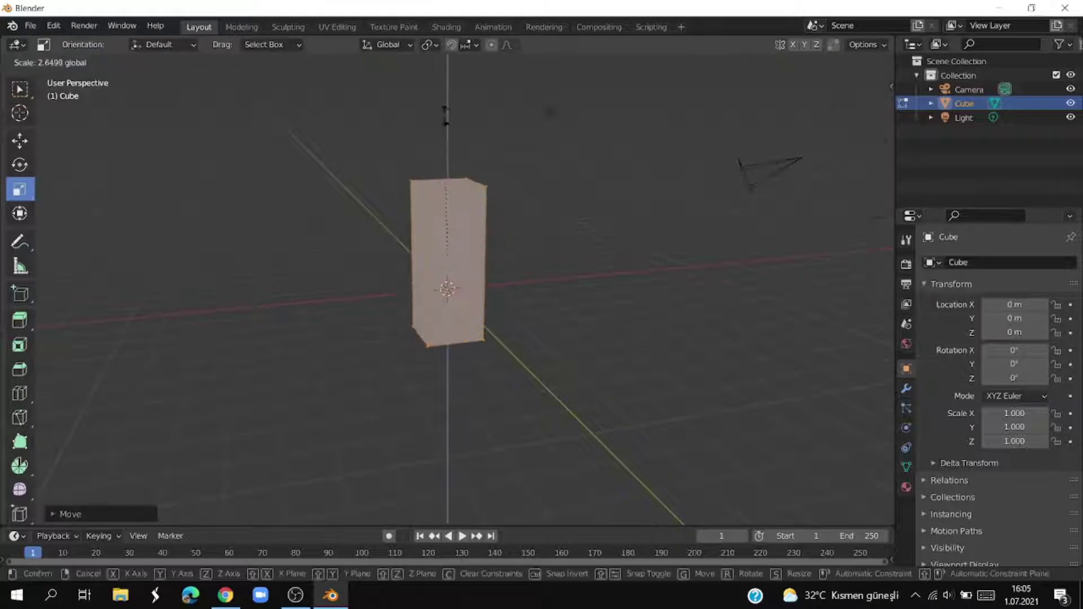
pyautogui.press('KP_7')
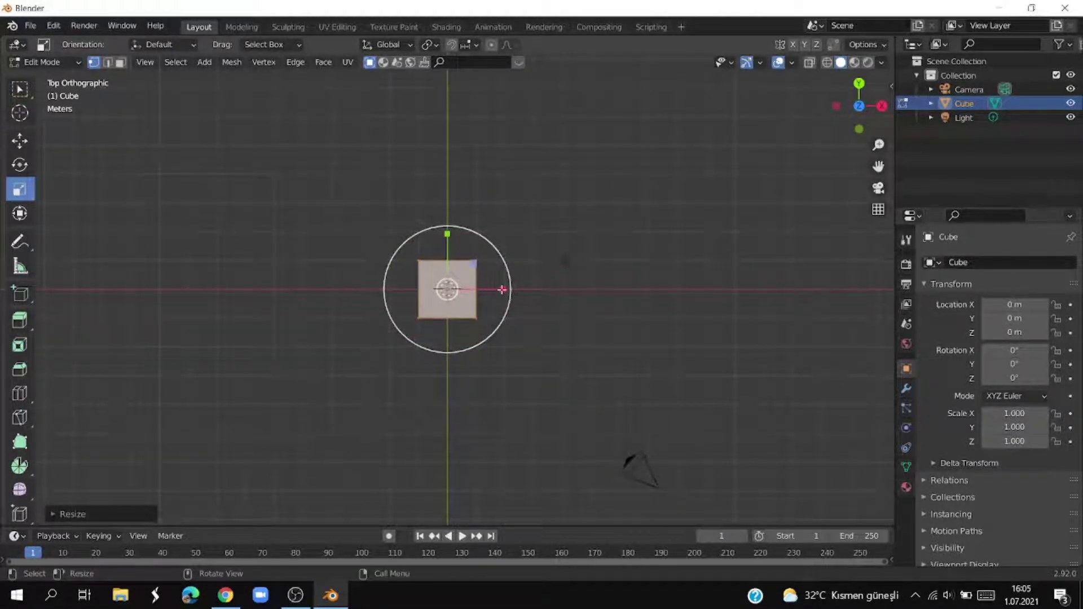
pyautogui.moveTo(503, 289); pyautogui.dragTo(561, 285)
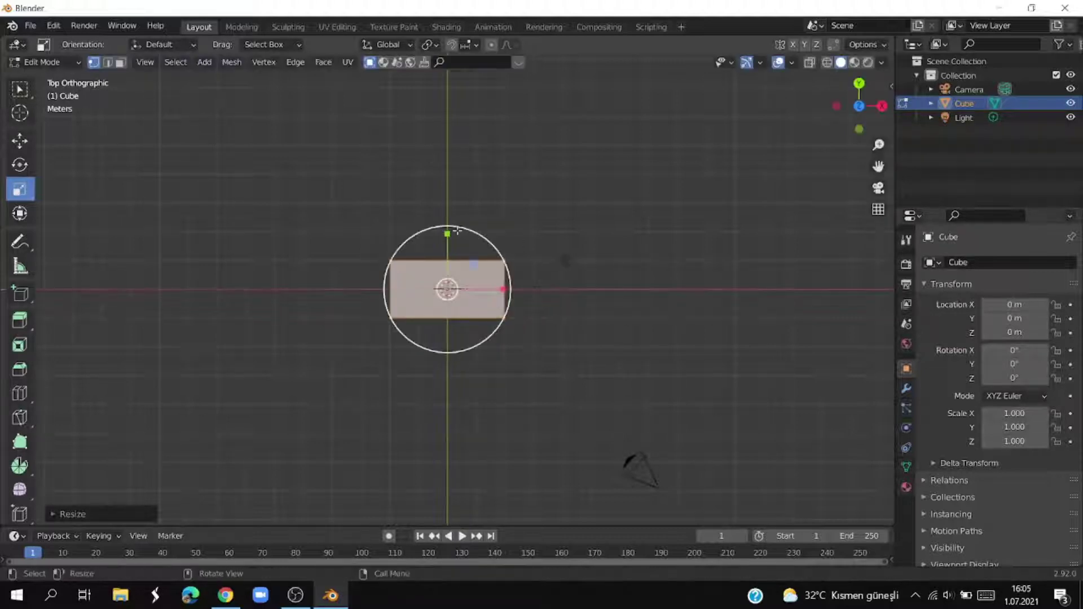
pyautogui.moveTo(449, 227); pyautogui.dragTo(451, 165)
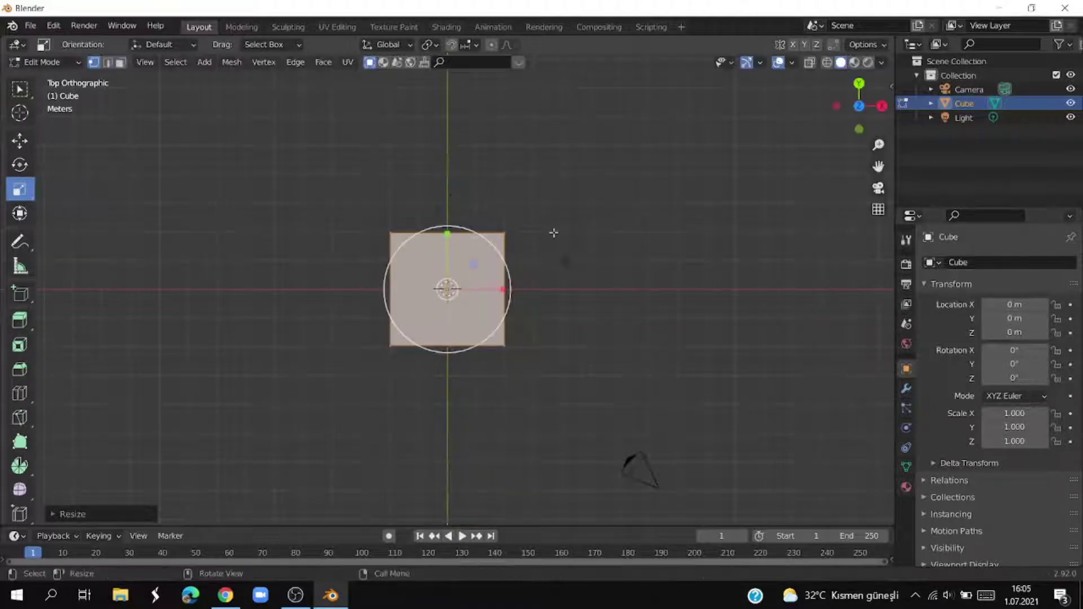
pyautogui.moveTo(553, 215)
pyautogui.mouseDown(button='middle')
pyautogui.moveTo(568, 256)
pyautogui.moveTo(581, 135)
pyautogui.mouseUp(button='middle')
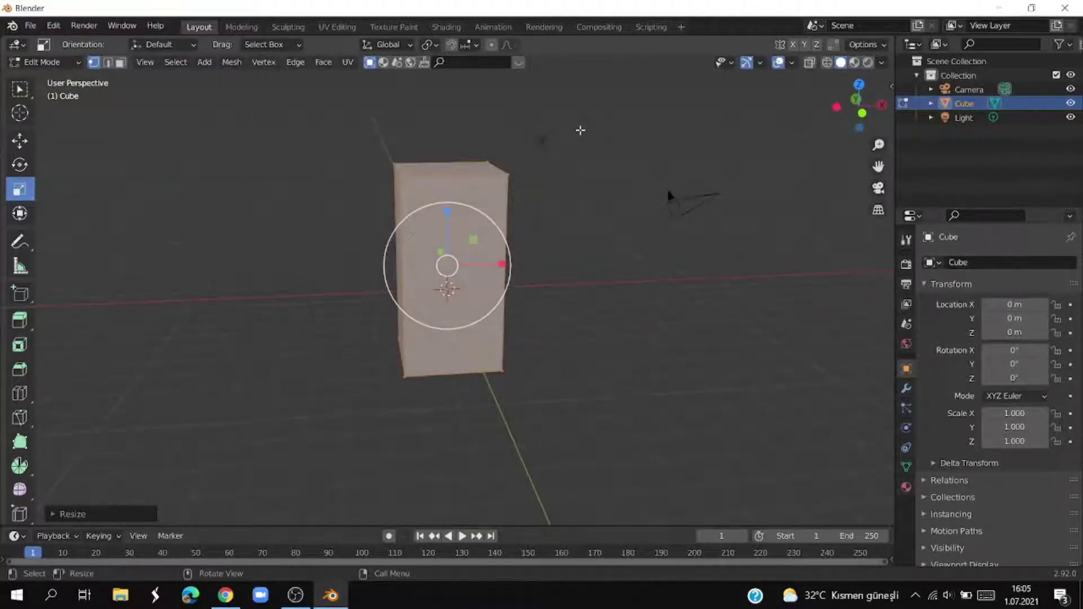
# Step: Move the tall block up along Z onto the ground line, then return to Object Mode
pyautogui.press('KP_3')
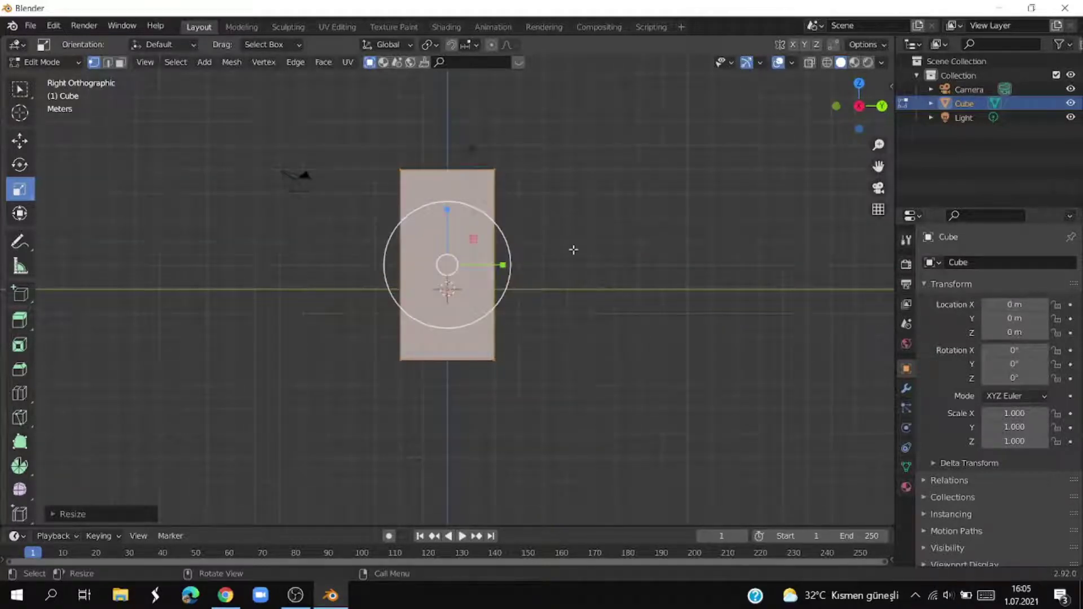
pyautogui.press('g')
pyautogui.press('z')
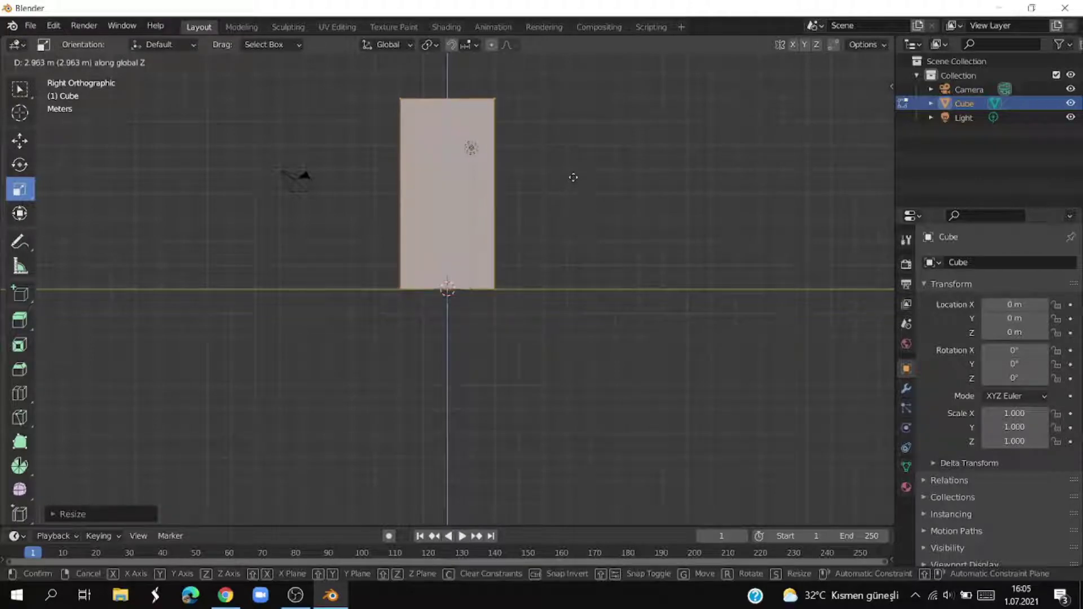
pyautogui.click(571, 179)
pyautogui.click(587, 199)
pyautogui.moveTo(588, 199)
pyautogui.mouseDown(button='middle')
pyautogui.moveTo(667, 227)
pyautogui.moveTo(721, 269)
pyautogui.mouseUp(button='middle')
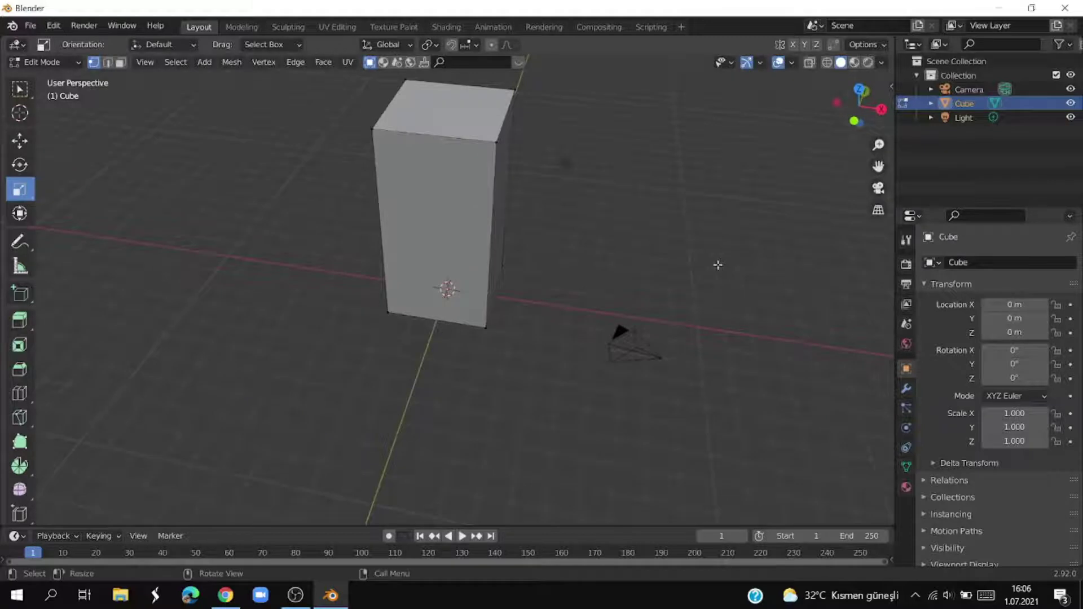
pyautogui.press('Tab')
# Step: Add a new cube, Cube.001, and move it to the right of the body
pyautogui.click(701, 285)
pyautogui.hotkey('shift', 'a')
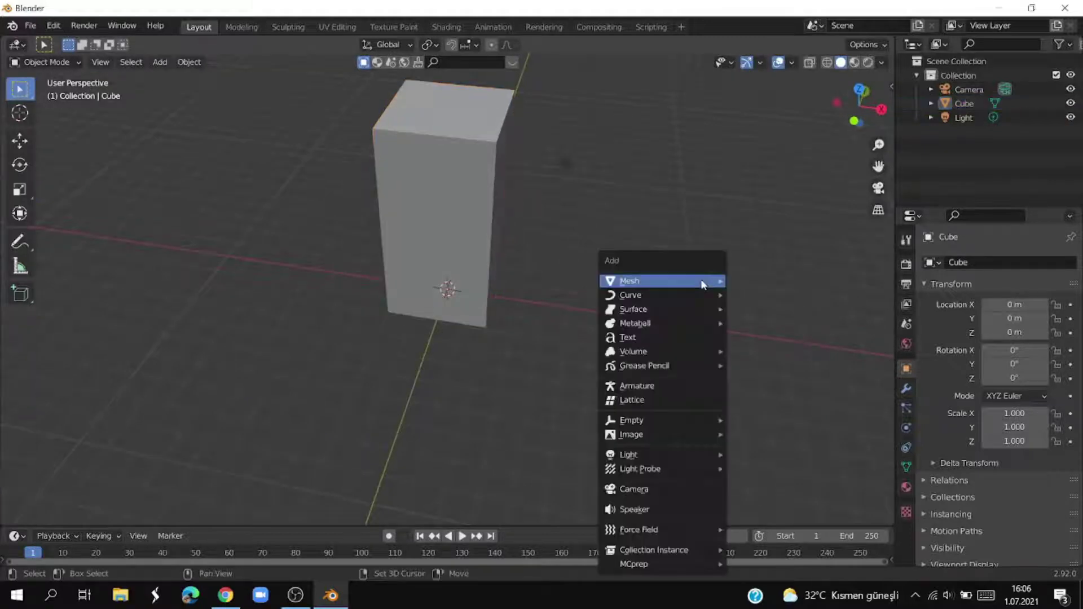
pyautogui.click(766, 303)
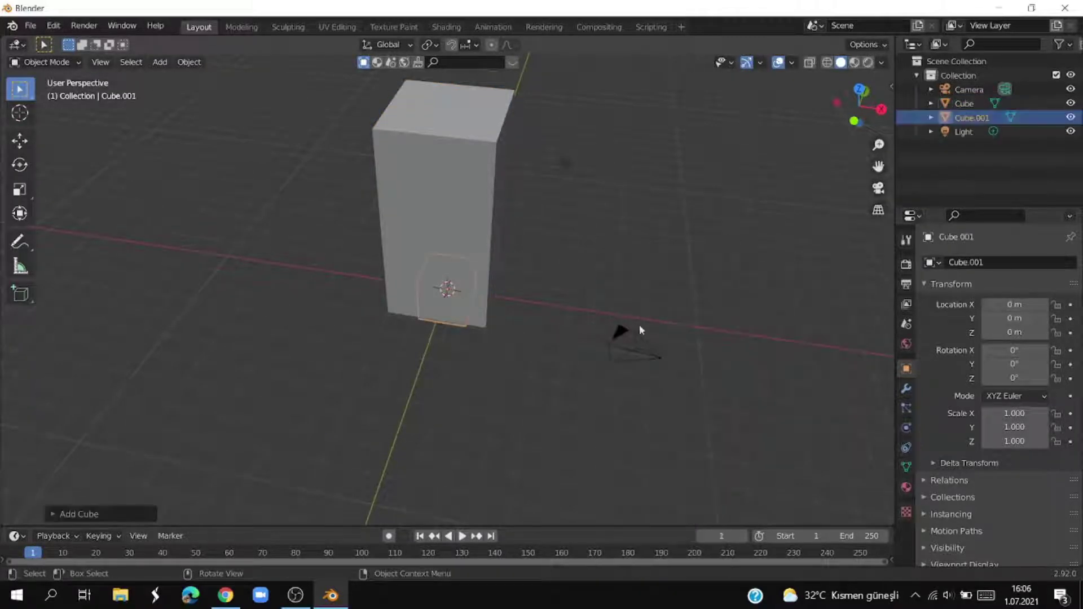
pyautogui.press('g')
pyautogui.click(706, 350)
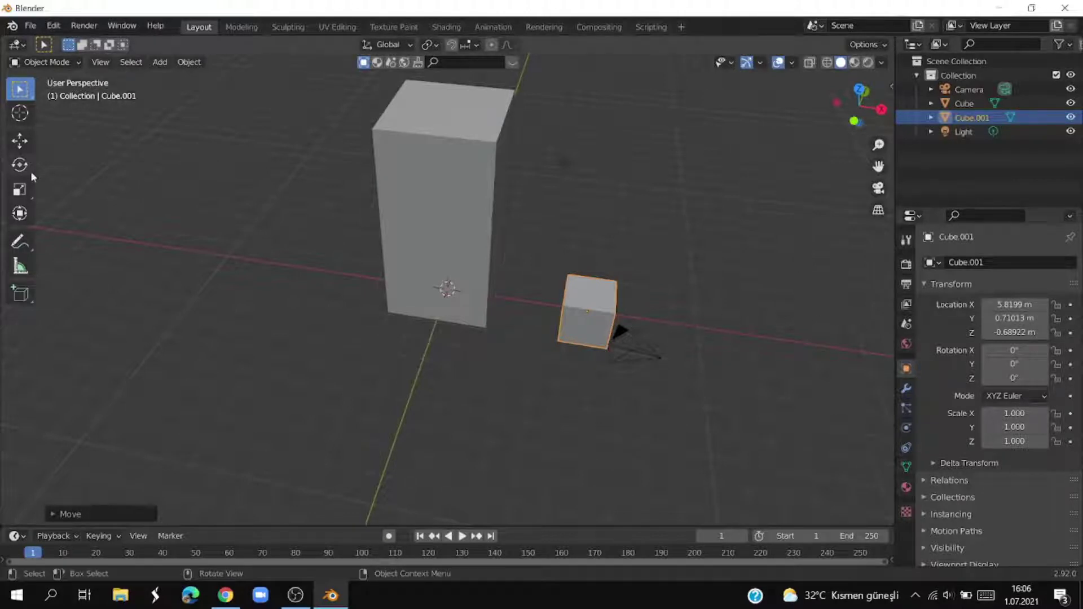
# Step: In Edit Mode and top view, place Cube.001 beside the body and enlarge it evenly
pyautogui.press('Tab')
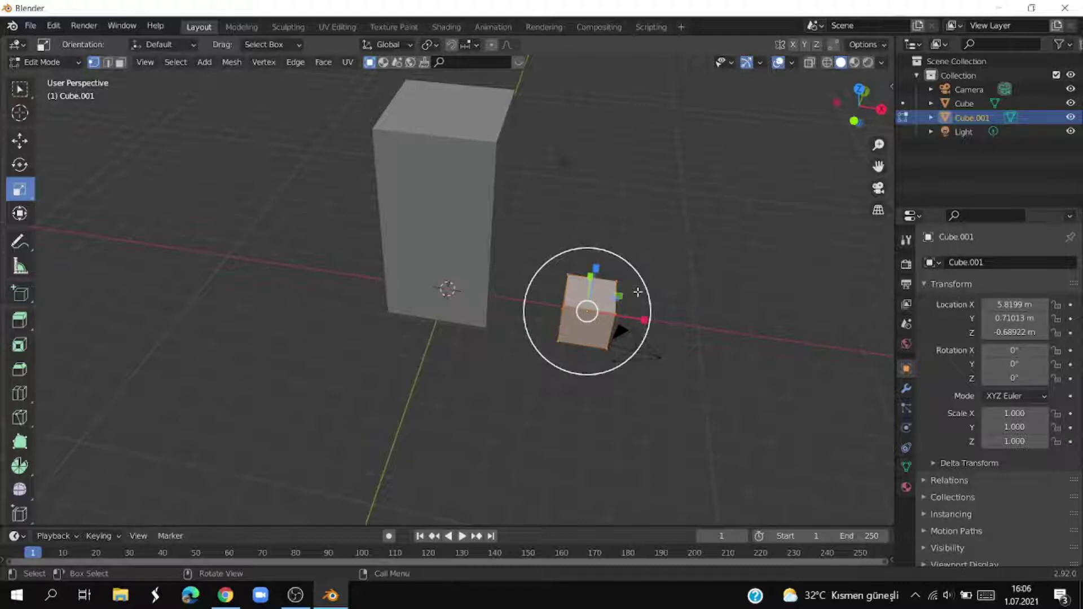
pyautogui.press('KP_7')
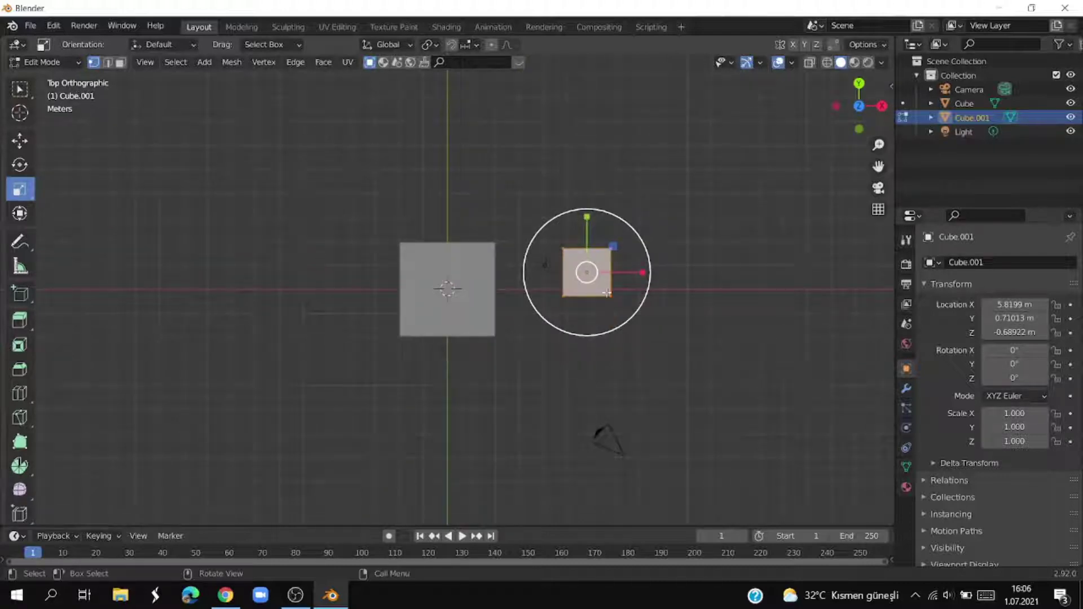
pyautogui.press('g')
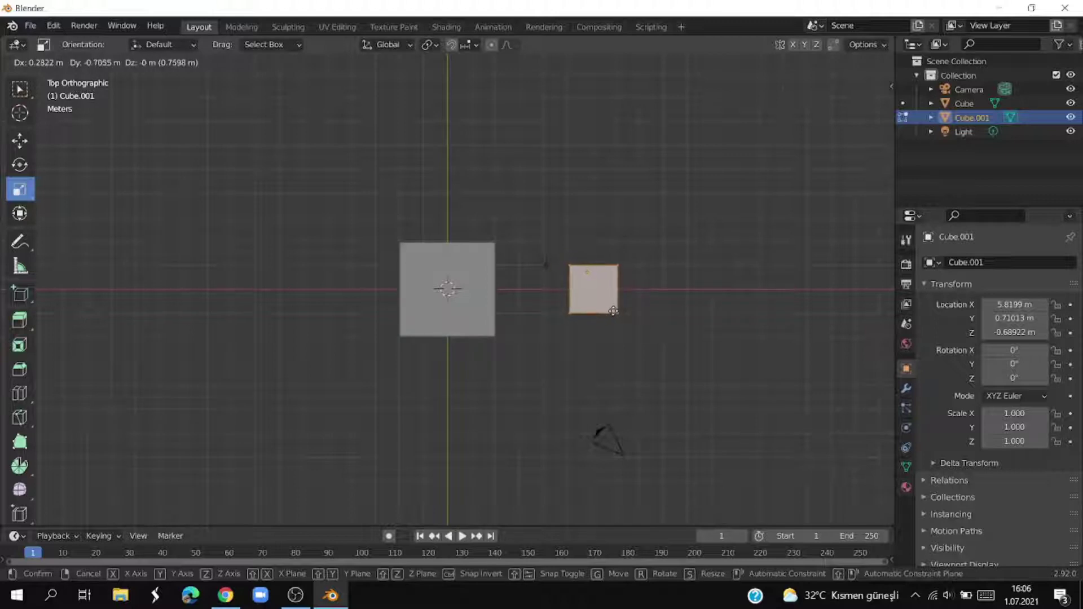
pyautogui.click(610, 312)
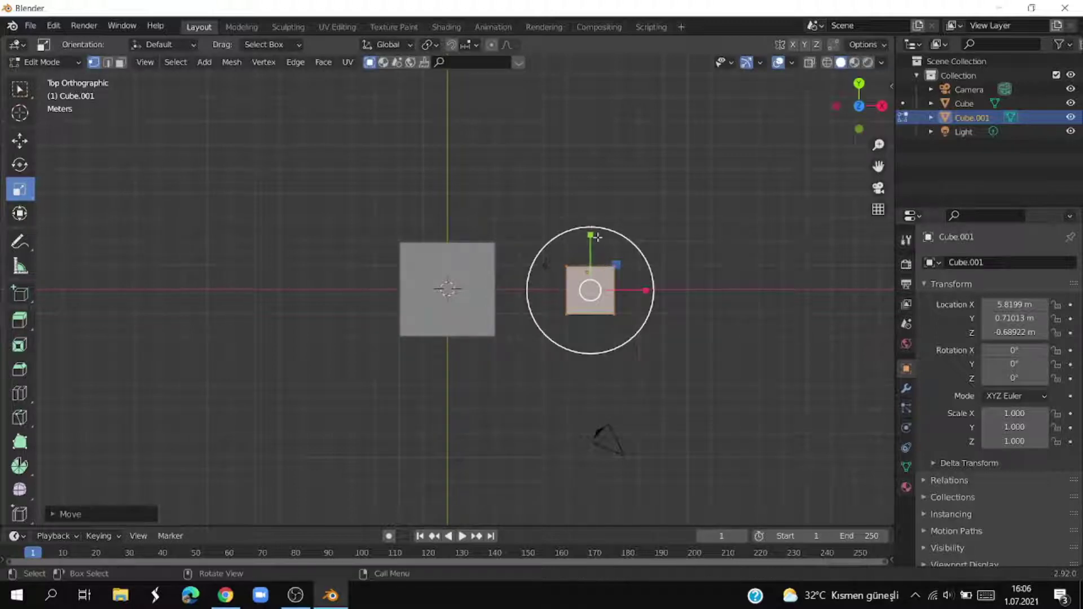
pyautogui.press('s')
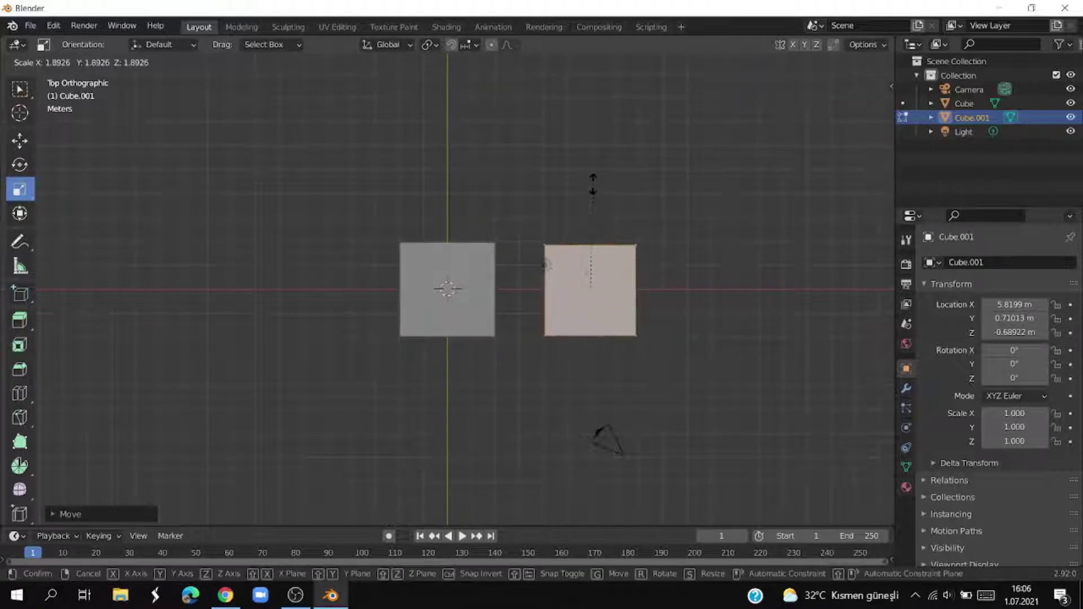
pyautogui.click(592, 180)
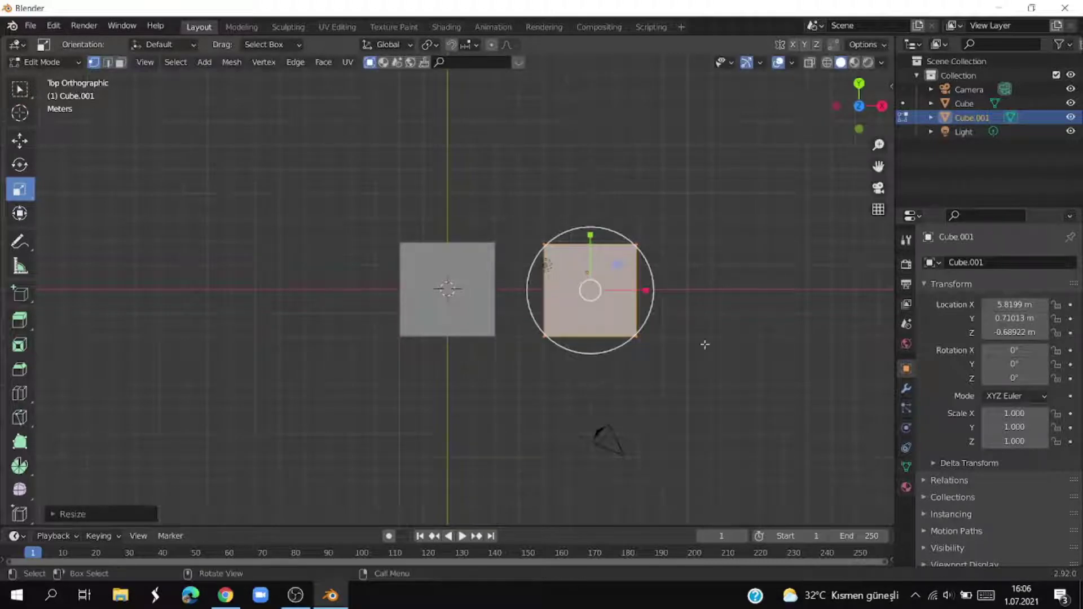
# Step: Nudge Cube.001's position and enlarge it slightly more
pyautogui.press('g')
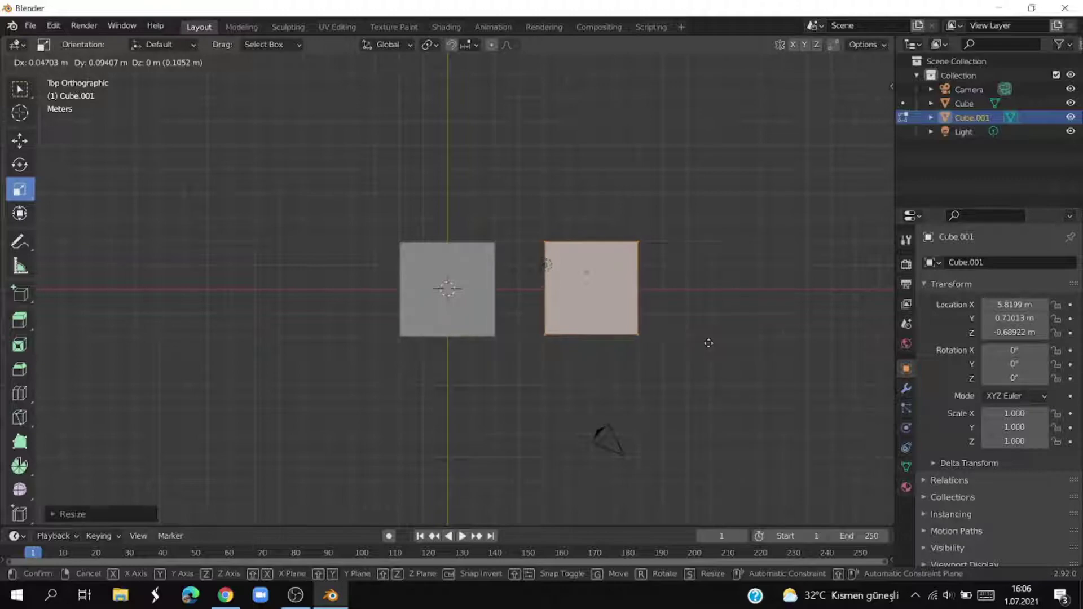
pyautogui.click(709, 343)
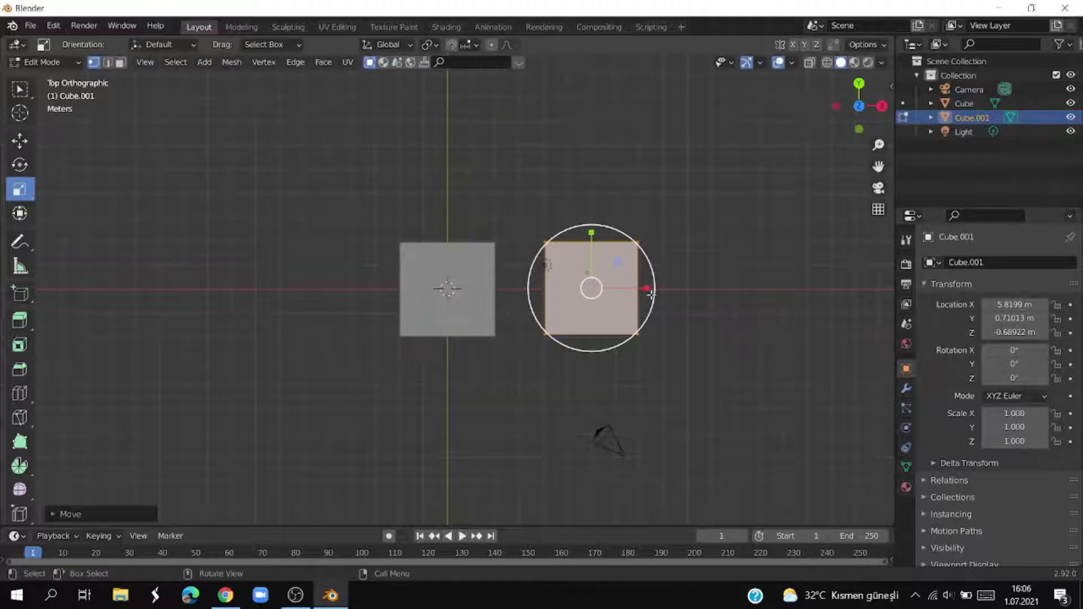
pyautogui.moveTo(648, 290); pyautogui.dragTo(650, 291)
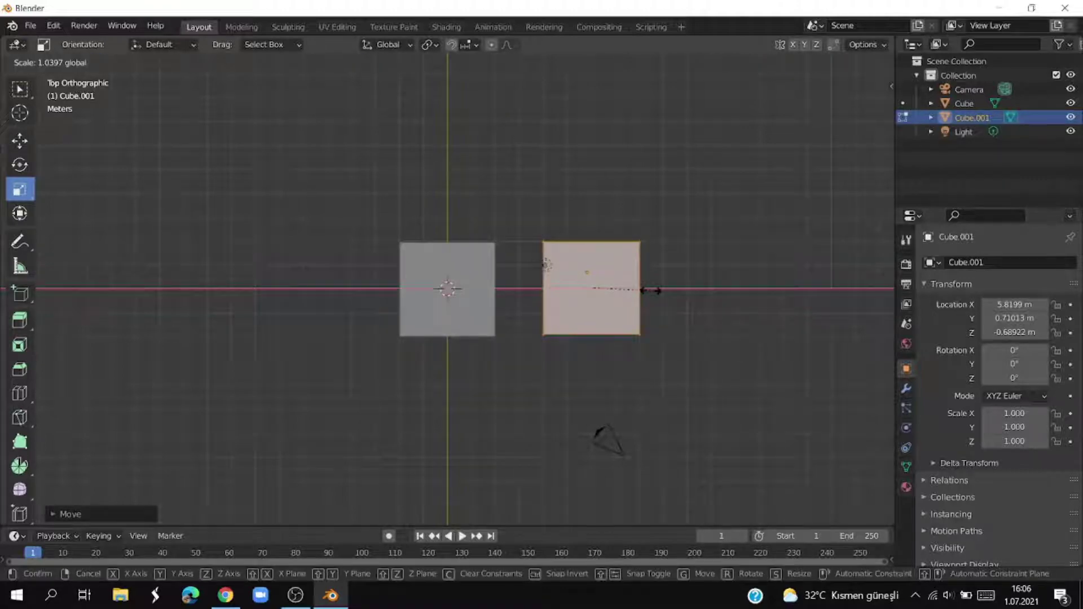
pyautogui.click(649, 291)
pyautogui.press('KP_3')
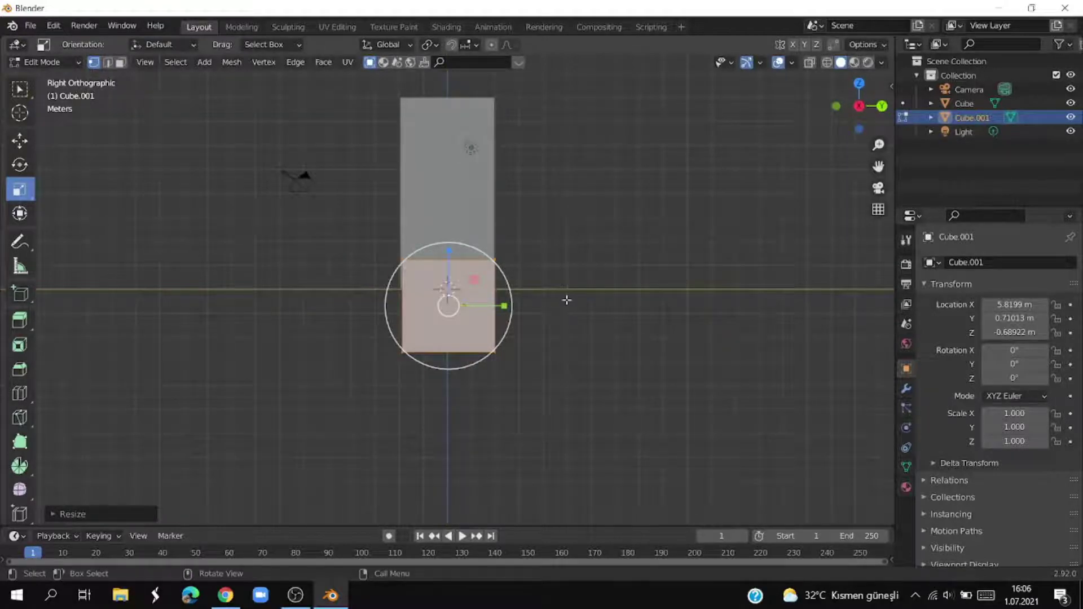
# Step: Move Cube.001's mesh up along Z into the body's upper half, then slide it along Y
pyautogui.press('g')
pyautogui.press('z')
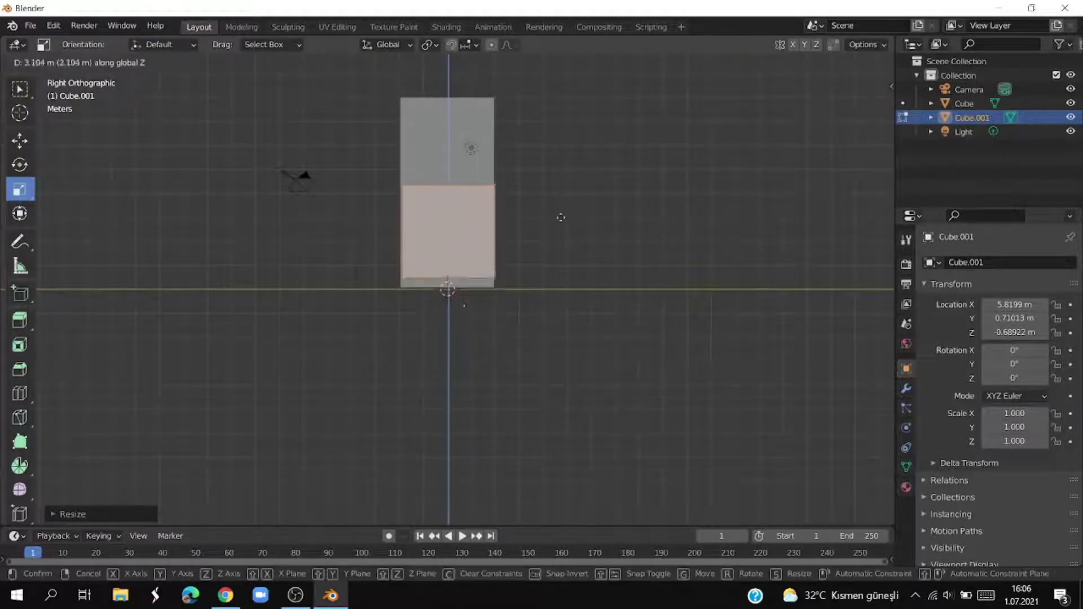
pyautogui.click(555, 184)
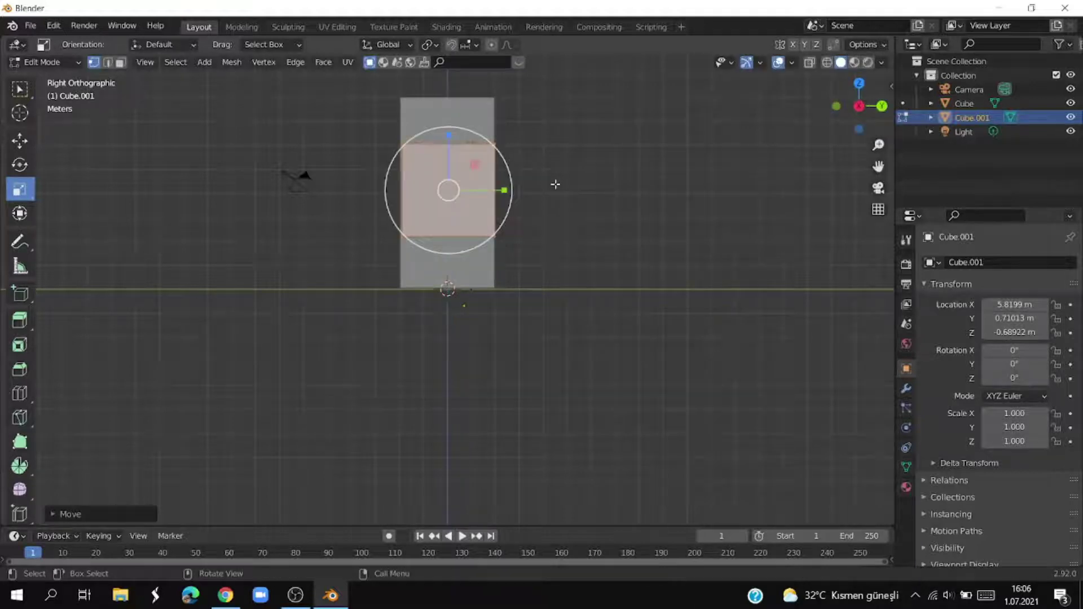
pyautogui.press('g')
pyautogui.press('y')
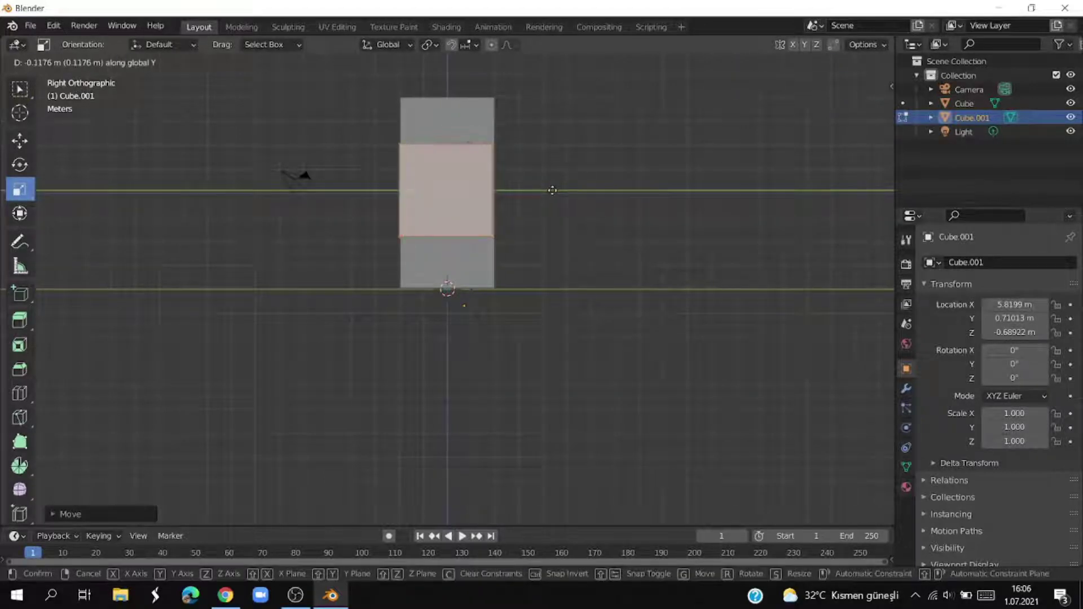
pyautogui.click(554, 192)
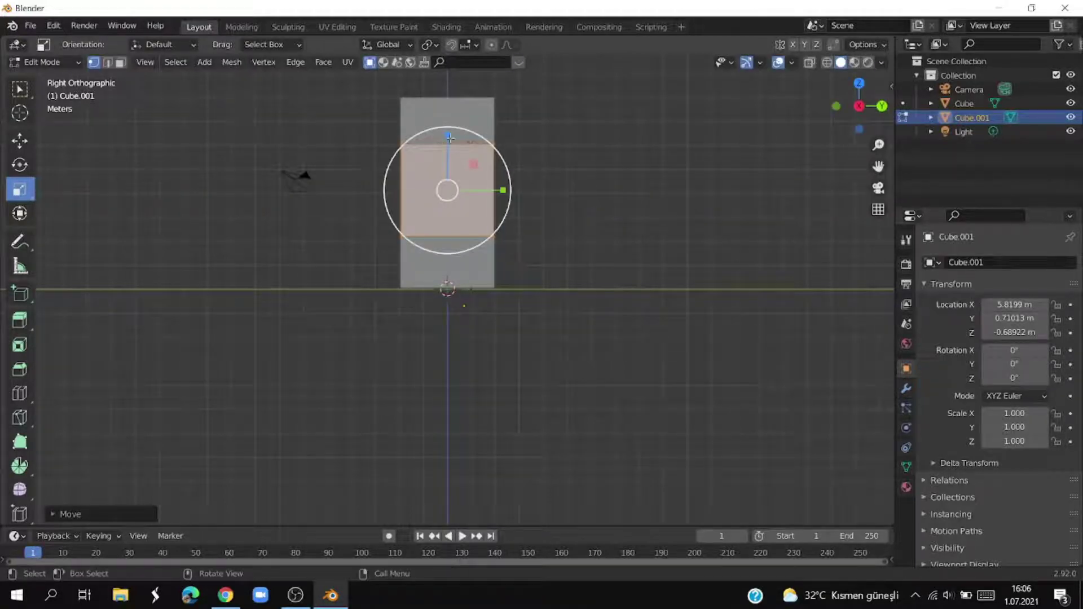
# Step: Scale Cube.001 taller to match the body, then orbit to check both boxes
pyautogui.press('s')
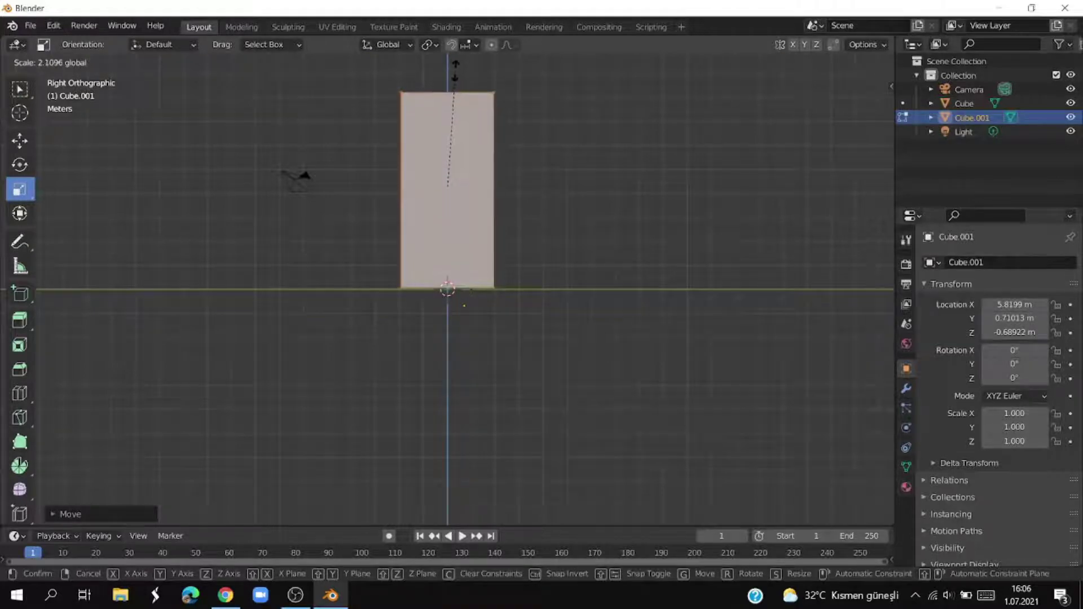
pyautogui.click(458, 75)
pyautogui.click(310, 196)
pyautogui.moveTo(309, 197); pyautogui.dragTo(448, 267, button='middle')
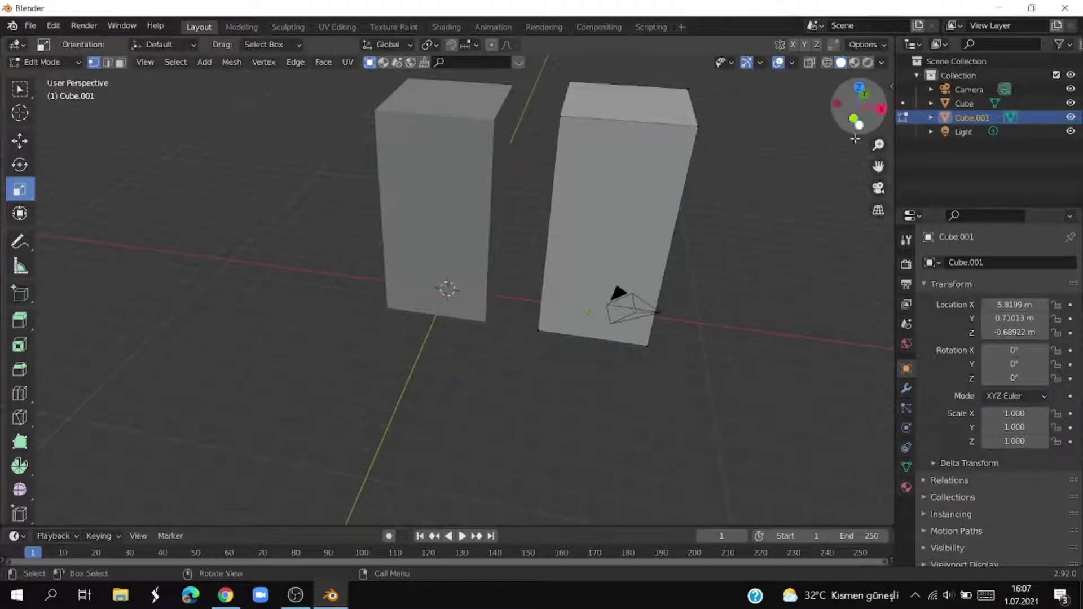
# Step: In front view, shrink the right box's height slightly, cancelling the follow-up vertical move
pyautogui.click(855, 116)
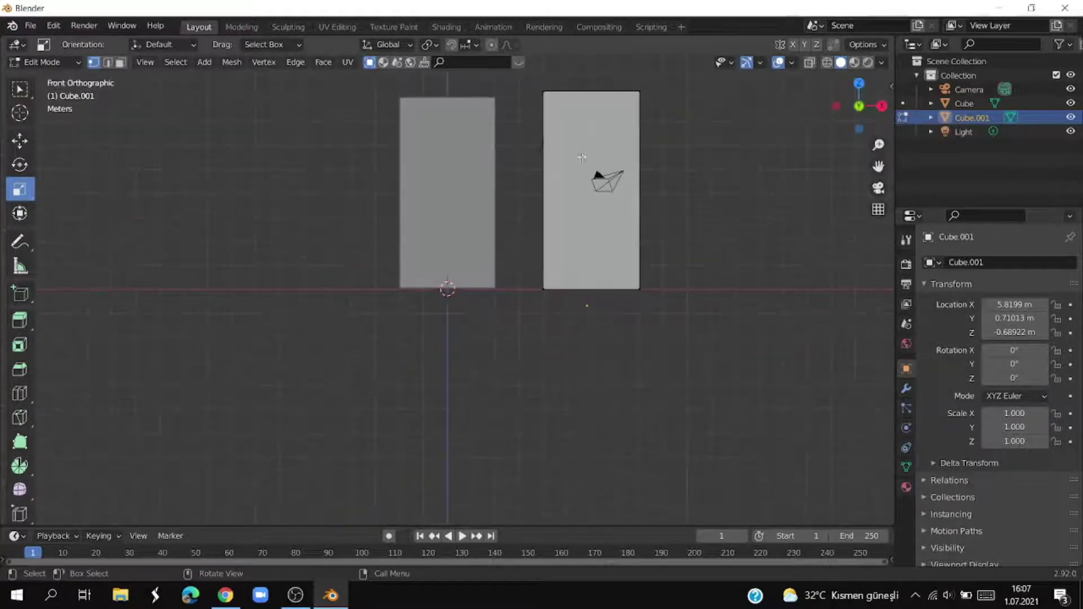
pyautogui.click(594, 143)
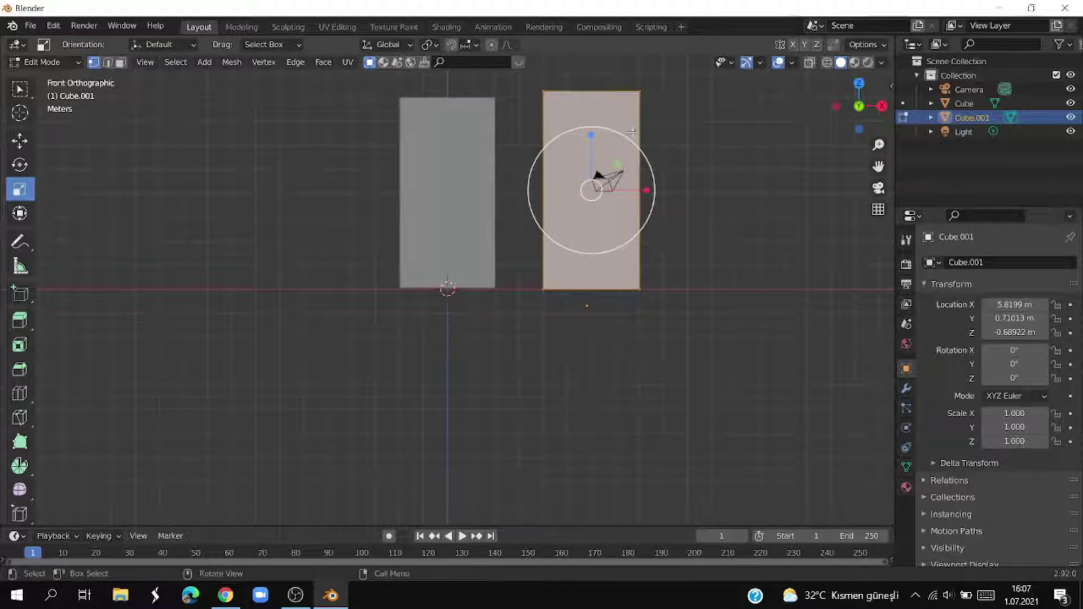
pyautogui.moveTo(591, 135); pyautogui.dragTo(590, 138)
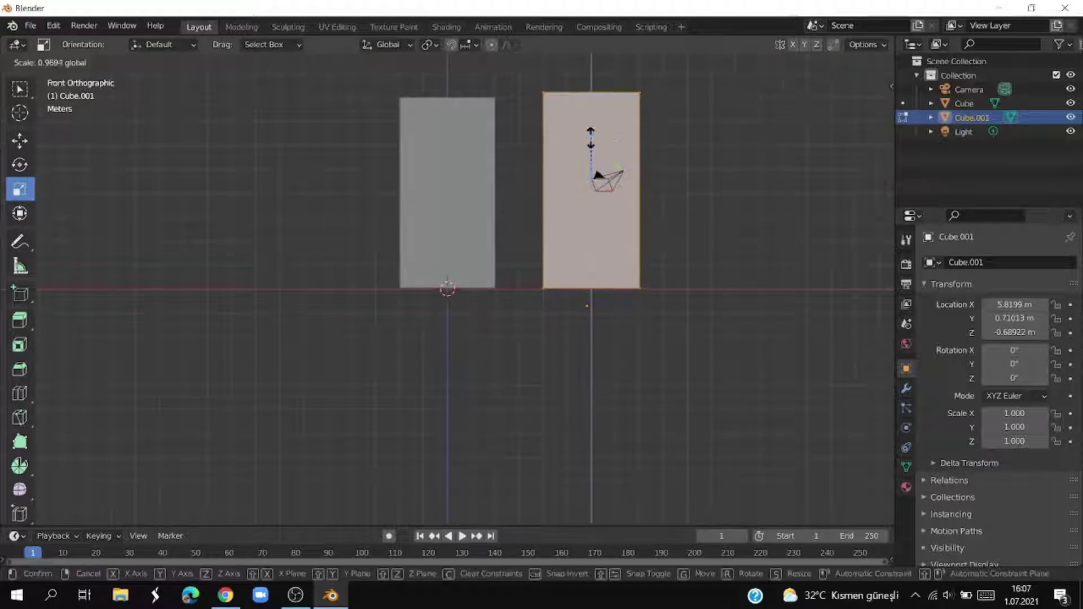
pyautogui.press('g')
pyautogui.press('z')
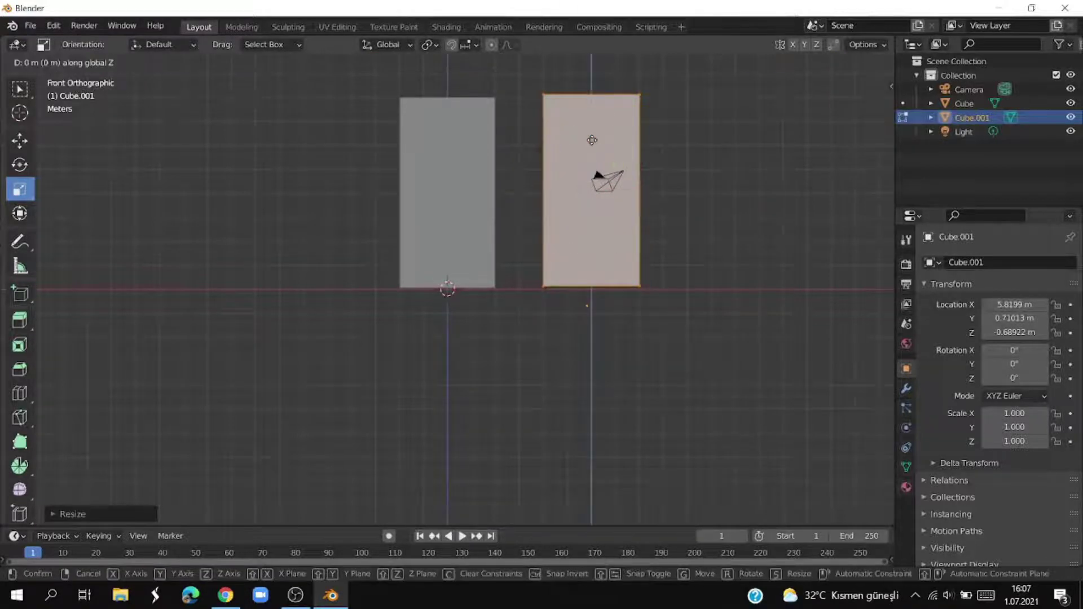
pyautogui.rightClick(594, 144)
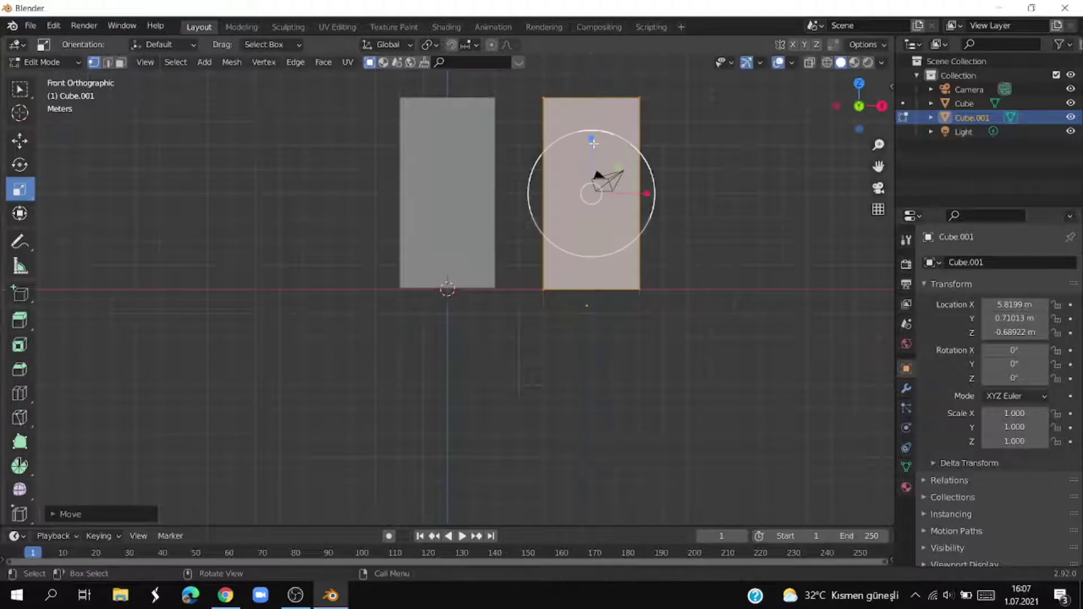
# Step: Clear the selection, check the left box Cube, and return to Object Mode
pyautogui.click(754, 181)
pyautogui.moveTo(754, 181); pyautogui.dragTo(745, 281, button='middle')
pyautogui.scroll(-2, 751, 228)
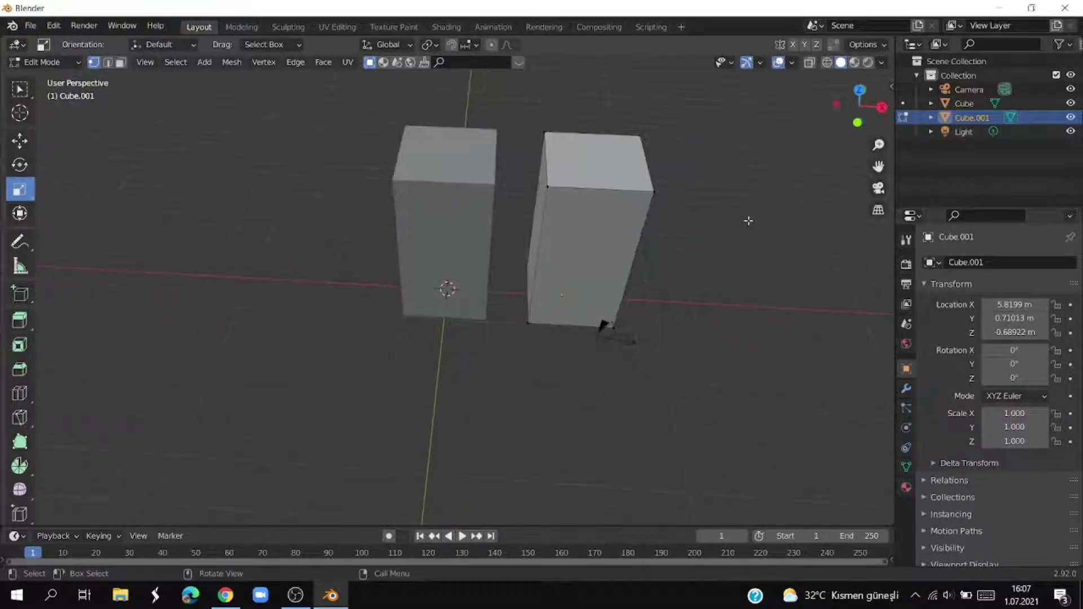
pyautogui.click(979, 103)
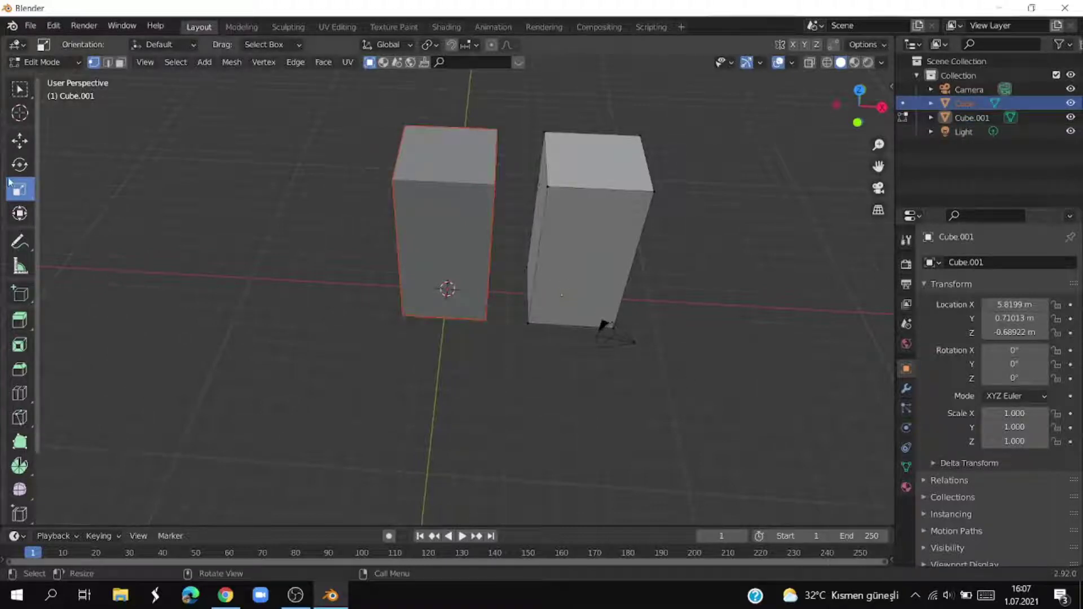
pyautogui.scroll(-3, 300, 264)
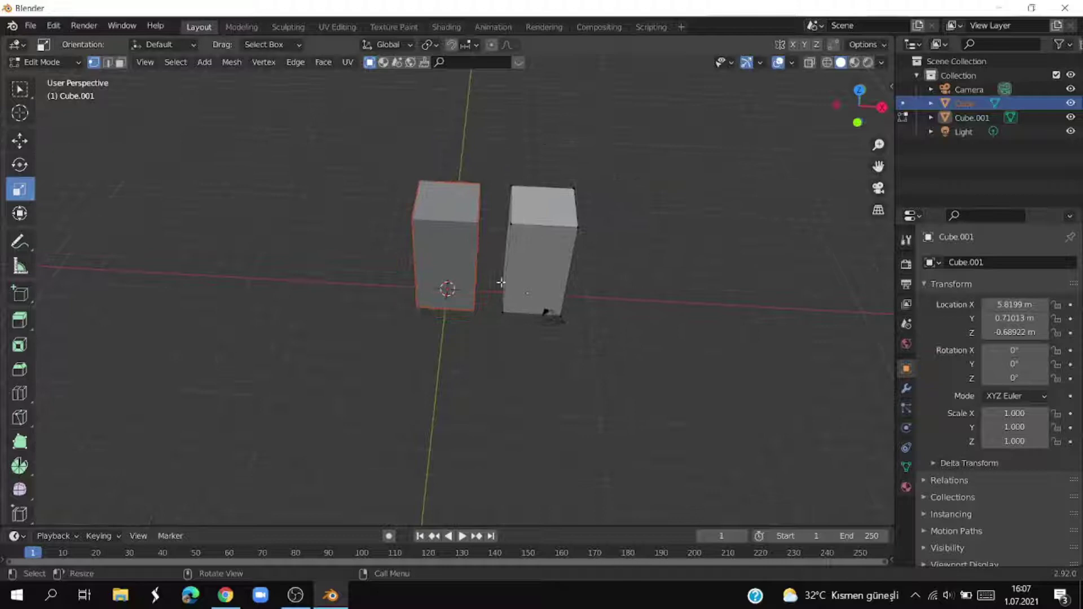
pyautogui.click(976, 172)
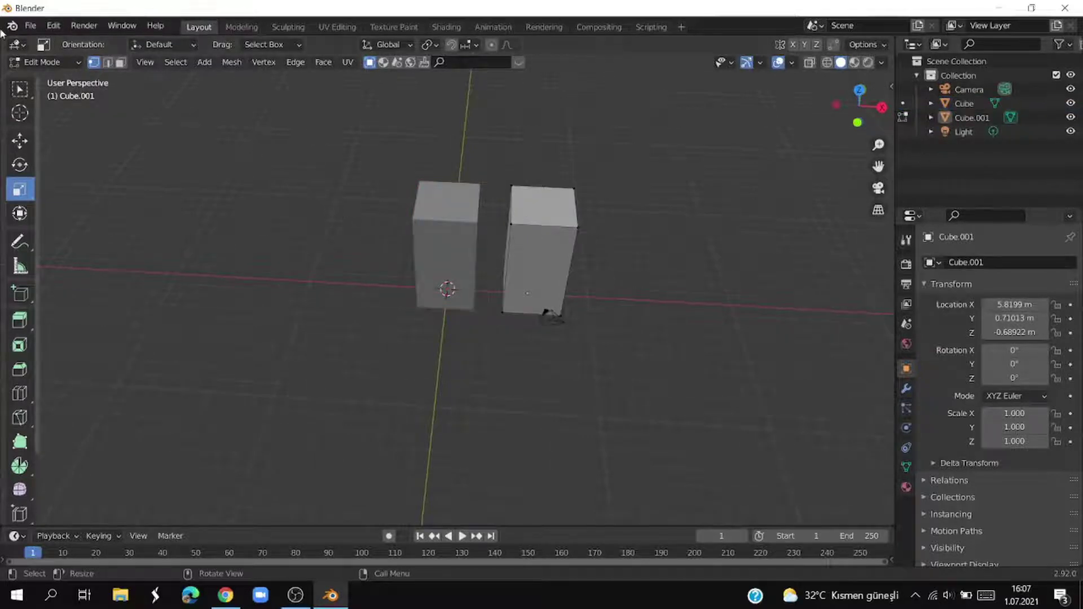
pyautogui.press('Tab')
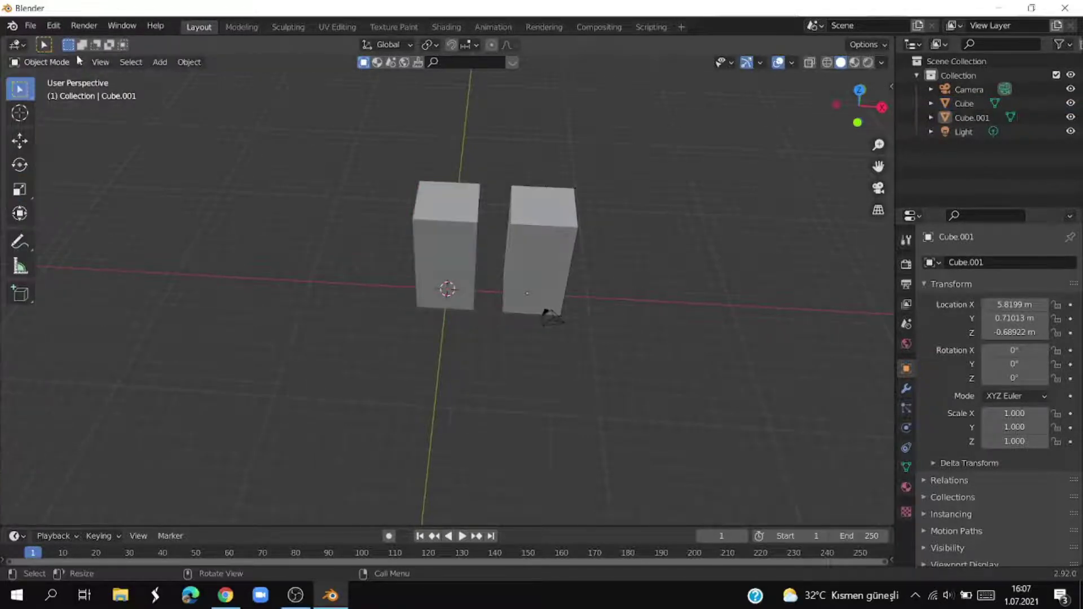
# Step: Add a third cube, Cube.002, and place it between the two boxes' bases
pyautogui.hotkey('shift', 'a')
pyautogui.moveTo(116, 181)
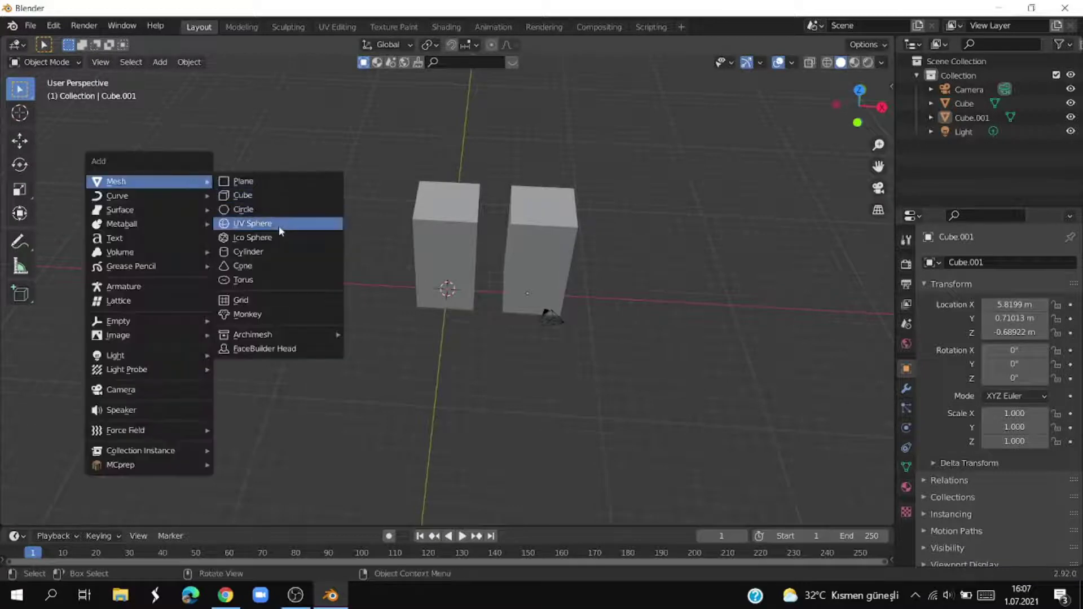
pyautogui.click(257, 196)
pyautogui.press('g')
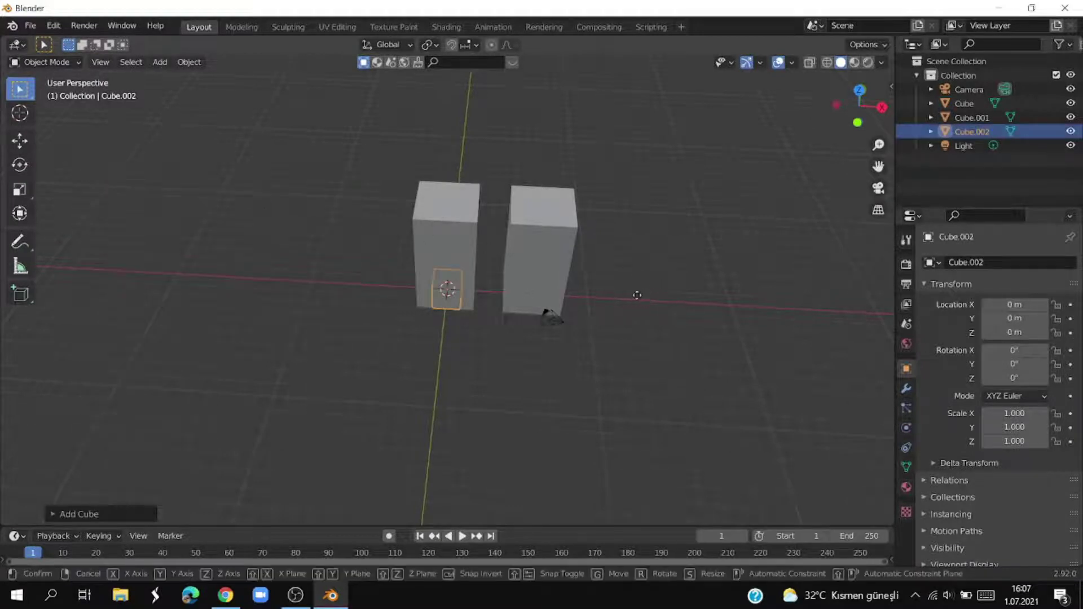
pyautogui.click(568, 293)
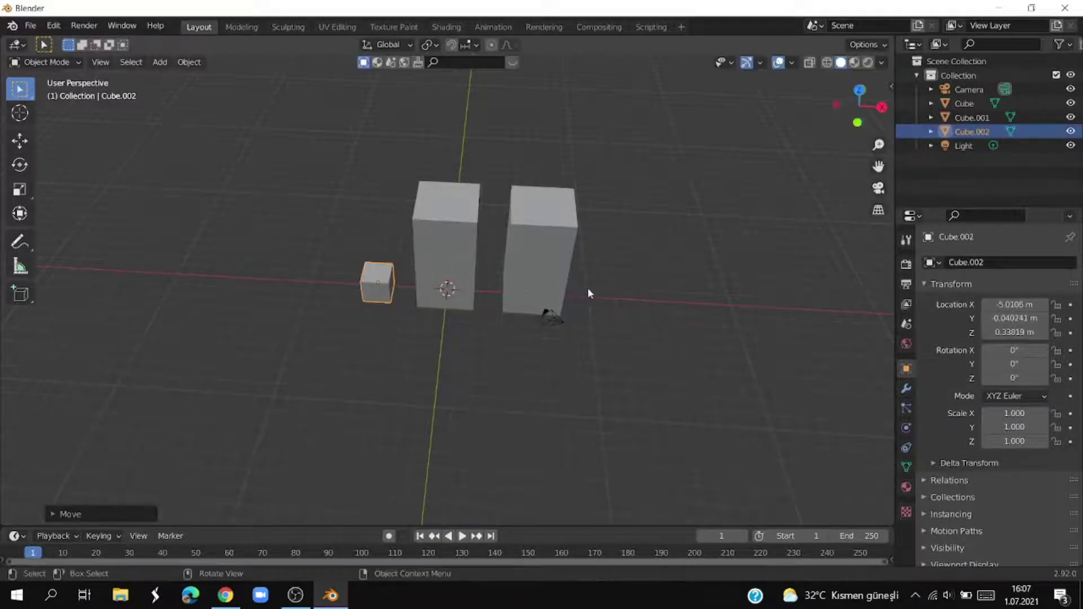
pyautogui.press('g')
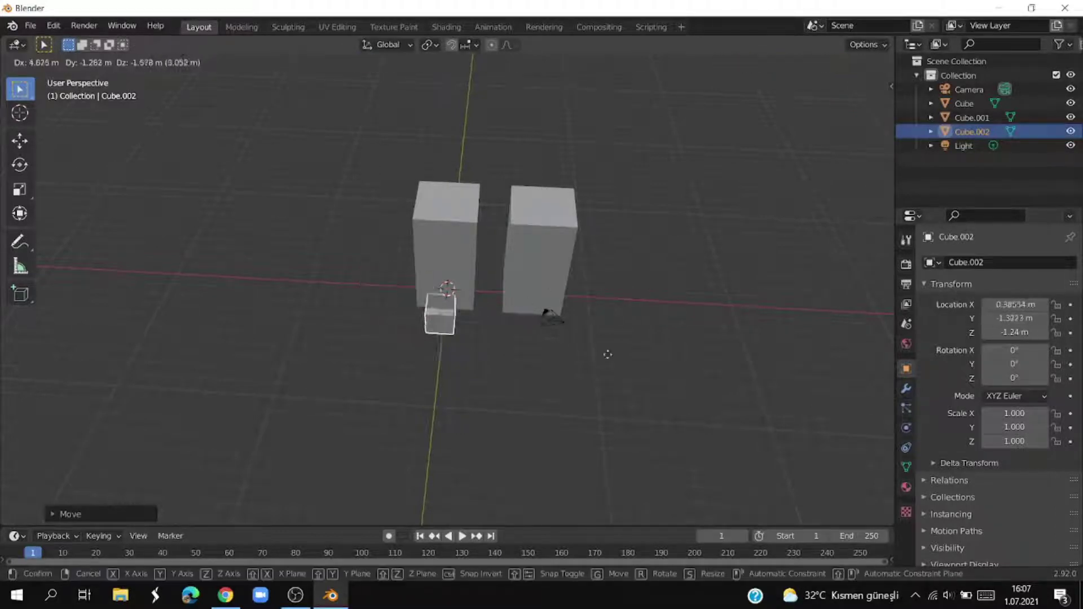
pyautogui.click(648, 345)
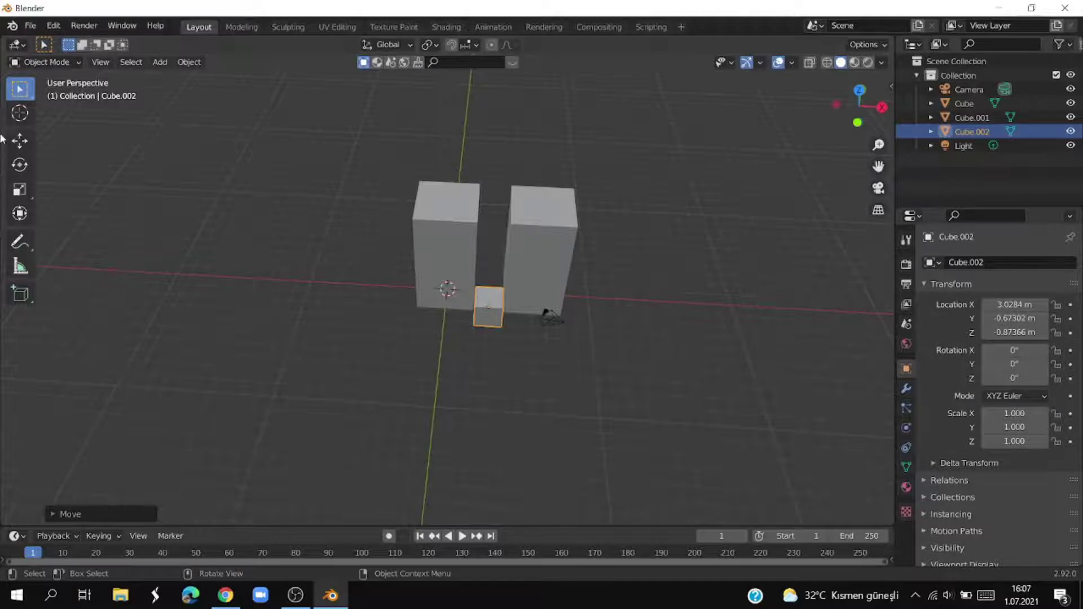
# Step: Stretch Cube.002 wide along X across both leg boxes
pyautogui.click(19, 140)
pyautogui.click(20, 164)
pyautogui.hotkey('shift', 'space')
pyautogui.press('s')
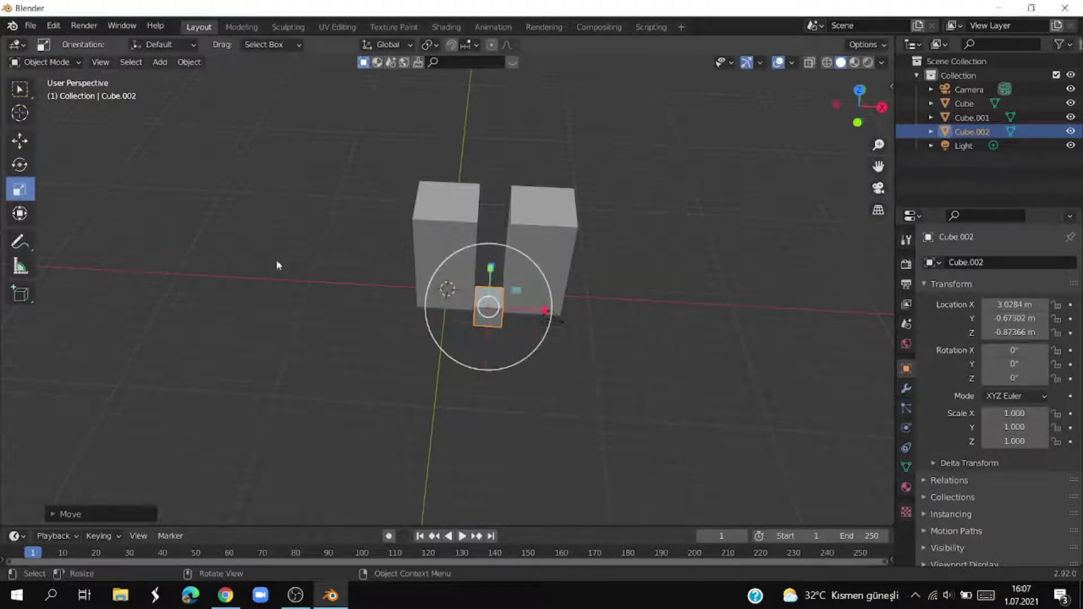
pyautogui.moveTo(544, 309); pyautogui.dragTo(802, 329)
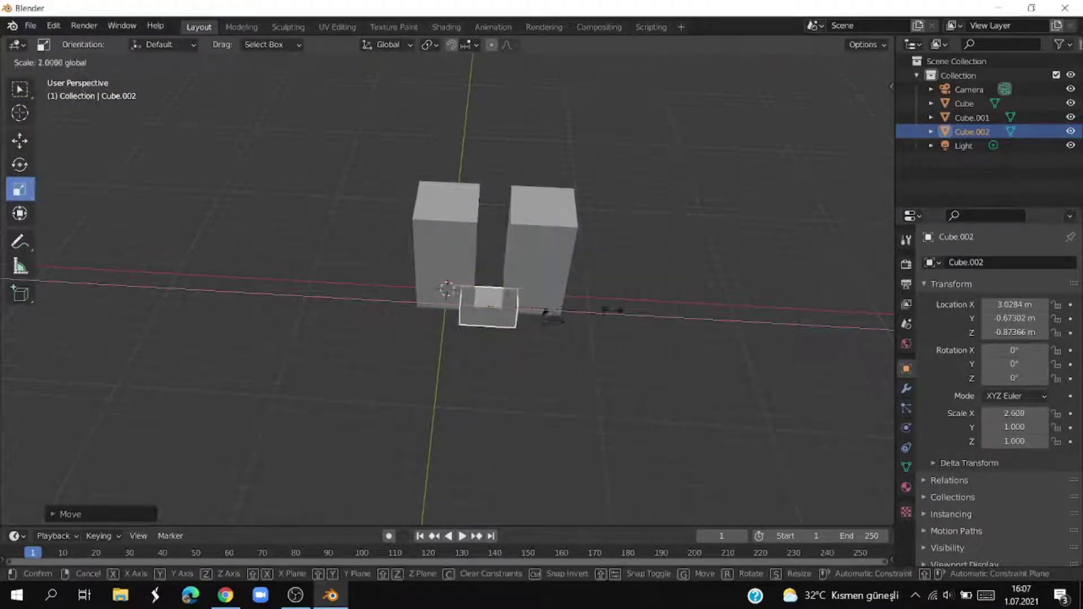
pyautogui.click(802, 329)
# Step: In top view, adjust Cube.002 to scale 5.019 × 1.907 and shift it along Y
pyautogui.press('KP_7')
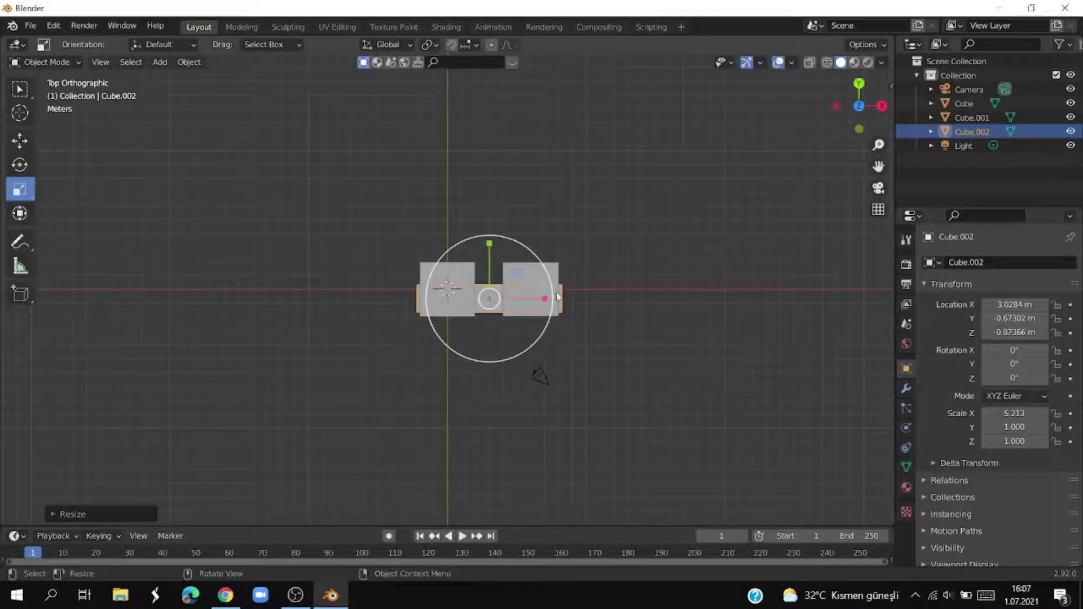
pyautogui.moveTo(545, 298); pyautogui.dragTo(533, 296)
pyautogui.moveTo(486, 248); pyautogui.dragTo(490, 187)
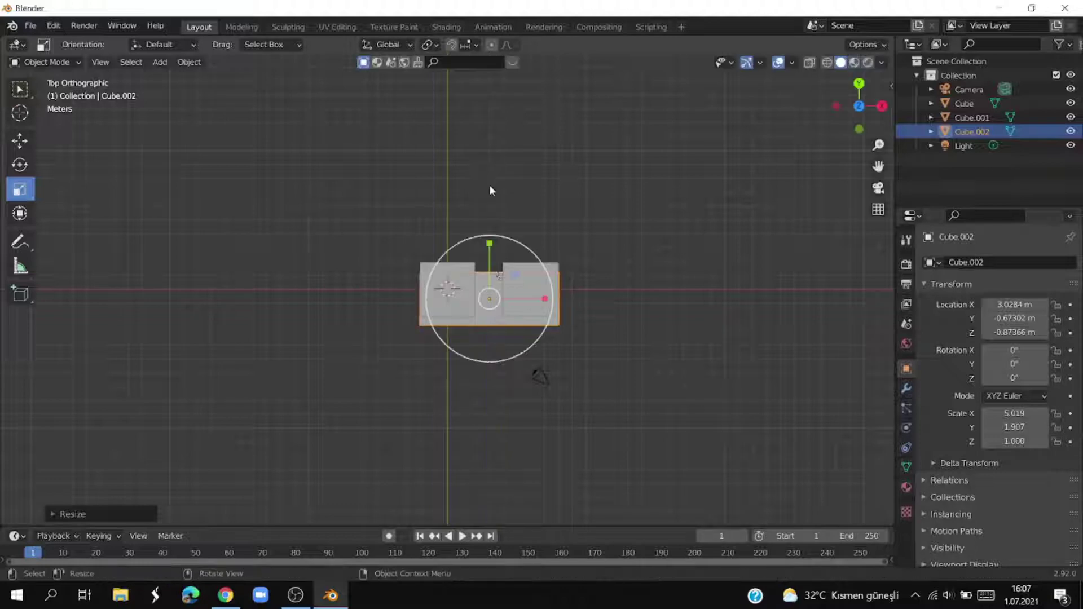
pyautogui.press('g')
pyautogui.press('y')
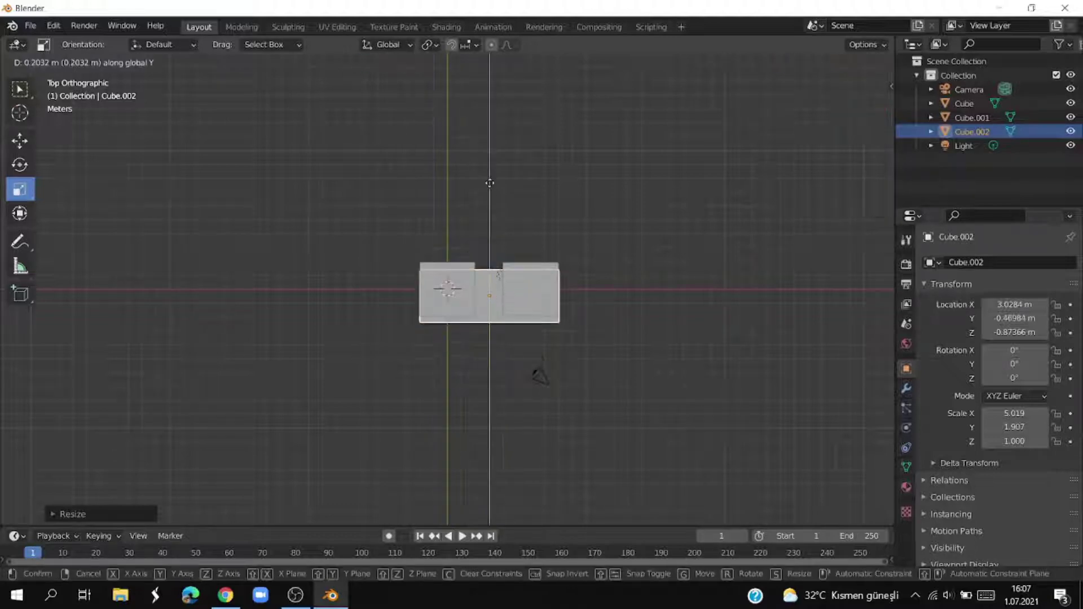
pyautogui.click(492, 176)
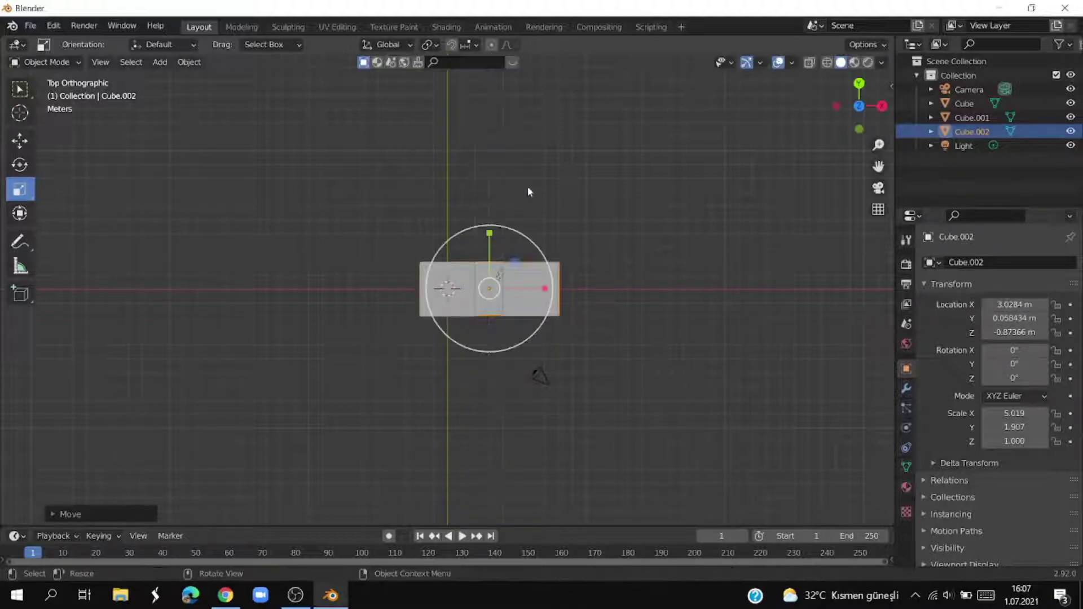
pyautogui.moveTo(634, 256); pyautogui.dragTo(642, 138, button='middle')
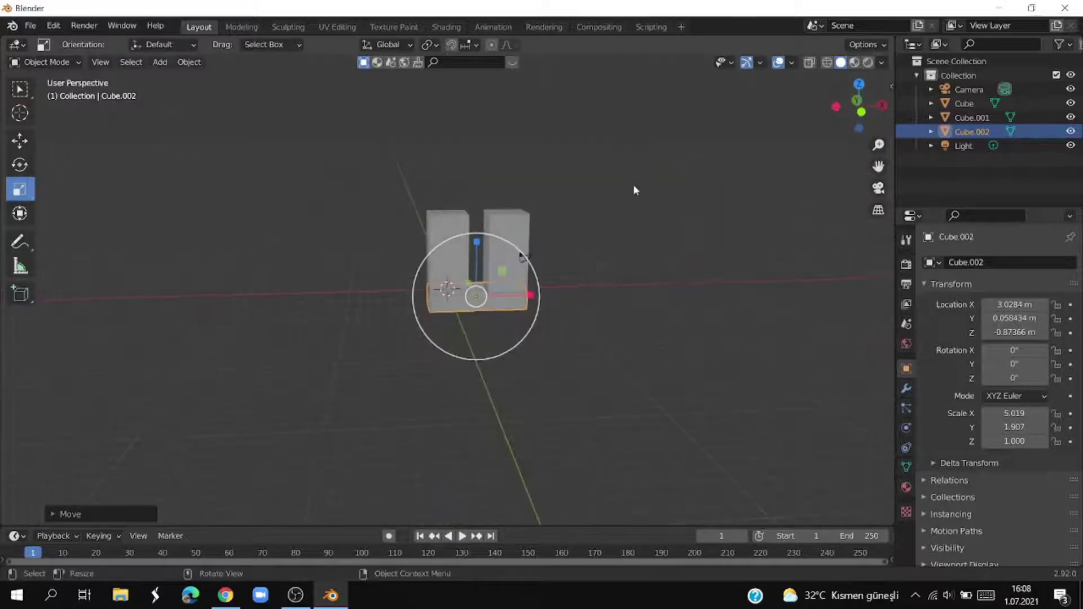
# Step: Move Cube.002 vertically to sit high above the legs, undoing a first free move
pyautogui.press('g')
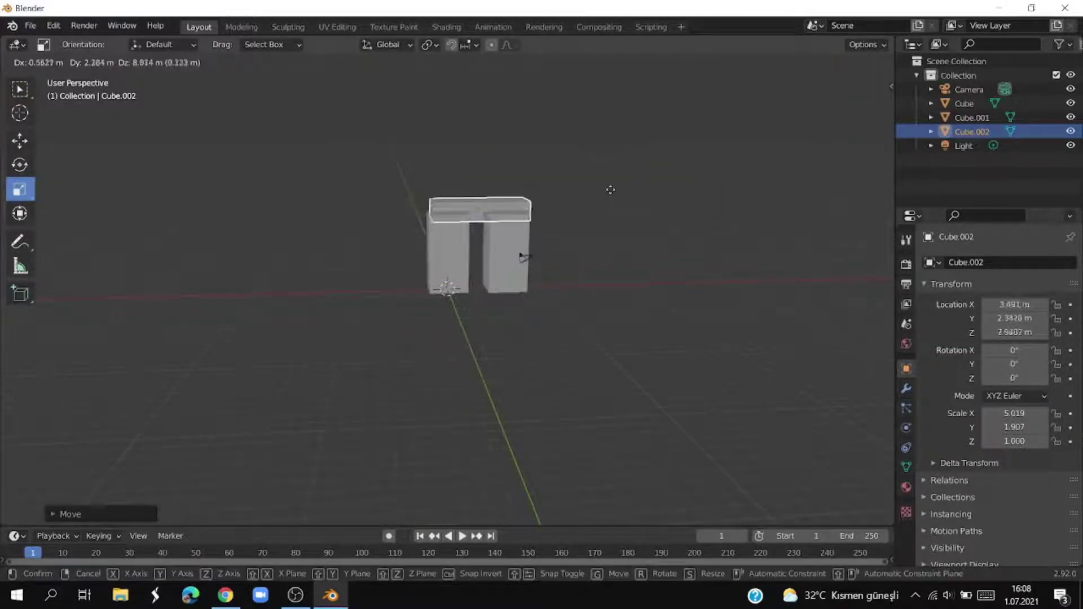
pyautogui.click(610, 184)
pyautogui.hotkey('ctrl', 'z')
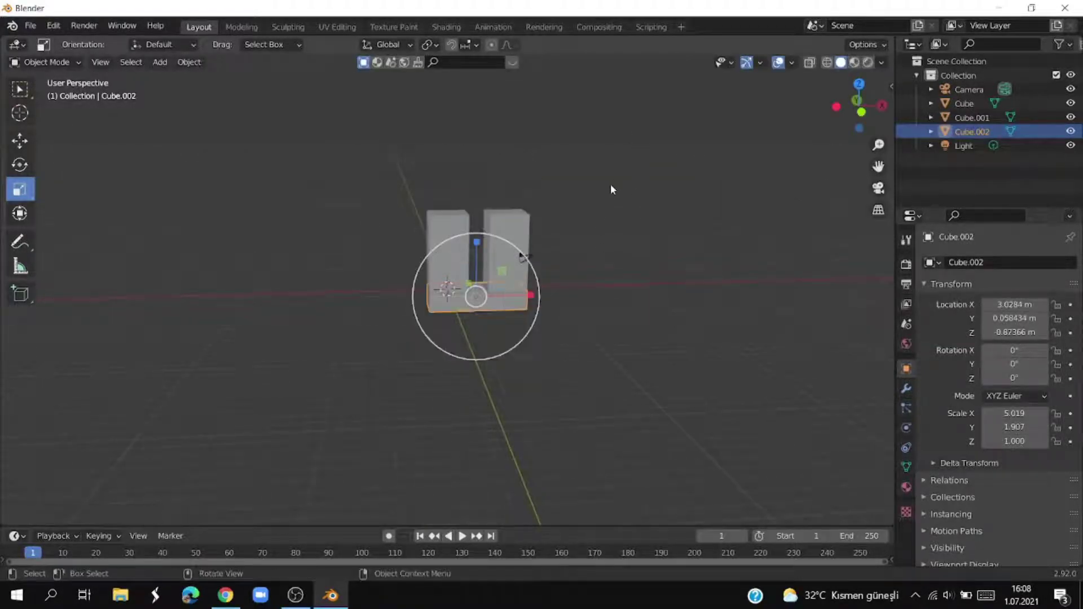
pyautogui.press('g')
pyautogui.press('z')
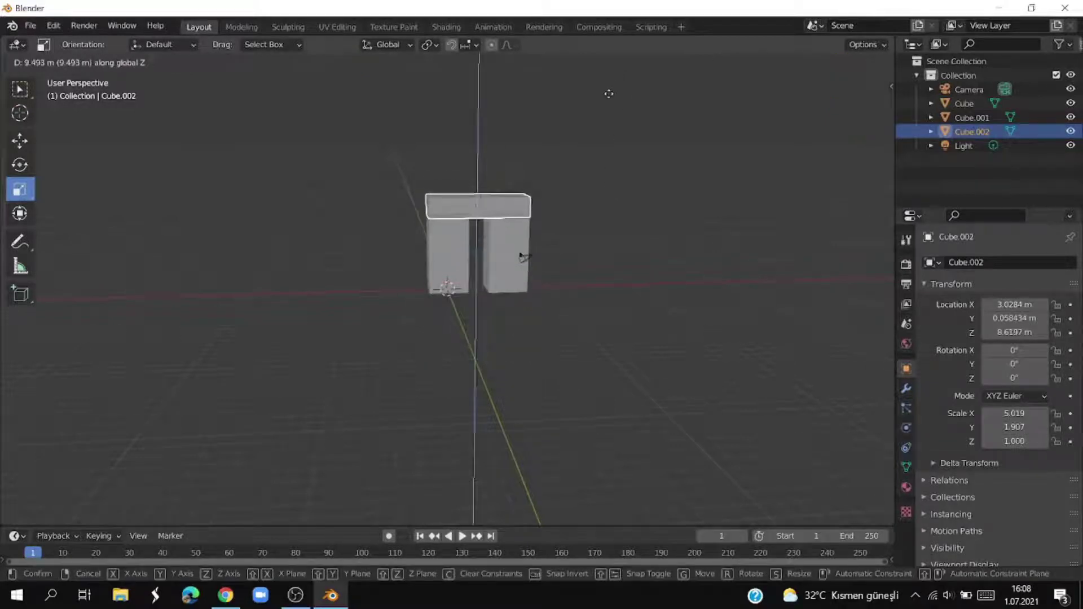
pyautogui.click(615, 484)
# Step: Stretch Cube.002 taller, then shrink it slightly to Z scale 8.329 in X-ray right view
pyautogui.scroll(-2, 472, 121)
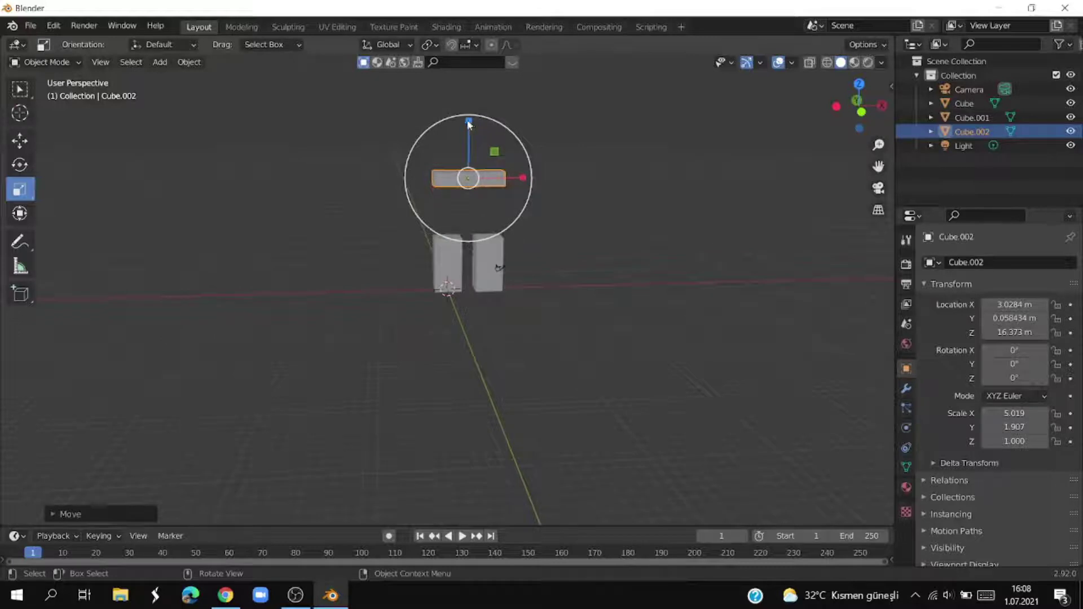
pyautogui.moveTo(472, 122); pyautogui.dragTo(489, 389)
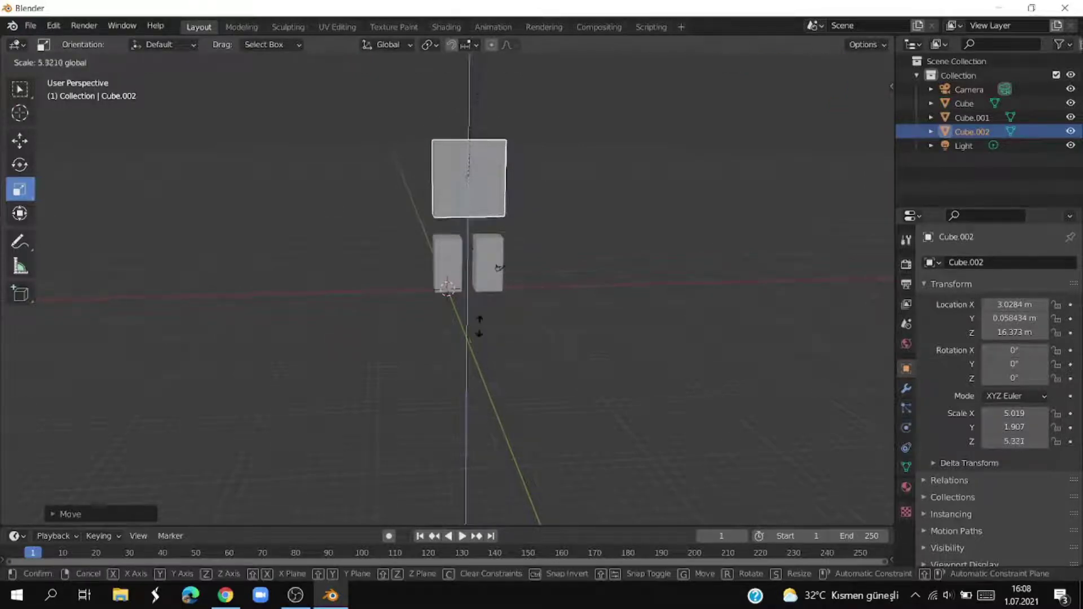
pyautogui.click(499, 141)
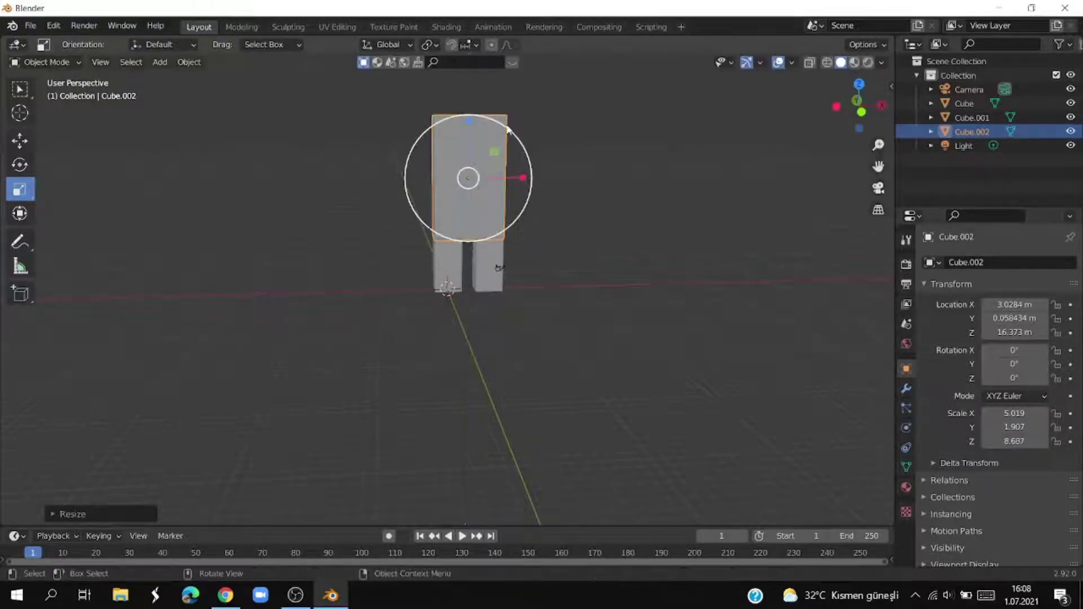
pyautogui.press('KP_3')
pyautogui.click(827, 62)
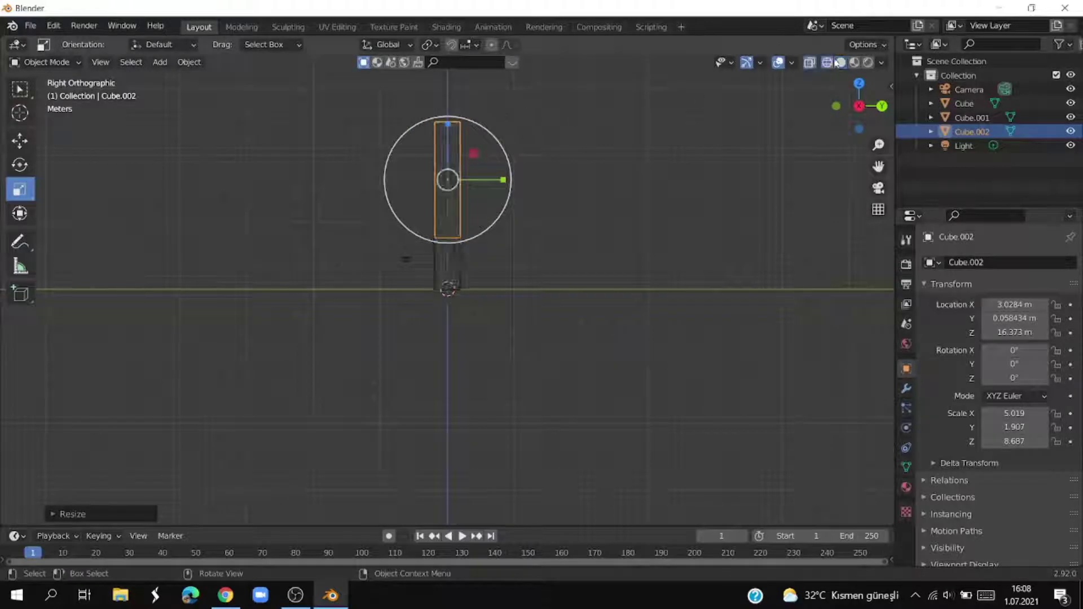
pyautogui.scroll(4, 540, 228)
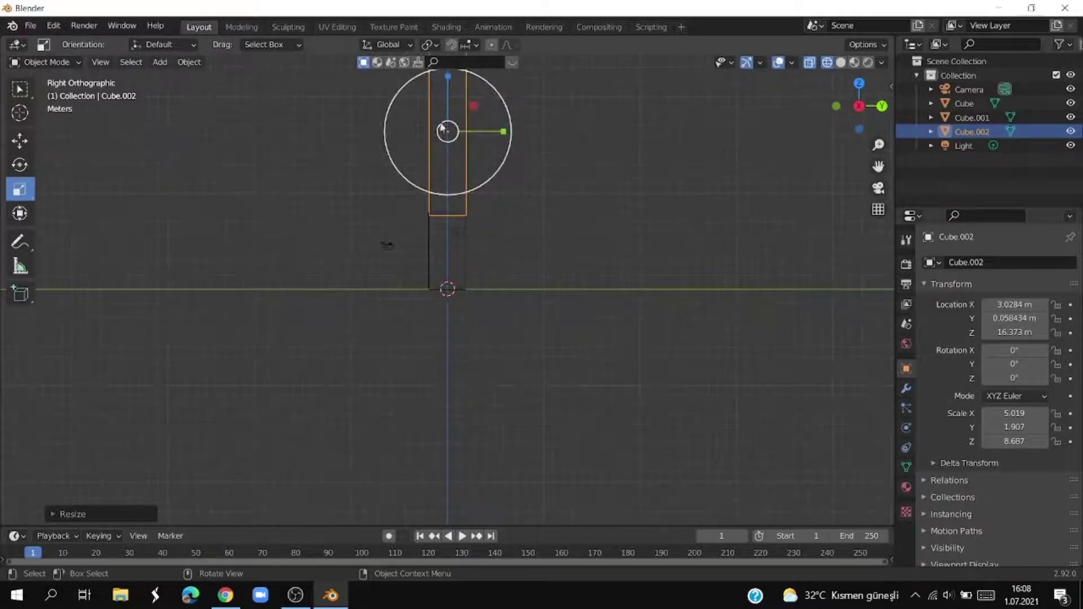
pyautogui.moveTo(449, 78); pyautogui.dragTo(449, 80)
pyautogui.click(537, 169)
pyautogui.moveTo(537, 169)
pyautogui.mouseDown(button='middle')
pyautogui.moveTo(582, 229)
pyautogui.moveTo(691, 242)
pyautogui.moveTo(739, 211)
pyautogui.mouseUp(button='middle')
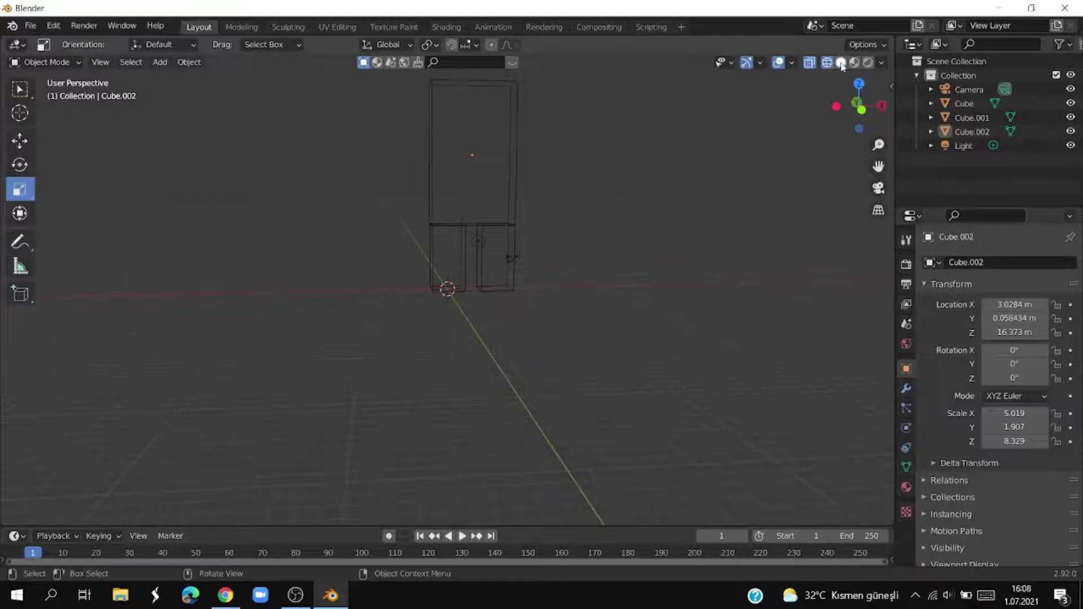
# Step: Move Cube.002 far left to X −20.082, restore Solid shading, and select Cube
pyautogui.scroll(-3, 401, 168)
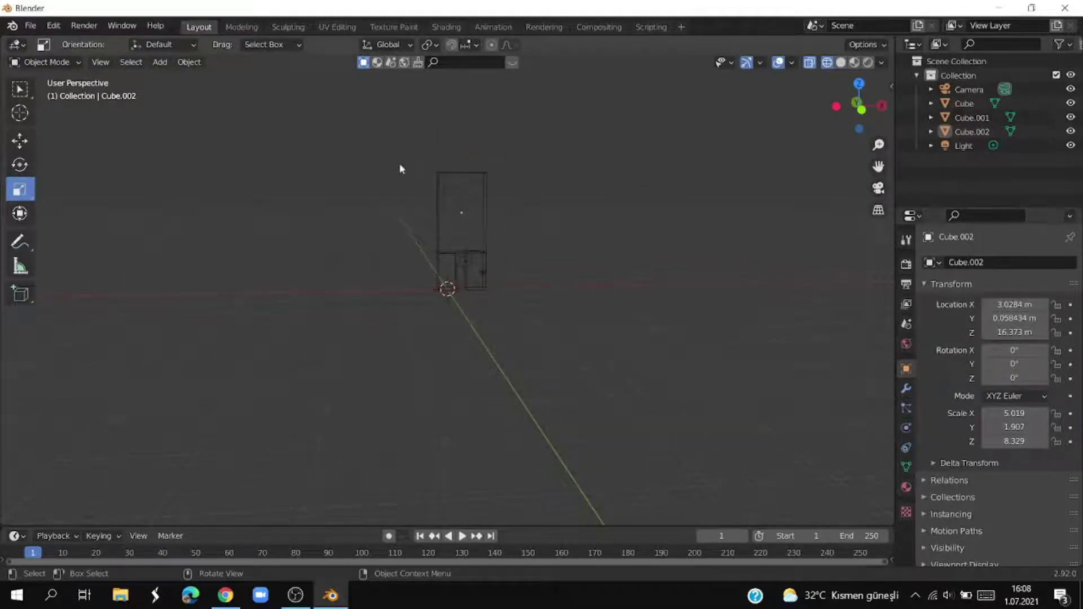
pyautogui.click(462, 212)
pyautogui.press('g')
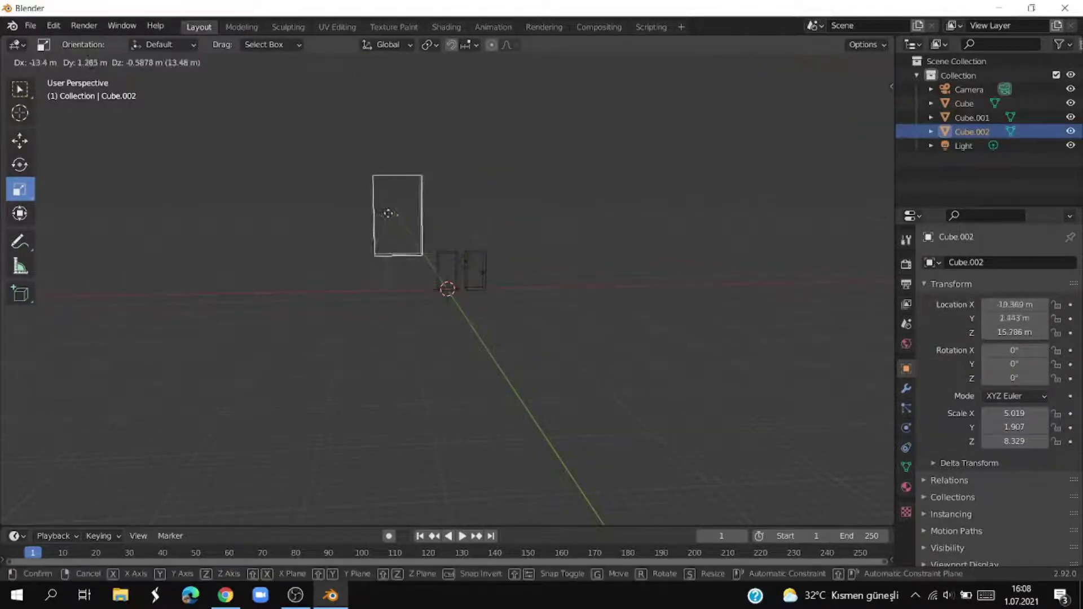
pyautogui.click(353, 217)
pyautogui.click(838, 63)
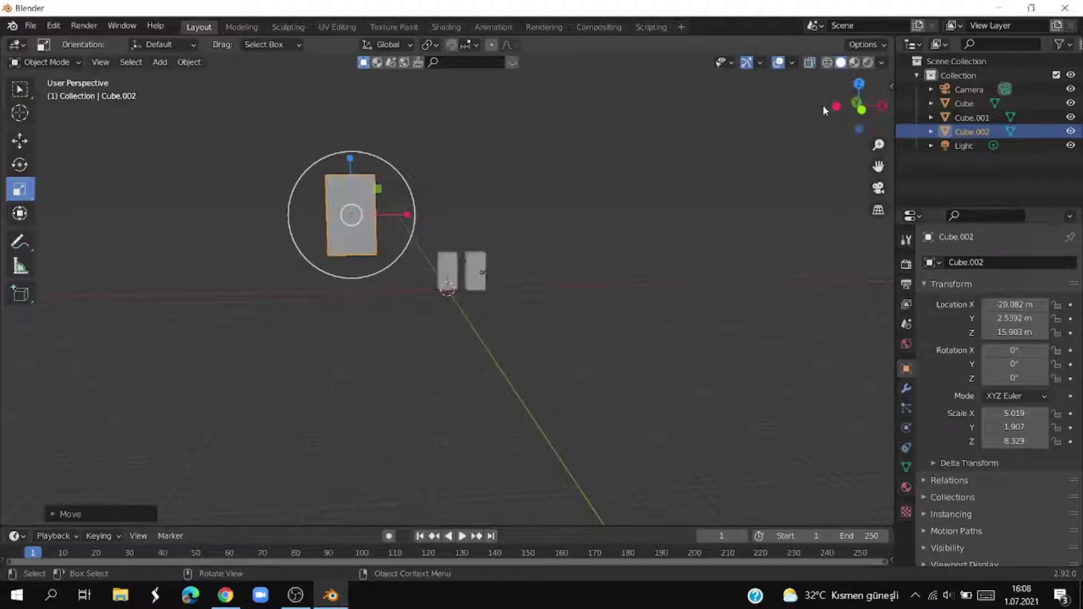
pyautogui.scroll(4, 652, 296)
pyautogui.scroll(2, 611, 309)
pyautogui.click(611, 309)
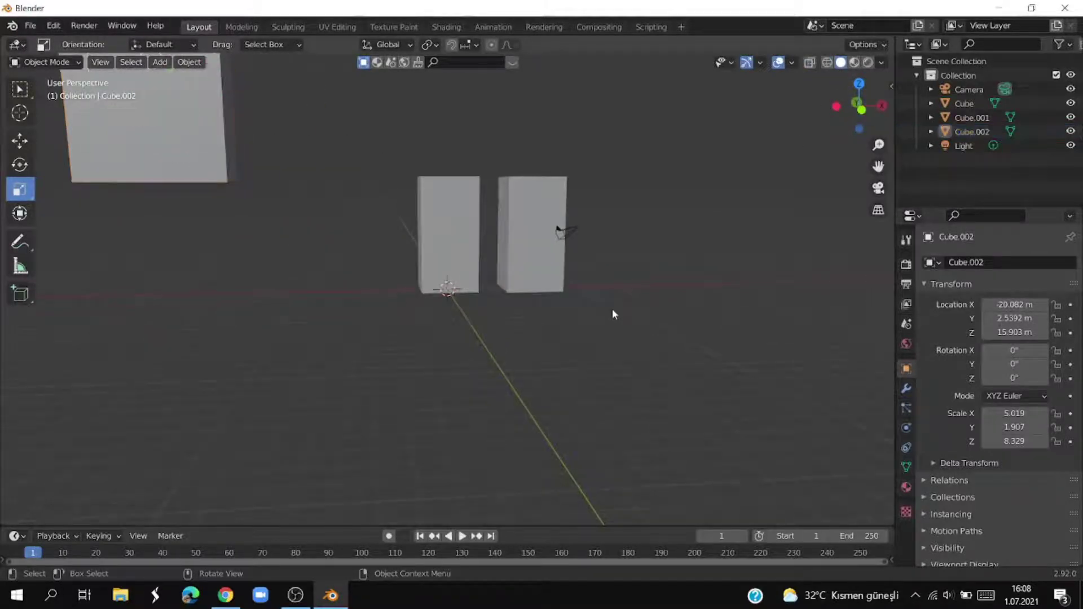
pyautogui.click(458, 239)
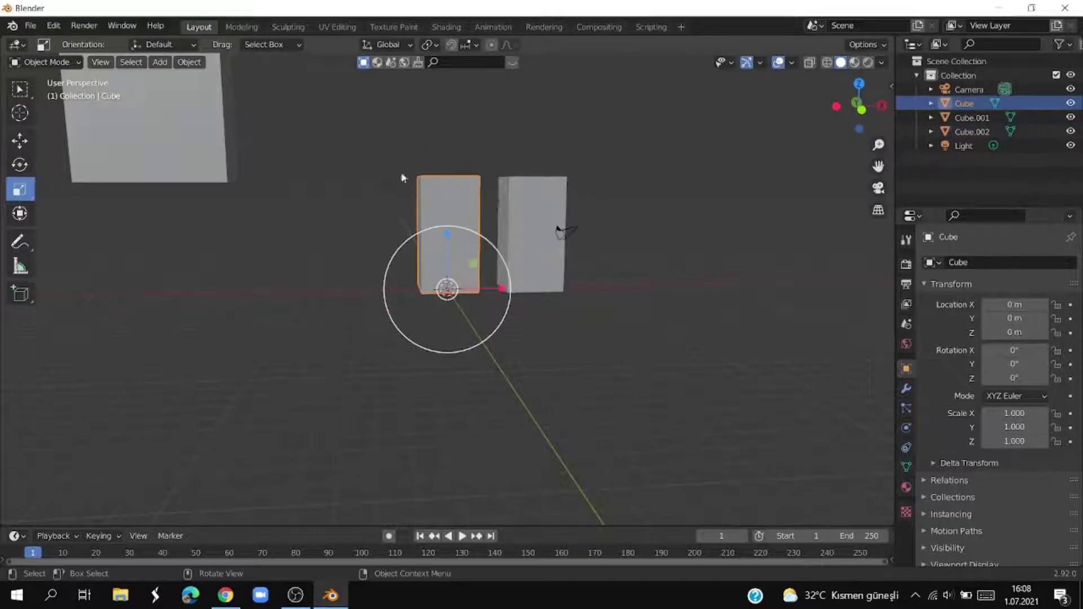
# Step: Enter Edit Mode on the left cube and box-select all its vertices in X-ray view
pyautogui.click(20, 140)
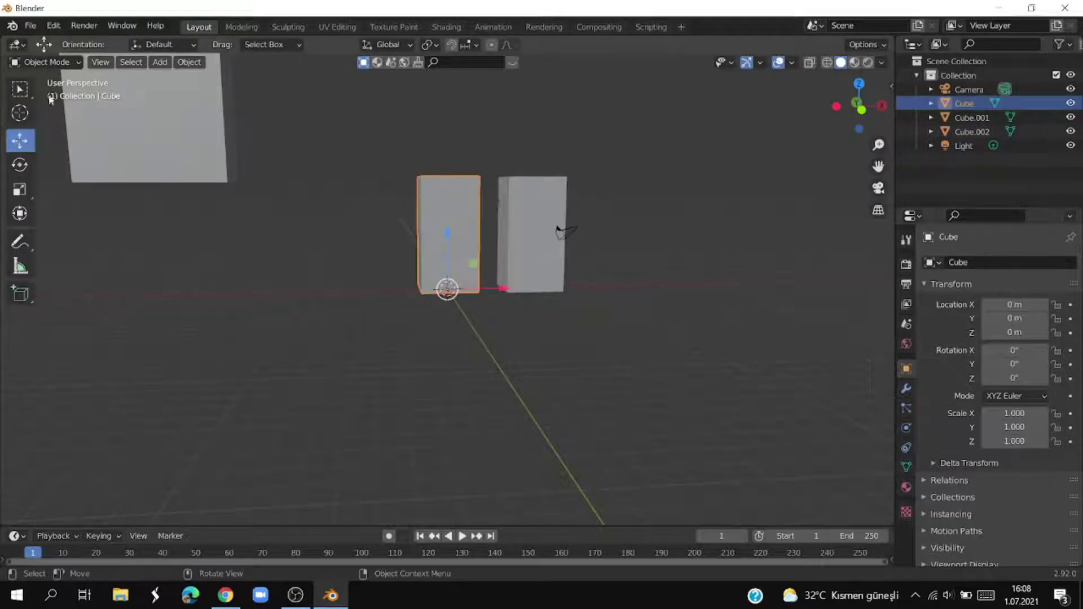
pyautogui.click(73, 66)
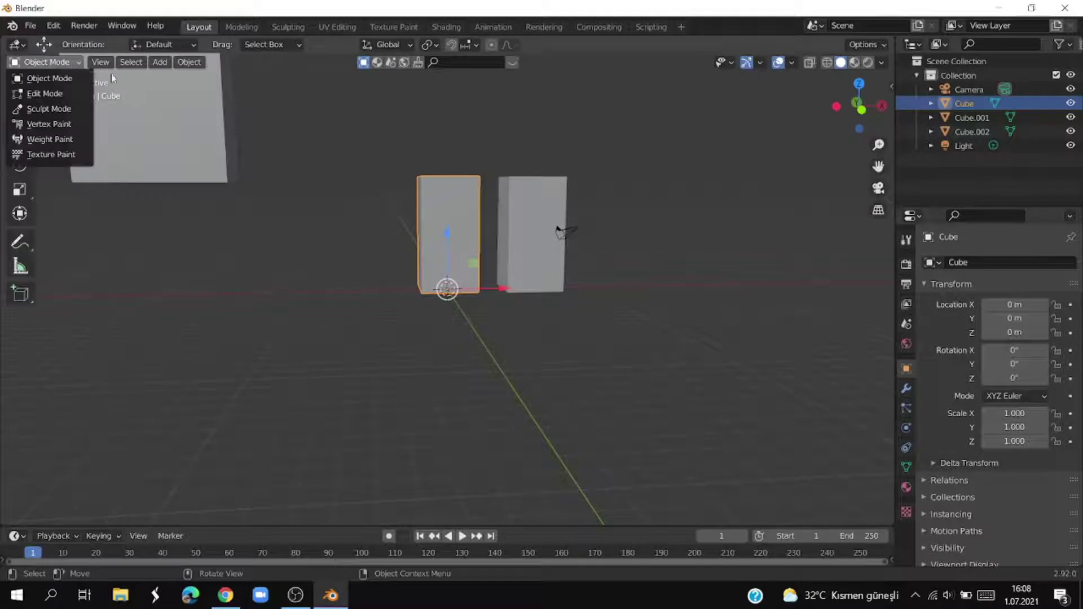
pyautogui.click(41, 62)
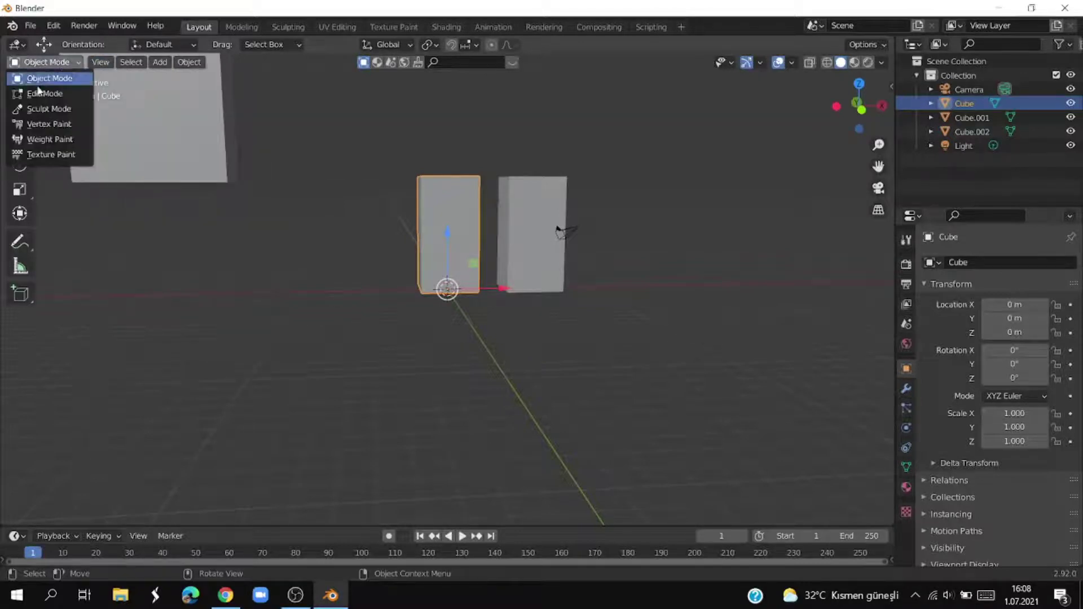
pyautogui.click(40, 94)
pyautogui.moveTo(347, 284); pyautogui.dragTo(326, 363, button='middle')
pyautogui.moveTo(348, 323); pyautogui.dragTo(341, 222, button='middle')
pyautogui.click(826, 63)
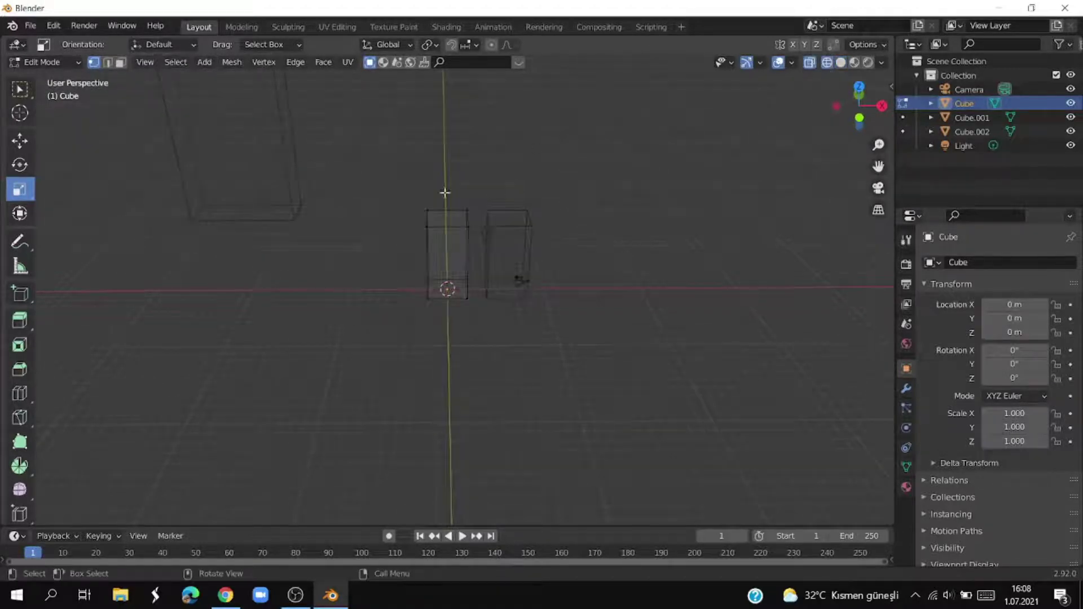
pyautogui.moveTo(394, 181); pyautogui.dragTo(476, 324)
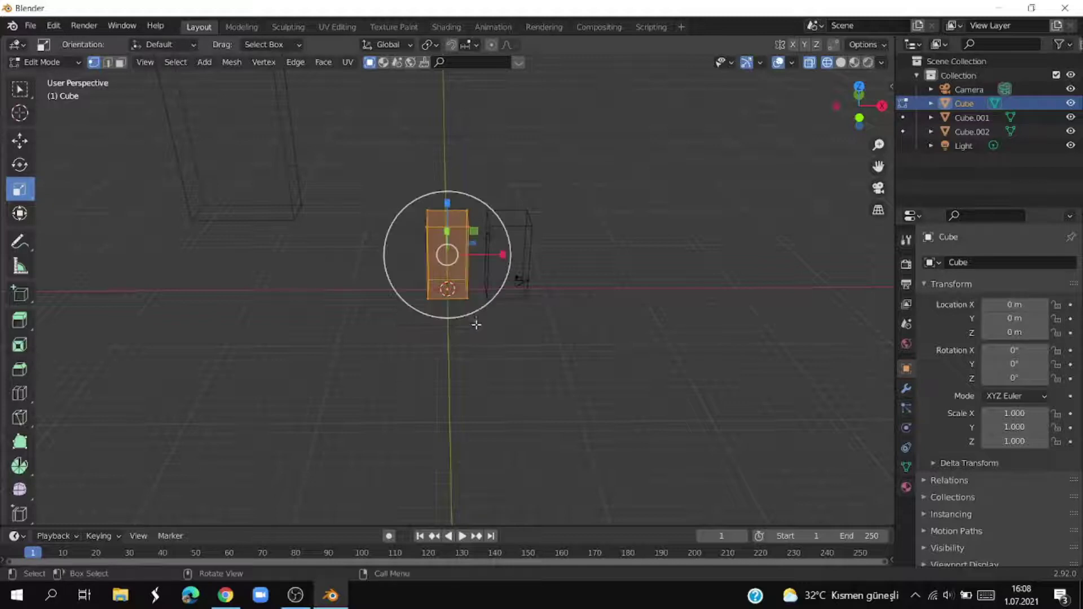
pyautogui.click(841, 63)
# Step: In front view, stretch the left cube's mesh about 1.58 times taller along Z
pyautogui.moveTo(671, 284); pyautogui.dragTo(684, 252, button='middle')
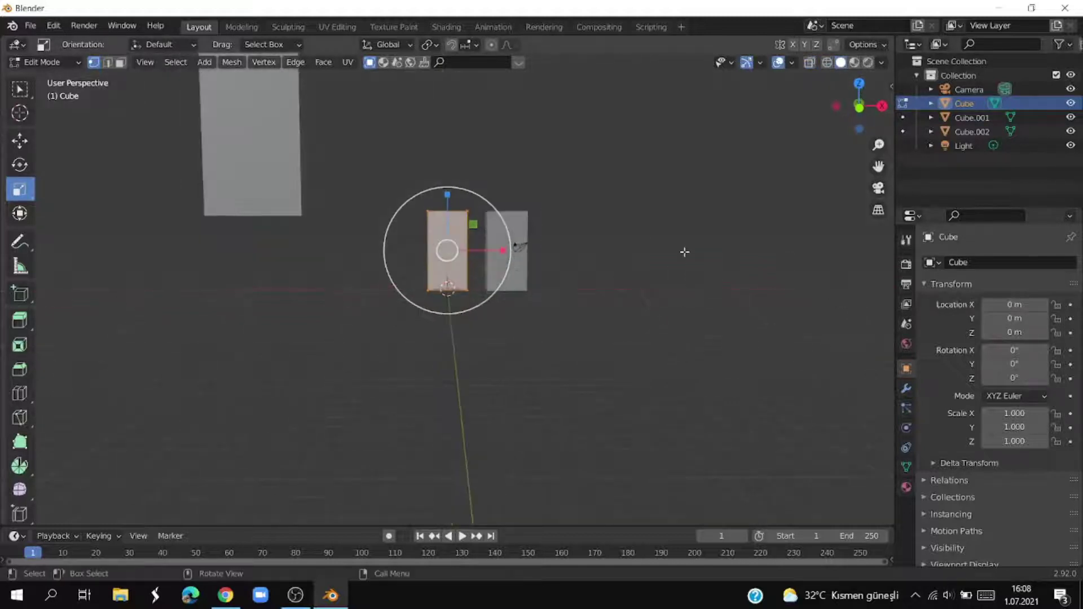
pyautogui.click(858, 106)
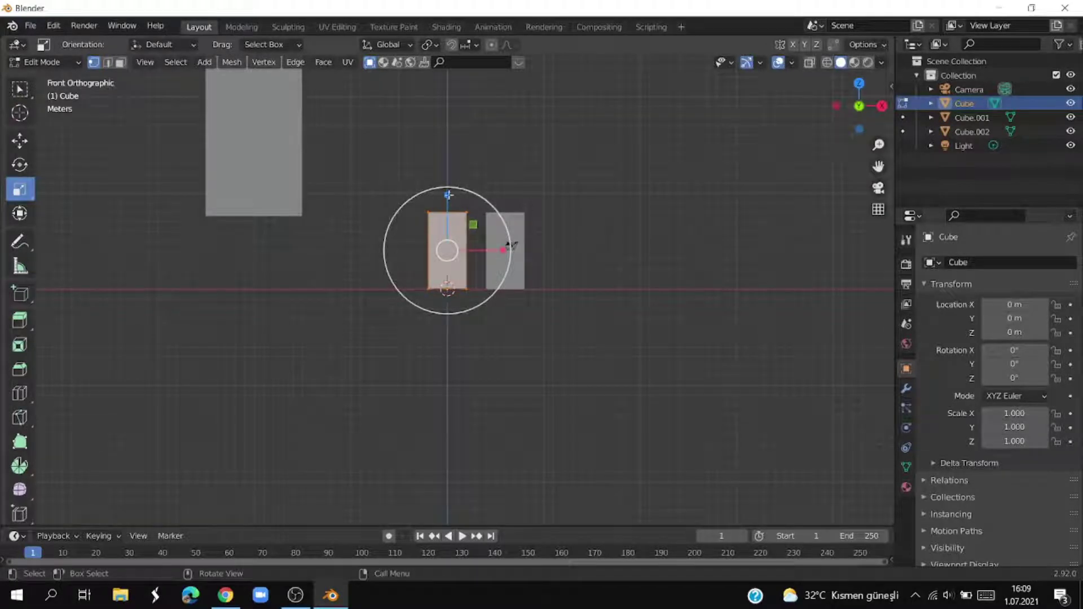
pyautogui.moveTo(447, 194); pyautogui.dragTo(450, 162)
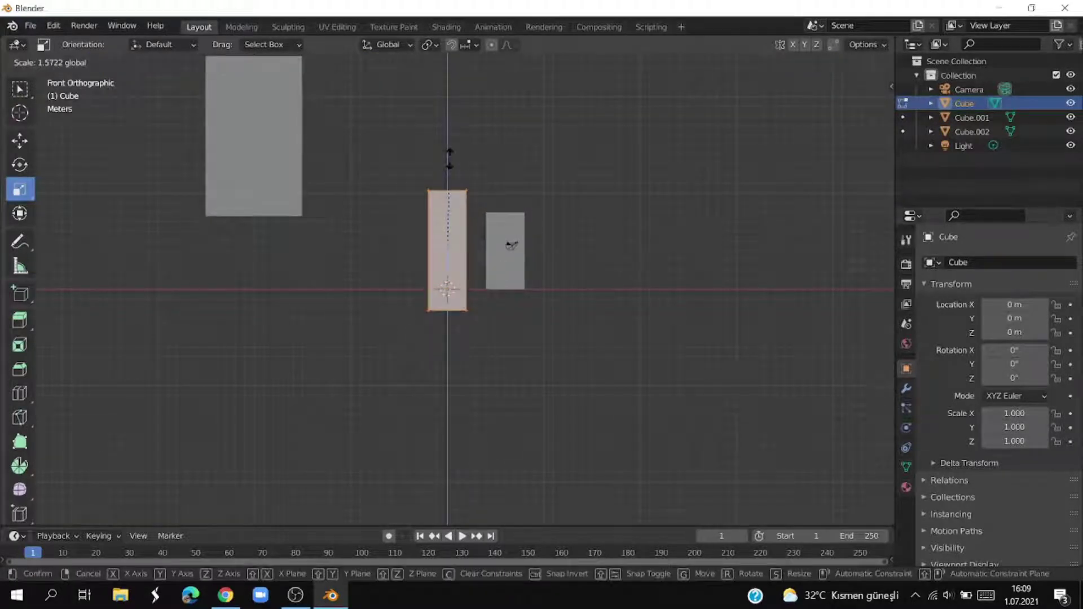
pyautogui.press('Tab')
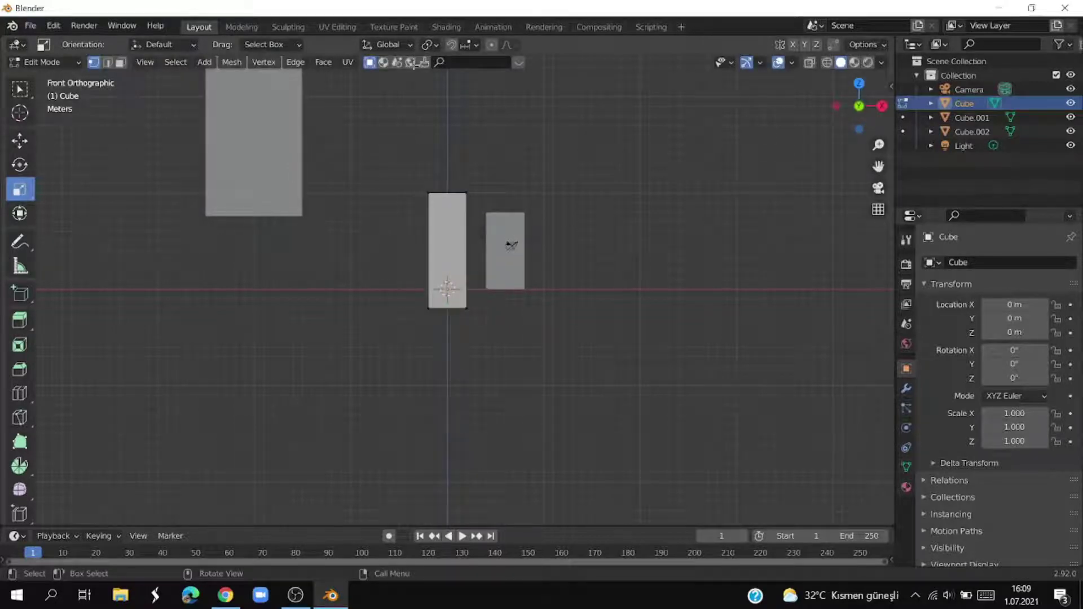
# Step: Switch between Cube and Cube.001, ending in Object Mode with Cube.001 selected
pyautogui.click(19, 141)
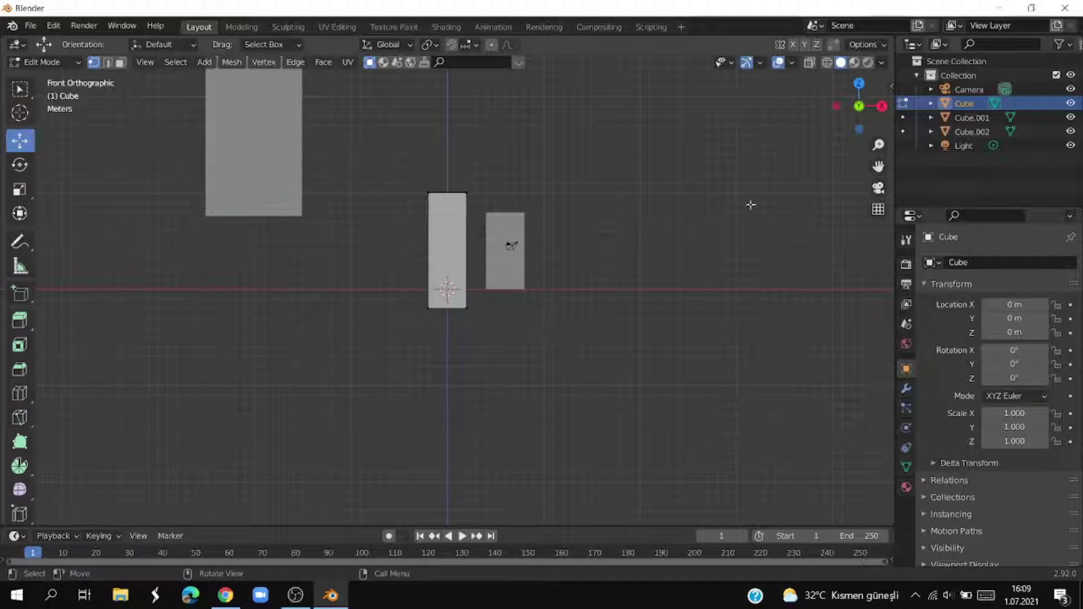
pyautogui.click(973, 118)
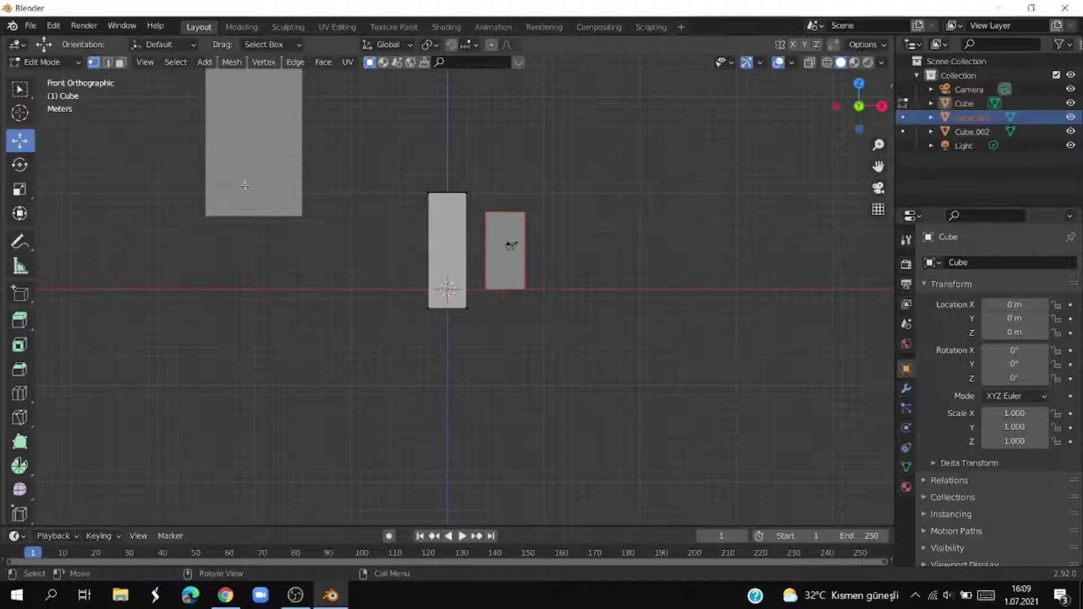
pyautogui.click(44, 62)
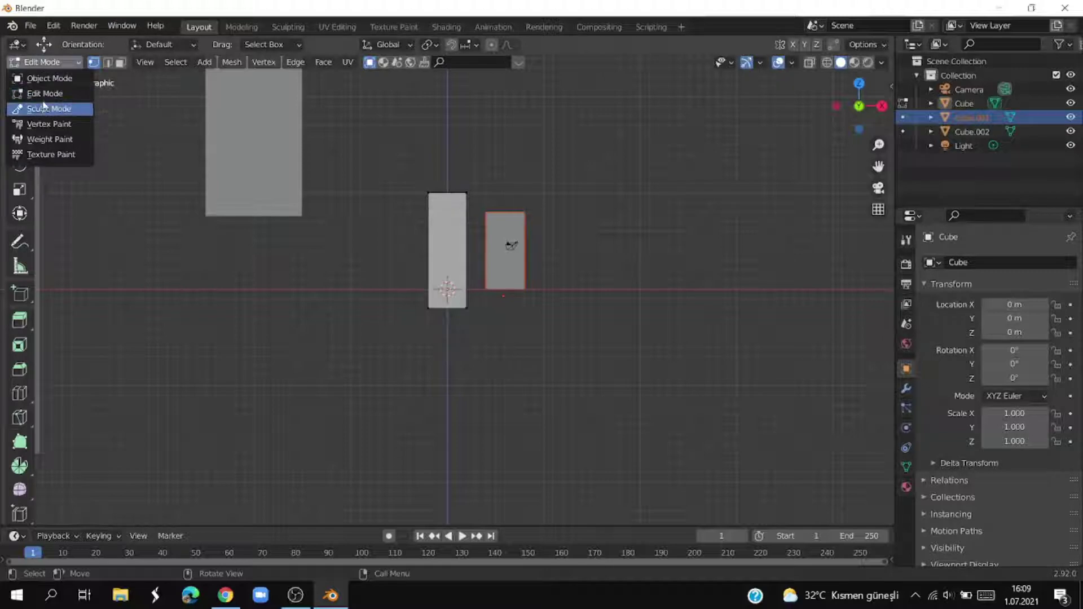
pyautogui.click(965, 103)
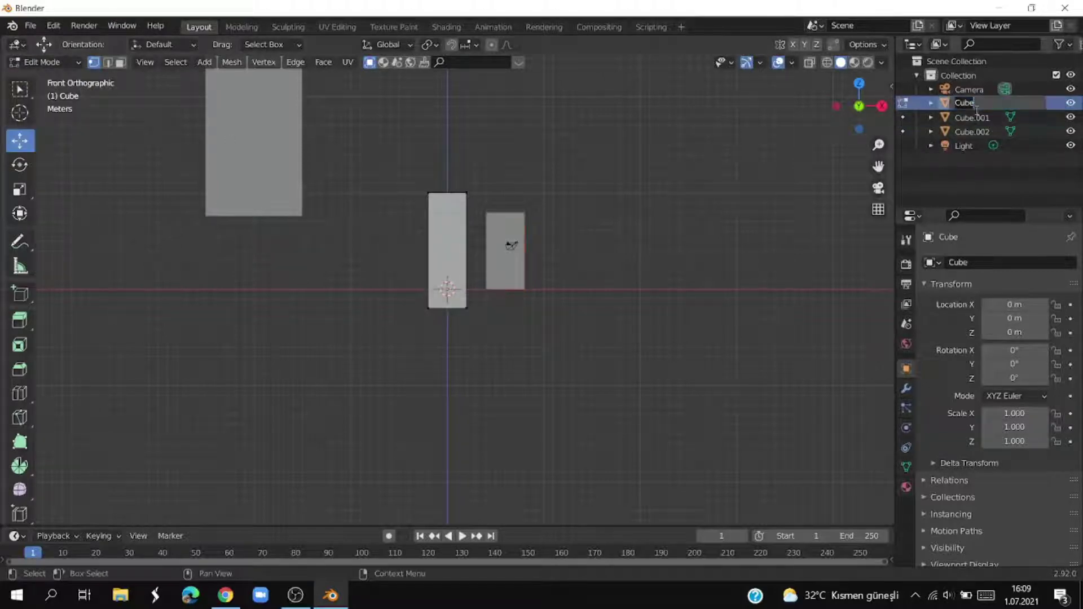
pyautogui.click(971, 117)
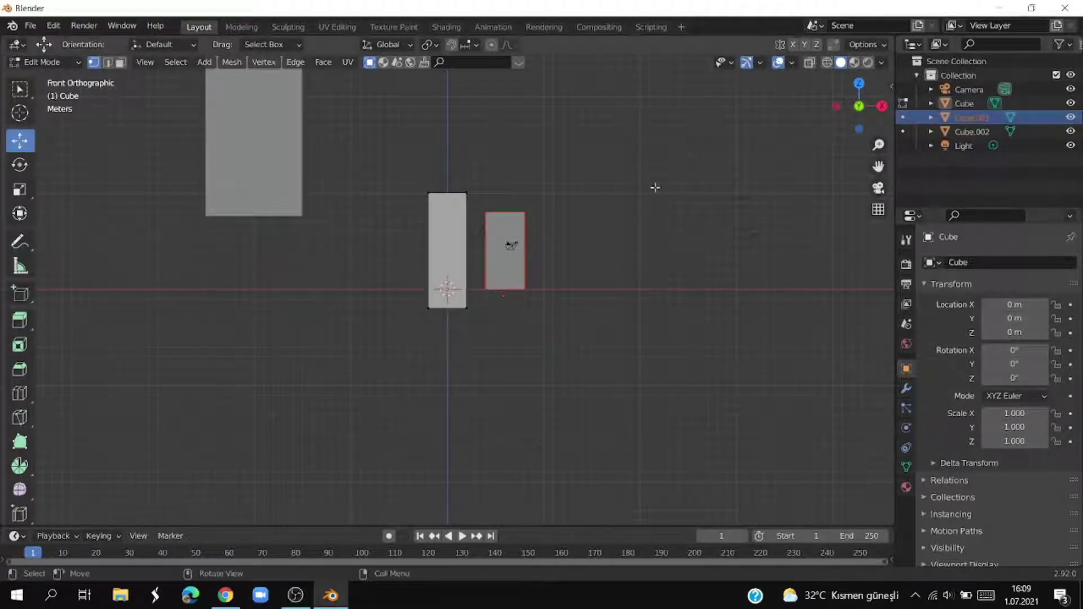
pyautogui.click(44, 63)
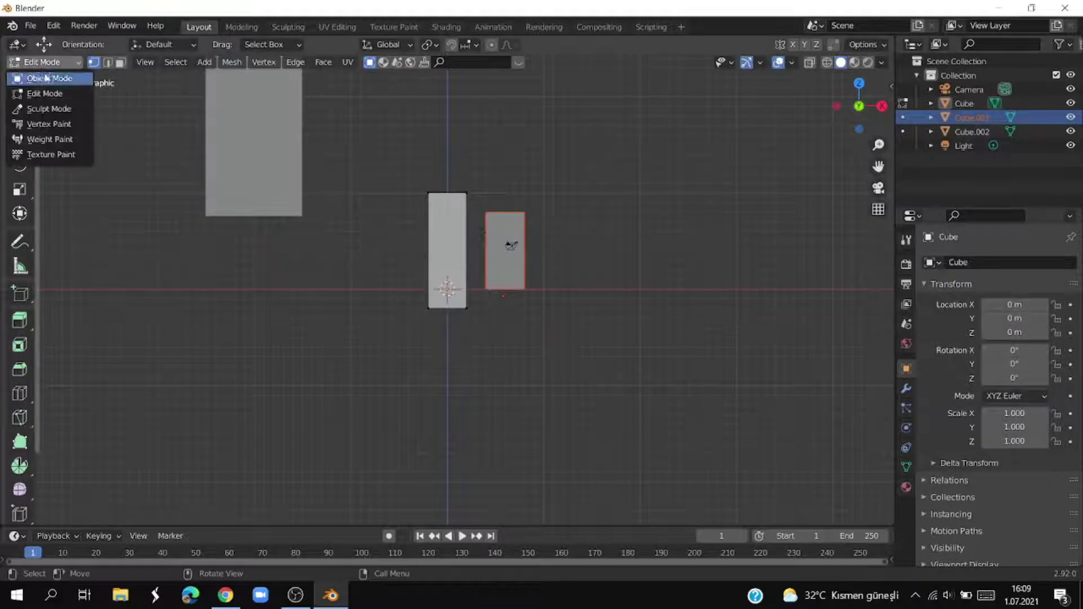
pyautogui.click(57, 91)
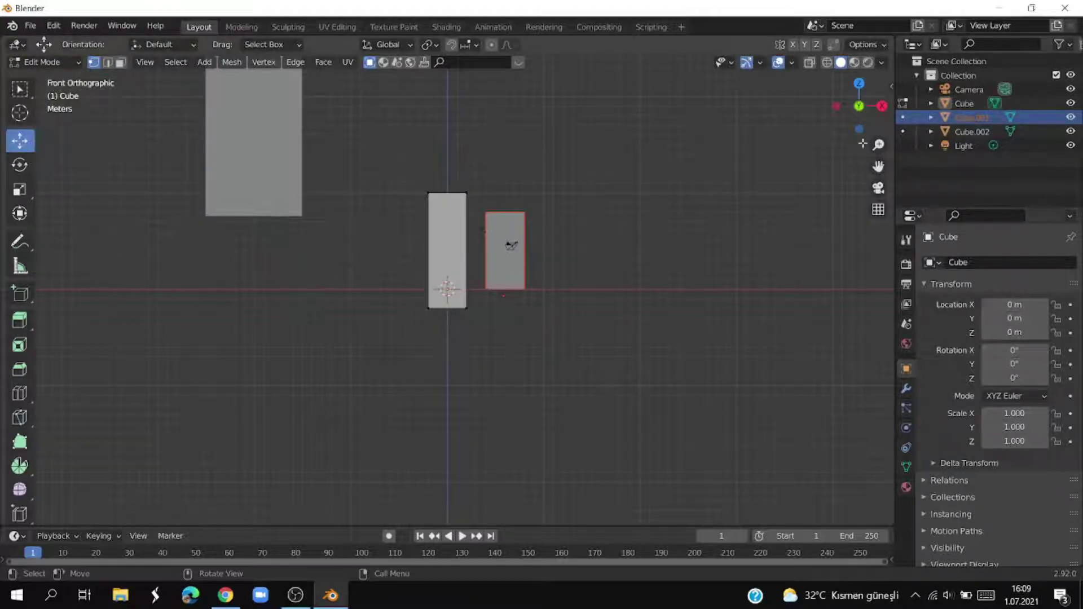
pyautogui.click(964, 103)
pyautogui.click(35, 65)
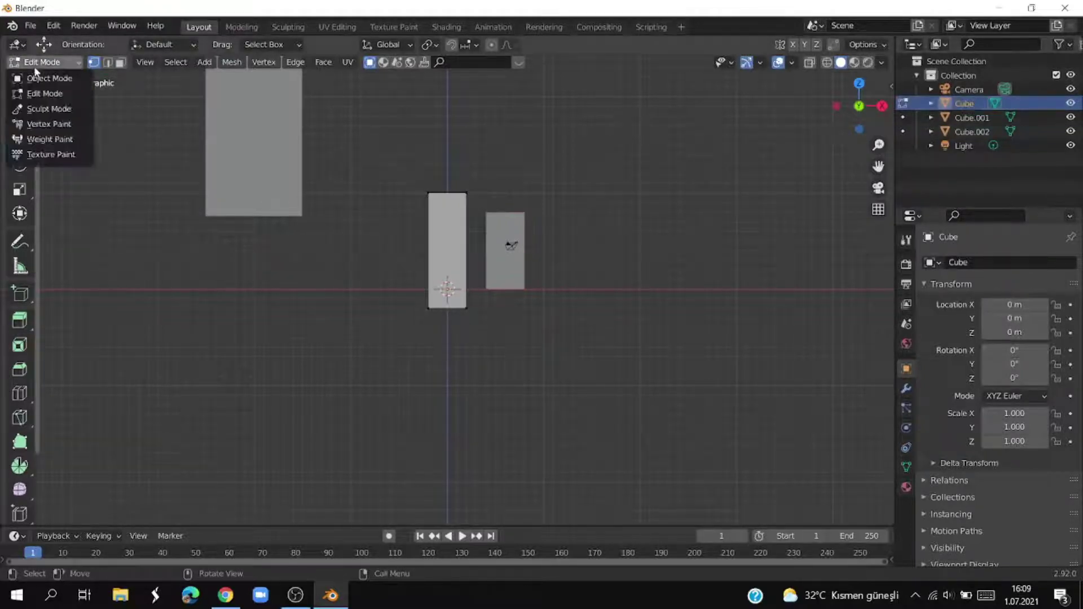
pyautogui.click(45, 78)
# Step: Edit Cube.001's mesh in wireframe view and stretch the right block taller
pyautogui.click(501, 241)
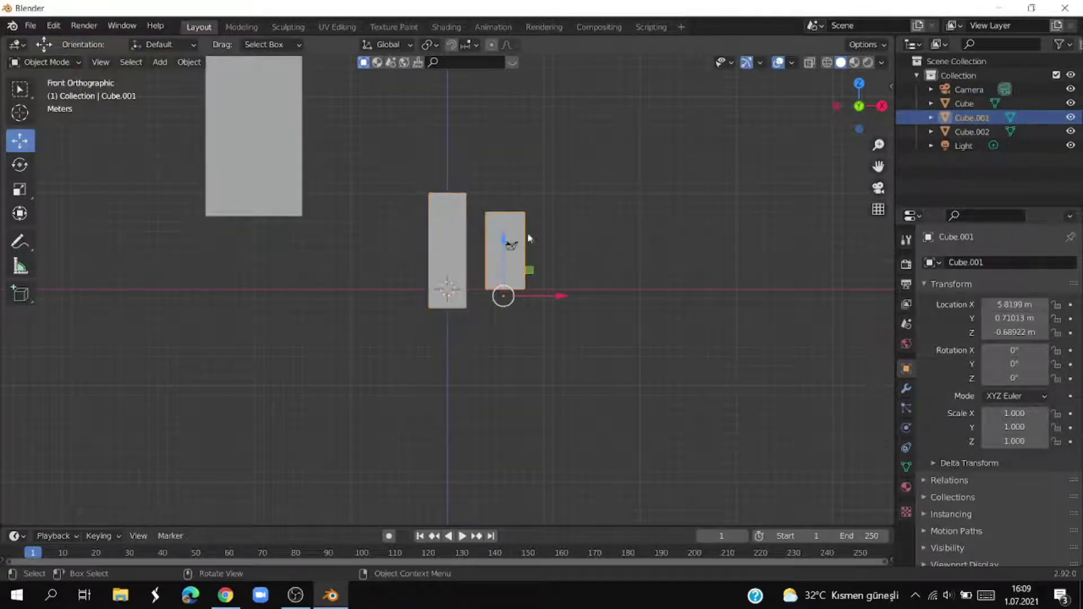
pyautogui.click(45, 62)
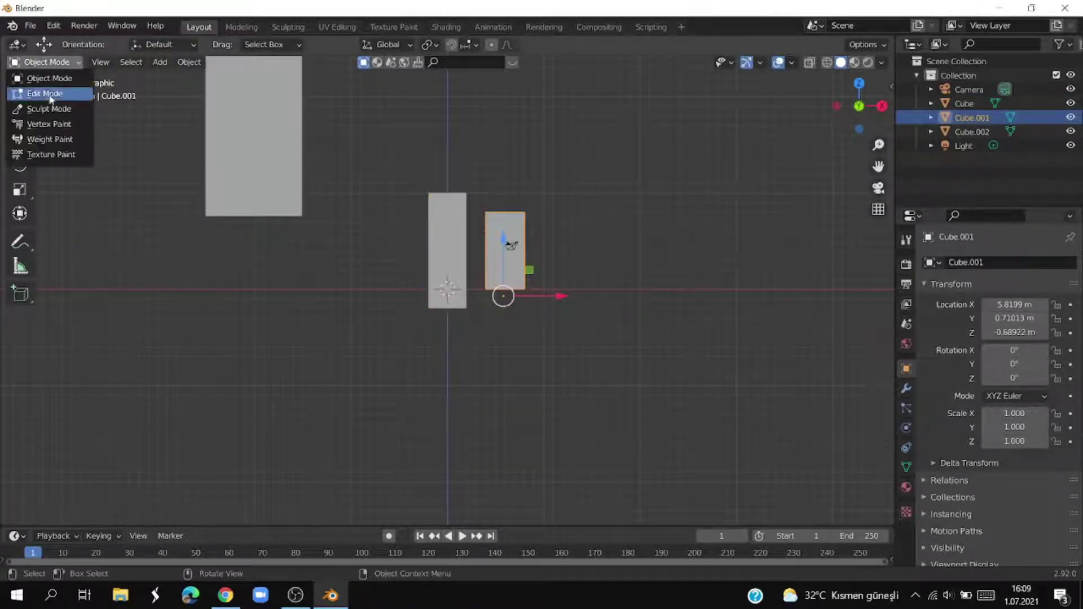
pyautogui.click(35, 91)
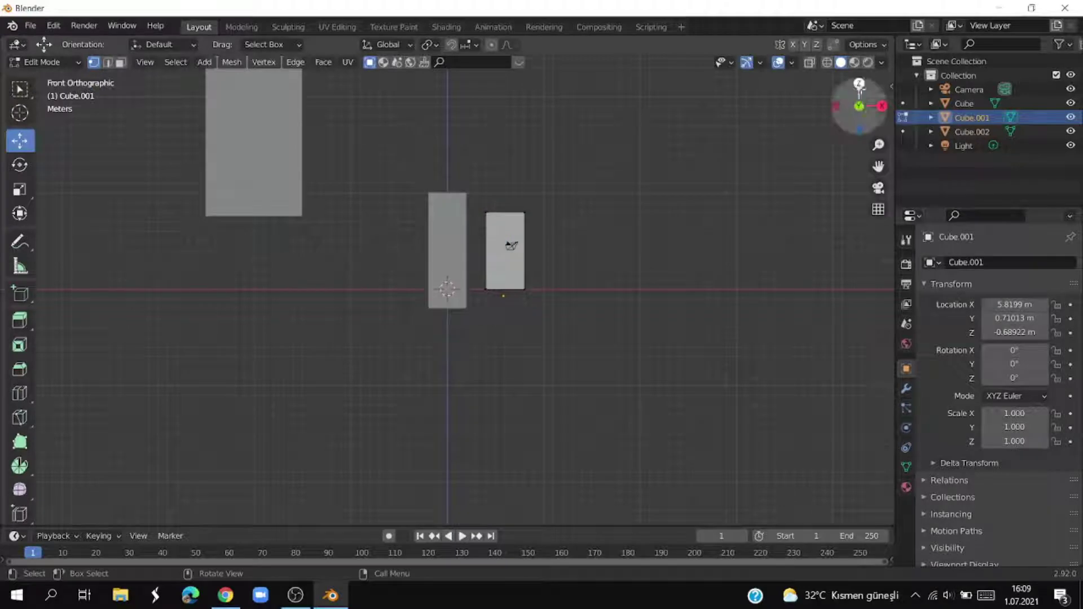
pyautogui.click(827, 62)
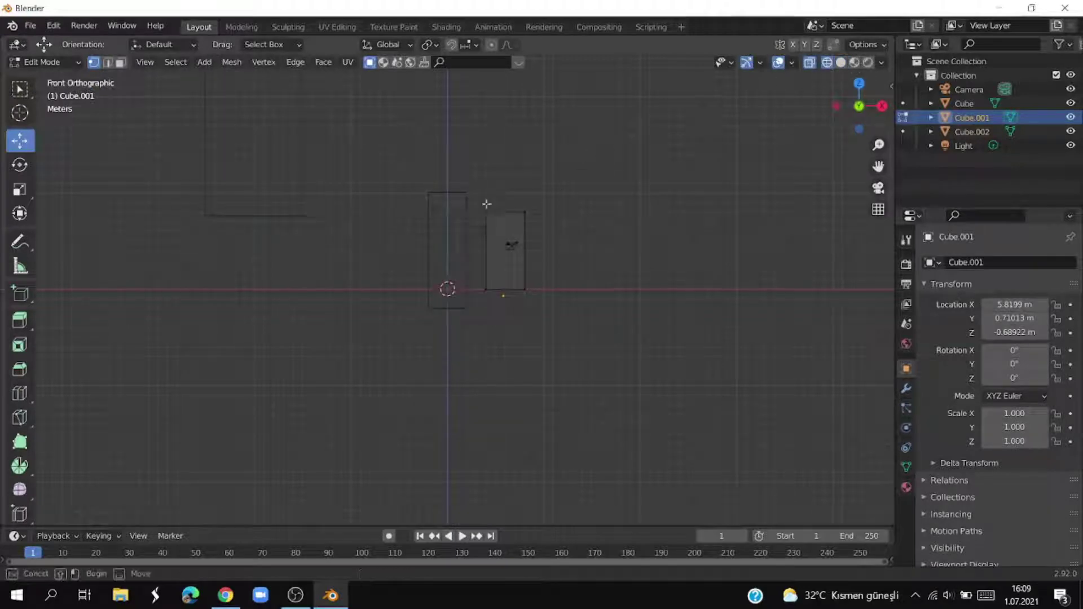
pyautogui.moveTo(476, 194); pyautogui.dragTo(580, 325)
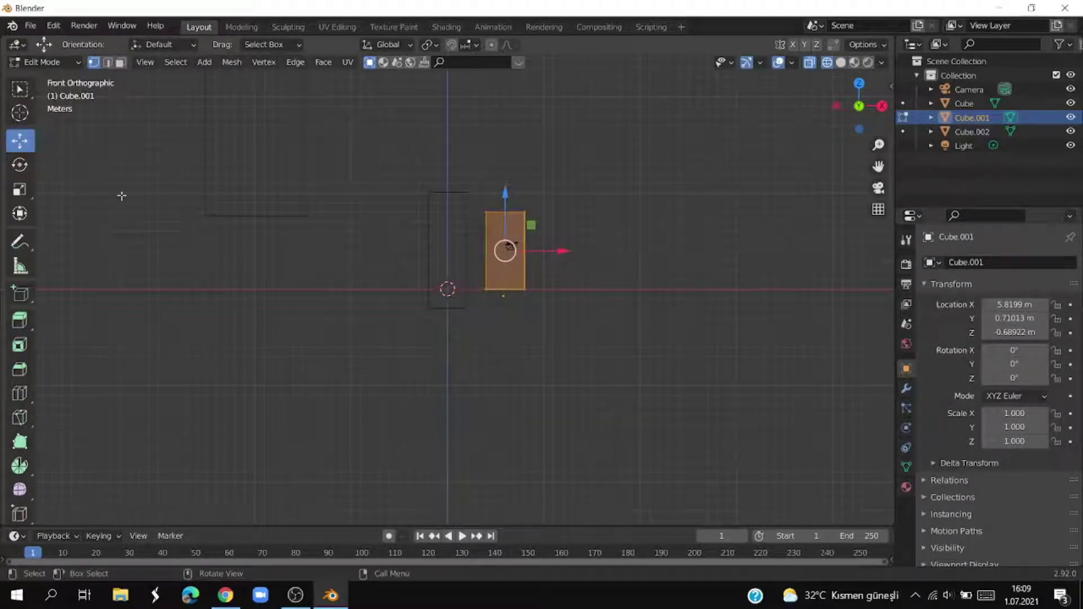
pyautogui.click(19, 191)
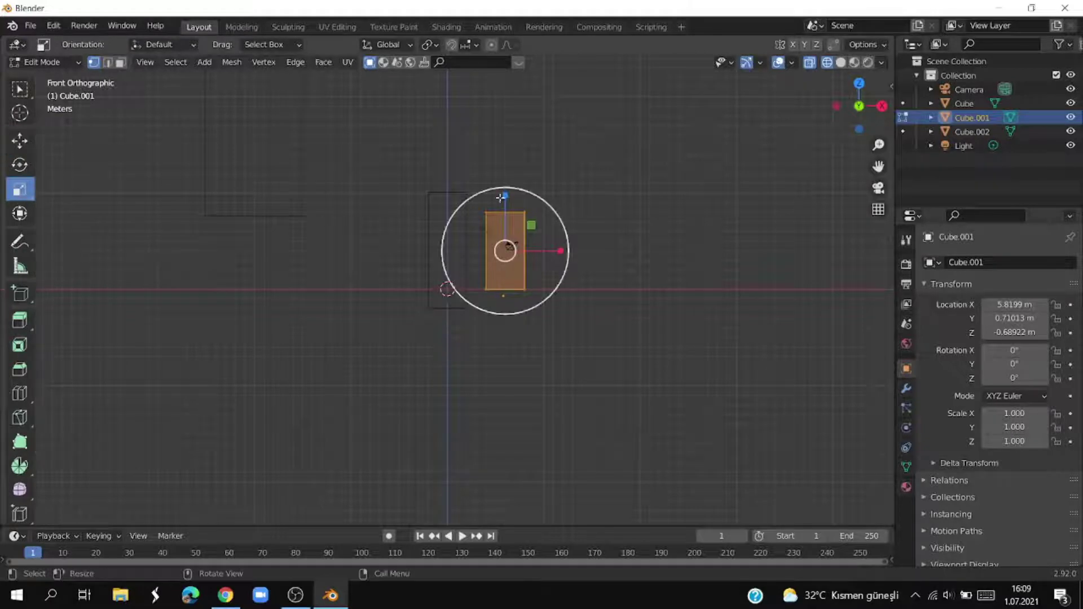
pyautogui.moveTo(500, 198); pyautogui.dragTo(507, 166)
pyautogui.press('Tab')
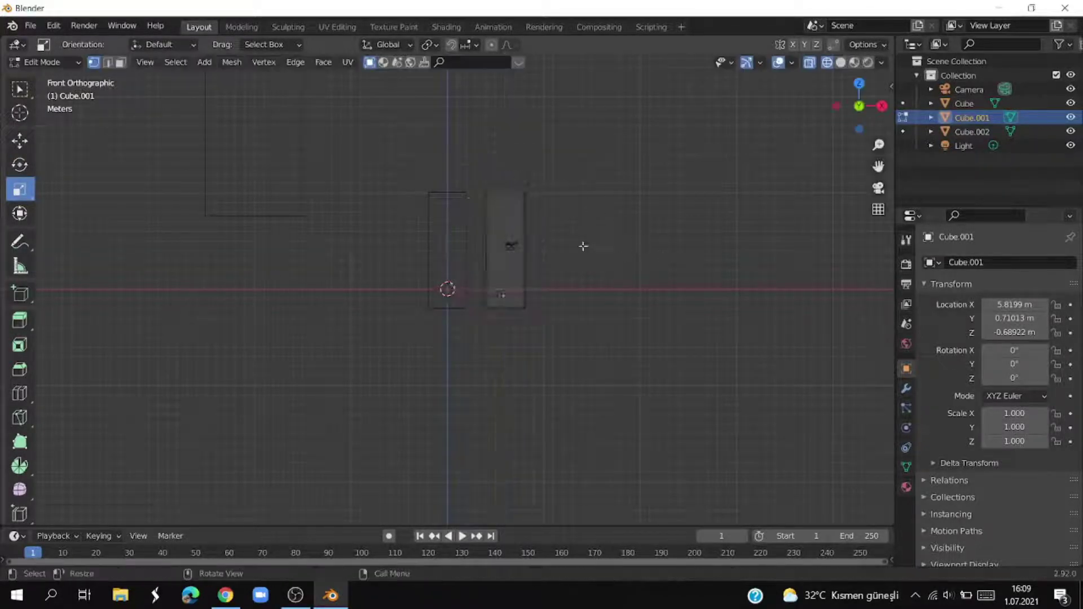
# Step: Box-select all the right block's vertices and raise them about 2 m along Z
pyautogui.moveTo(413, 163); pyautogui.dragTo(594, 341)
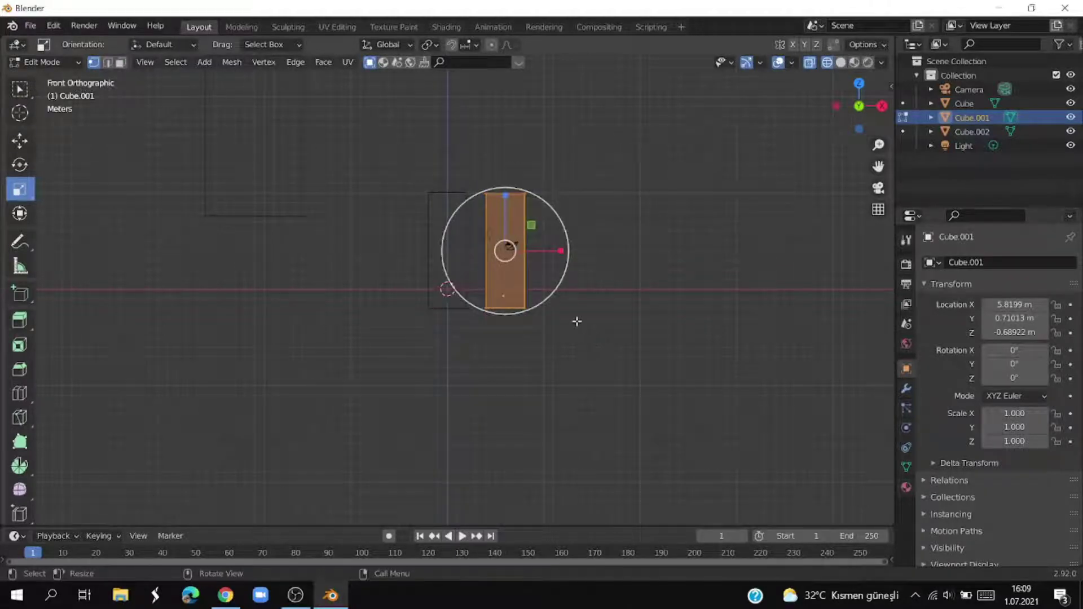
pyautogui.click(500, 141)
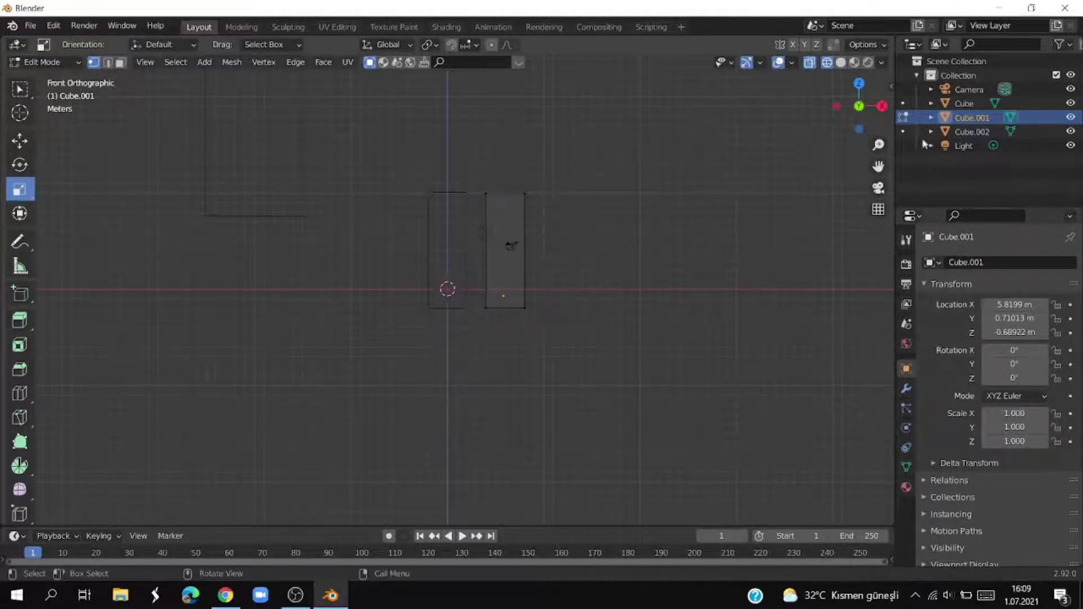
pyautogui.click(965, 103)
pyautogui.click(47, 65)
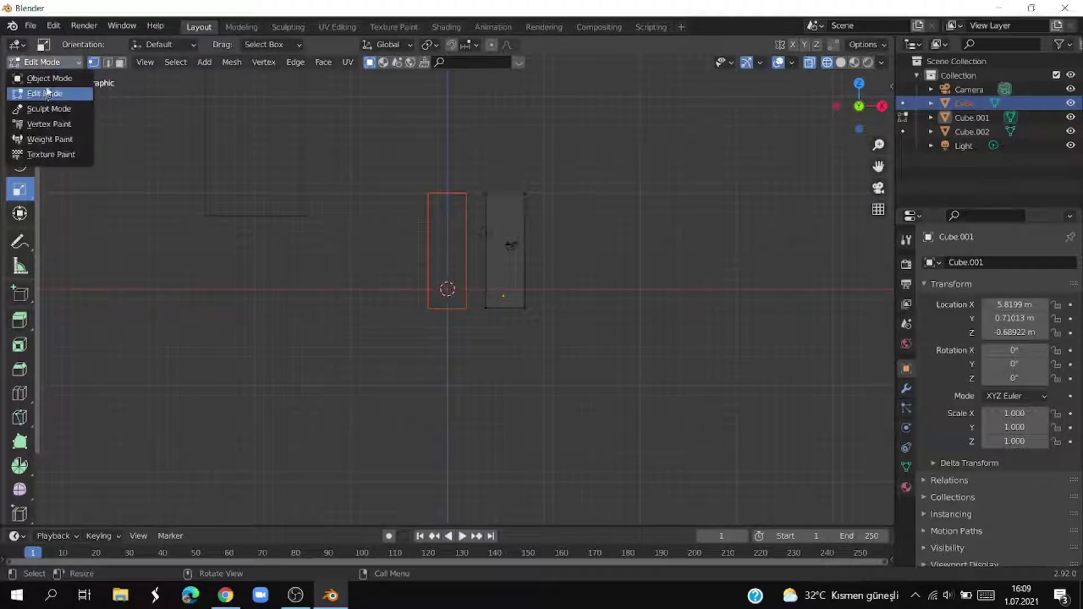
pyautogui.click(46, 93)
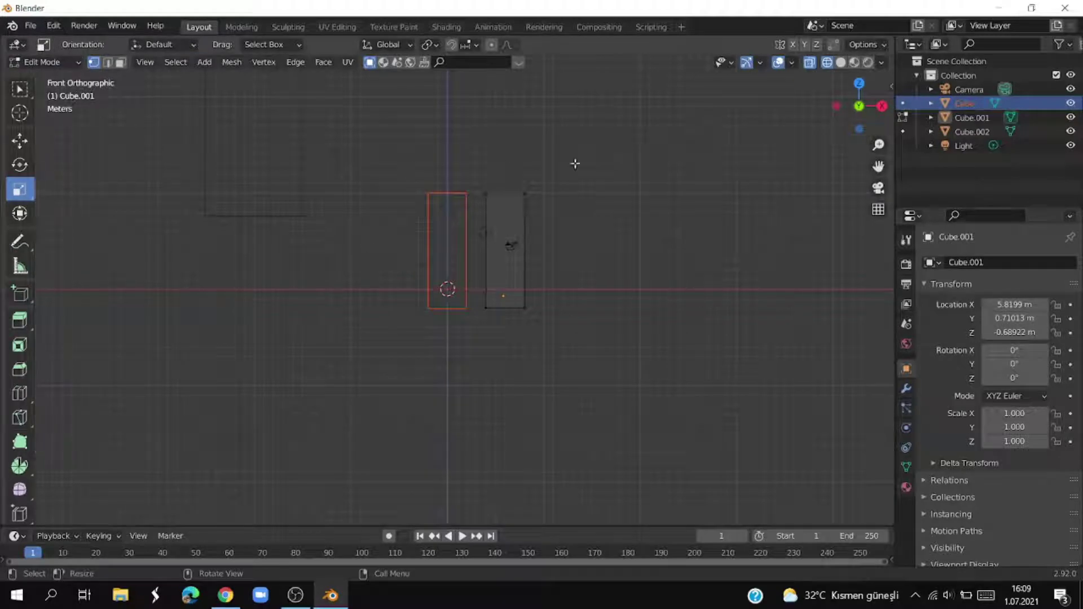
pyautogui.moveTo(479, 177); pyautogui.dragTo(563, 319)
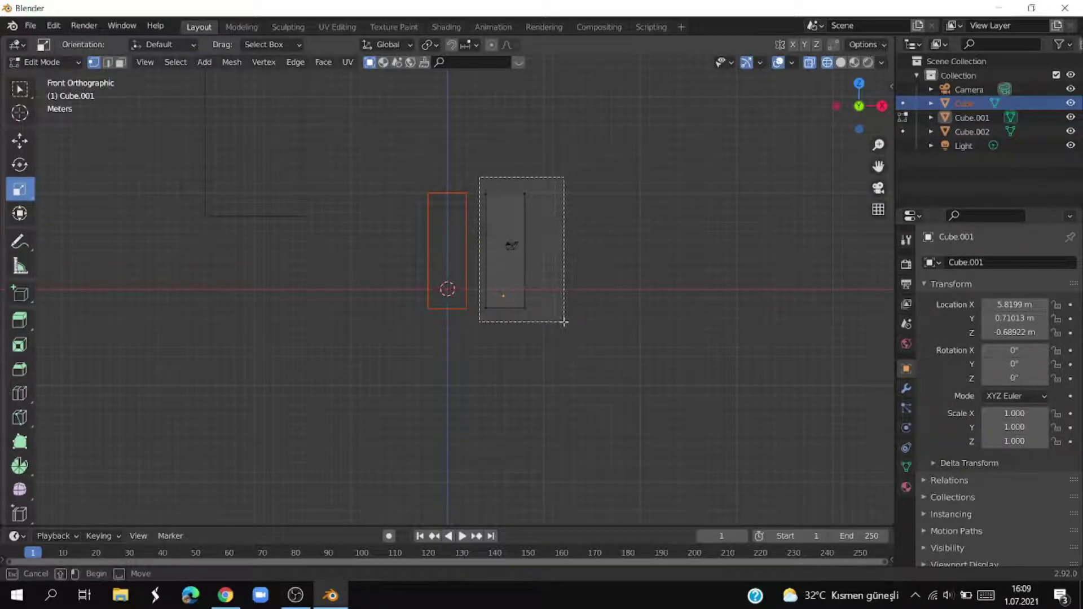
pyautogui.press('g')
pyautogui.press('z')
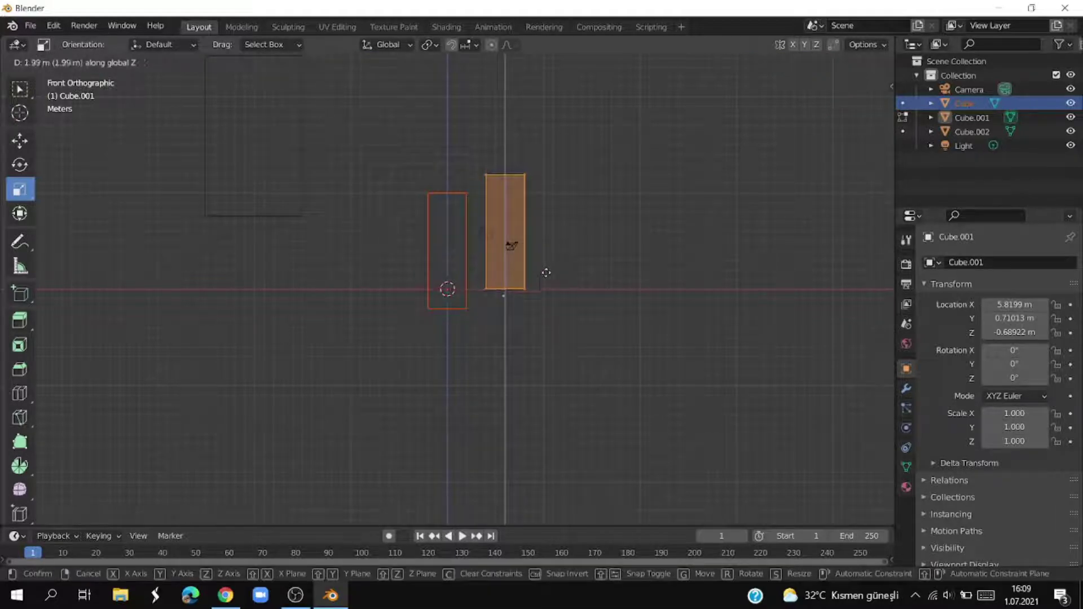
pyautogui.click(546, 273)
# Step: Back in Object Mode, raise the left block along Z to match the right one
pyautogui.press('Tab')
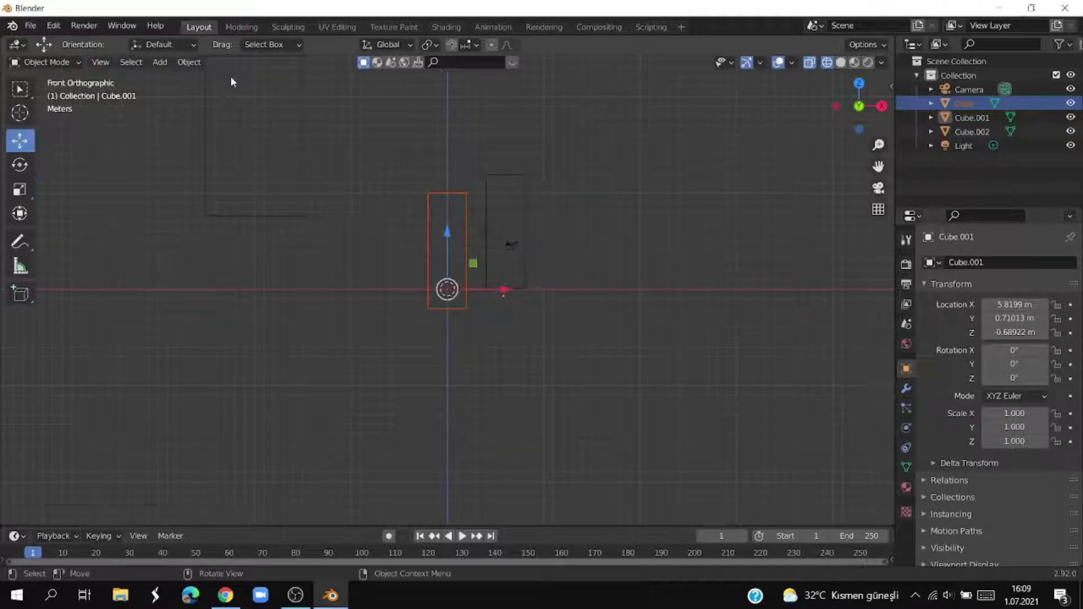
pyautogui.moveTo(444, 232); pyautogui.dragTo(439, 207)
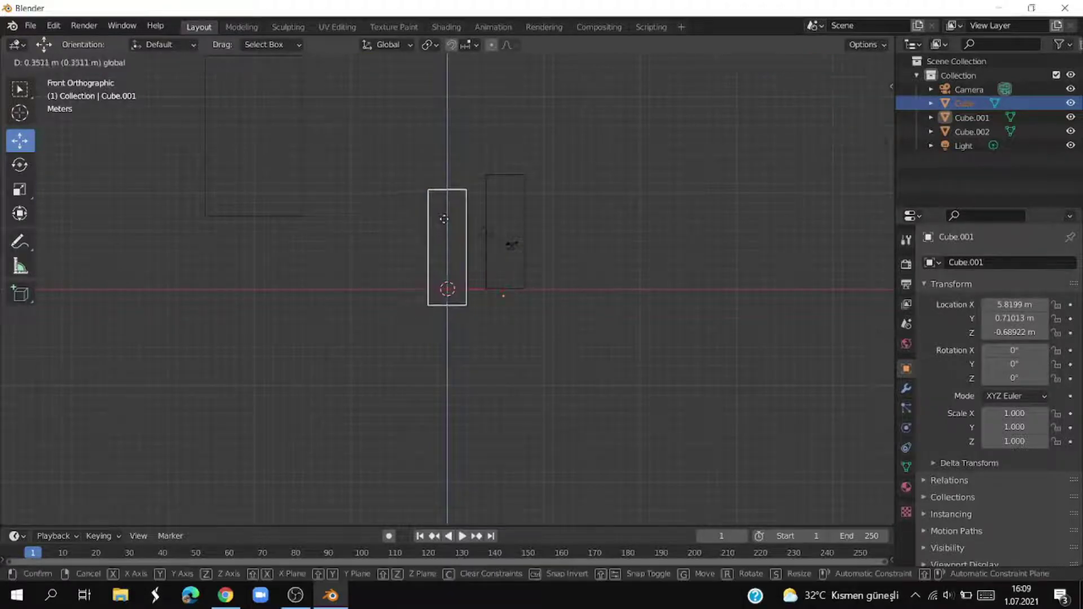
pyautogui.click(436, 207)
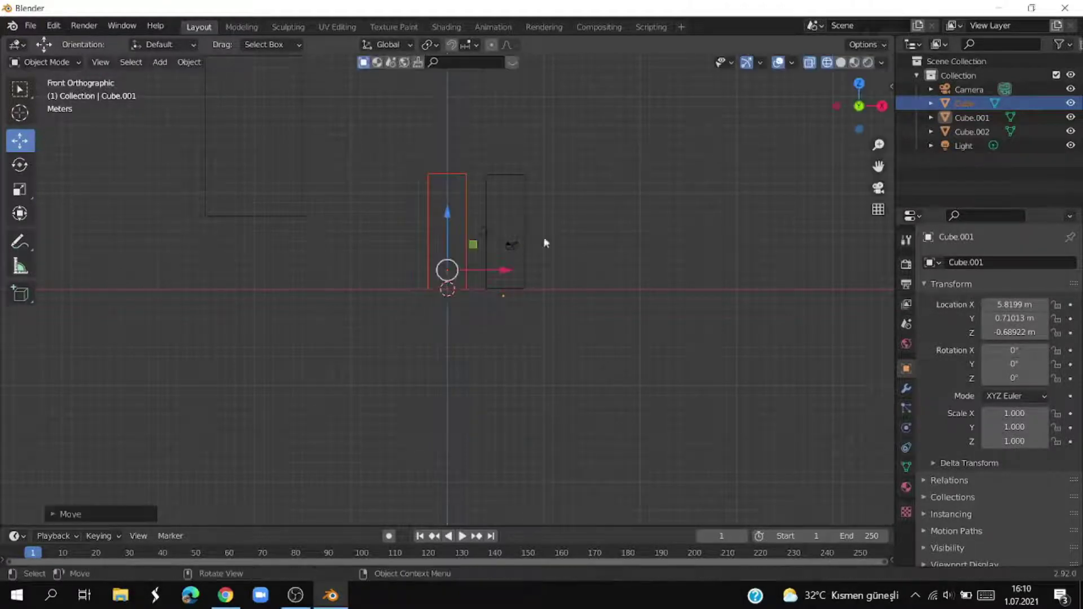
pyautogui.click(594, 252)
pyautogui.moveTo(594, 251); pyautogui.dragTo(616, 344, button='middle')
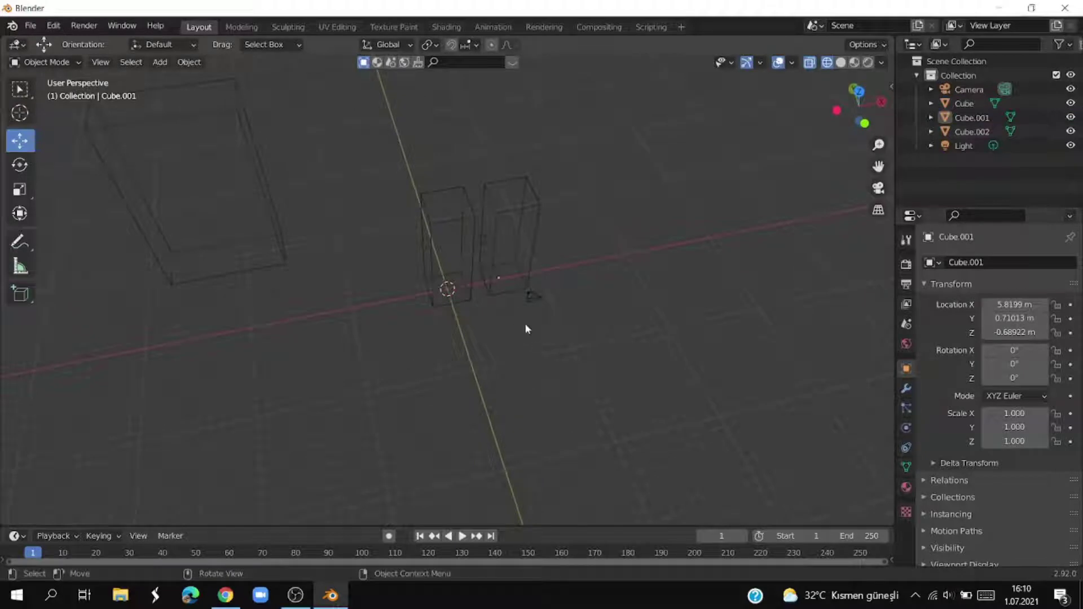
pyautogui.click(862, 125)
pyautogui.click(859, 106)
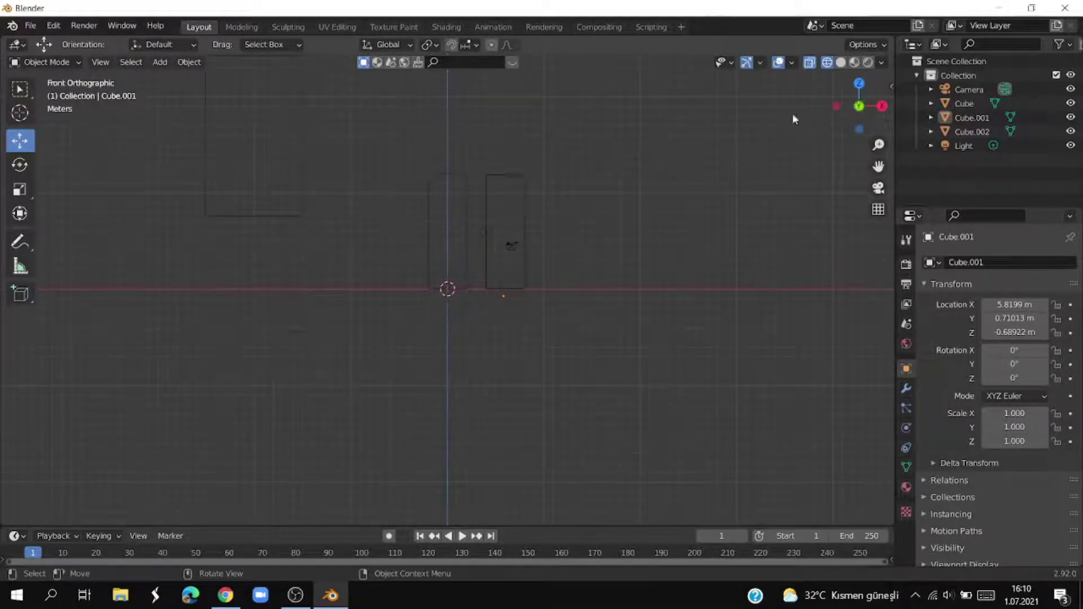
# Step: Select the body block Cube.002 and slide it along X over the legs
pyautogui.moveTo(259, 101); pyautogui.dragTo(367, 282)
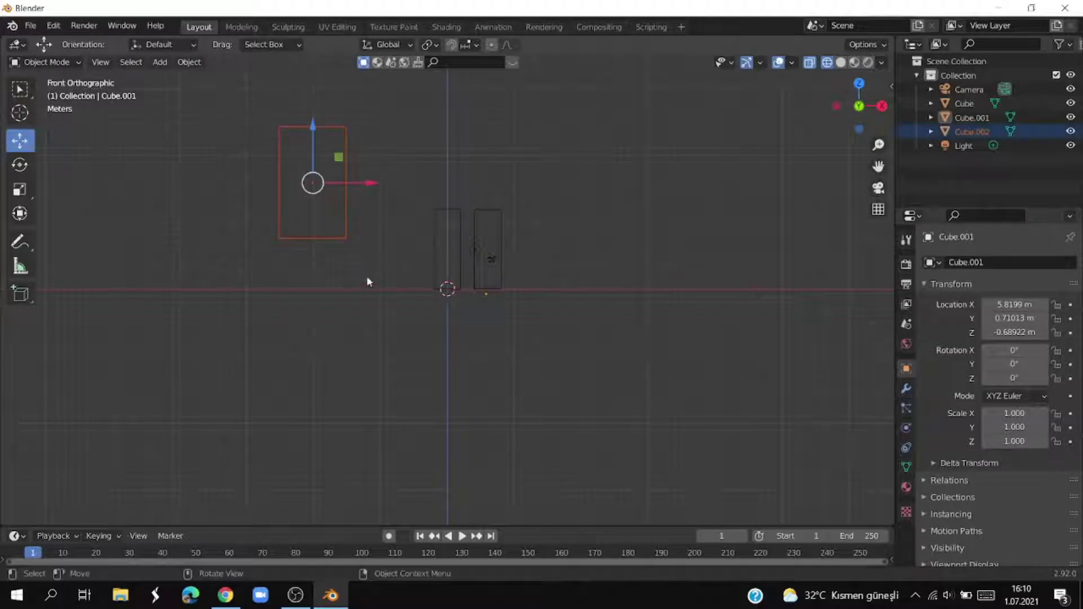
pyautogui.moveTo(371, 187)
pyautogui.mouseDown()
pyautogui.moveTo(531, 200)
pyautogui.moveTo(540, 211)
pyautogui.mouseUp()
pyautogui.scroll(3, 540, 211)
pyautogui.scroll(2, 542, 212)
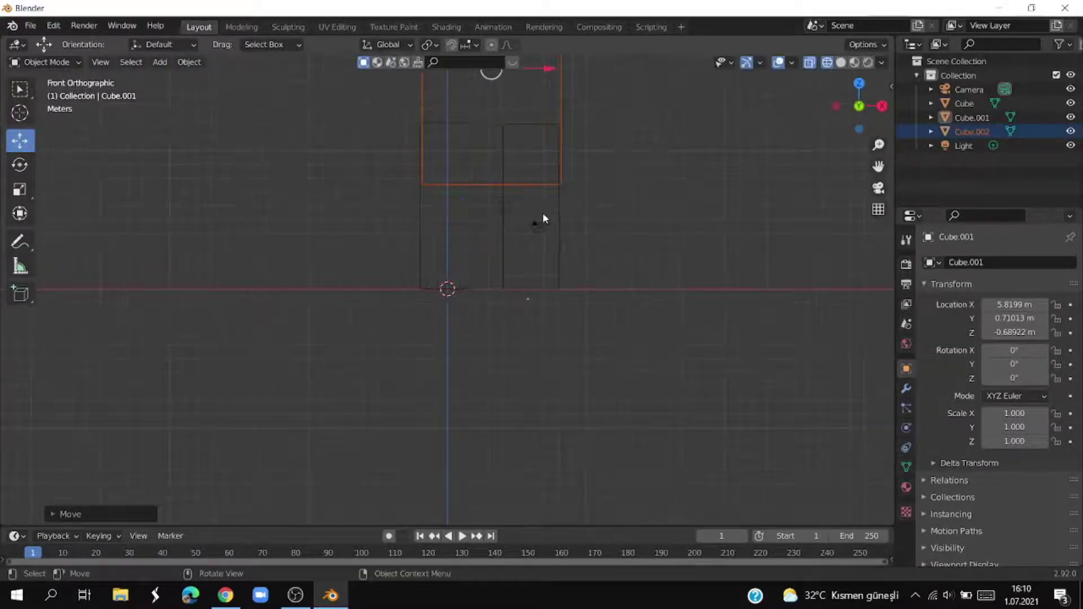
pyautogui.scroll(1, 564, 207)
pyautogui.moveTo(651, 191)
pyautogui.keyDown('shift'); pyautogui.mouseDown(button='middle')
pyautogui.moveTo(621, 330)
pyautogui.moveTo(554, 397)
pyautogui.moveTo(540, 444)
pyautogui.mouseUp(button='middle'); pyautogui.keyUp('shift')
pyautogui.scroll(1, 540, 444)
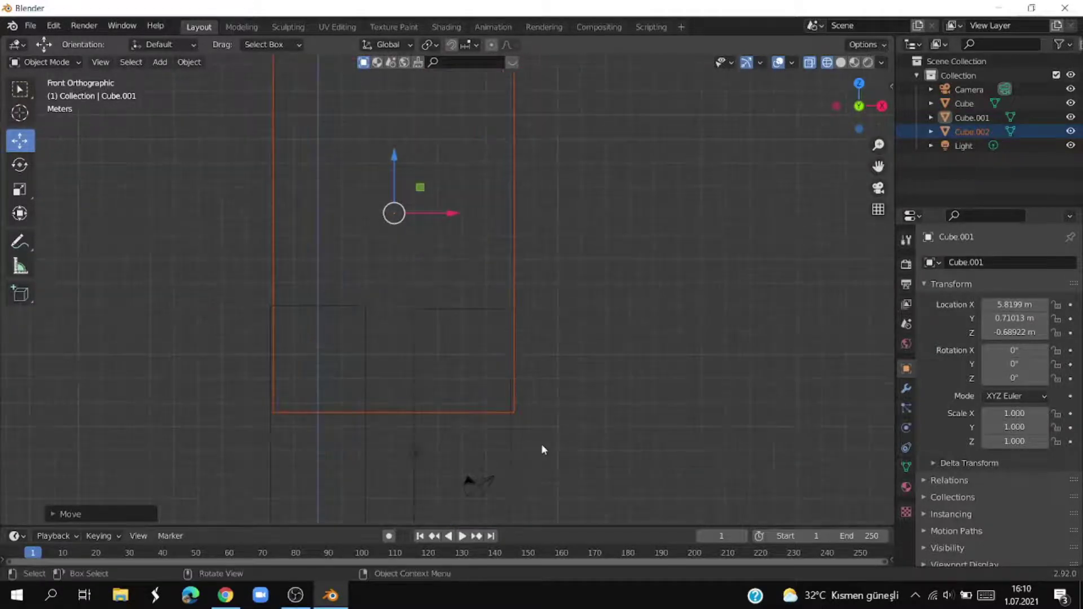
pyautogui.click(454, 219)
pyautogui.scroll(-2, 445, 215)
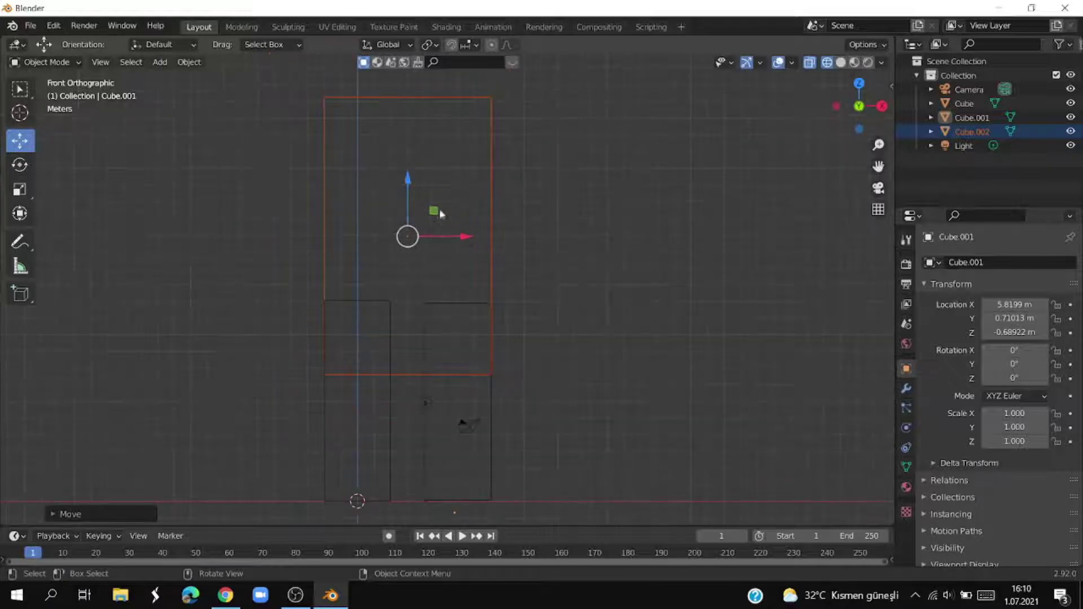
# Step: Raise the body block along Z to rest on the leg tops, then reselect Cube.001
pyautogui.moveTo(410, 188); pyautogui.dragTo(420, 102)
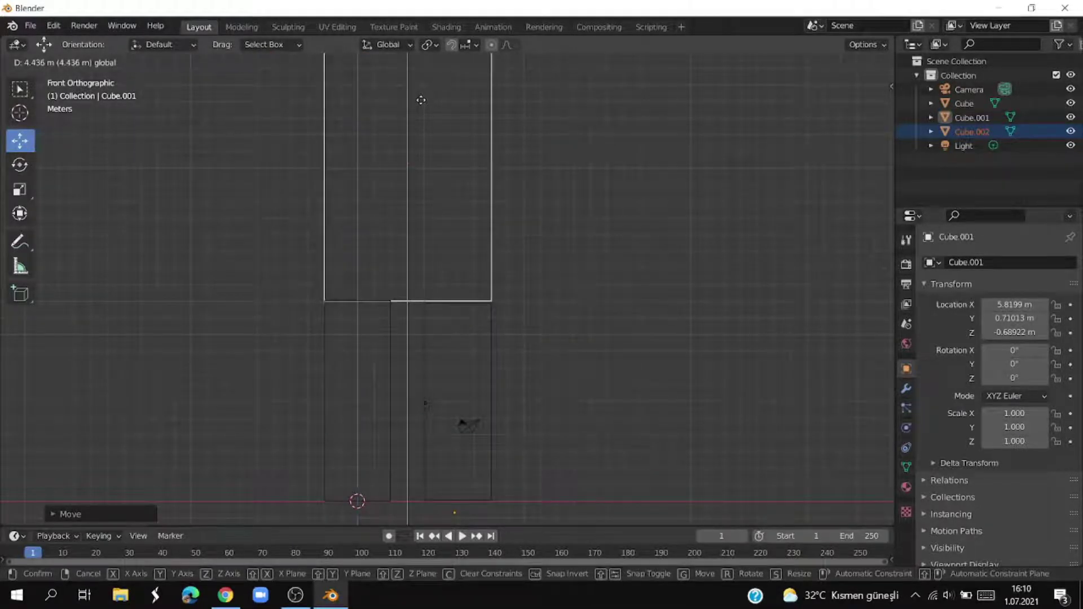
pyautogui.moveTo(421, 102); pyautogui.dragTo(430, 103)
pyautogui.click(648, 242)
pyautogui.scroll(-2, 649, 243)
pyautogui.scroll(1, 643, 243)
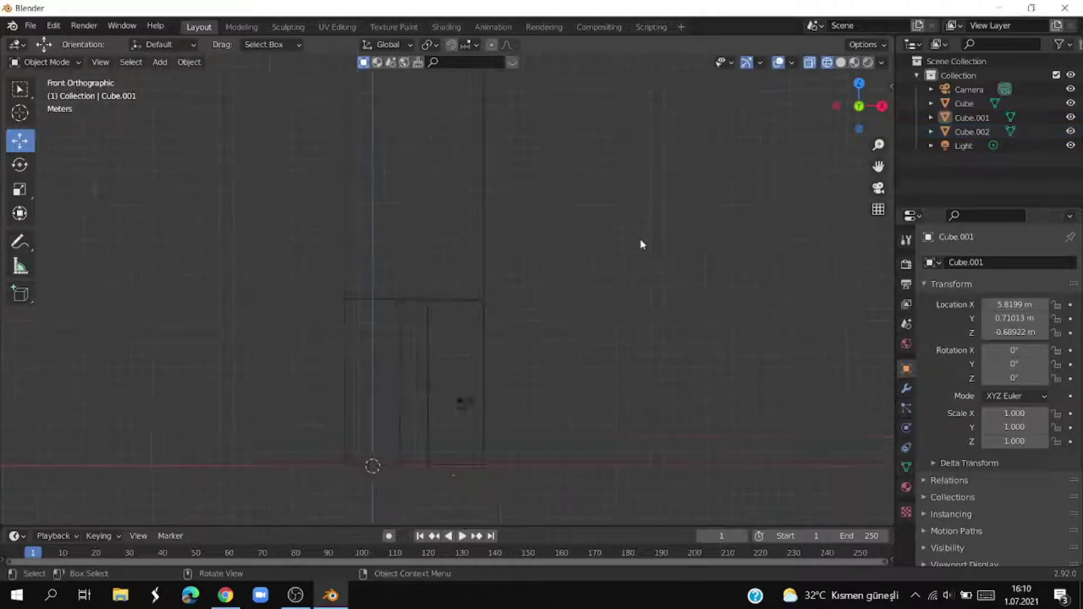
pyautogui.scroll(1, 536, 241)
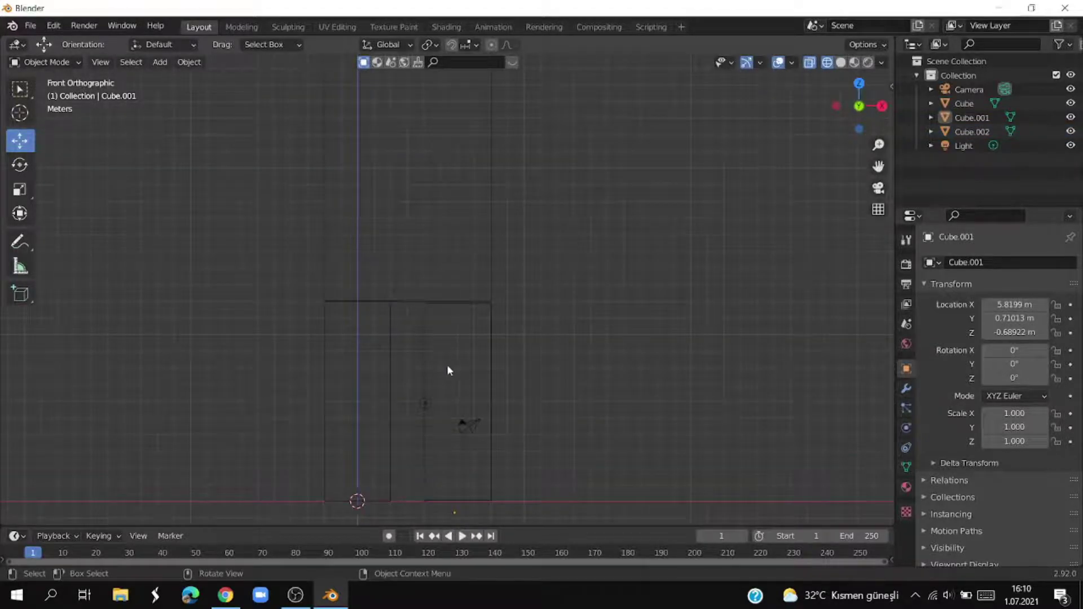
pyautogui.moveTo(446, 365); pyautogui.dragTo(495, 415)
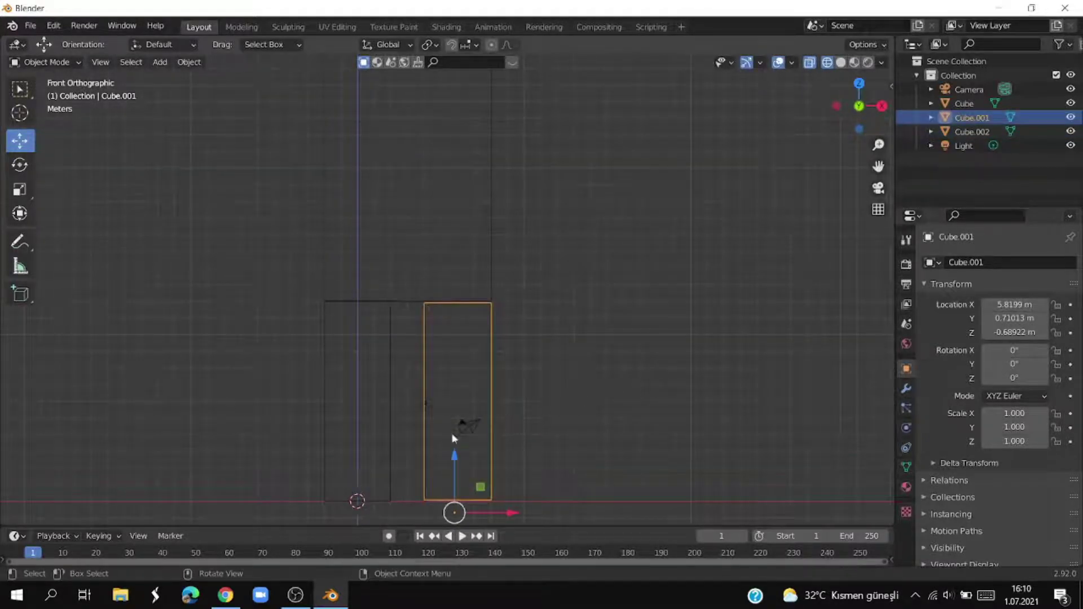
# Step: Scale the right leg Cube.001 to Z 1.010, then view the figure from the top
pyautogui.click(19, 190)
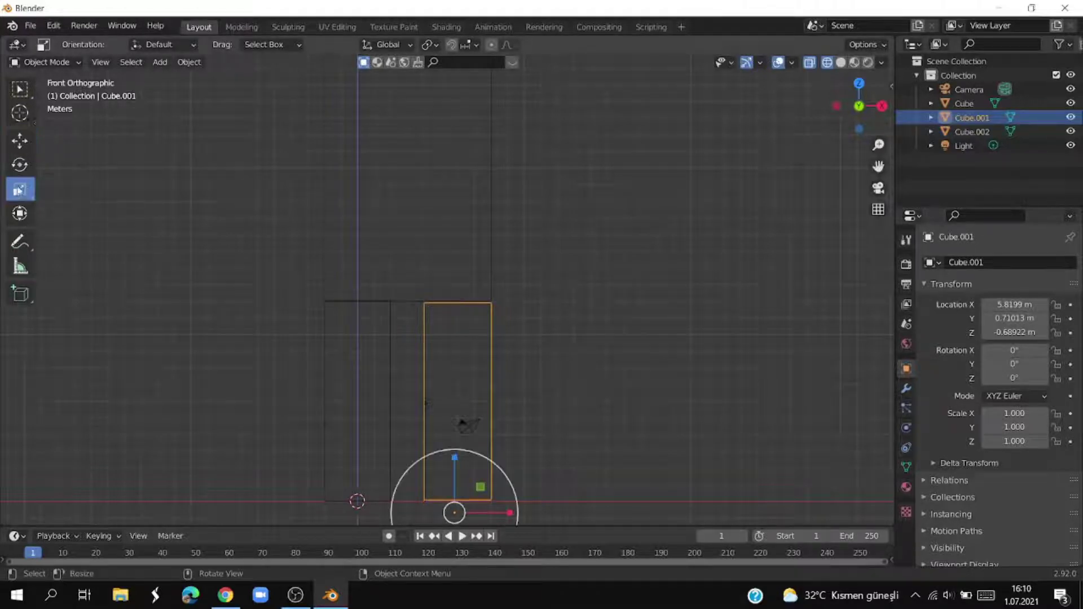
pyautogui.click(46, 62)
pyautogui.moveTo(455, 457); pyautogui.dragTo(457, 454)
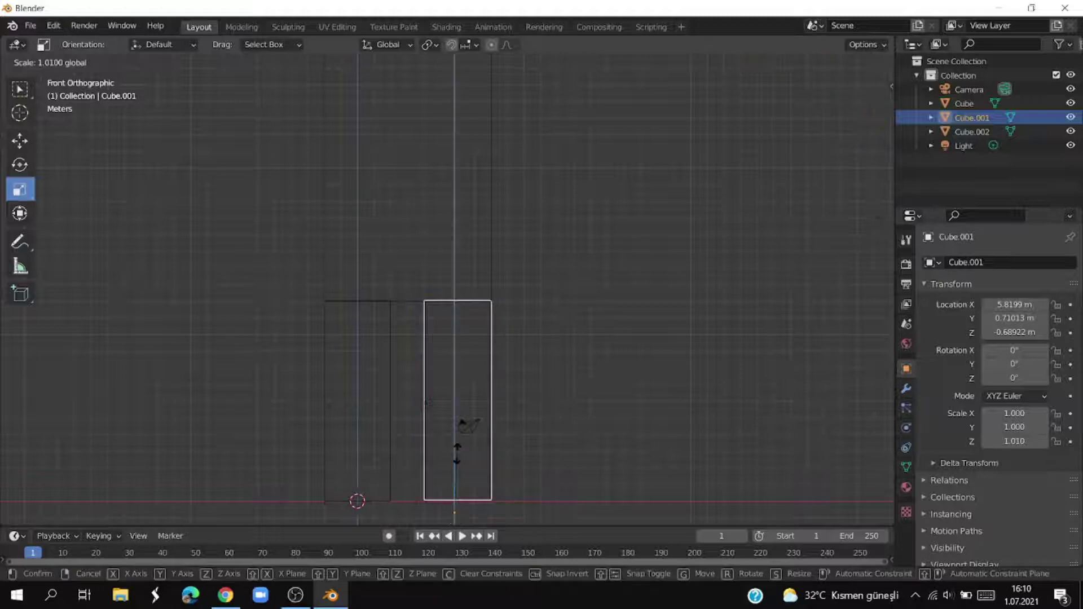
pyautogui.click(457, 454)
pyautogui.click(567, 454)
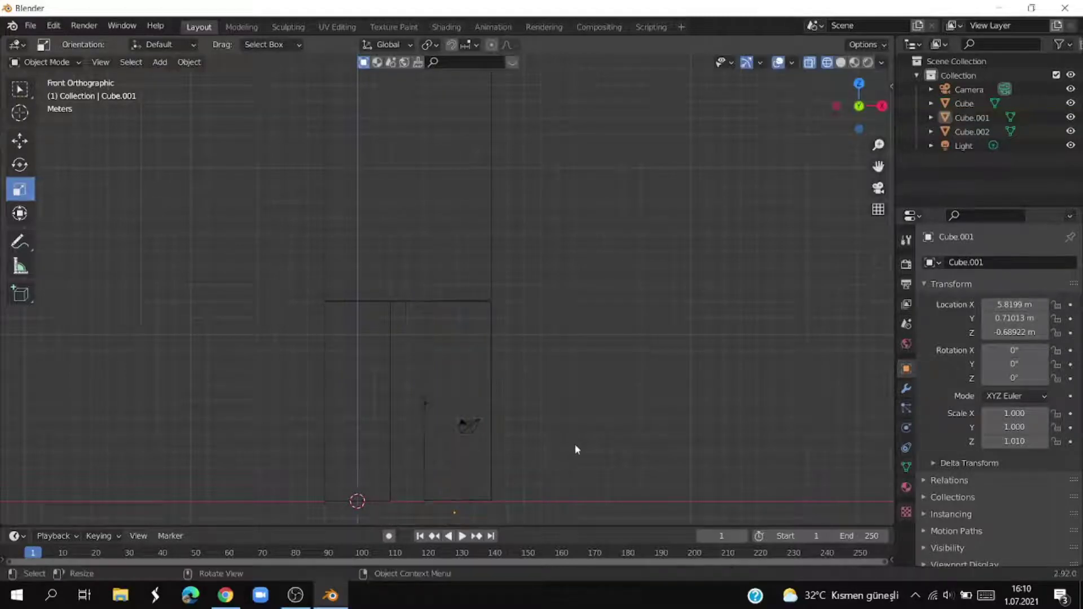
pyautogui.moveTo(574, 445); pyautogui.dragTo(577, 433, button='middle')
pyautogui.moveTo(573, 478)
pyautogui.mouseDown(button='middle')
pyautogui.moveTo(544, 440)
pyautogui.moveTo(537, 481)
pyautogui.mouseUp(button='middle')
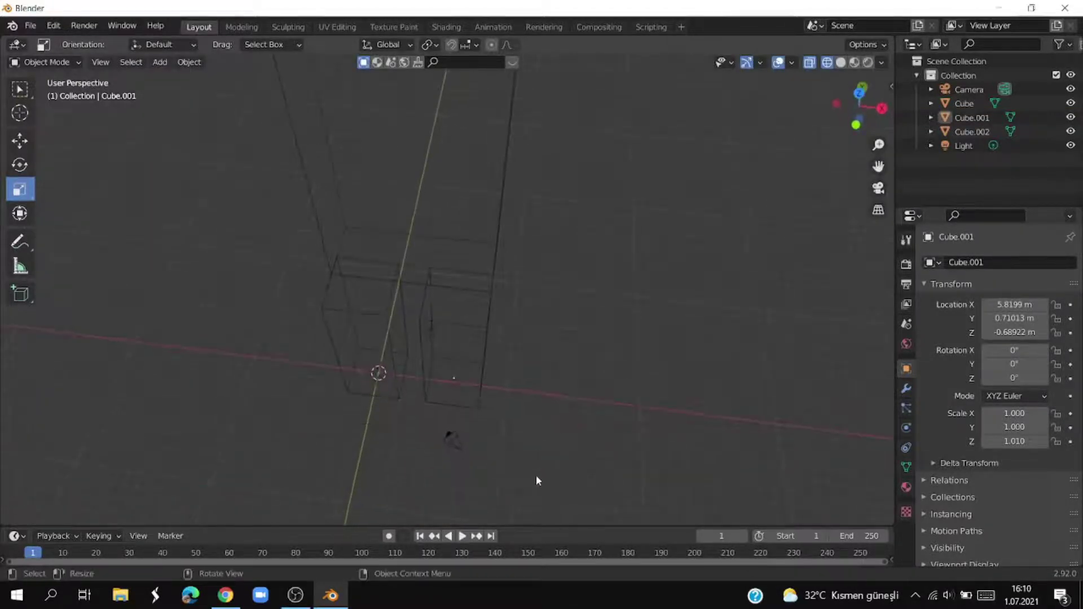
pyautogui.press('KP_7')
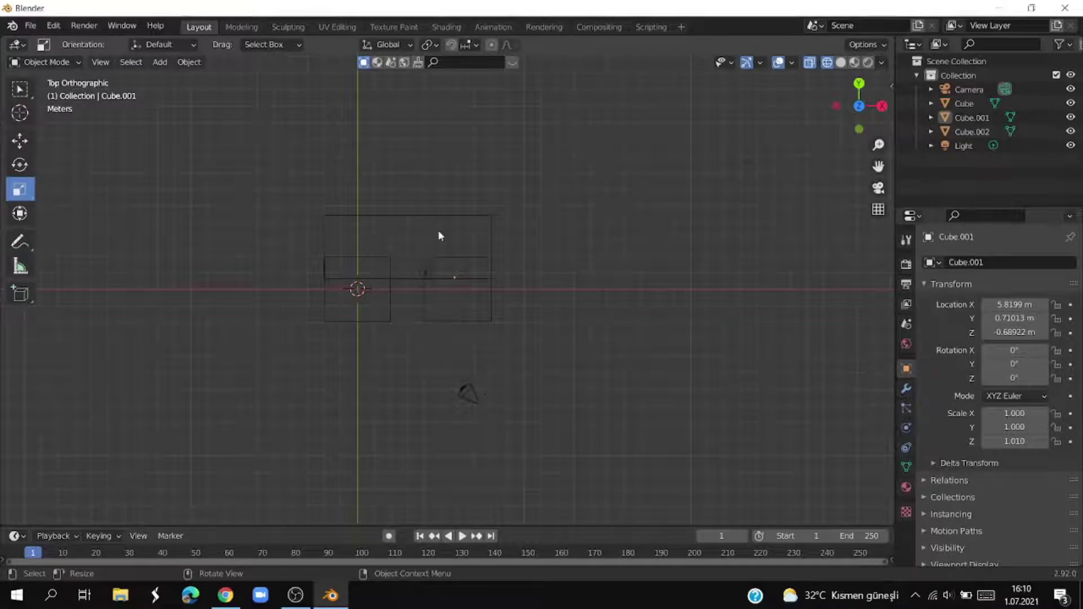
# Step: Slide the body block Cube.002 along Y to 0.067208 m and switch to solid shading
pyautogui.click(971, 131)
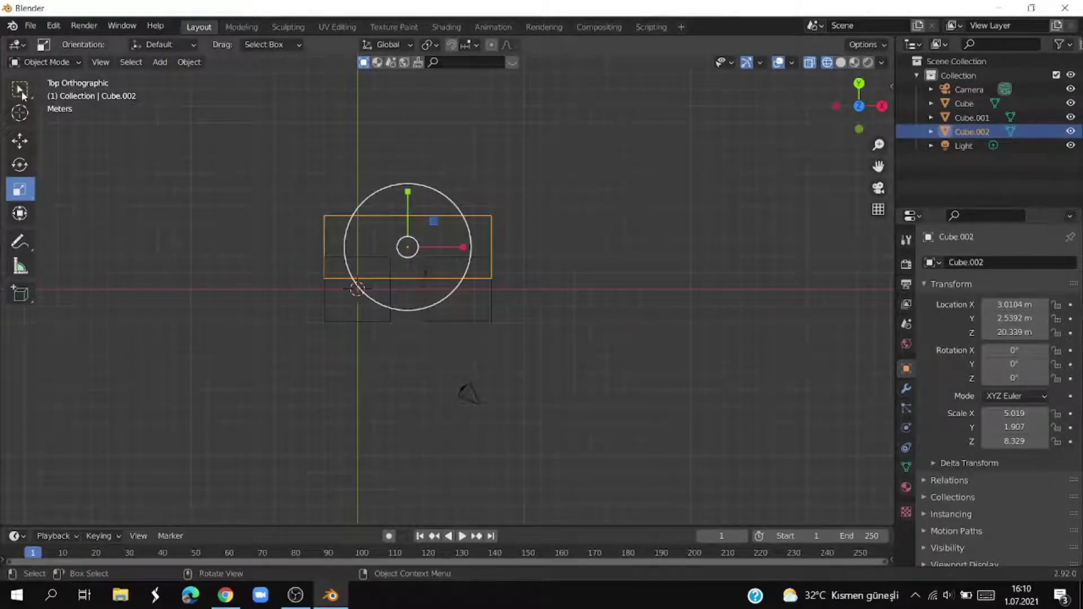
pyautogui.click(19, 141)
pyautogui.moveTo(409, 193); pyautogui.dragTo(409, 232)
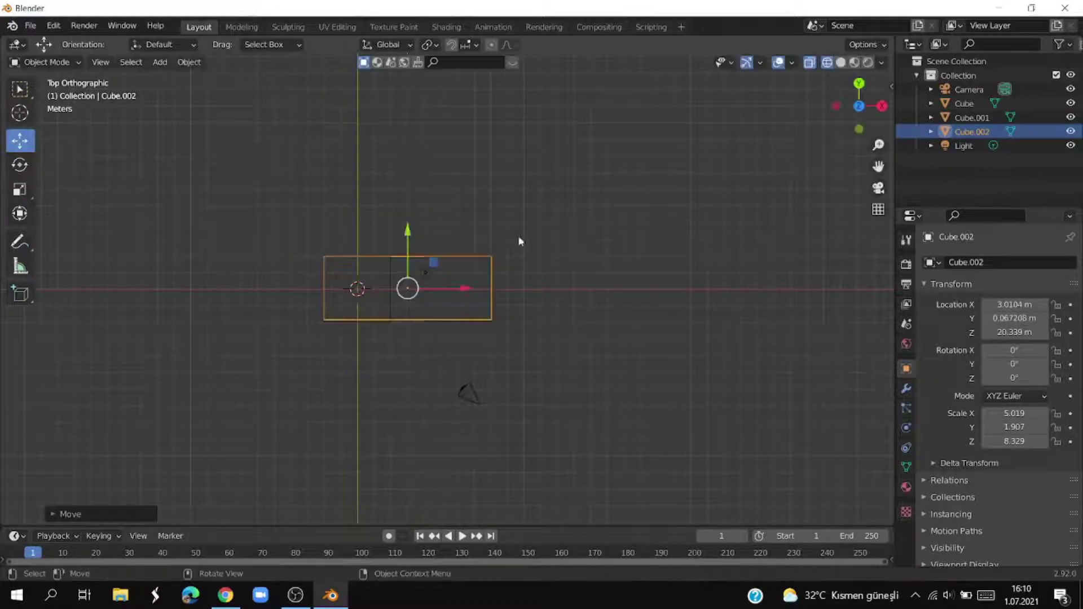
pyautogui.moveTo(604, 342)
pyautogui.mouseDown(button='middle')
pyautogui.moveTo(646, 126)
pyautogui.moveTo(622, 140)
pyautogui.mouseUp(button='middle')
pyautogui.click(840, 62)
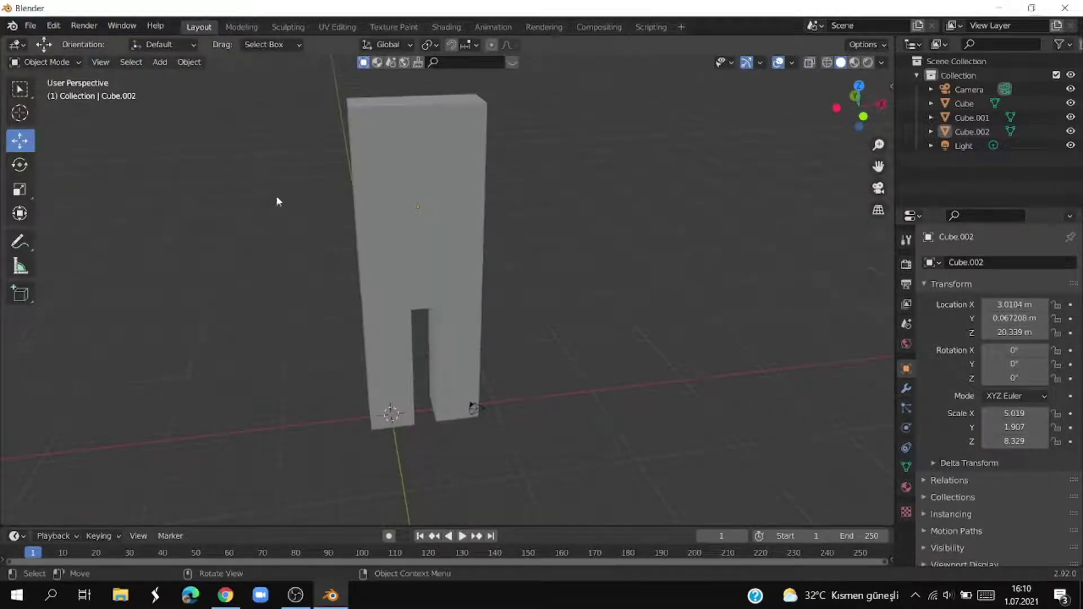
pyautogui.hotkey('shift', 'a')
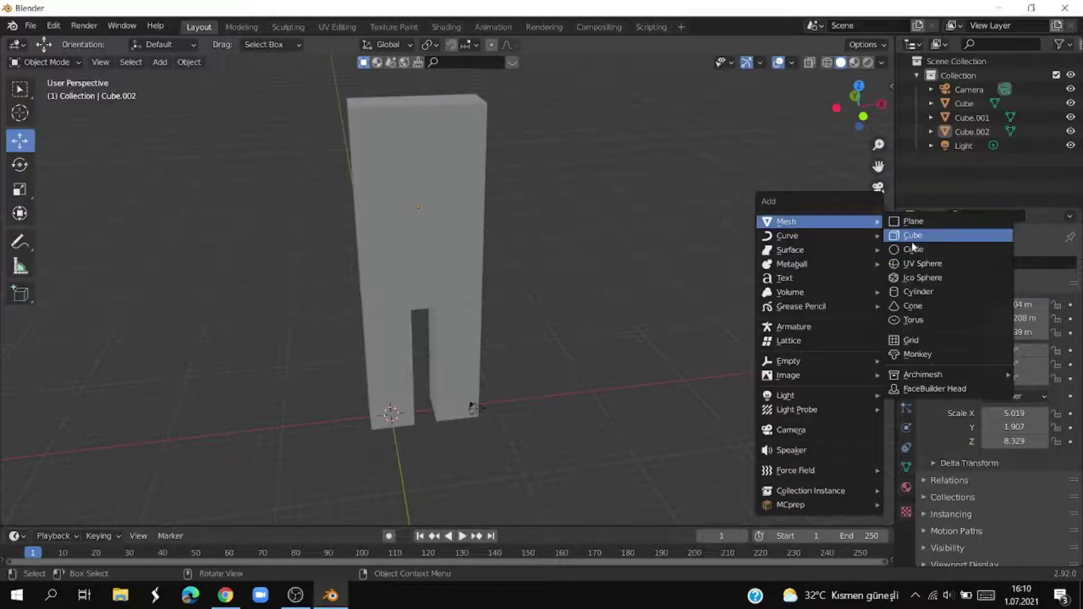
pyautogui.click(911, 237)
pyautogui.press('g')
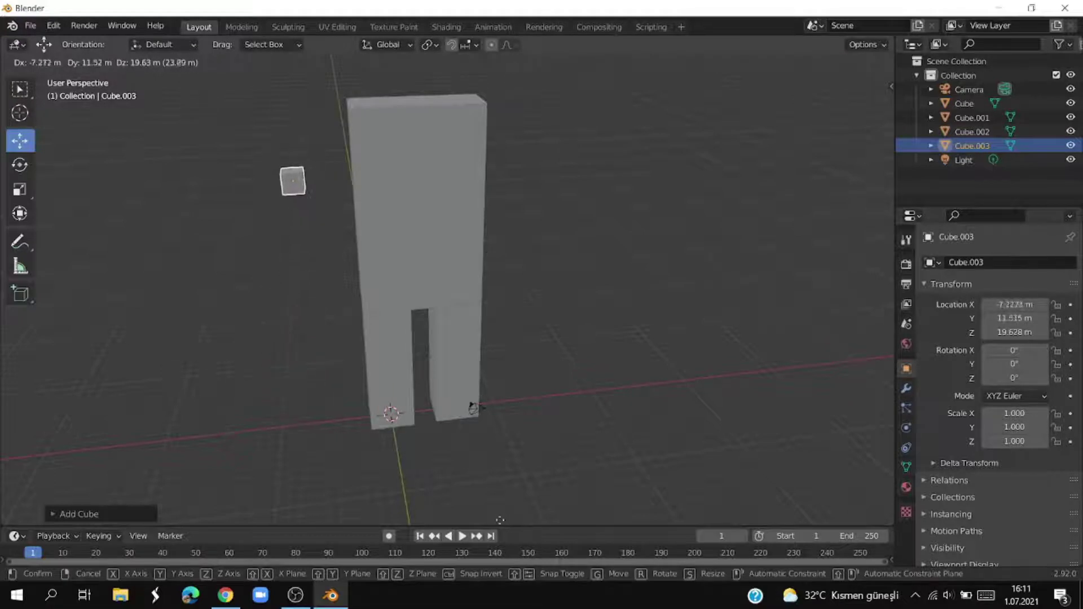
pyautogui.click(482, 223)
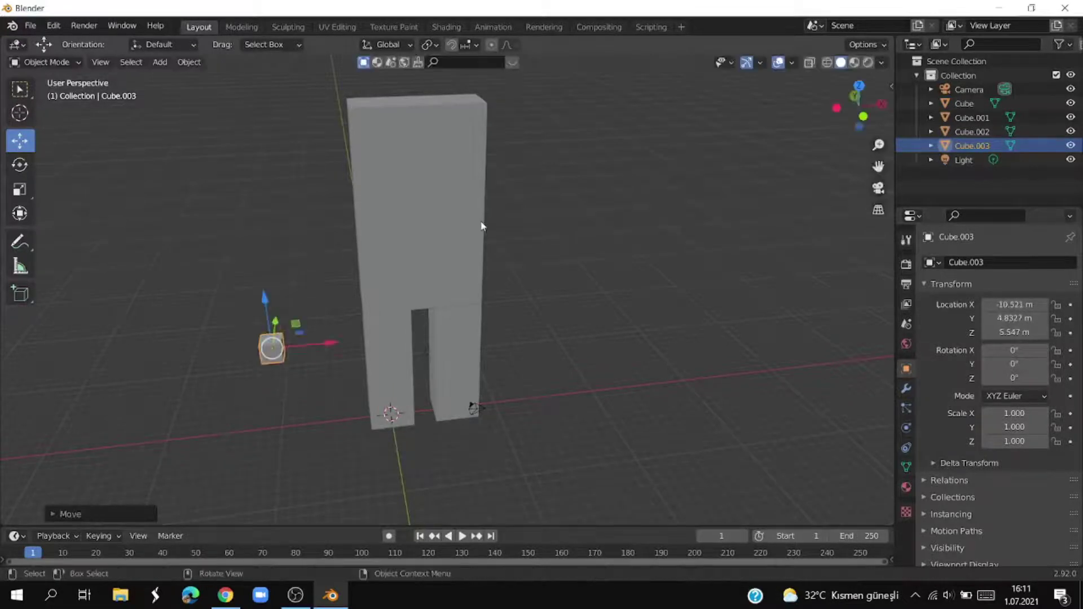
pyautogui.press('Delete')
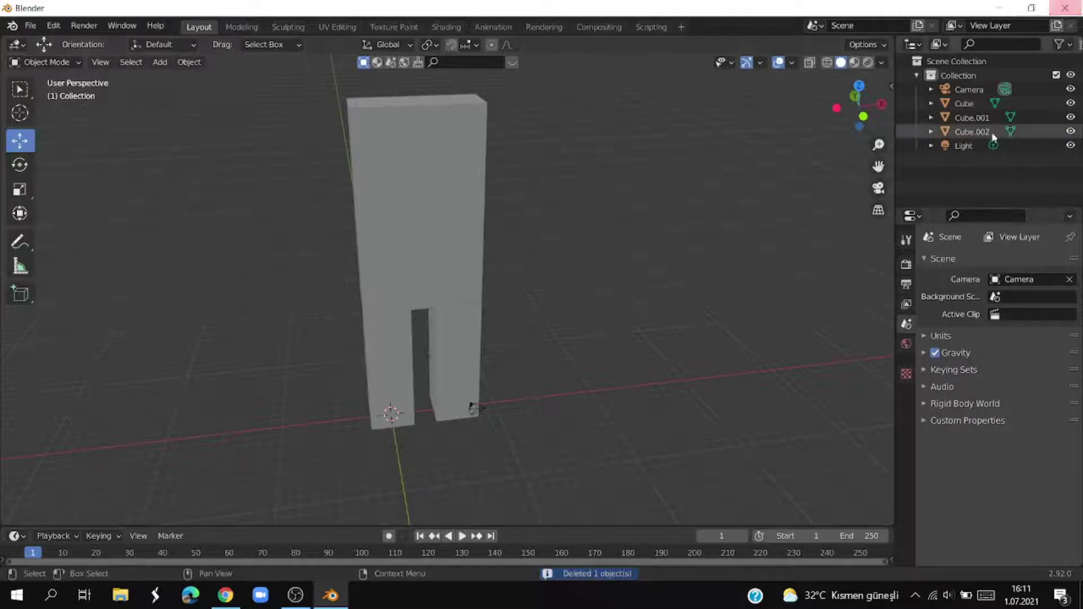
pyautogui.click(959, 117)
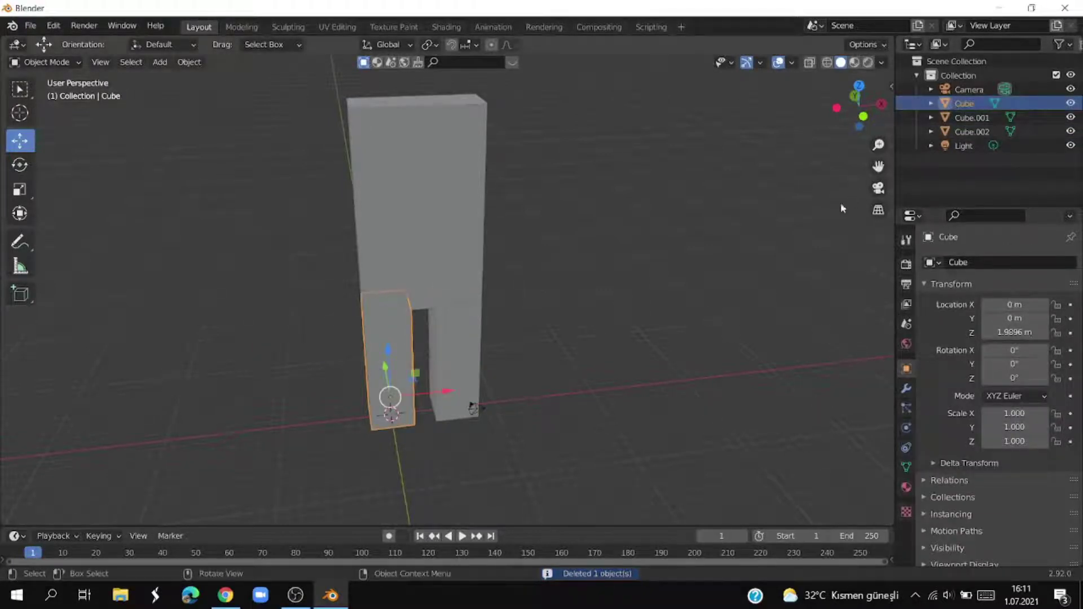
# Step: Duplicate the left leg block and place the copy beside the torso's top as an arm
pyautogui.rightClick(618, 334)
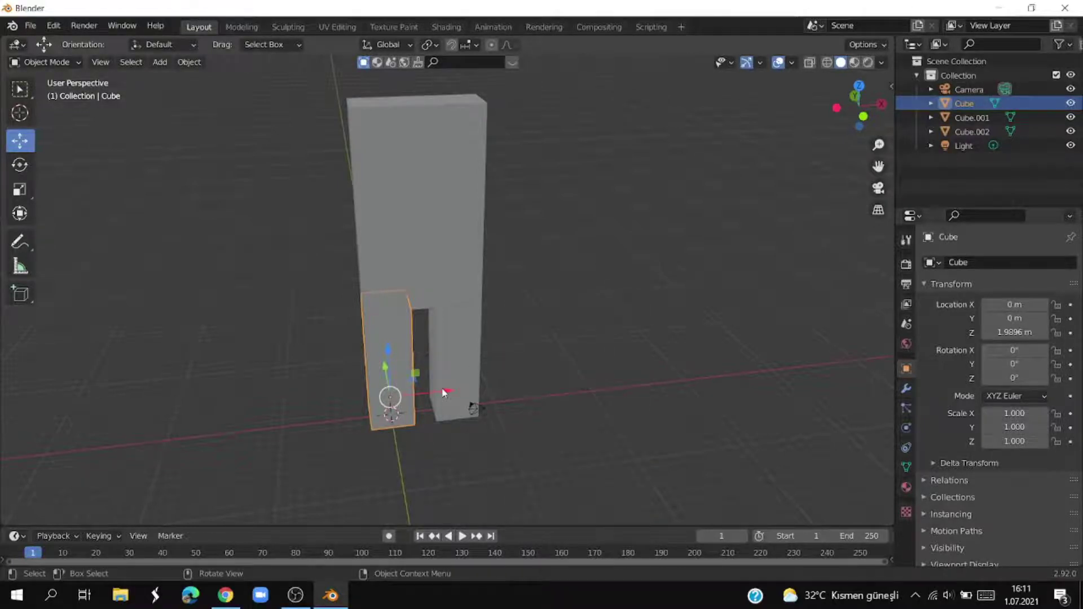
pyautogui.moveTo(443, 393); pyautogui.dragTo(346, 408)
pyautogui.rightClick(346, 408)
pyautogui.hotkey('shift', 'd')
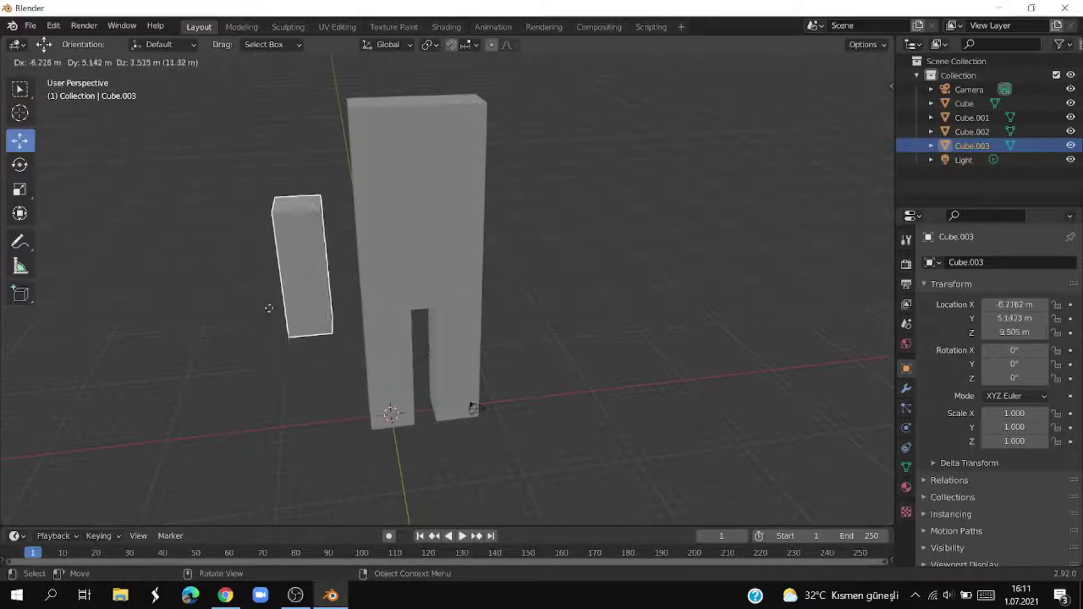
pyautogui.click(291, 228)
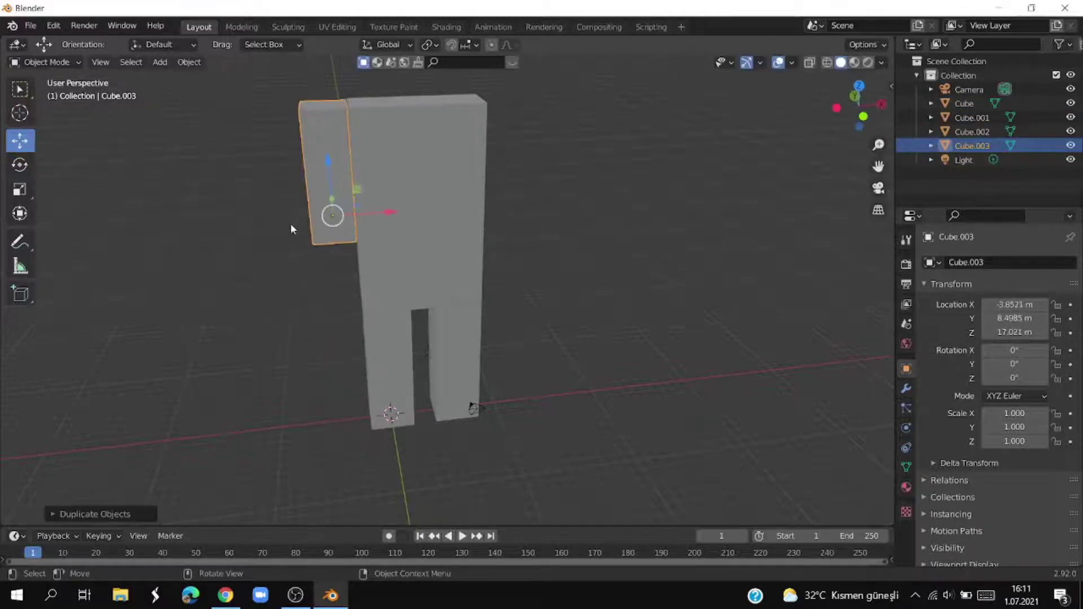
pyautogui.moveTo(270, 251); pyautogui.dragTo(317, 294, button='middle')
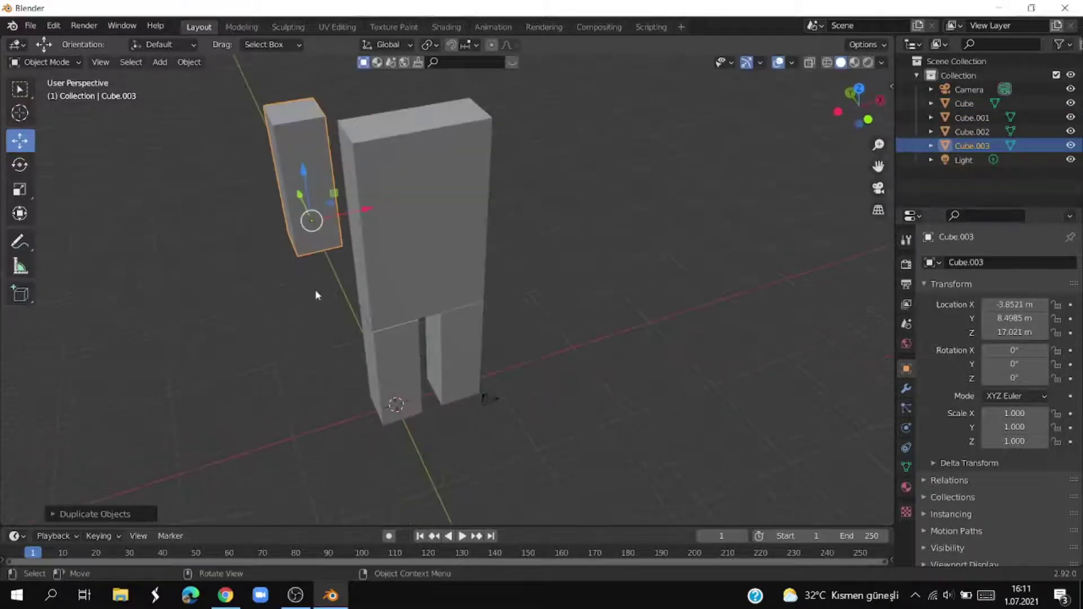
pyautogui.doubleClick(964, 116)
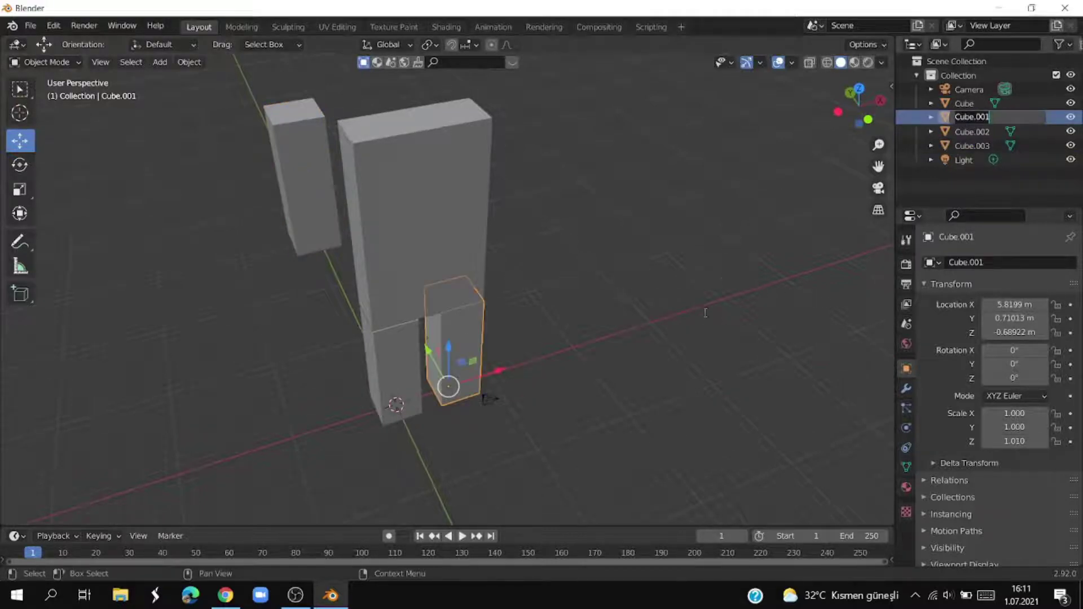
pyautogui.press('Return')
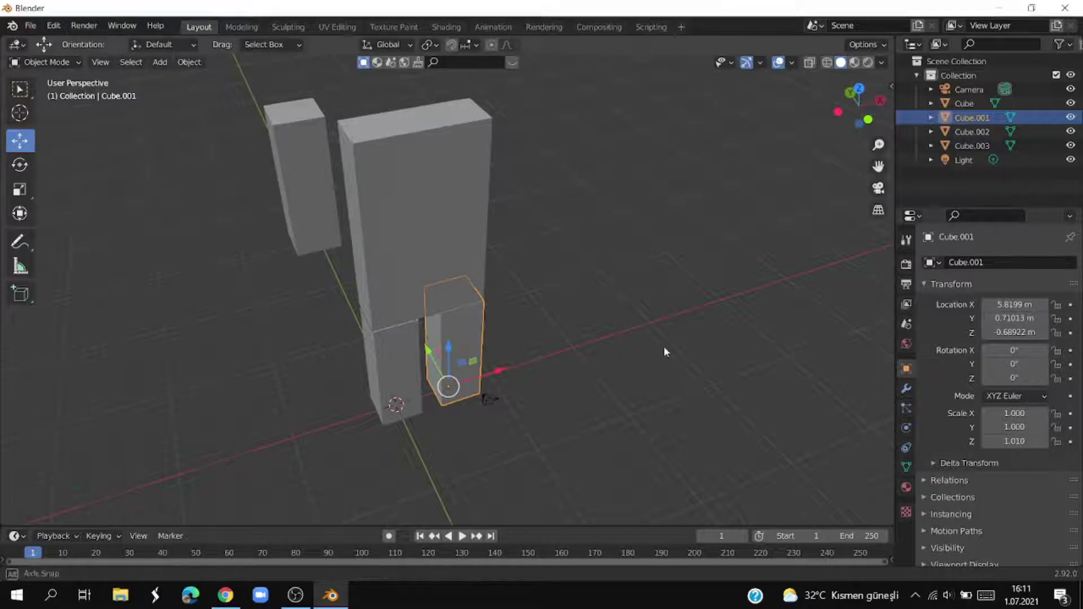
pyautogui.moveTo(663, 346)
pyautogui.mouseDown(button='middle')
pyautogui.moveTo(64, 448)
pyautogui.moveTo(58, 433)
pyautogui.mouseUp(button='middle')
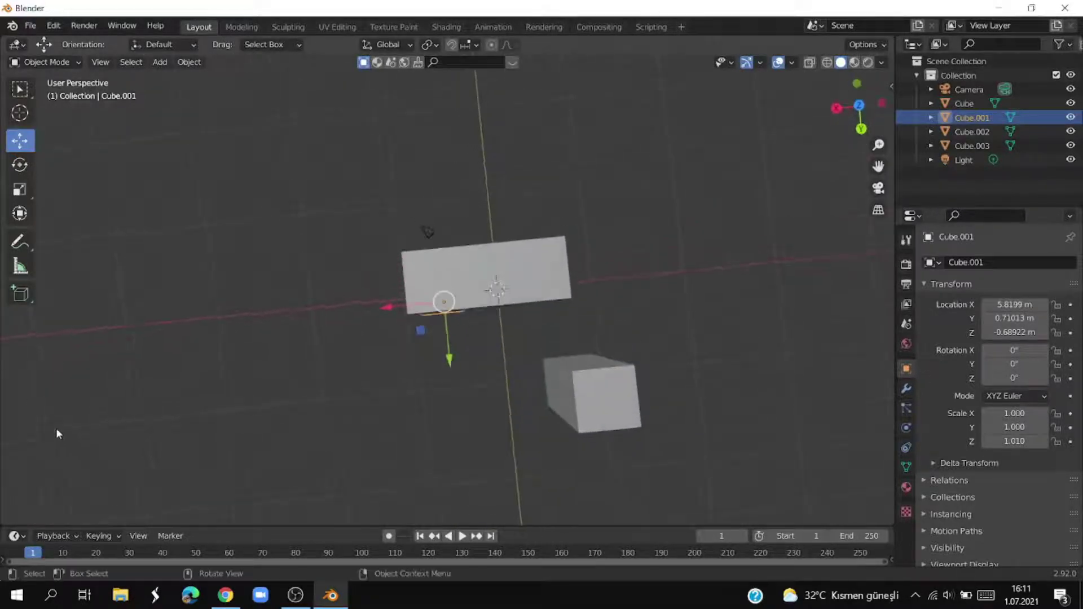
# Step: Rename the leg objects Cube and Cube.001 to 'sağ ayak' and 'sol ayak'
pyautogui.click(964, 104)
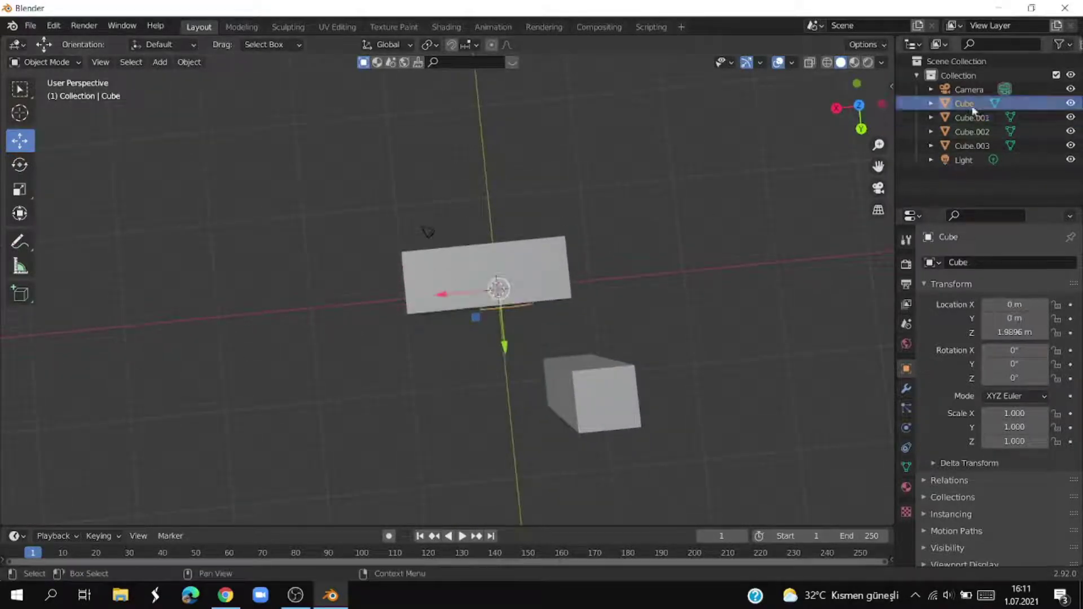
pyautogui.doubleClick(964, 103)
pyautogui.write('sağ ayak')
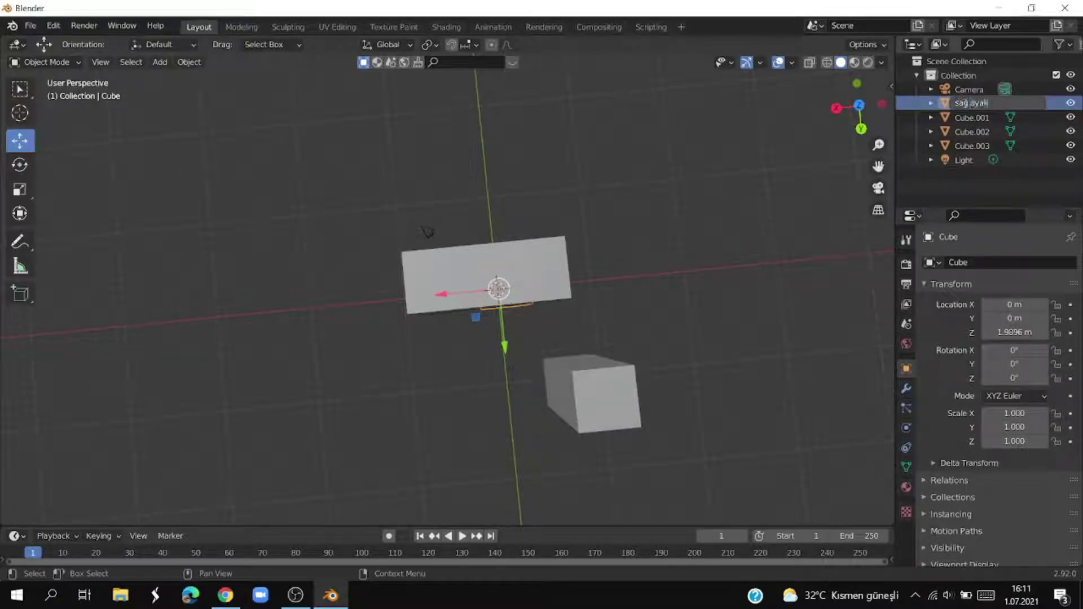
pyautogui.press('Return')
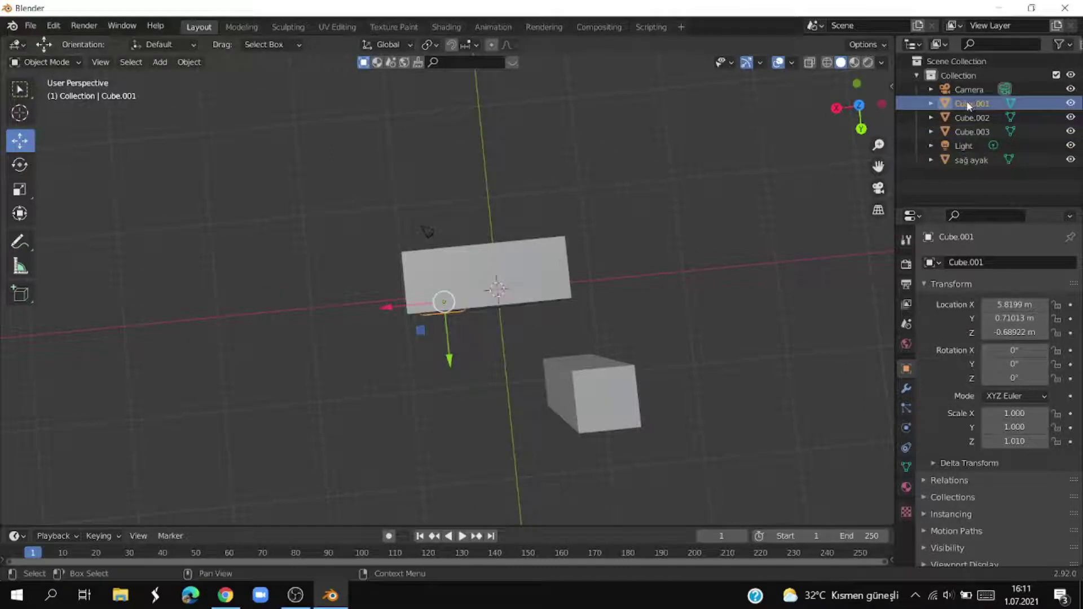
pyautogui.doubleClick(968, 105)
pyautogui.write('sol ayak')
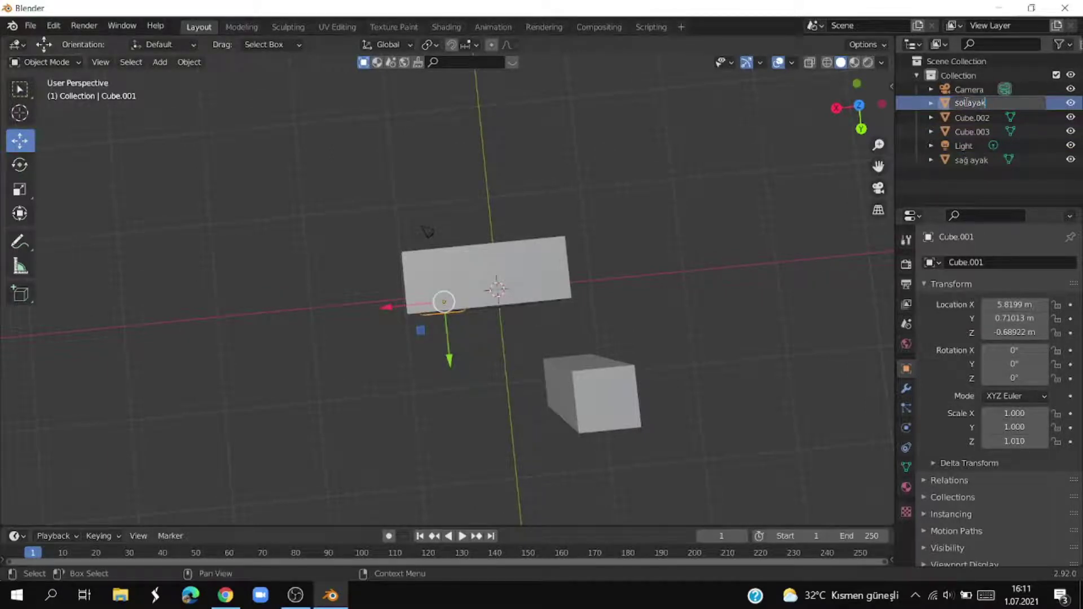
pyautogui.press('Return')
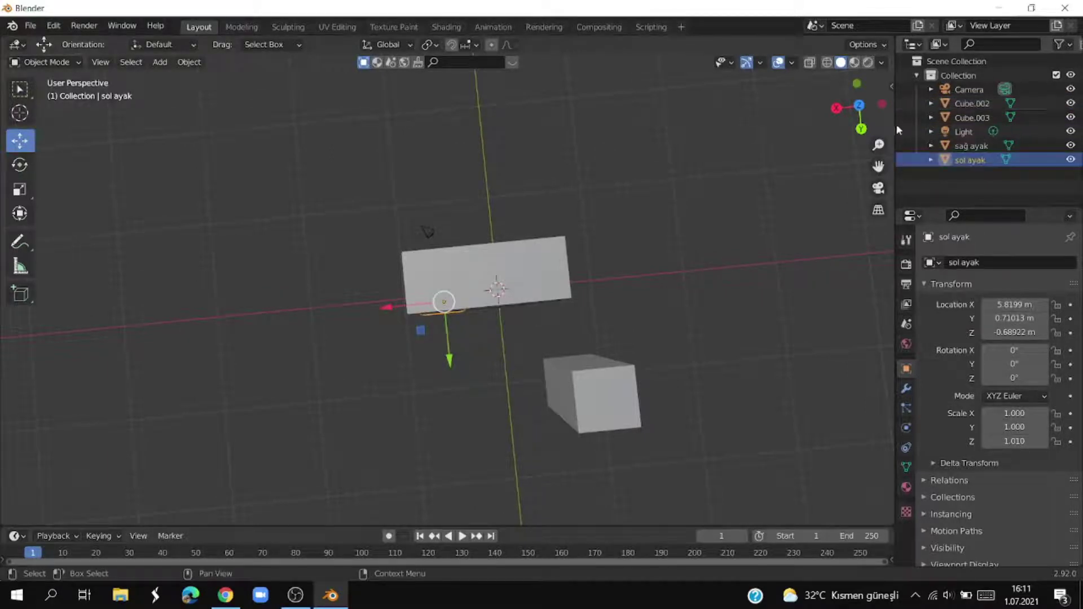
# Step: Rename the torso Cube.002 to 'gövde' and the arm Cube.003 to 'sağ kol'
pyautogui.click(957, 119)
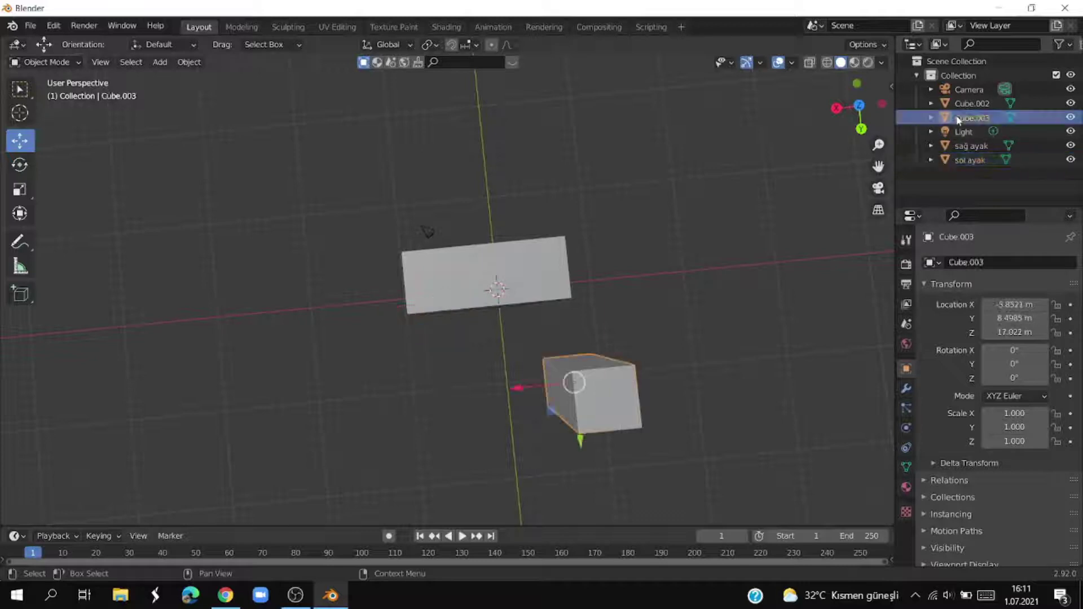
pyautogui.doubleClick(968, 104)
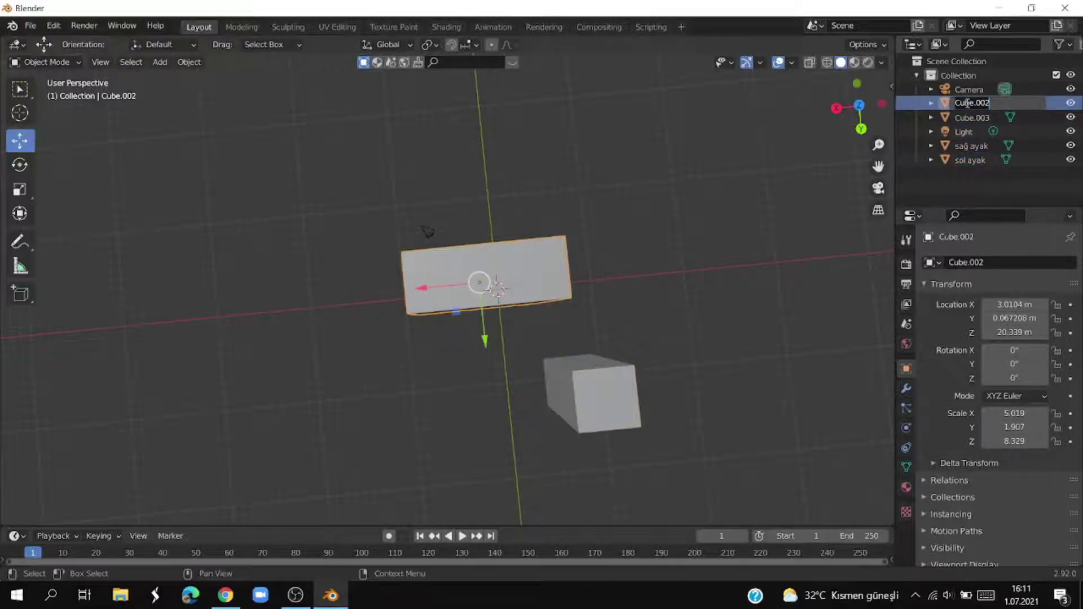
pyautogui.write('gövde')
pyautogui.press('Return')
pyautogui.click(968, 106)
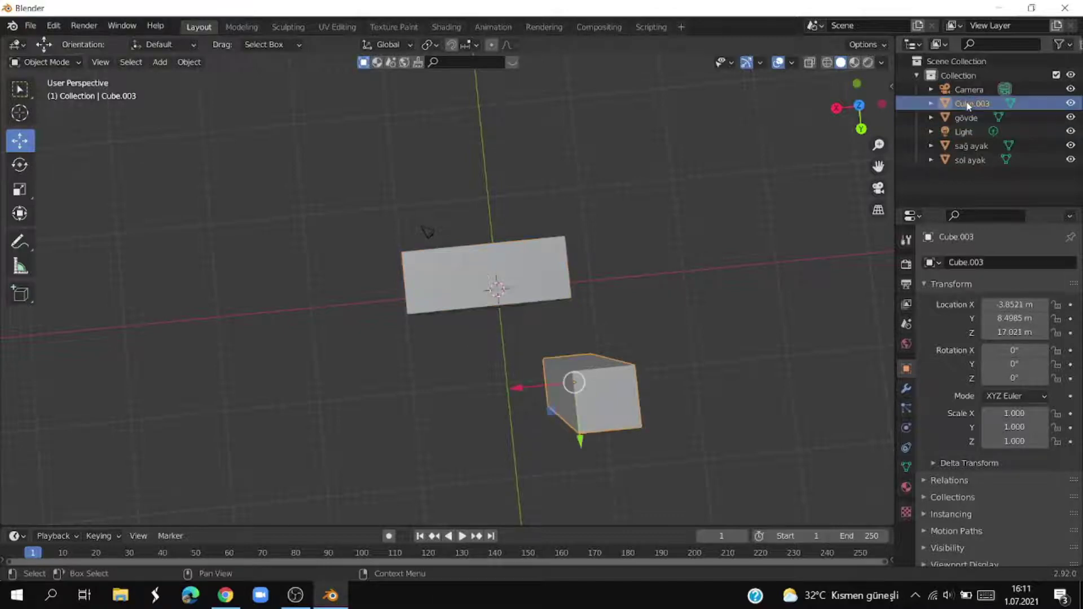
pyautogui.doubleClick(968, 105)
pyautogui.write('sağ kol')
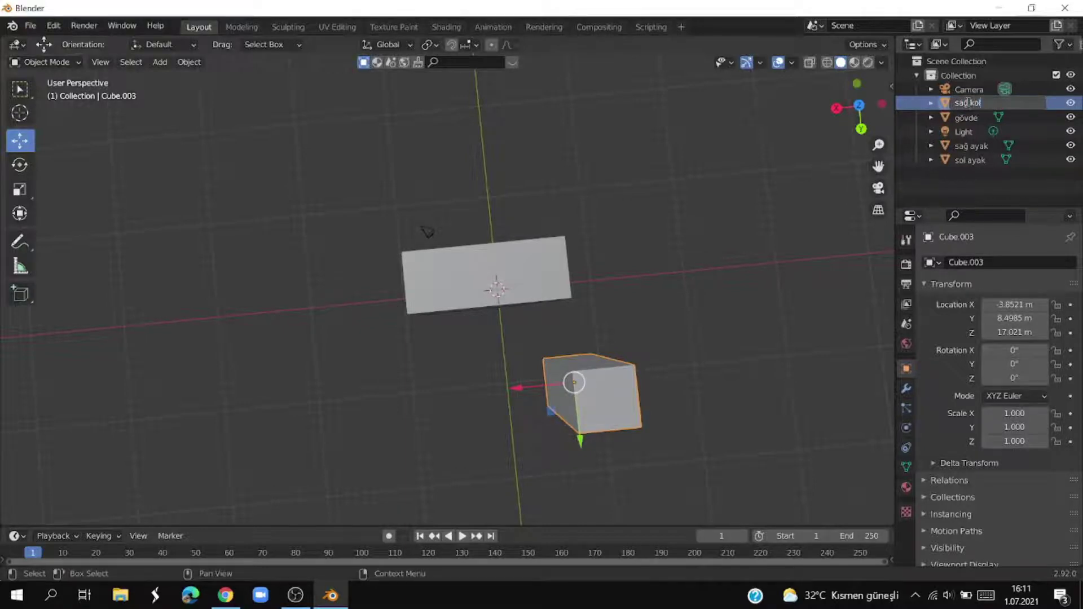
pyautogui.press('Return')
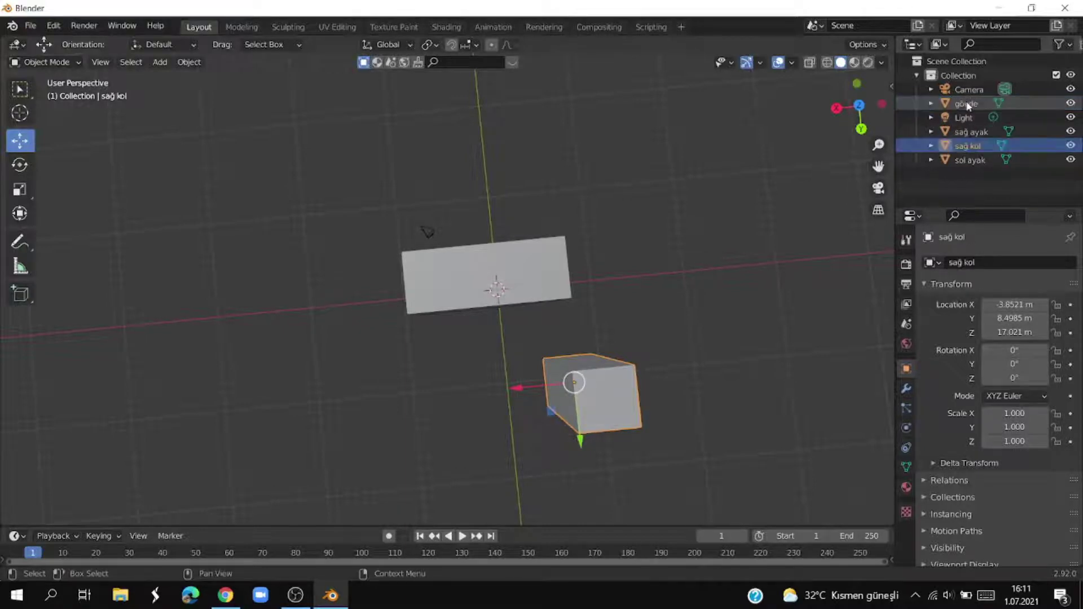
# Step: In top view, move the sağ kol arm in line with the torso
pyautogui.click(797, 249)
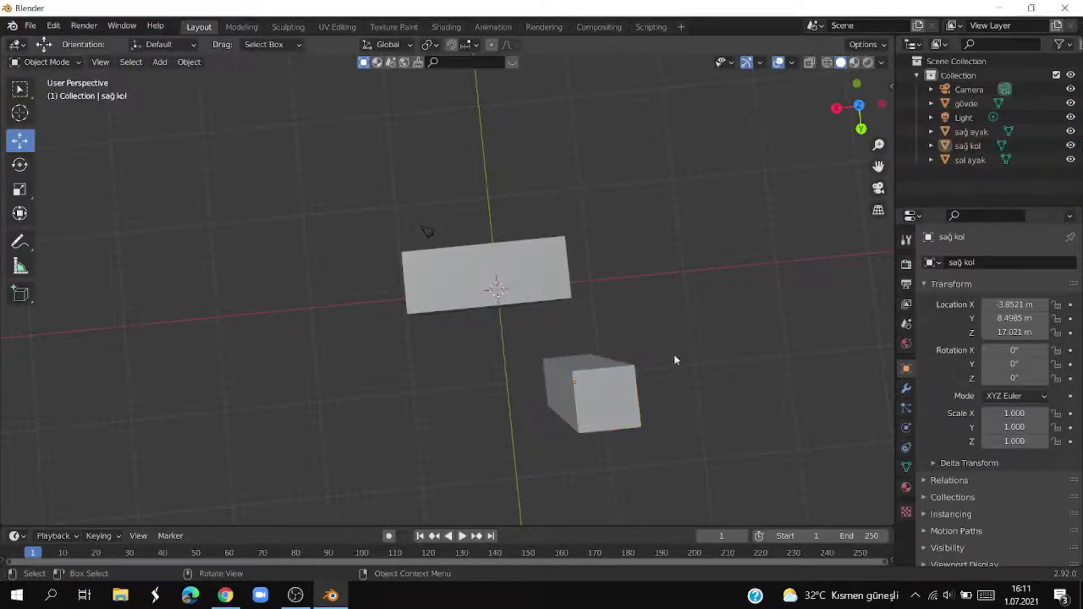
pyautogui.click(627, 397)
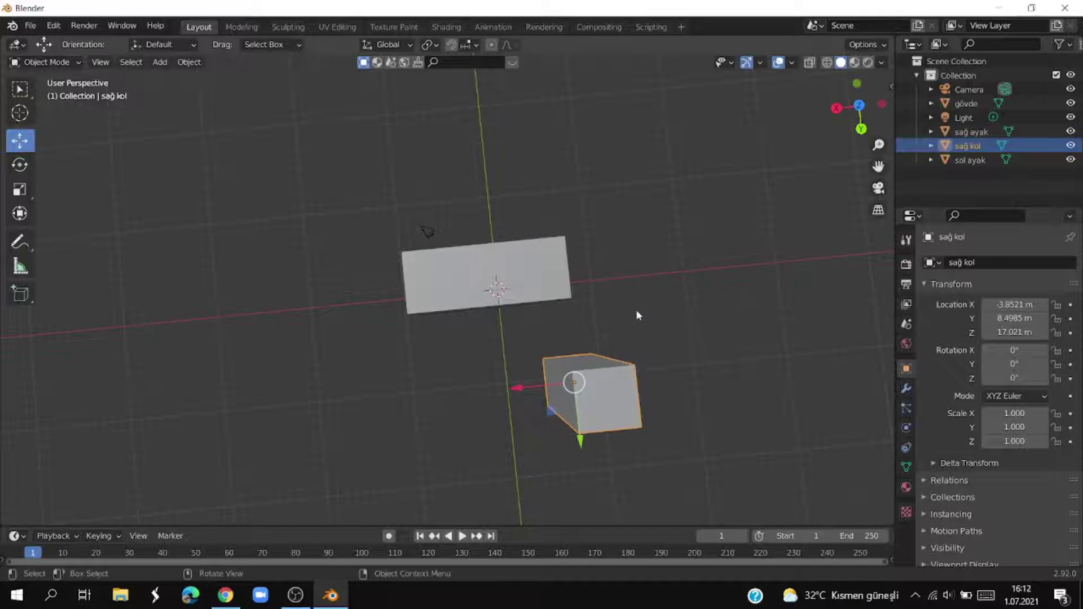
pyautogui.press('KP_7')
pyautogui.press('g')
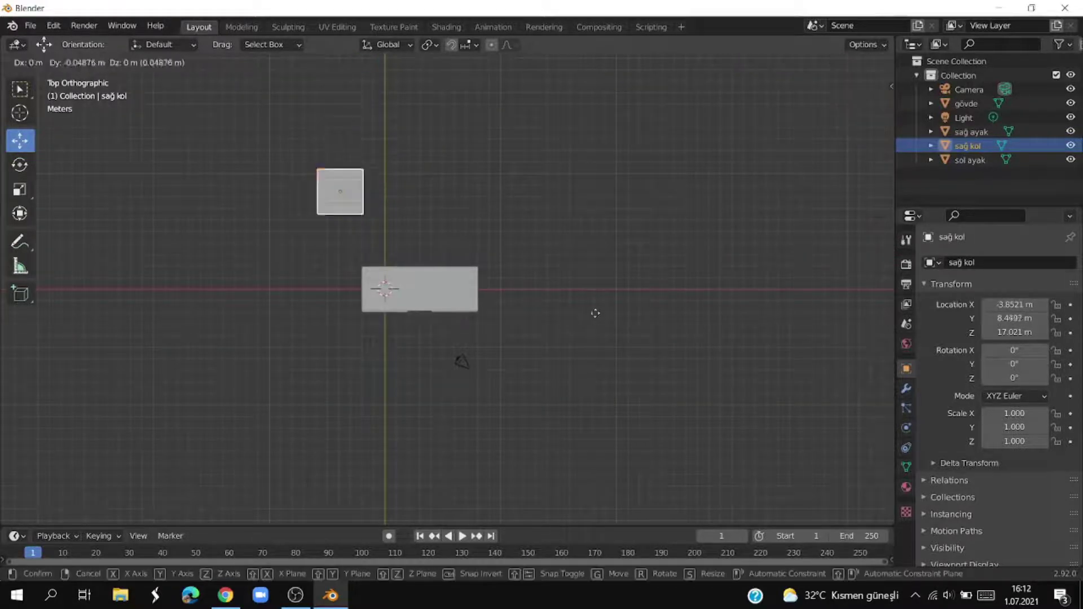
pyautogui.click(594, 403)
pyautogui.press('KP_5')
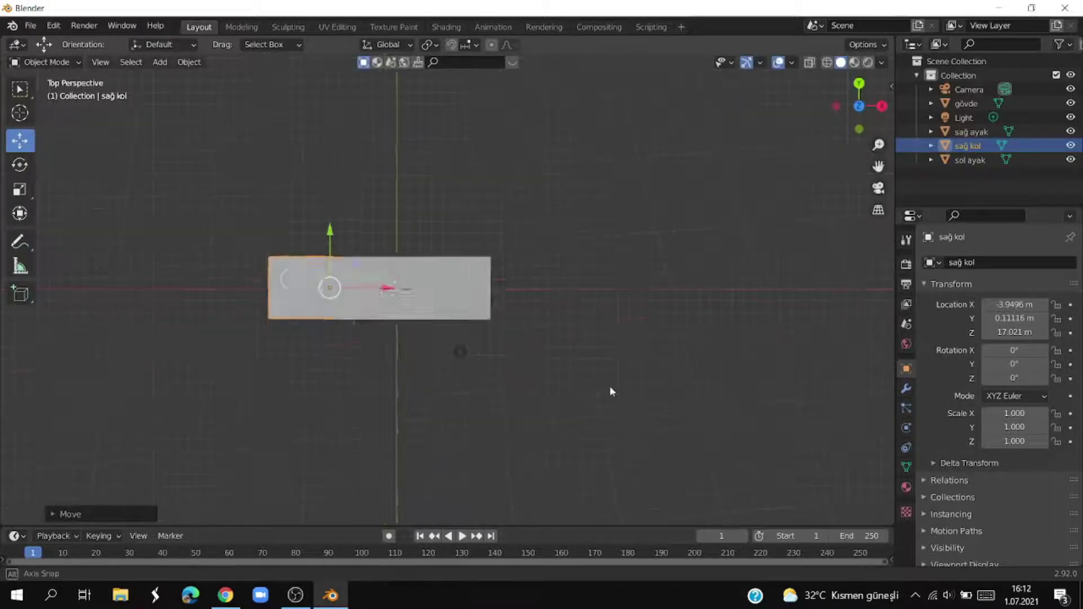
pyautogui.moveTo(609, 385)
pyautogui.mouseDown(button='middle')
pyautogui.moveTo(629, 312)
pyautogui.moveTo(739, 257)
pyautogui.mouseUp(button='middle')
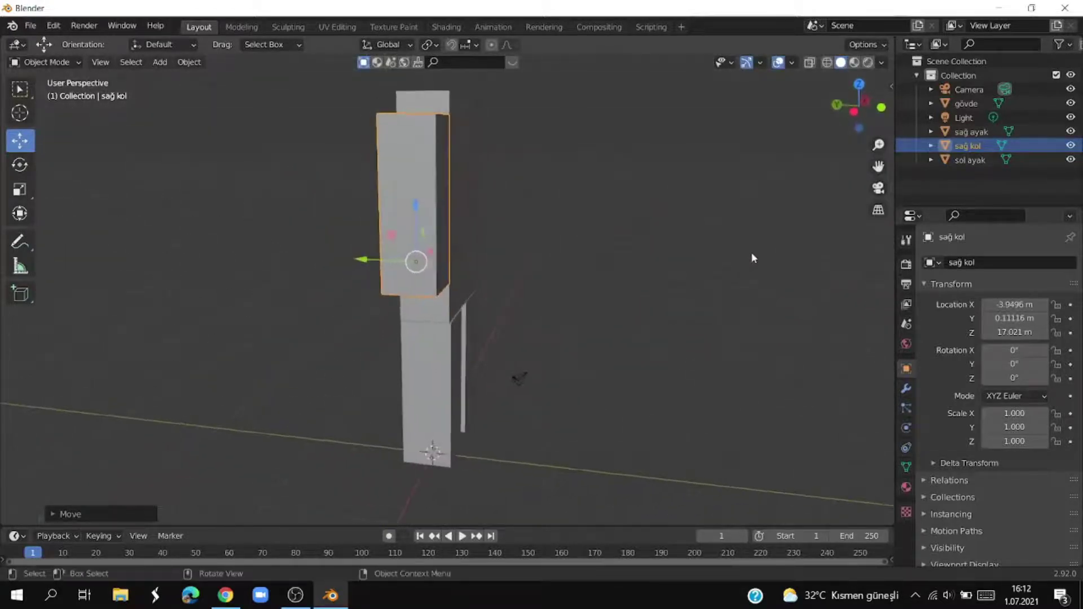
# Step: From the right-side view, raise sağ kol 1.56 m to Z 18.581, flush with the torso top
pyautogui.press('KP_3')
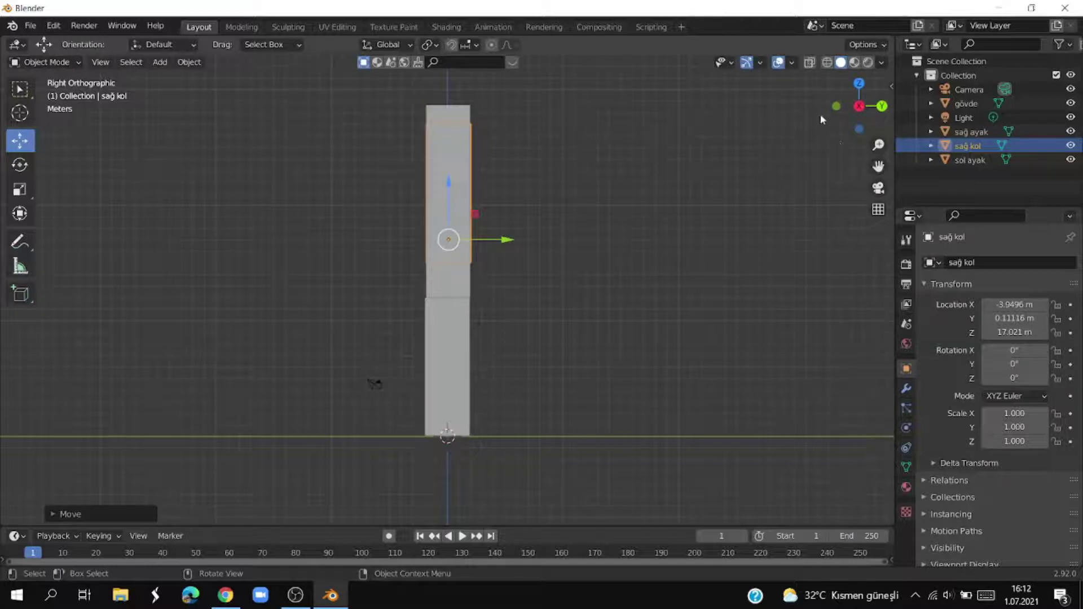
pyautogui.click(827, 63)
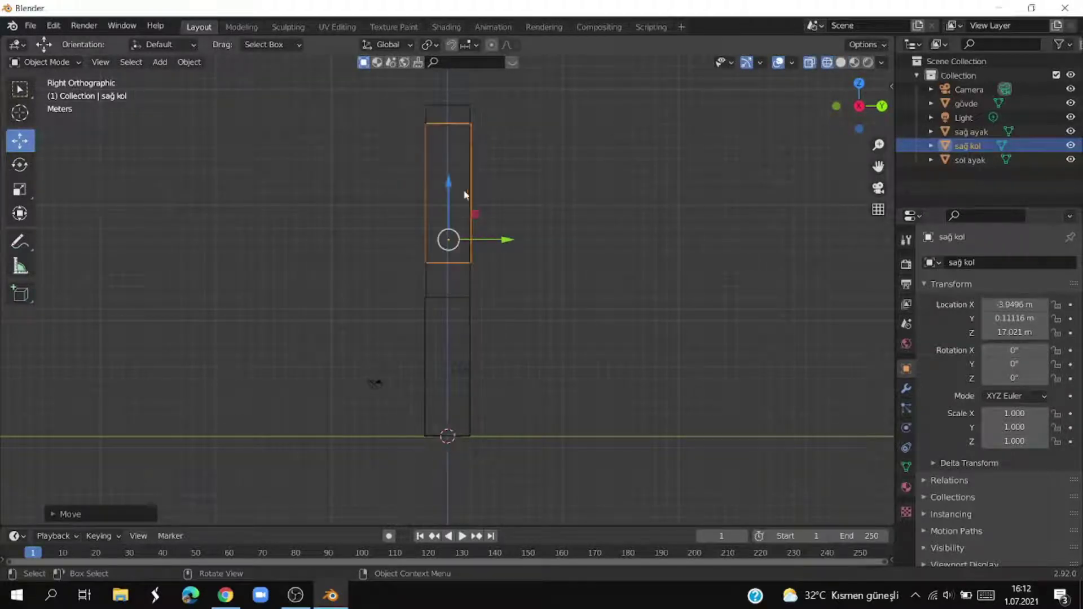
pyautogui.moveTo(449, 180); pyautogui.dragTo(455, 157)
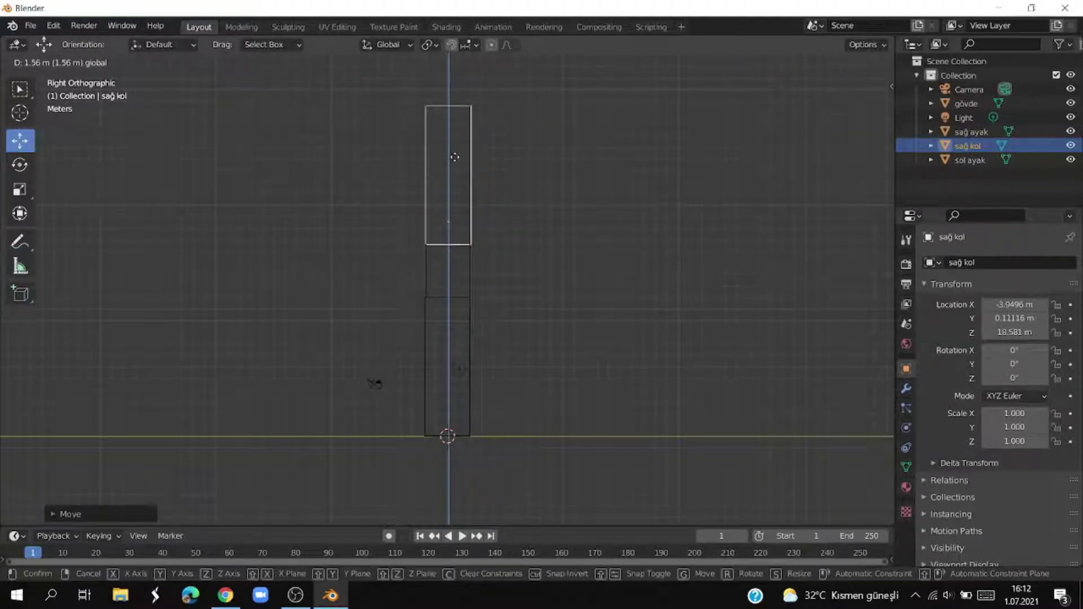
pyautogui.moveTo(593, 211); pyautogui.dragTo(729, 282, button='middle')
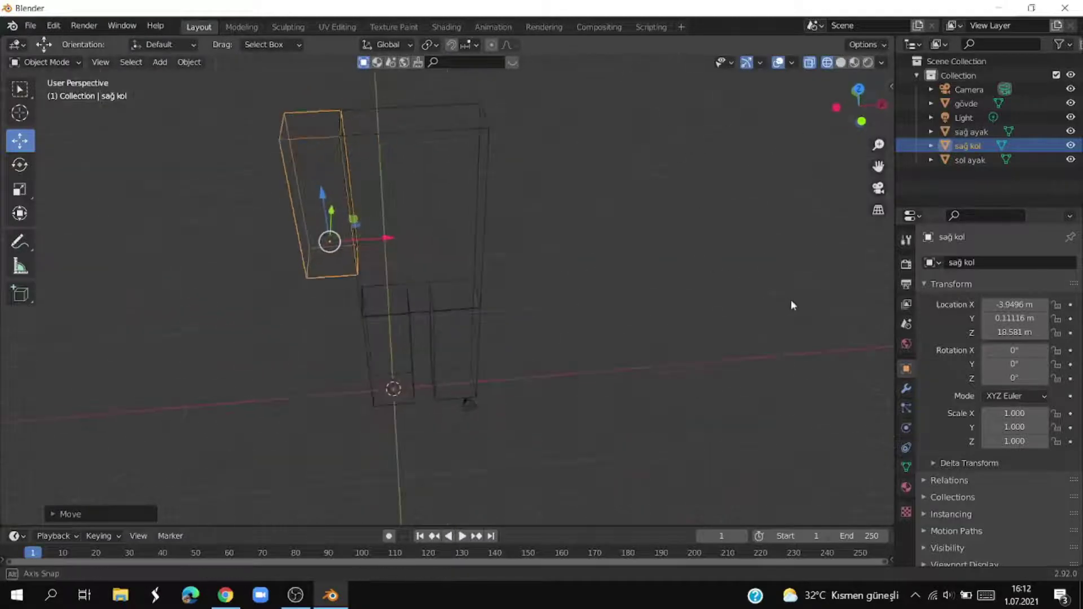
pyautogui.click(839, 62)
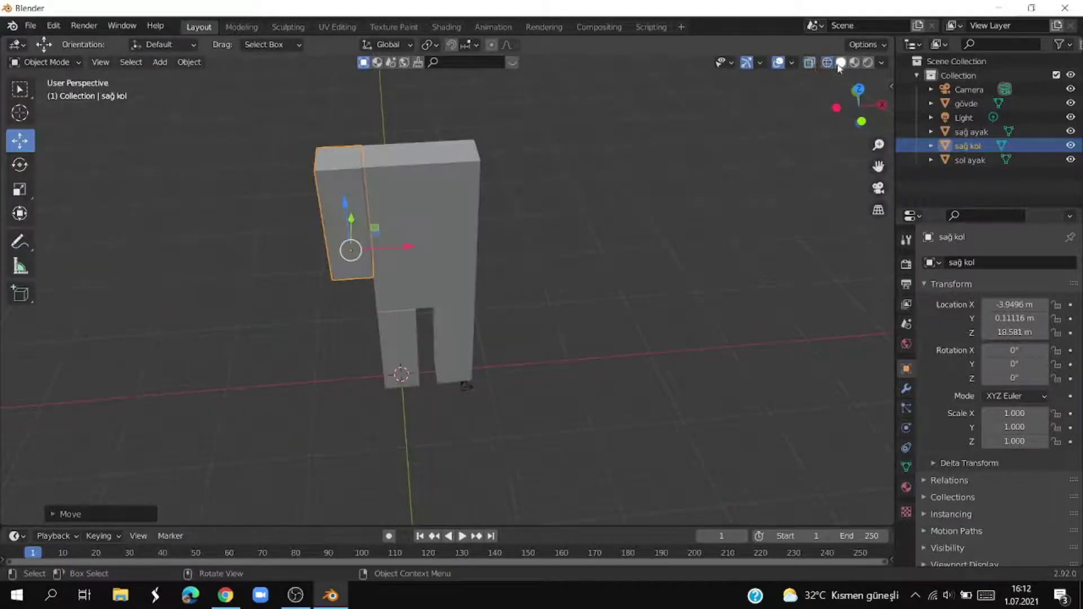
# Step: Duplicate the sağ kol arm and slide the copy along X to the torso's opposite side
pyautogui.hotkey('shift', 'd')
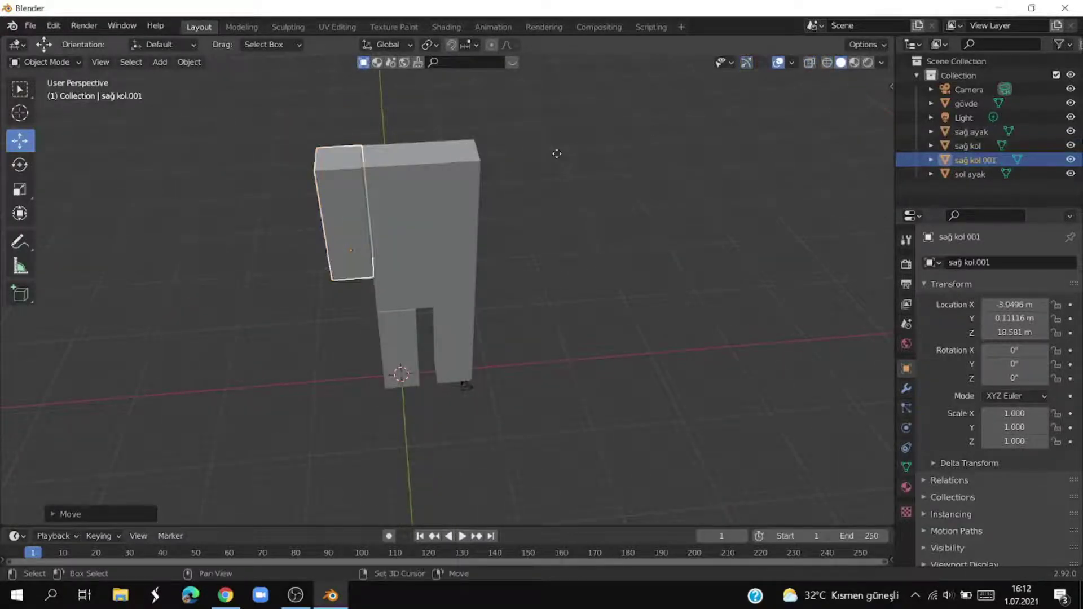
pyautogui.rightClick(557, 153)
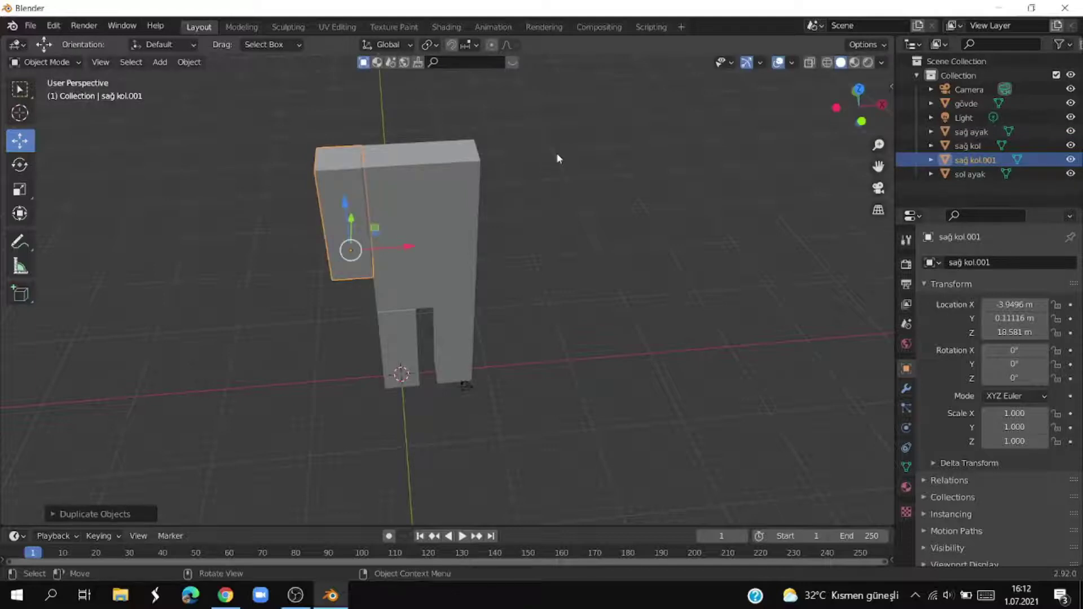
pyautogui.press('g')
pyautogui.press('x')
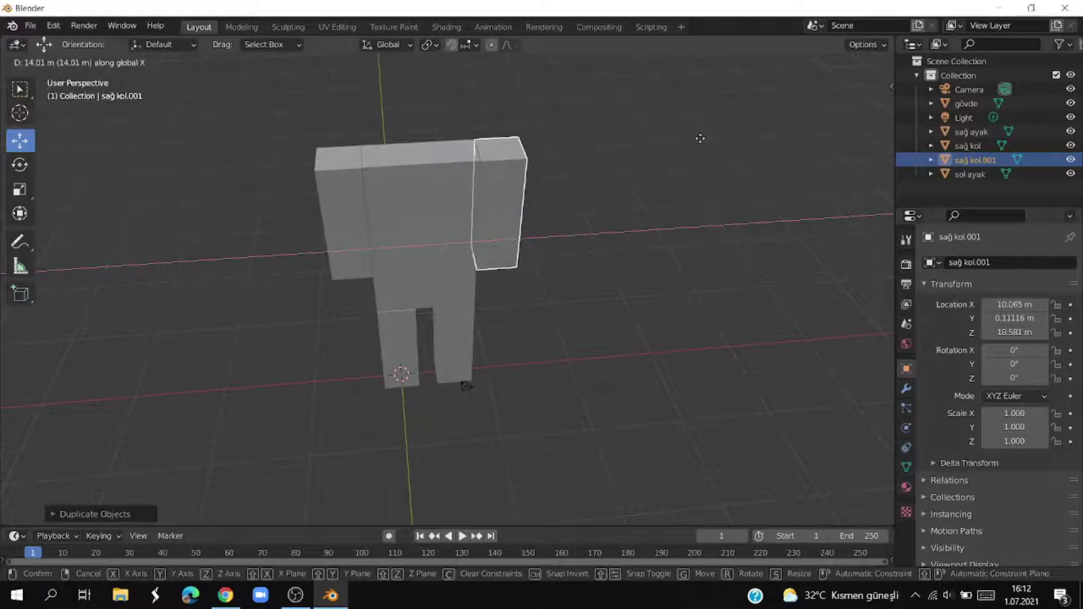
pyautogui.click(700, 138)
# Step: Rename the arm copy to 'sol kol'
pyautogui.doubleClick(975, 159)
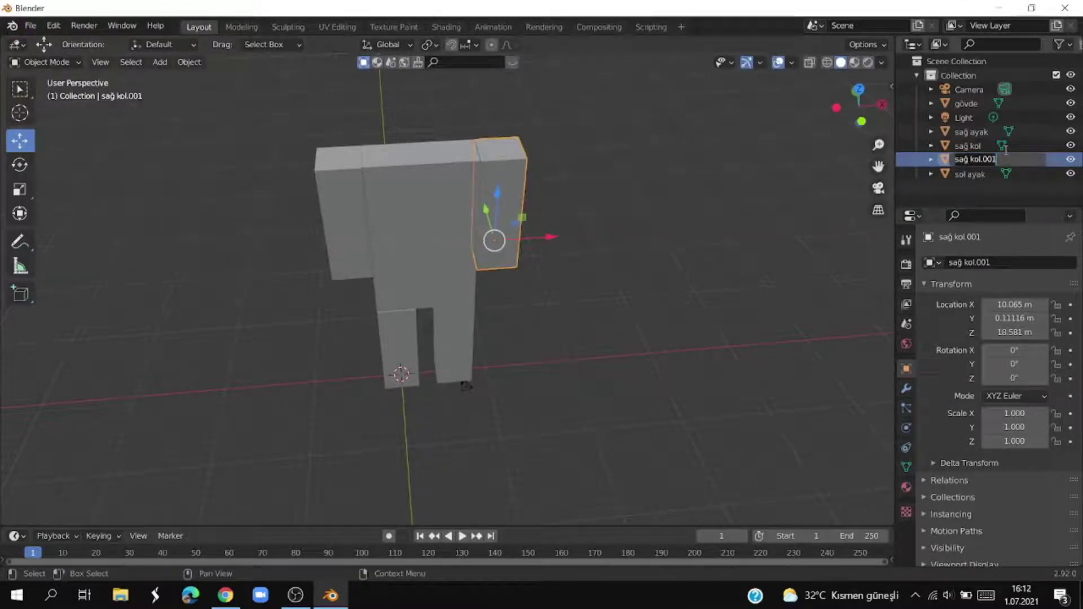
pyautogui.write('sol kol')
pyautogui.press('Return')
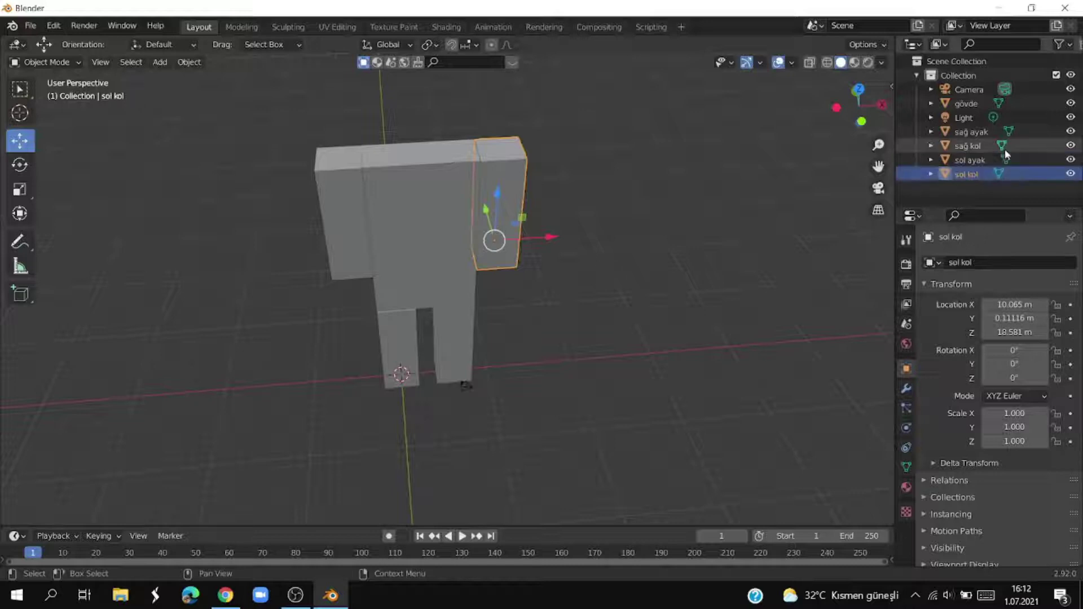
pyautogui.click(676, 239)
pyautogui.moveTo(676, 239)
pyautogui.mouseDown(button='middle')
pyautogui.moveTo(568, 407)
pyautogui.moveTo(430, 220)
pyautogui.moveTo(638, 214)
pyautogui.moveTo(563, 244)
pyautogui.moveTo(651, 260)
pyautogui.mouseUp(button='middle')
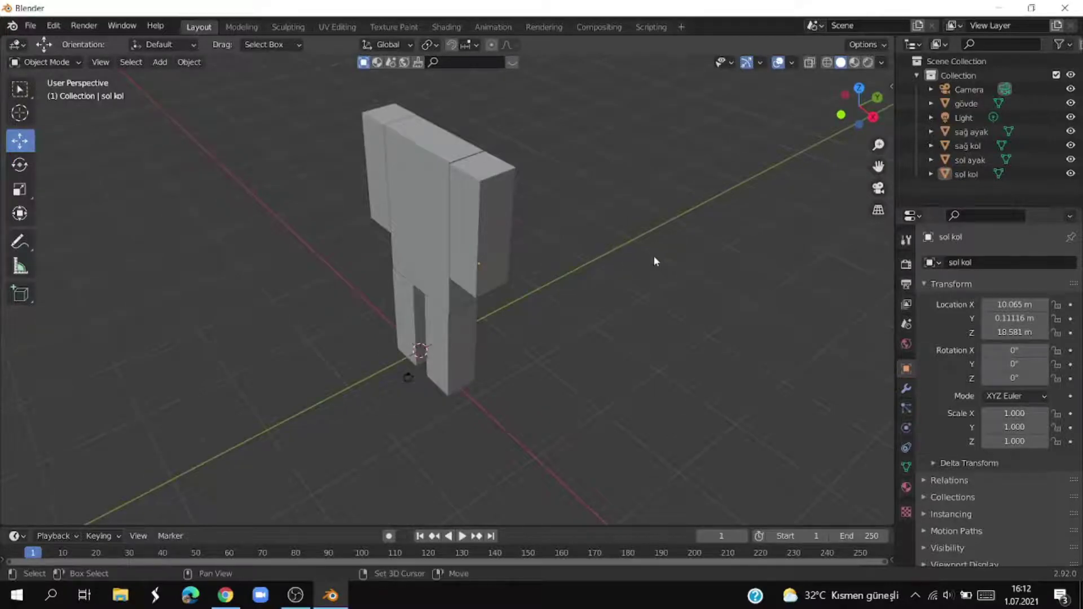
# Step: Add a new mesh cube to the scene and scale it up
pyautogui.hotkey('shift', 'a')
pyautogui.click(746, 268)
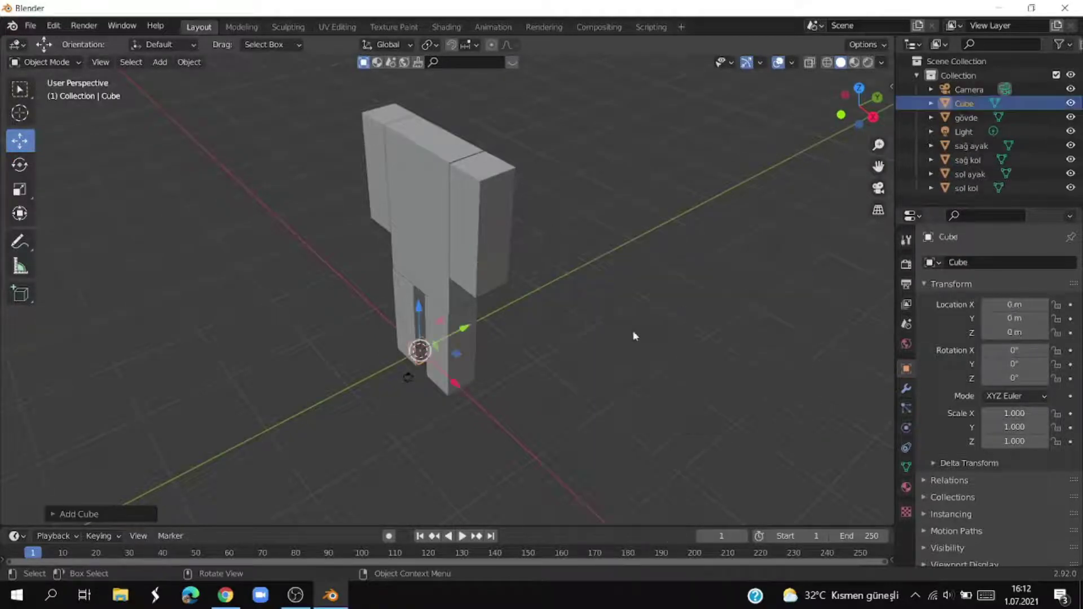
pyautogui.press('g')
pyautogui.click(412, 343)
pyautogui.moveTo(389, 415)
pyautogui.mouseDown(button='middle')
pyautogui.moveTo(527, 438)
pyautogui.moveTo(535, 405)
pyautogui.mouseUp(button='middle')
pyautogui.scroll(-2, 482, 399)
pyautogui.press('s')
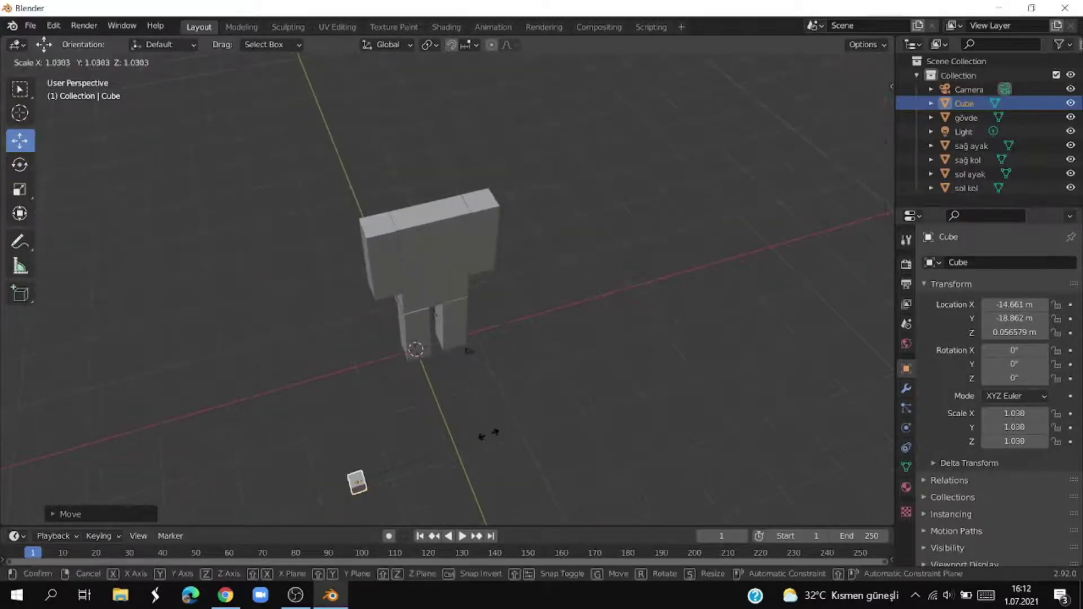
pyautogui.click(54, 225)
# Step: Move the new cube from the right-side view so it sits above the body
pyautogui.press('KP_3')
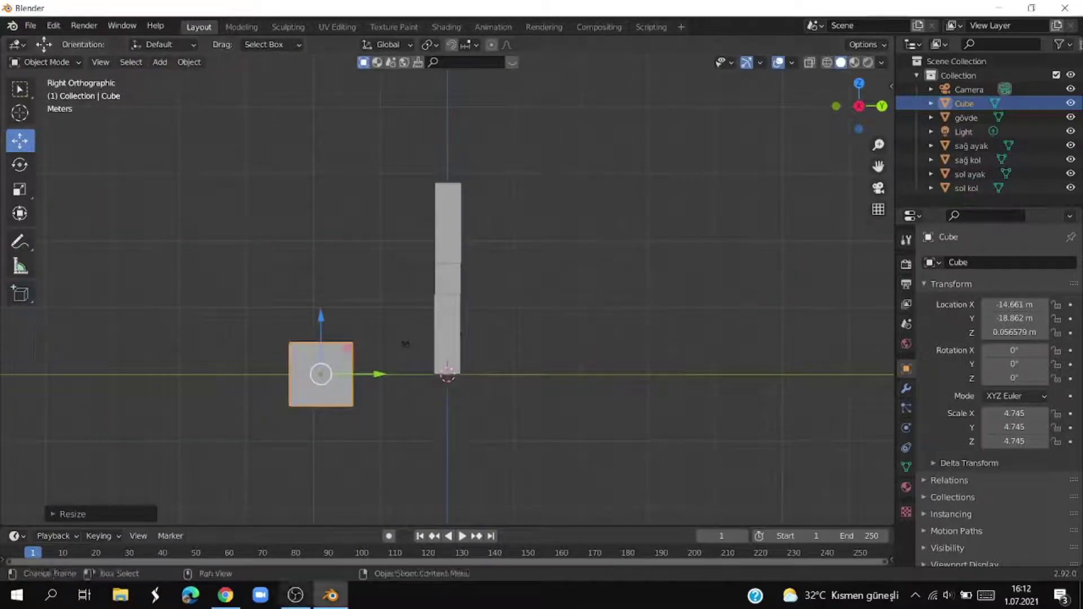
pyautogui.press('g')
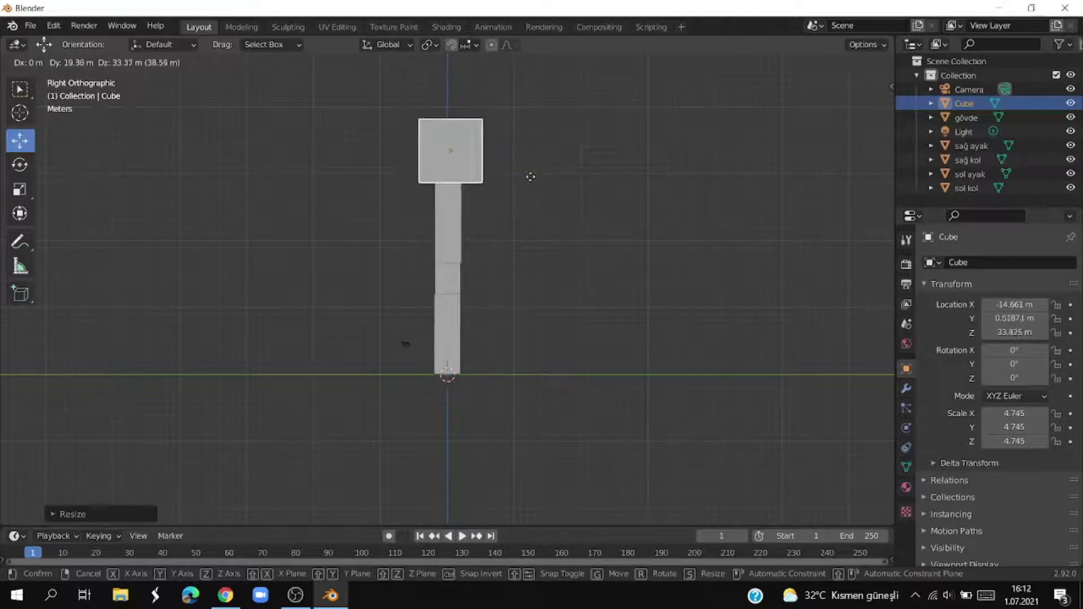
pyautogui.click(530, 176)
pyautogui.moveTo(610, 304); pyautogui.dragTo(754, 320, button='middle')
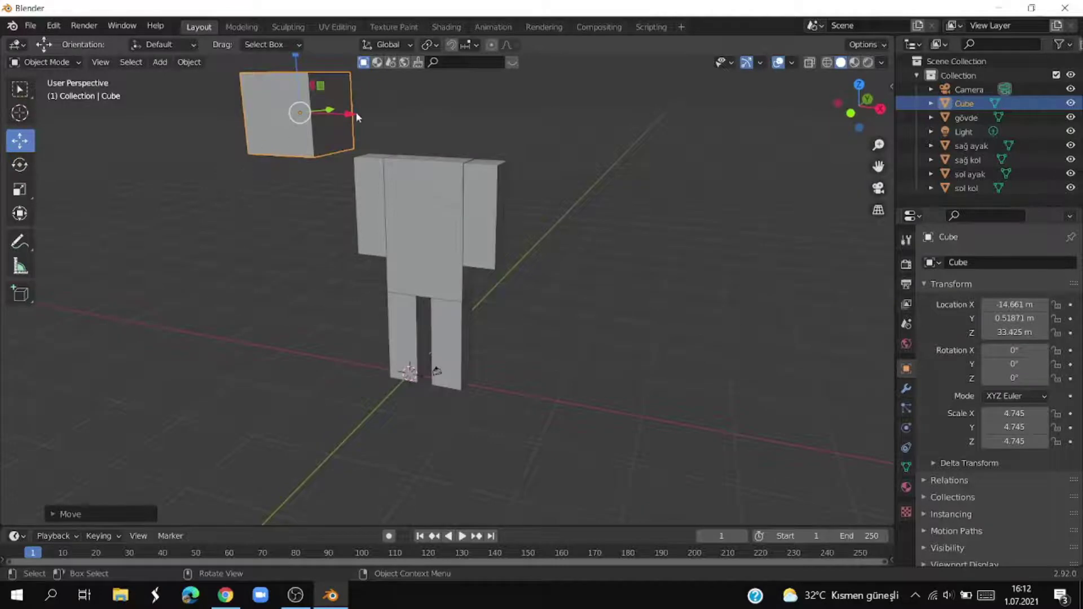
pyautogui.moveTo(357, 117); pyautogui.dragTo(485, 135)
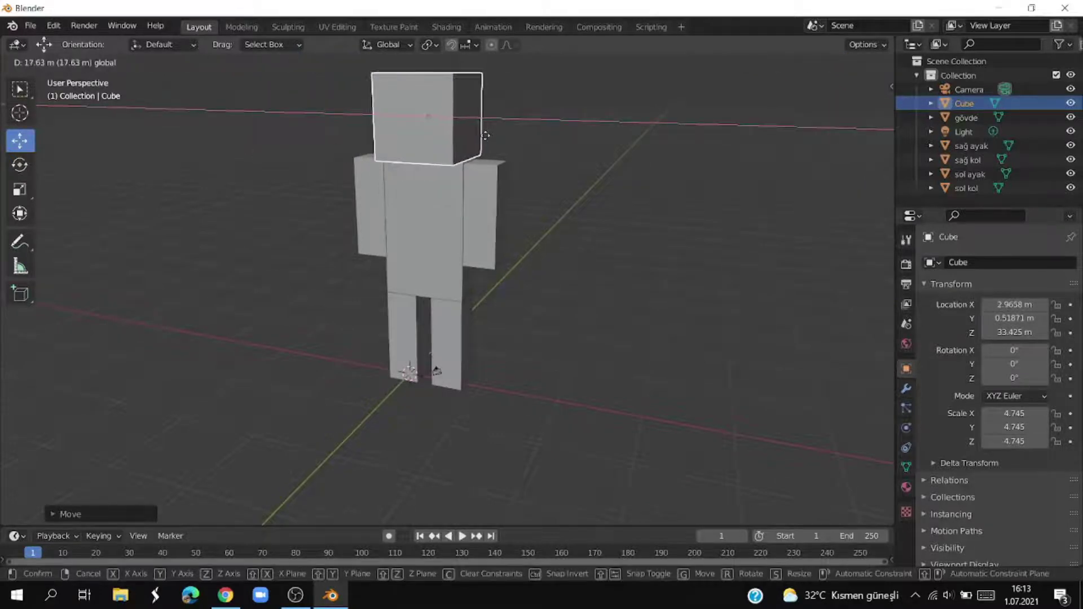
pyautogui.click(485, 136)
pyautogui.moveTo(598, 203); pyautogui.dragTo(672, 195, button='middle')
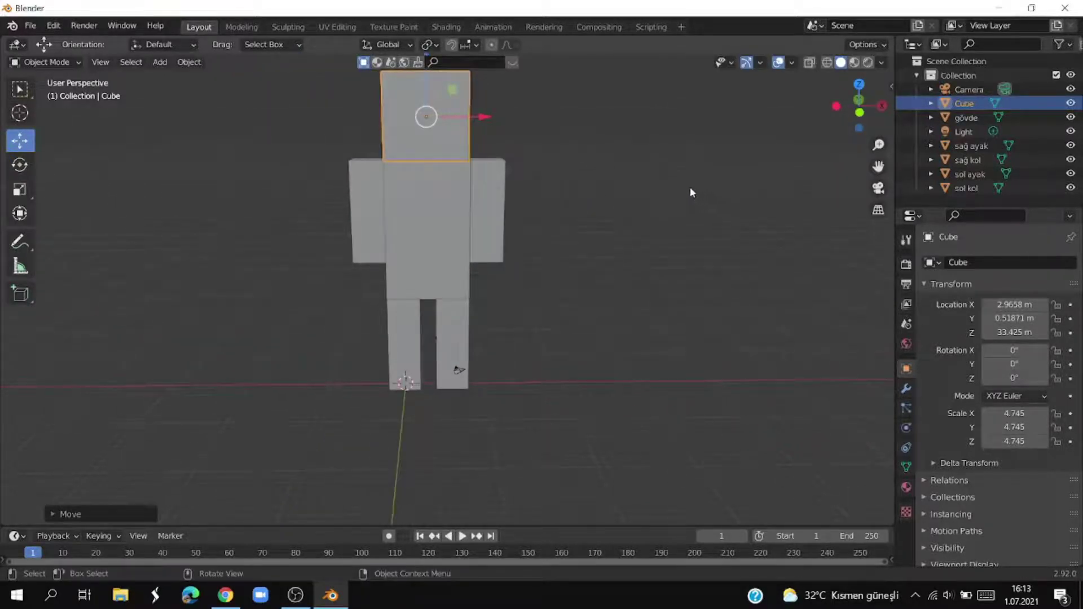
pyautogui.scroll(-2, 690, 191)
# Step: Scale the head cube to 3.234 and lower it onto the body in front view
pyautogui.press('s')
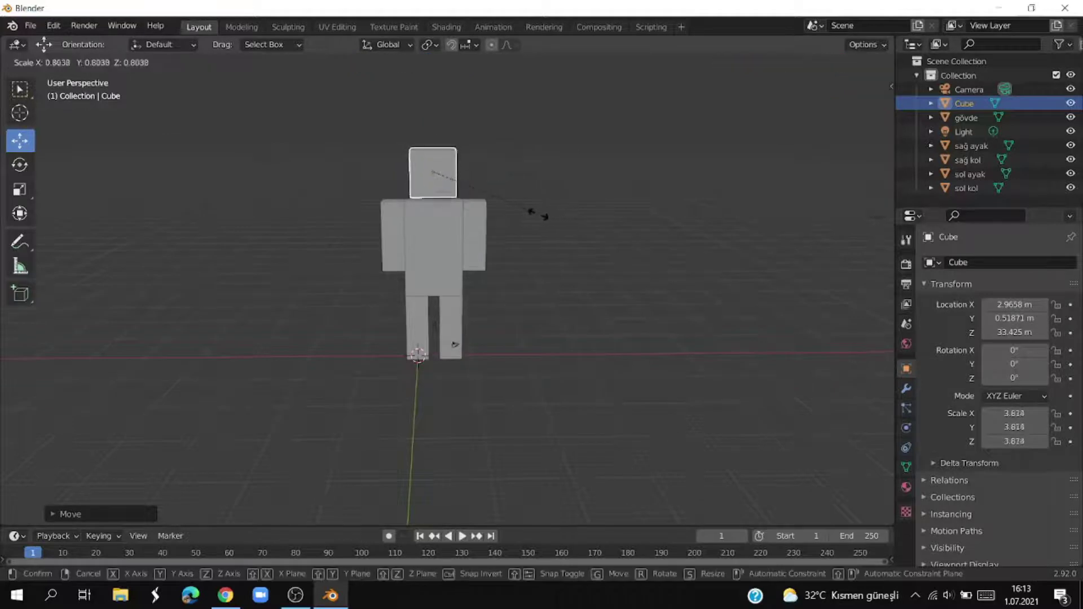
pyautogui.click(525, 212)
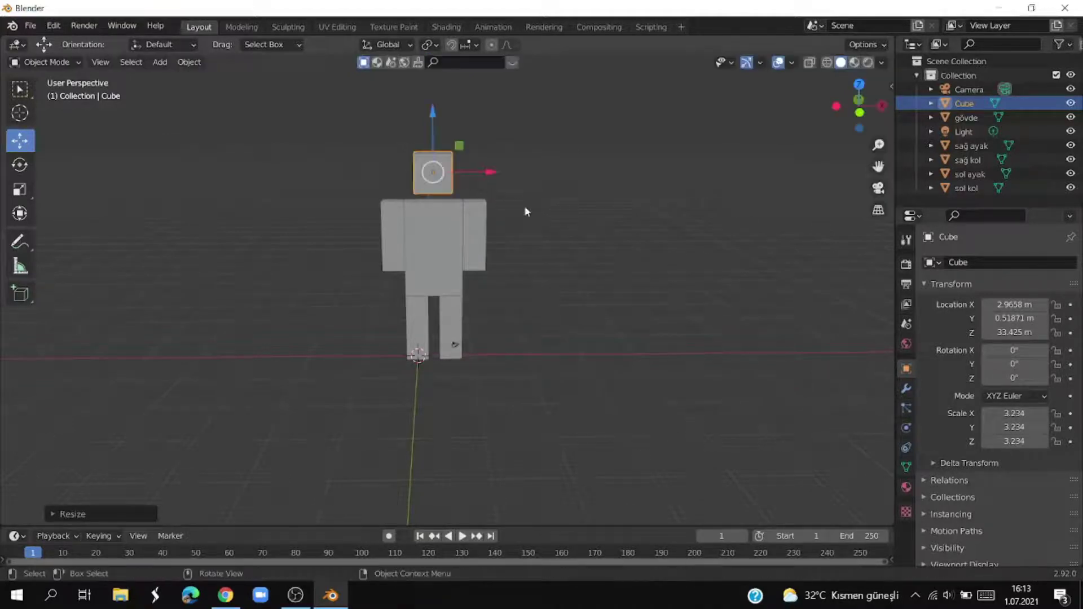
pyautogui.moveTo(433, 113); pyautogui.dragTo(433, 127)
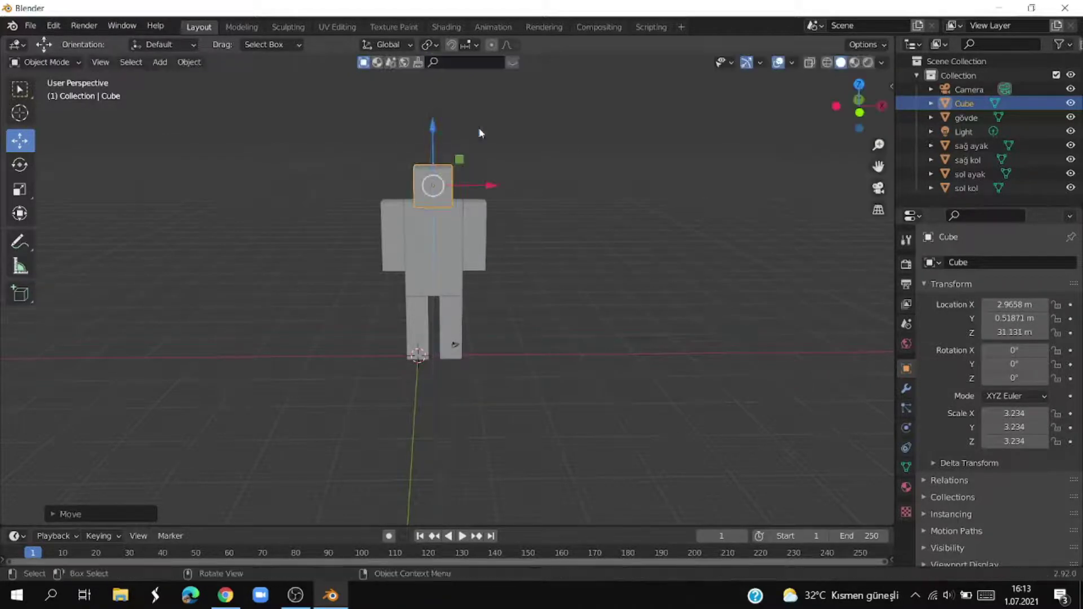
pyautogui.click(859, 112)
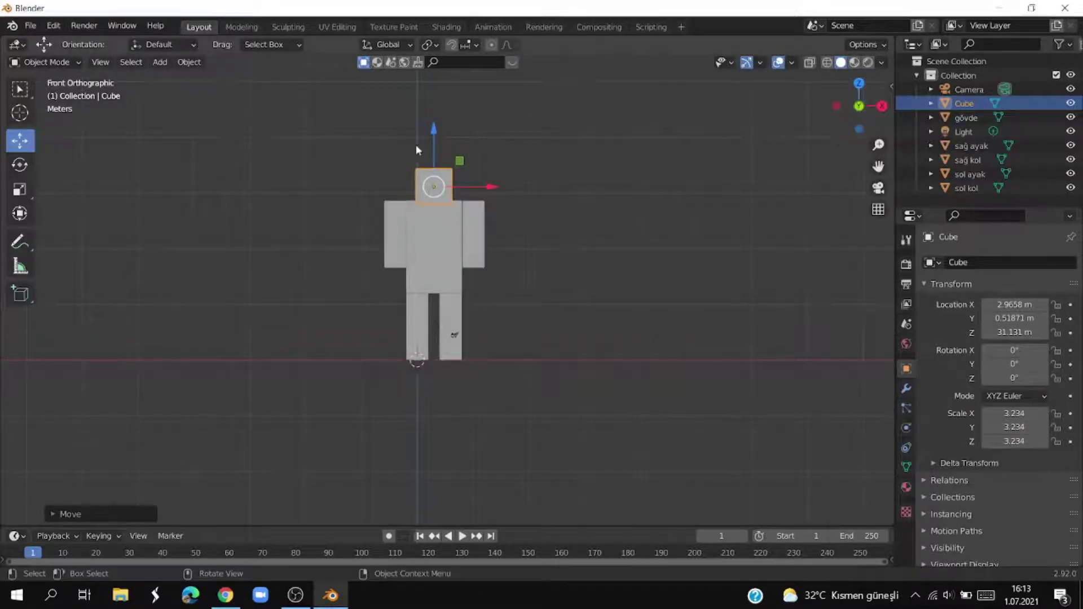
pyautogui.moveTo(432, 129); pyautogui.dragTo(432, 125)
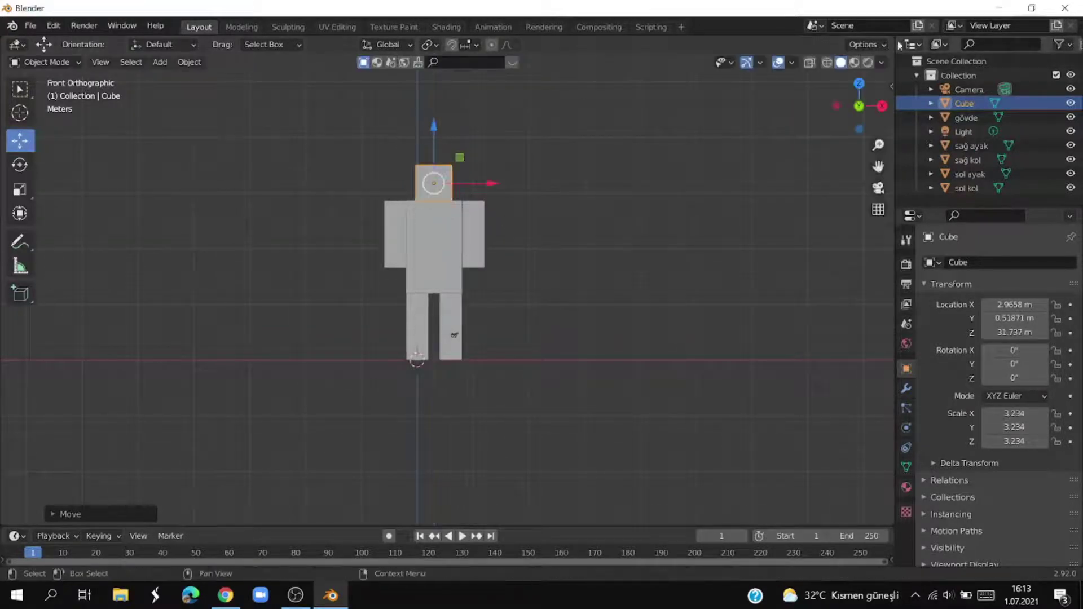
# Step: In wireframe, raise the head cube to Z 32.022
pyautogui.click(826, 62)
pyautogui.scroll(3, 706, 131)
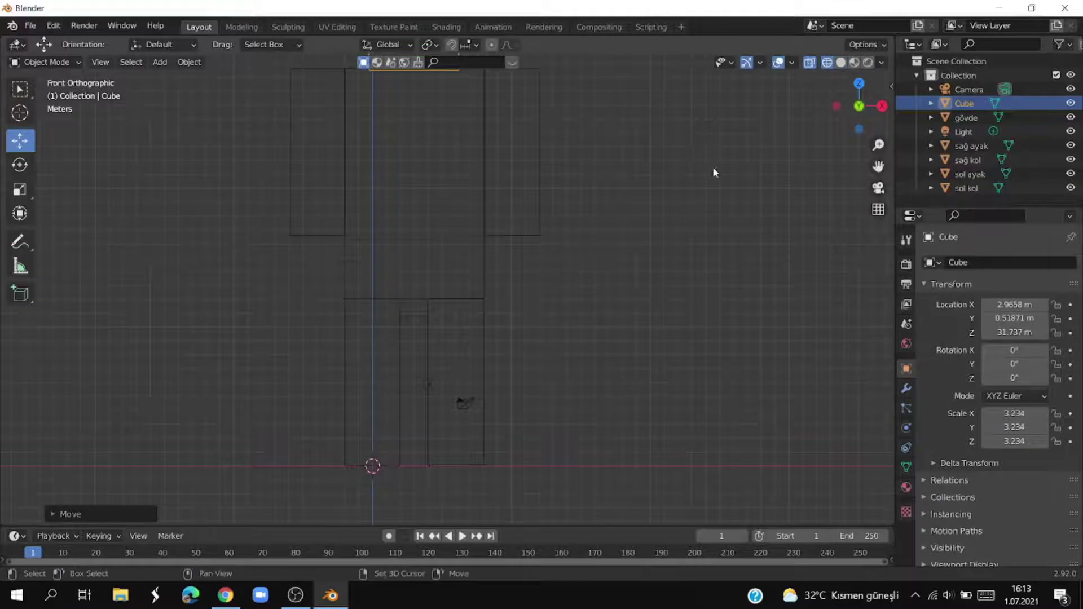
pyautogui.keyDown('shift'); pyautogui.scroll(2, 722, 226); pyautogui.keyUp('shift')
pyautogui.keyDown('shift'); pyautogui.moveTo(701, 286); pyautogui.dragTo(701, 423, button='middle'); pyautogui.keyUp('shift')
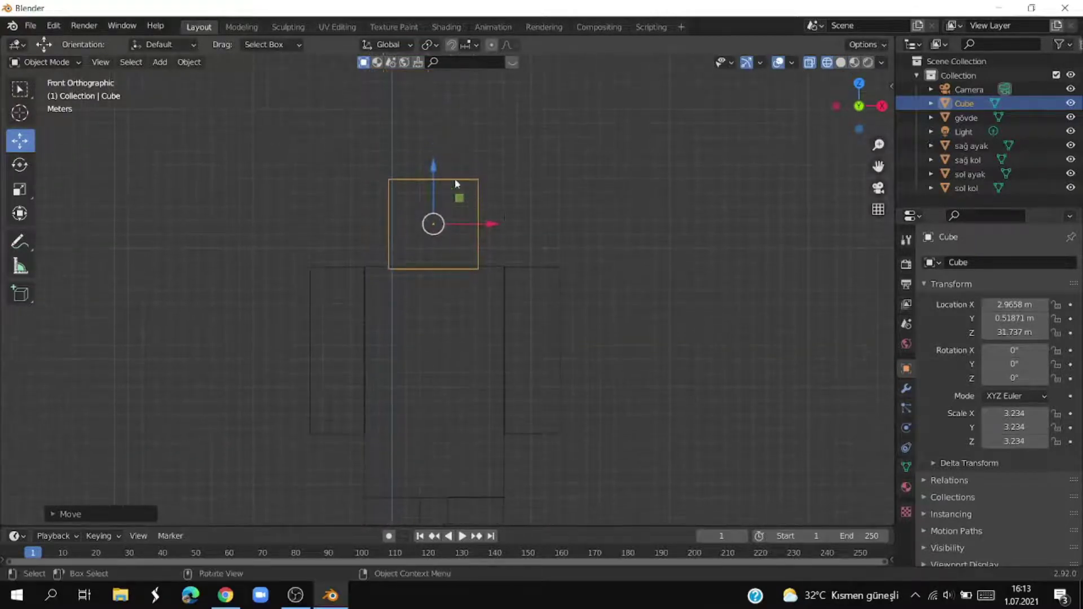
pyautogui.moveTo(432, 163); pyautogui.dragTo(433, 145)
pyautogui.click(616, 232)
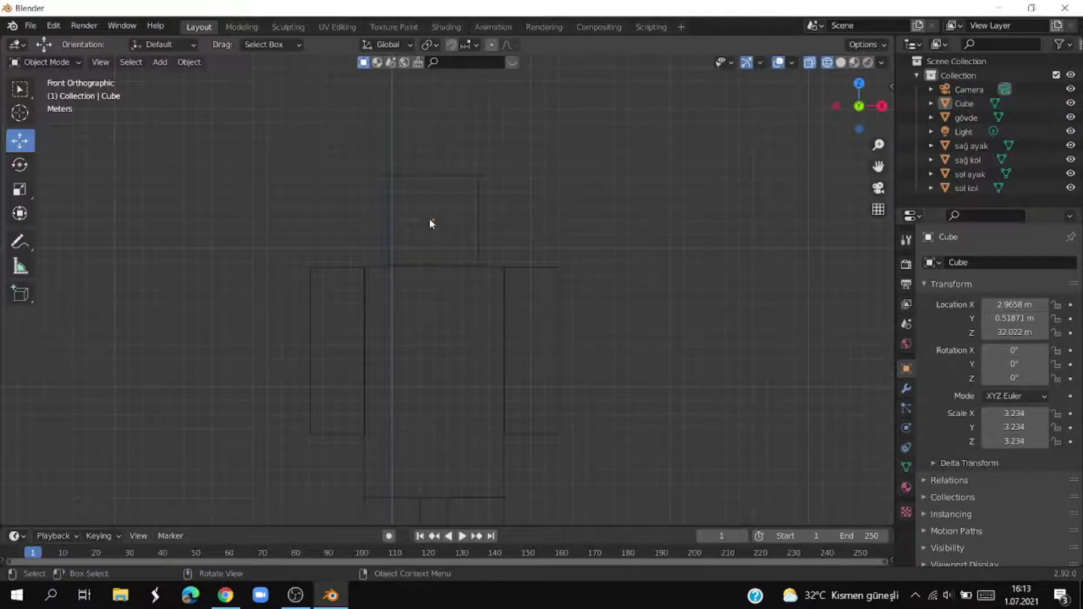
# Step: Shift the head cube slightly along X and along Y to 0.11235 m to centre it
pyautogui.click(428, 218)
pyautogui.moveTo(488, 220); pyautogui.dragTo(492, 217)
pyautogui.click(580, 234)
pyautogui.moveTo(581, 234)
pyautogui.mouseDown(button='middle')
pyautogui.moveTo(612, 261)
pyautogui.moveTo(612, 345)
pyautogui.moveTo(631, 333)
pyautogui.mouseUp(button='middle')
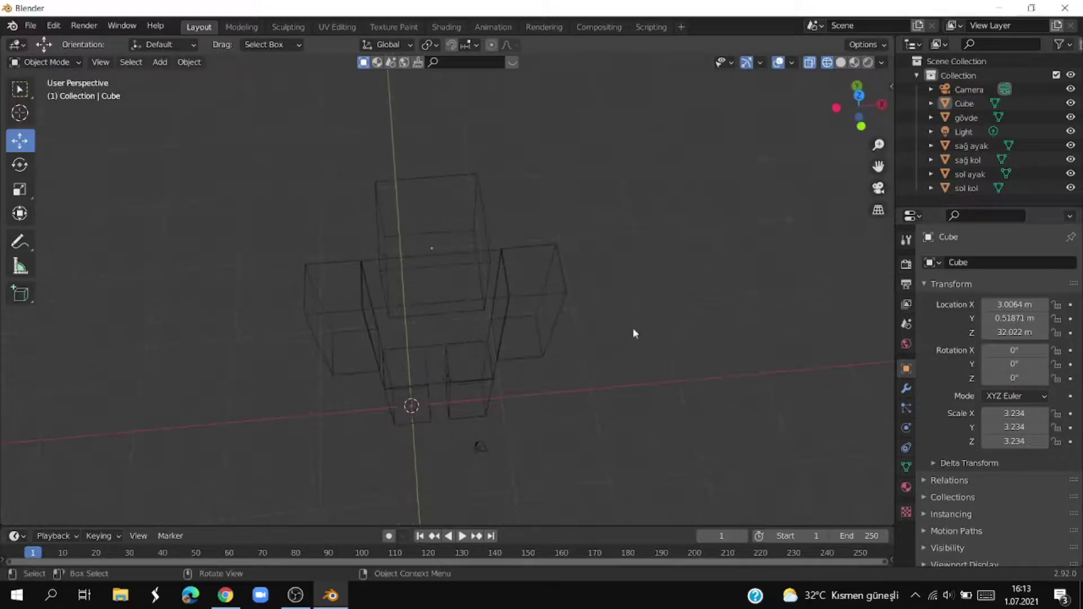
pyautogui.click(858, 117)
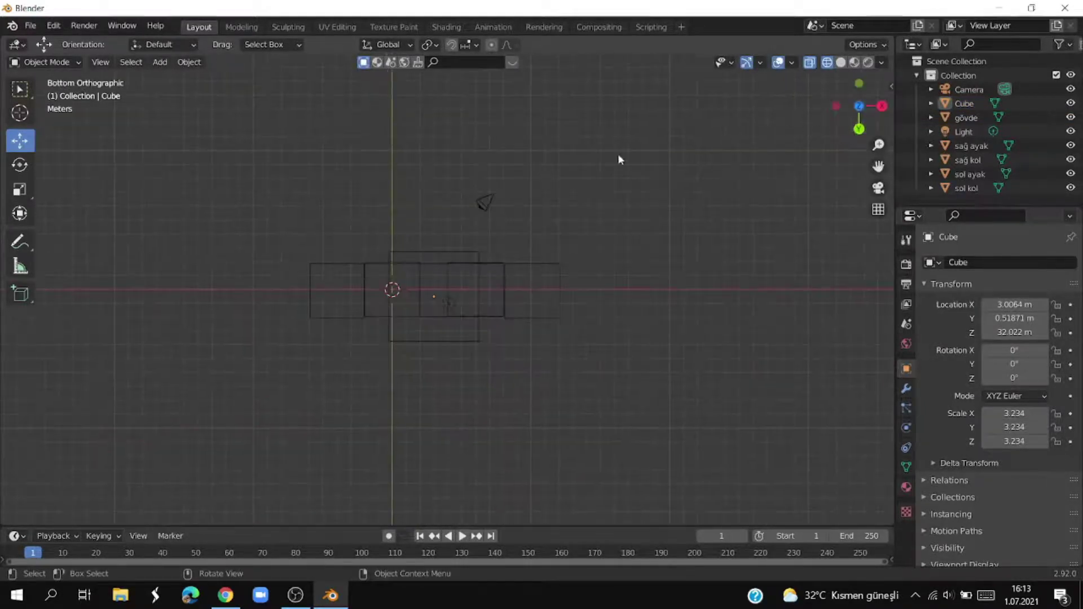
pyautogui.click(456, 259)
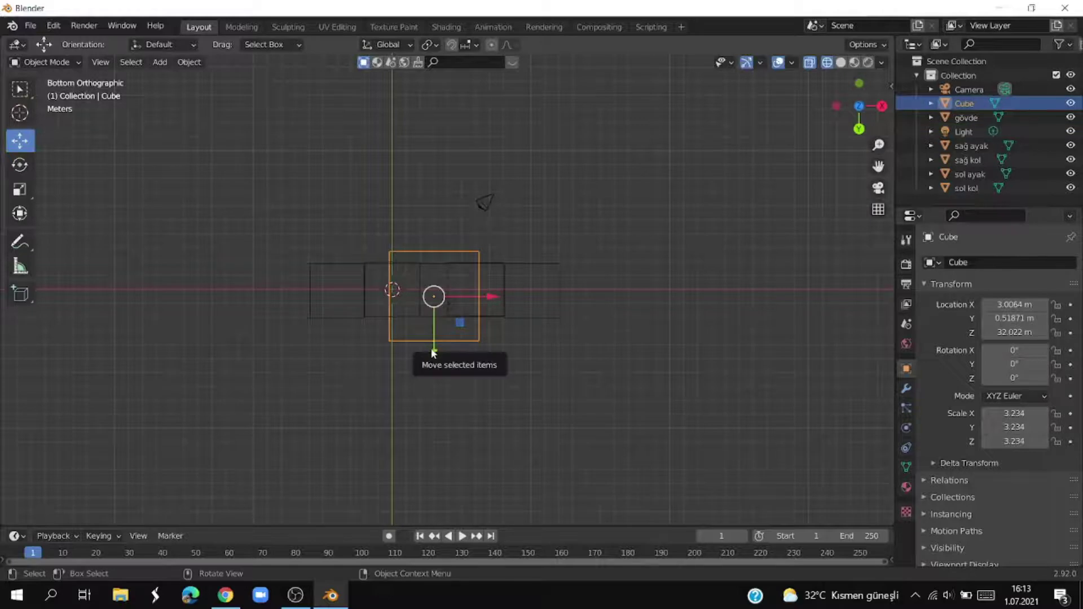
pyautogui.moveTo(435, 346); pyautogui.dragTo(431, 340)
# Step: Rename the head cube in the Outliner to 'kafa'
pyautogui.click(963, 108)
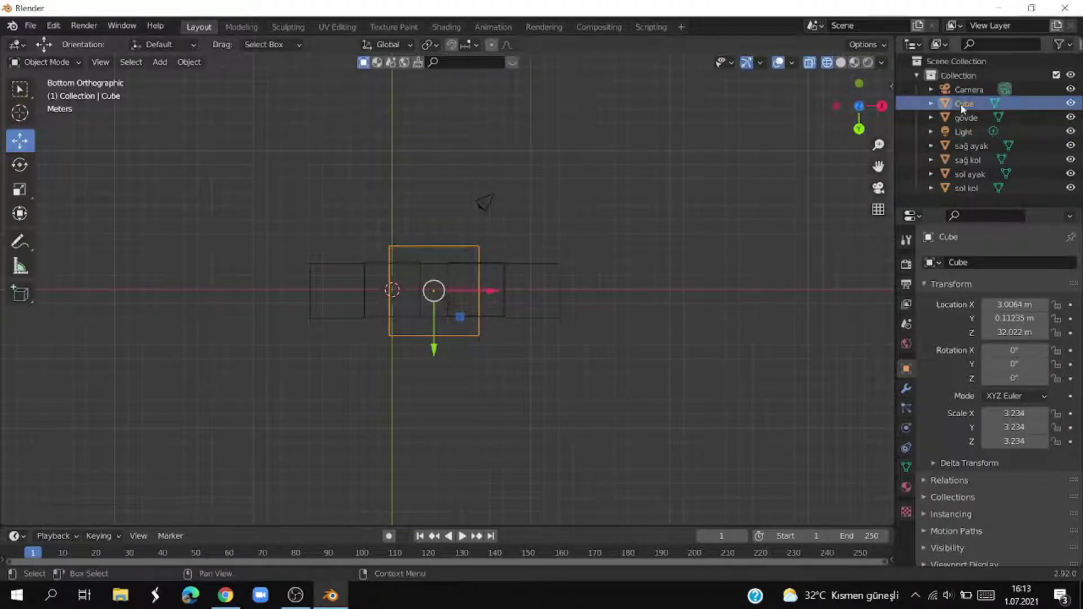
pyautogui.doubleClick(963, 106)
pyautogui.write('kafa')
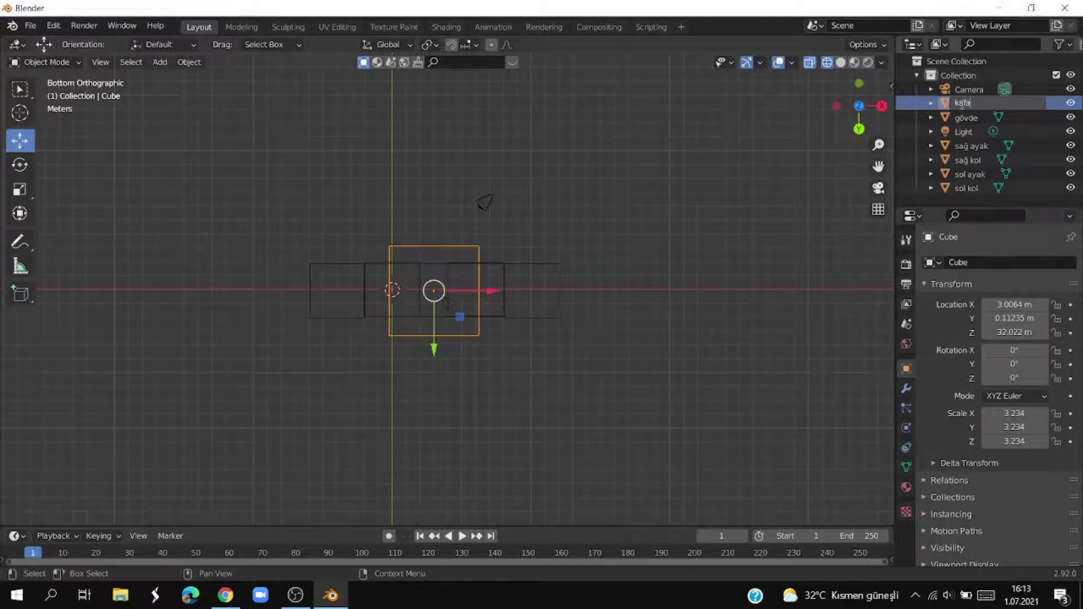
pyautogui.press('Return')
pyautogui.click(817, 333)
# Step: Return the figure to solid shading and select the right leg 'sağ ayak'
pyautogui.moveTo(744, 388); pyautogui.dragTo(841, 72, button='middle')
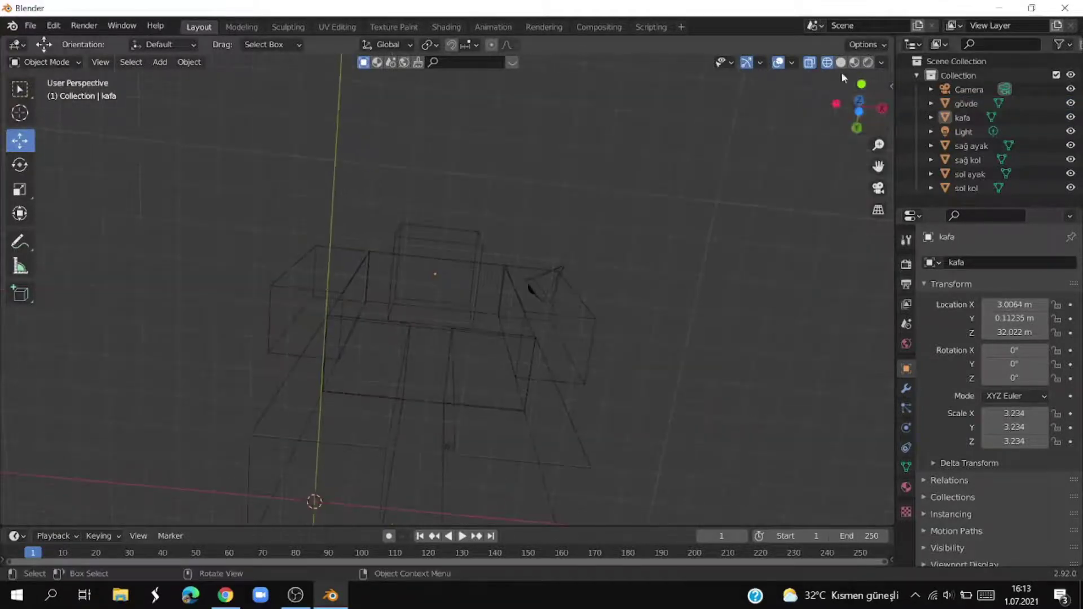
pyautogui.click(839, 64)
pyautogui.moveTo(739, 242)
pyautogui.mouseDown(button='middle')
pyautogui.moveTo(795, 387)
pyautogui.moveTo(658, 326)
pyautogui.moveTo(720, 425)
pyautogui.moveTo(787, 428)
pyautogui.mouseUp(button='middle')
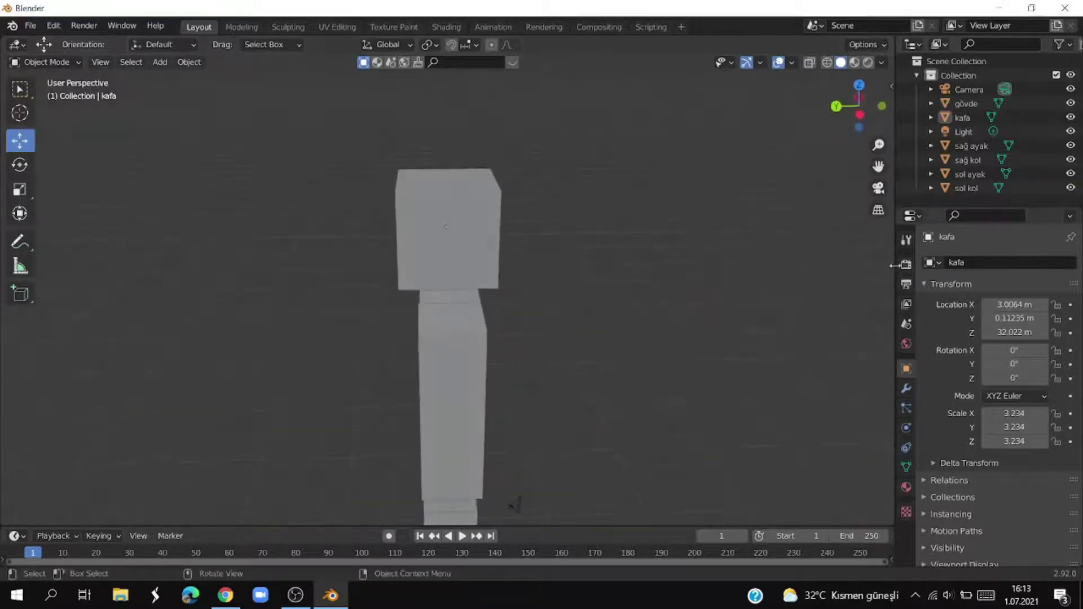
pyautogui.click(962, 147)
pyautogui.moveTo(839, 210)
pyautogui.mouseDown(button='middle')
pyautogui.moveTo(670, 244)
pyautogui.moveTo(789, 337)
pyautogui.moveTo(738, 358)
pyautogui.moveTo(679, 324)
pyautogui.moveTo(558, 196)
pyautogui.mouseUp(button='middle')
pyautogui.scroll(-3, 604, 209)
pyautogui.scroll(-2, 559, 303)
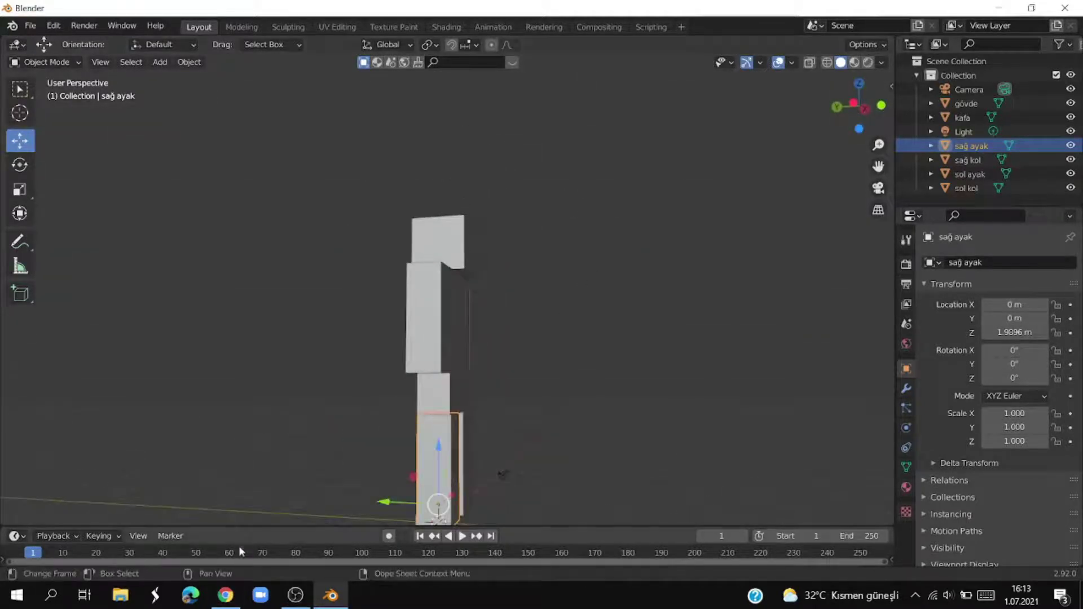
# Step: Make the timeline taller and set the animation's End frame to 100
pyautogui.moveTo(238, 524); pyautogui.dragTo(249, 474)
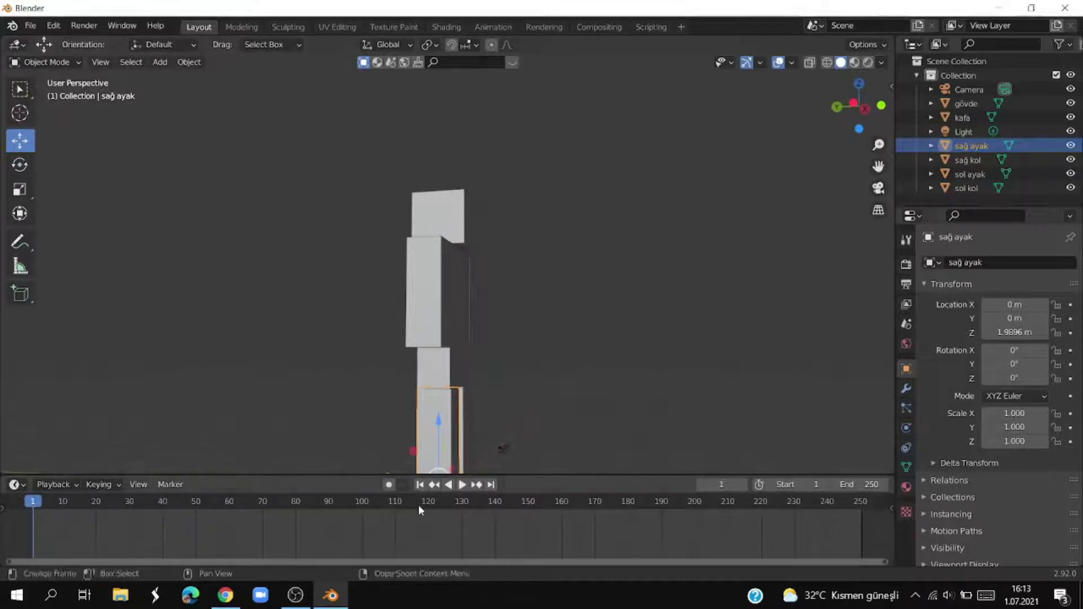
pyautogui.moveTo(785, 535)
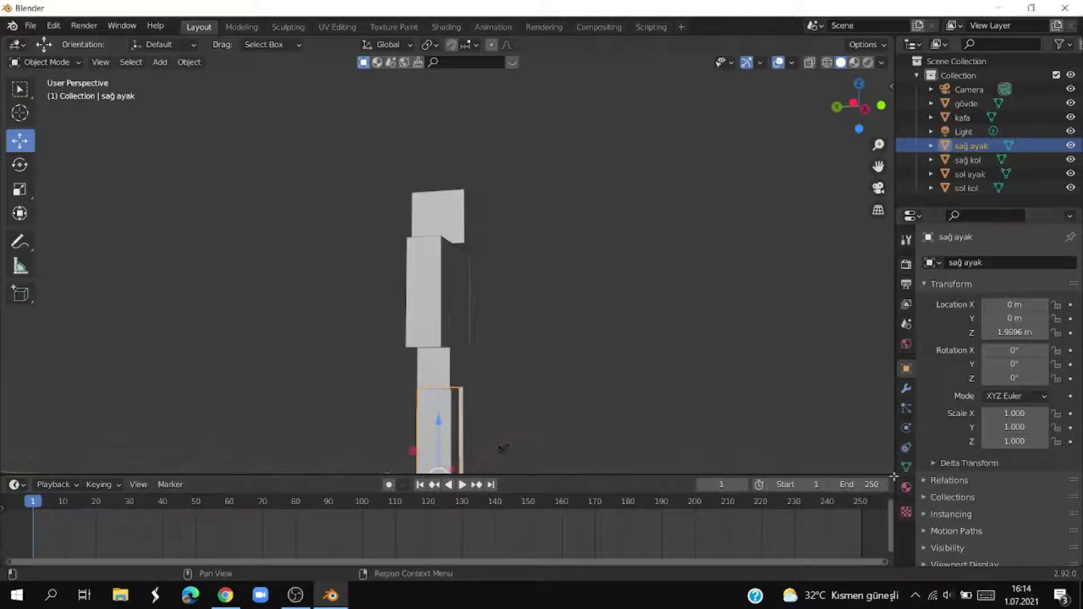
pyautogui.moveTo(855, 484)
pyautogui.click(869, 488)
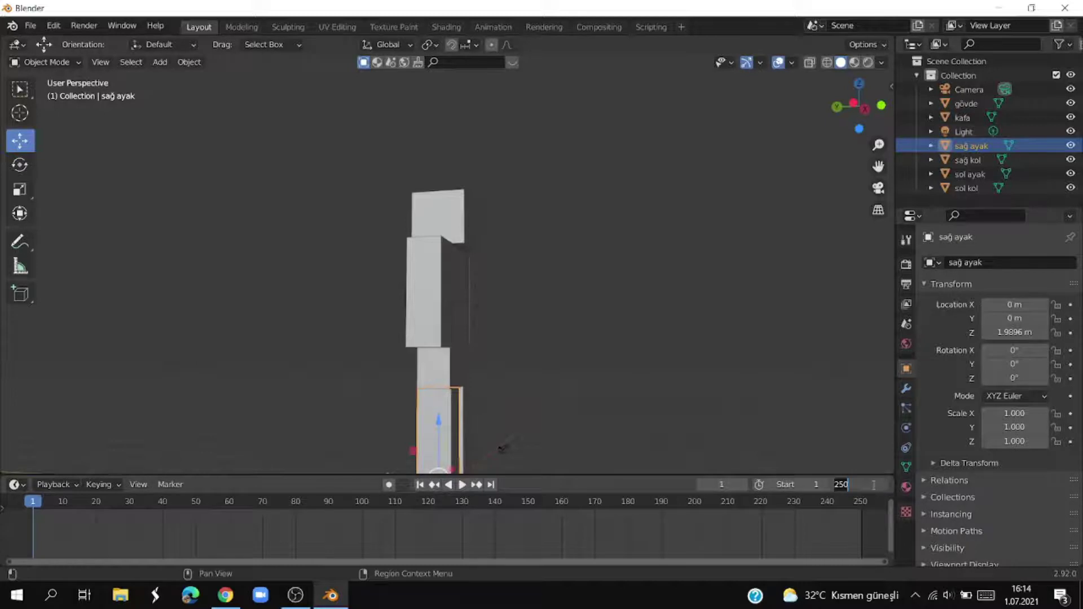
pyautogui.write('100')
pyautogui.press('Return')
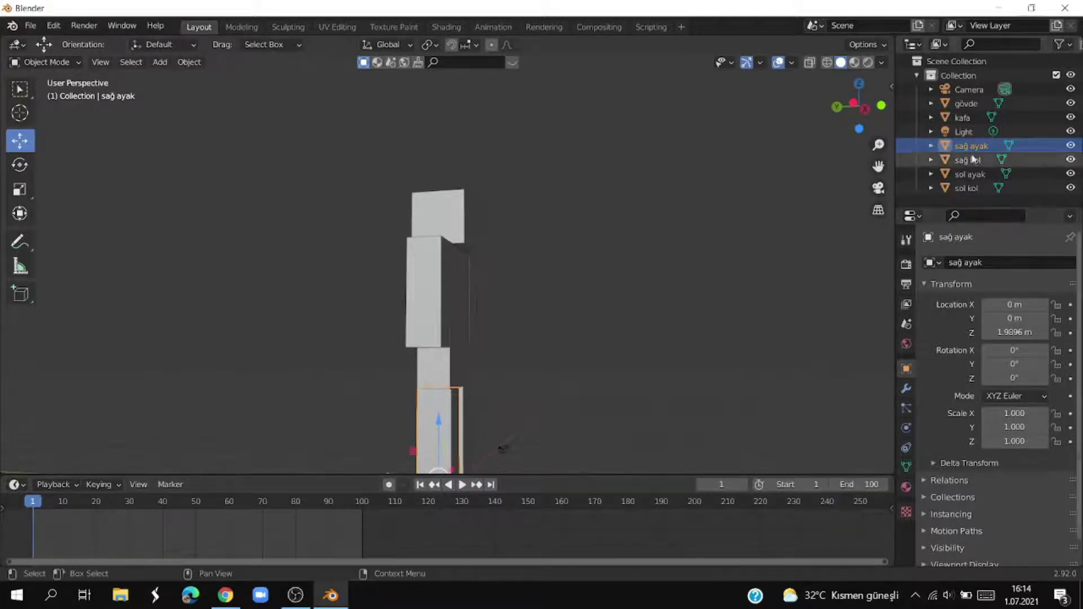
pyautogui.moveTo(568, 400)
pyautogui.mouseDown(button='middle')
pyautogui.moveTo(601, 380)
pyautogui.moveTo(498, 452)
pyautogui.mouseUp(button='middle')
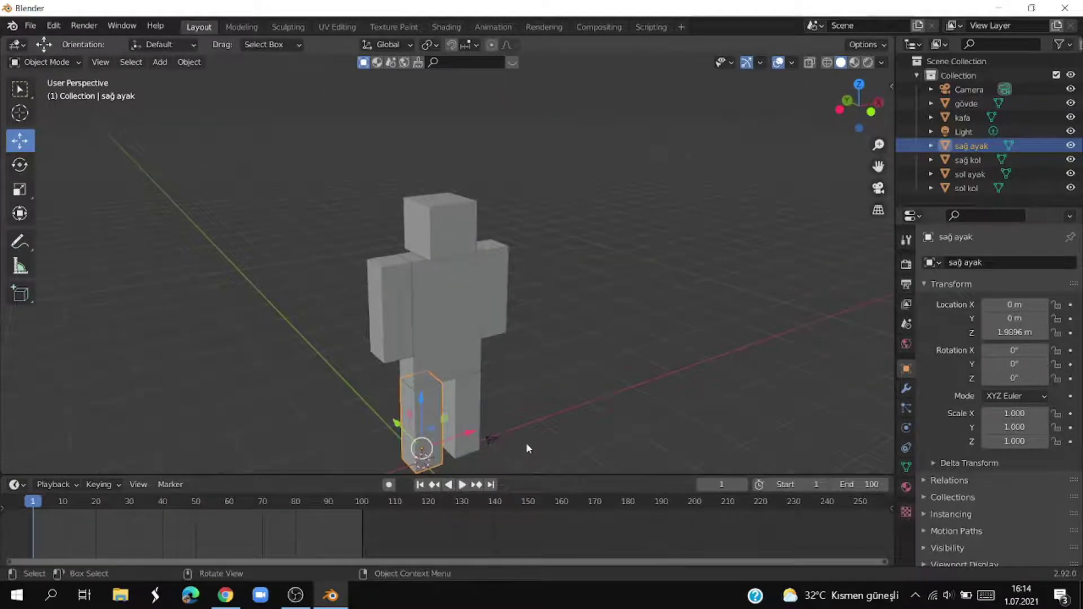
# Step: Trial-tilt 'sağ ayak' about 15° forward with Rotate, then undo it back upright
pyautogui.click(25, 169)
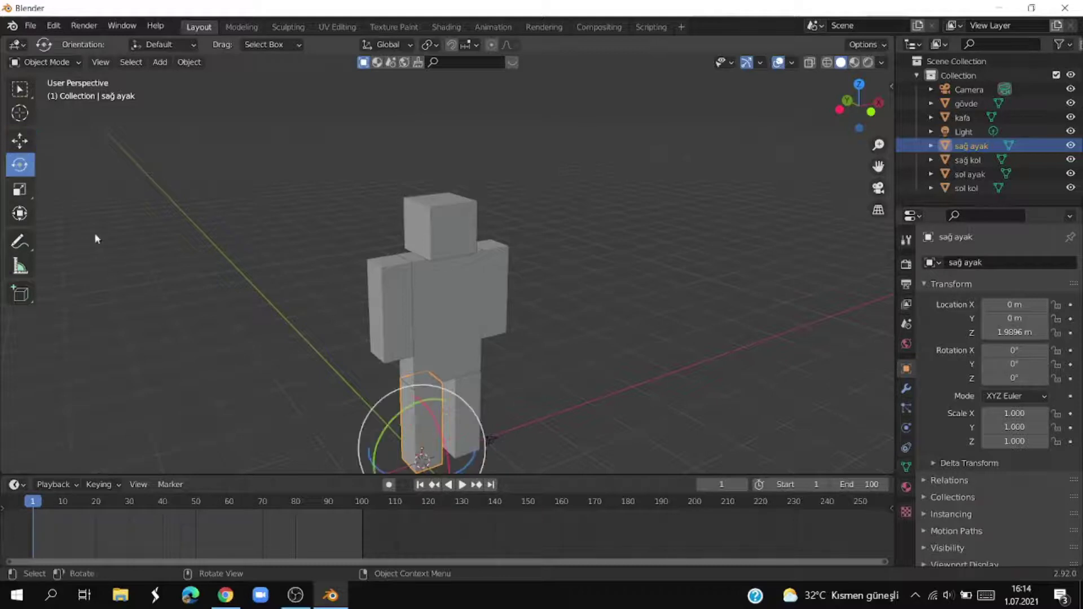
pyautogui.moveTo(269, 393)
pyautogui.mouseDown(button='middle')
pyautogui.moveTo(367, 339)
pyautogui.moveTo(658, 358)
pyautogui.moveTo(638, 293)
pyautogui.moveTo(668, 280)
pyautogui.moveTo(641, 277)
pyautogui.moveTo(671, 293)
pyautogui.mouseUp(button='middle')
pyautogui.scroll(5, 665, 291)
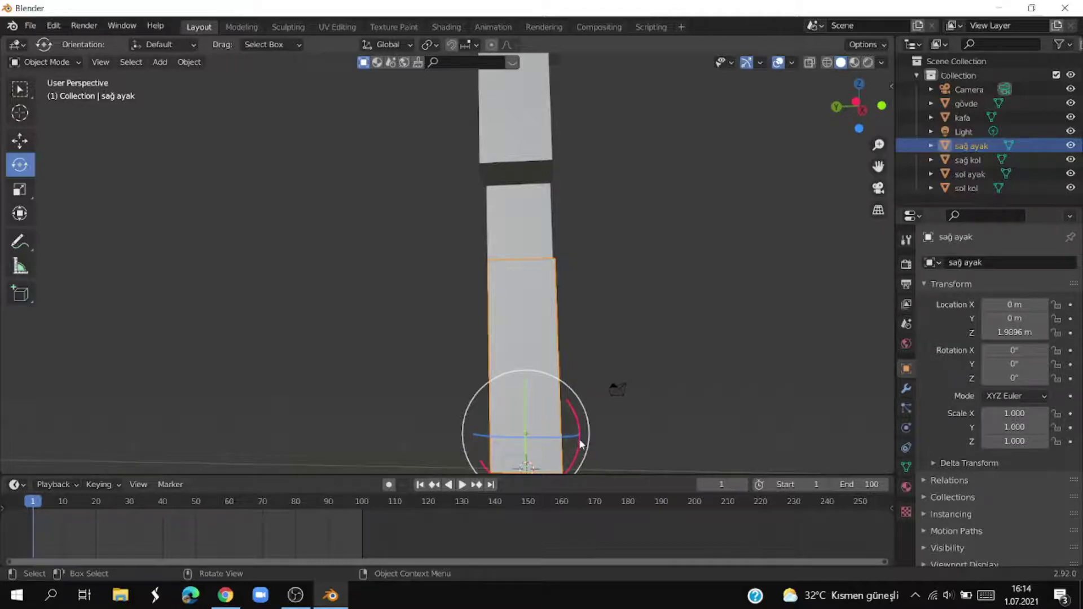
pyautogui.moveTo(579, 439); pyautogui.dragTo(591, 421)
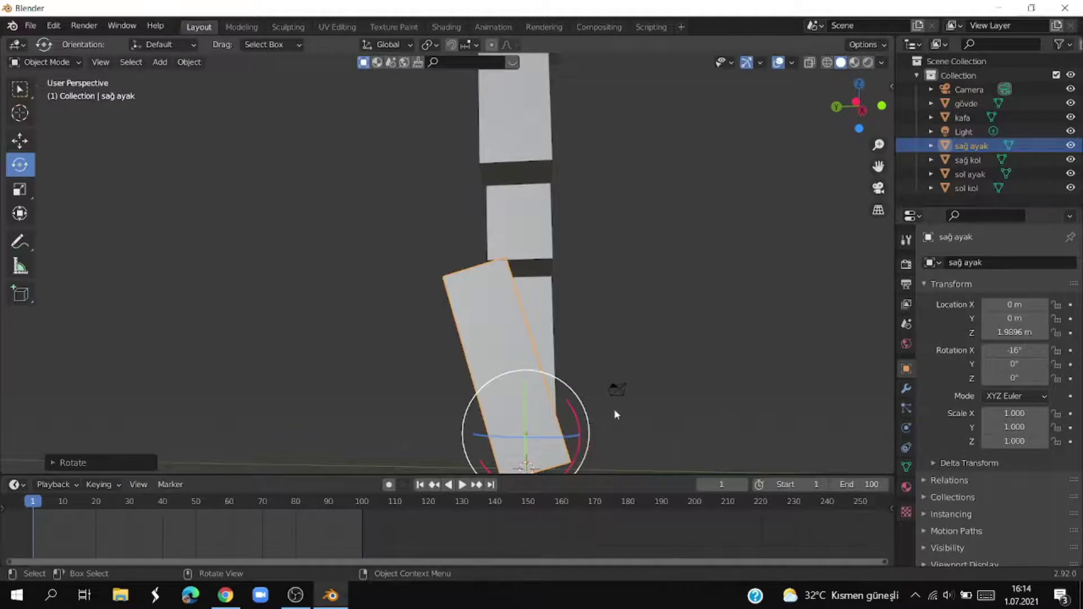
pyautogui.press('g')
pyautogui.press('y')
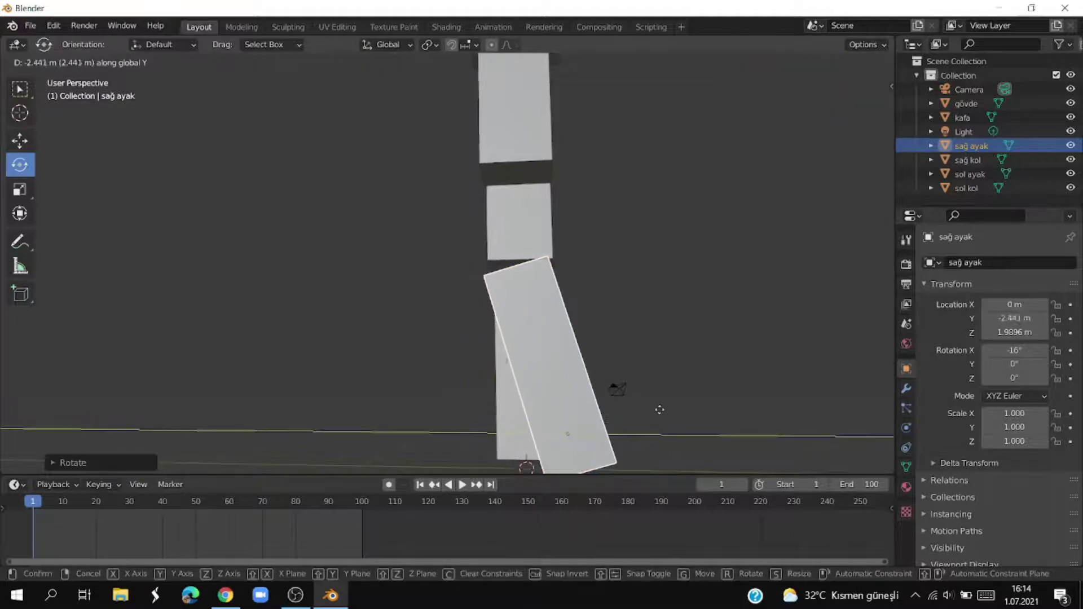
pyautogui.rightClick(660, 411)
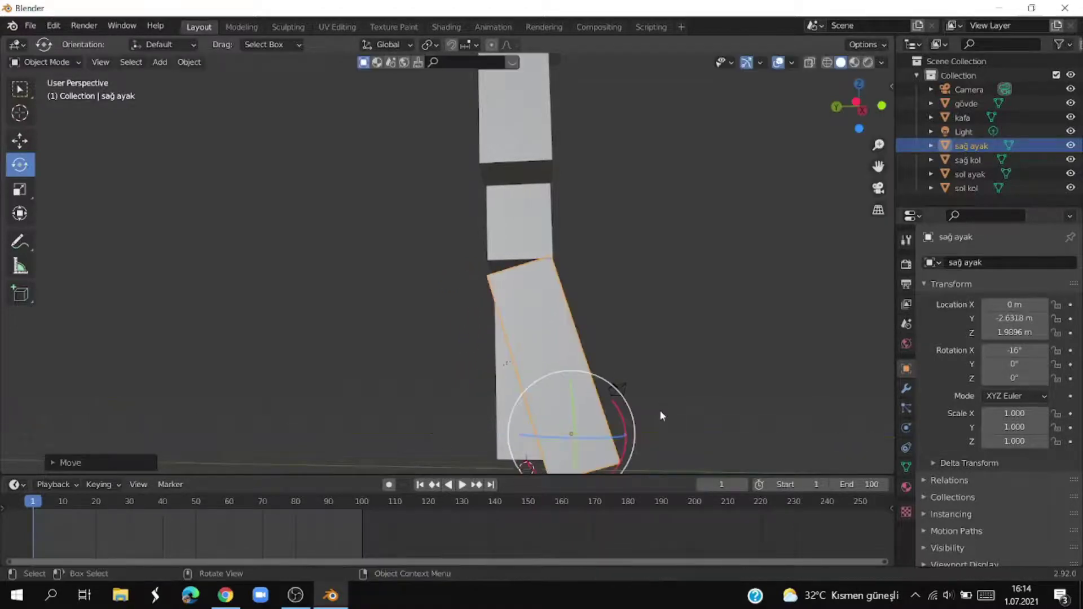
pyautogui.hotkey('ctrl', 'z')
pyautogui.hotkey('ctrl', 'z')
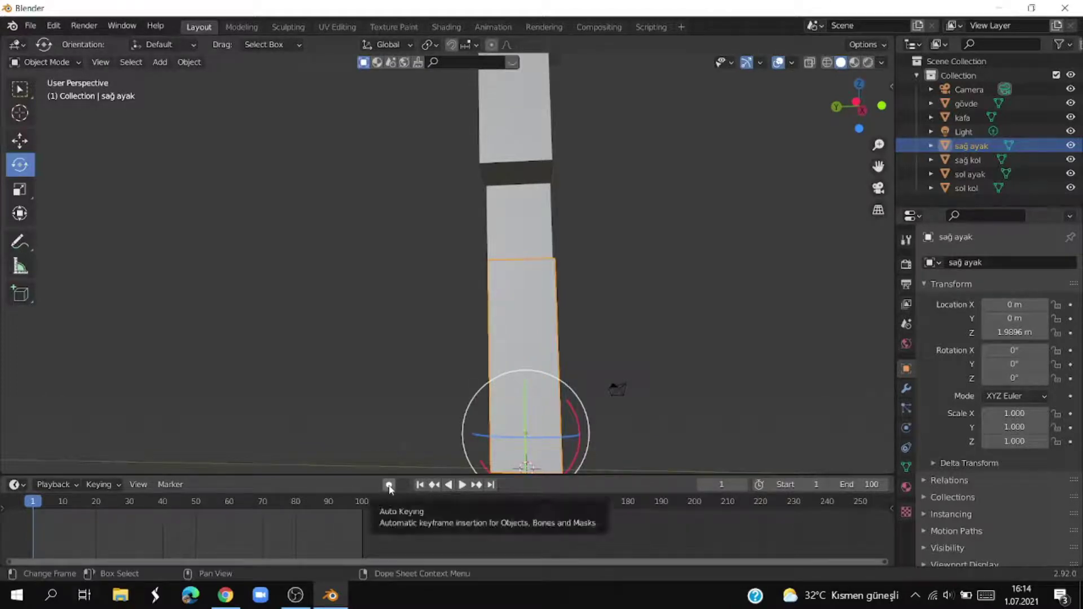
# Step: Turn on Auto Keying, rotate the right leg backward on X and place it at the hip
pyautogui.click(389, 485)
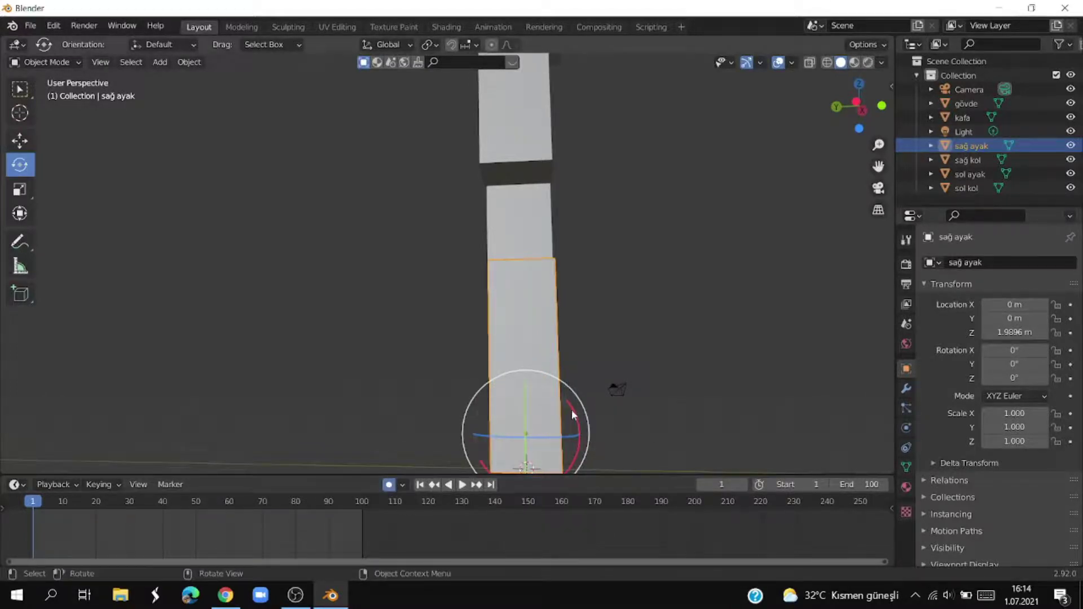
pyautogui.moveTo(570, 416); pyautogui.dragTo(560, 398)
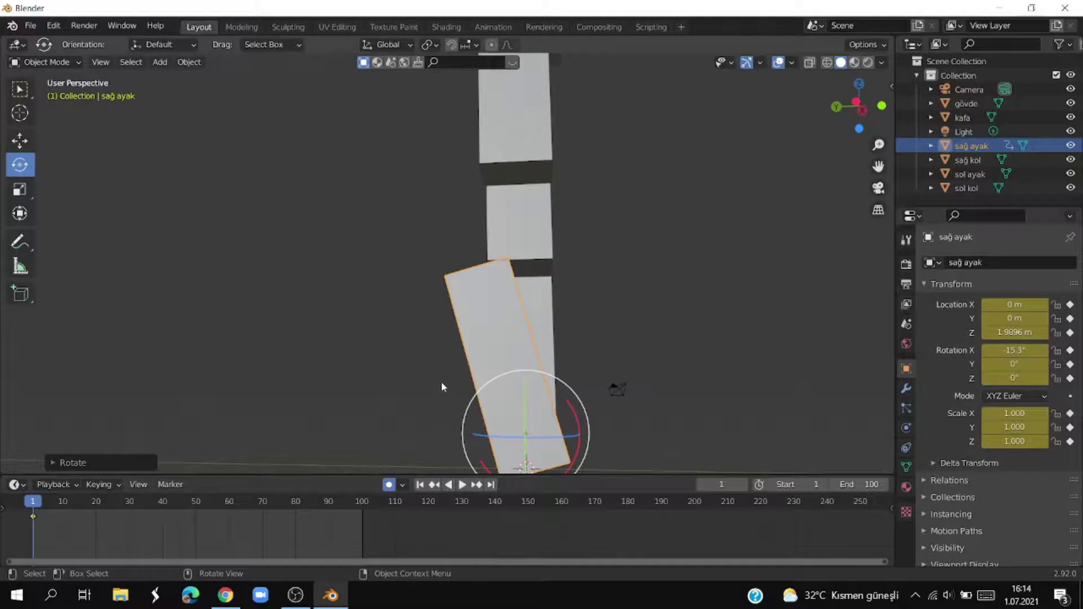
pyautogui.press('g')
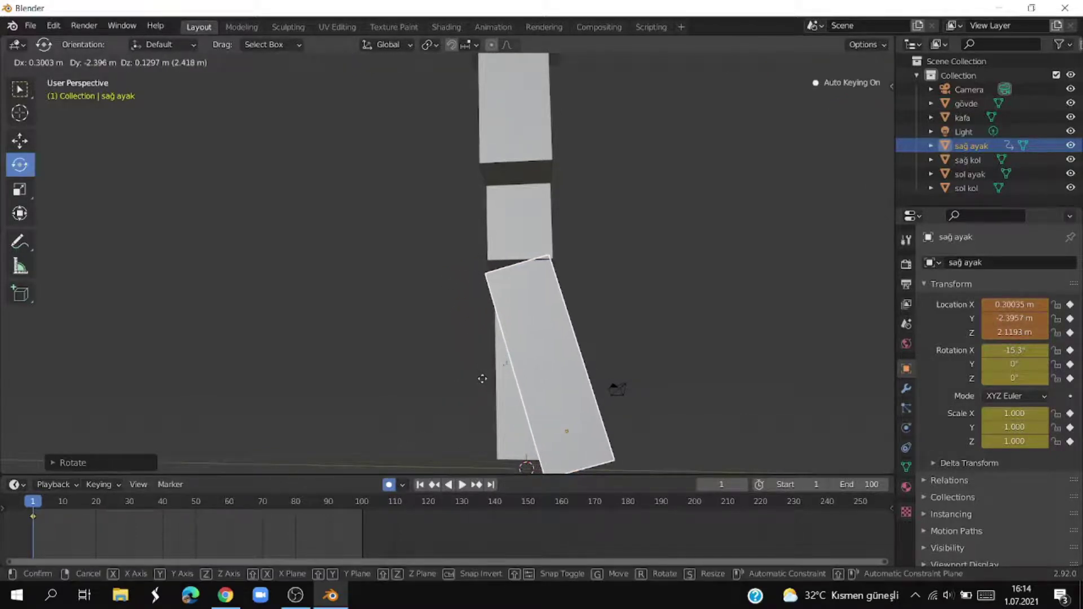
pyautogui.click(484, 379)
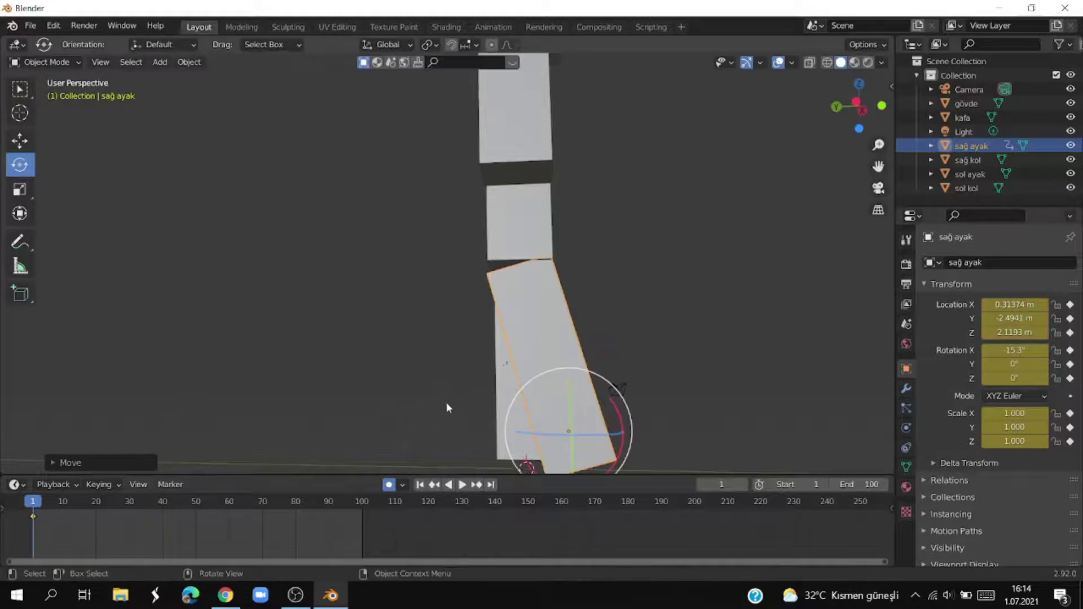
pyautogui.moveTo(448, 407); pyautogui.dragTo(574, 414, button='middle')
pyautogui.moveTo(730, 427); pyautogui.dragTo(311, 448, button='middle')
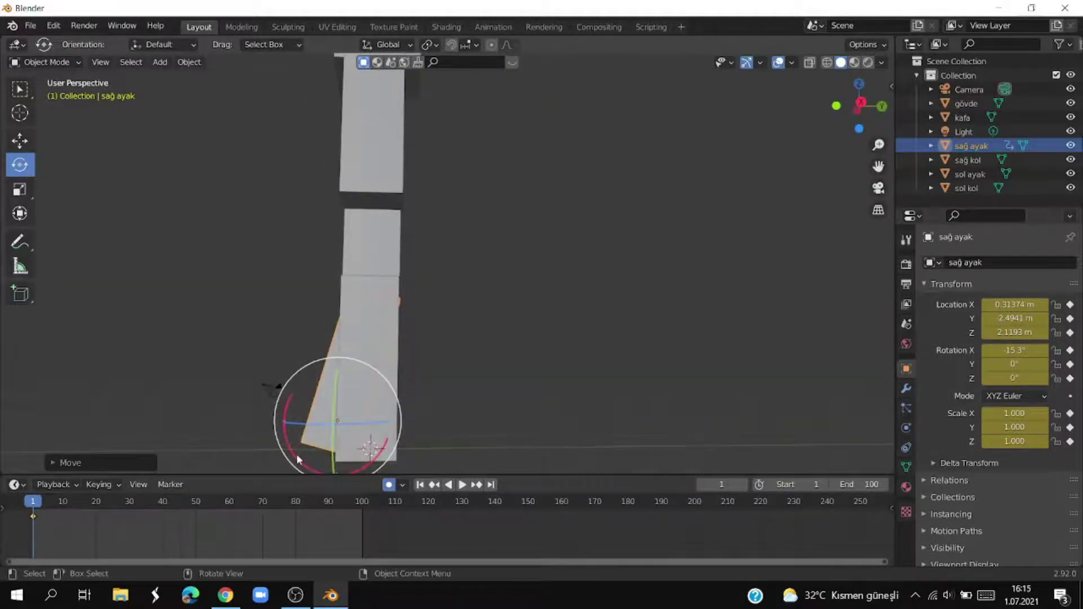
# Step: Tilt the right leg to -21.3° on X and align it at the hip in side view
pyautogui.moveTo(297, 458); pyautogui.dragTo(392, 440)
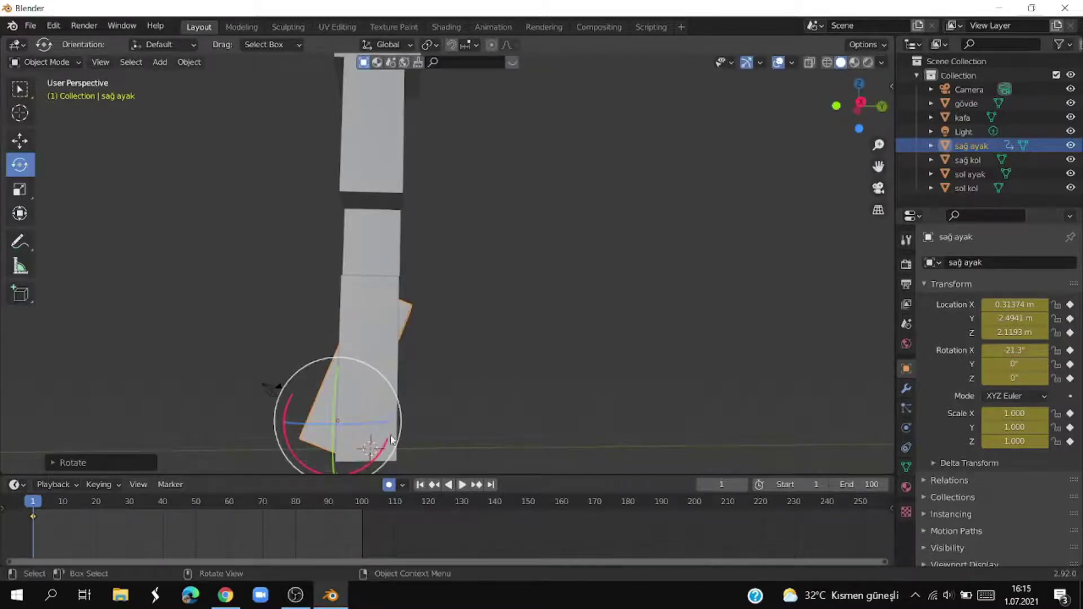
pyautogui.press('g')
pyautogui.click(370, 428)
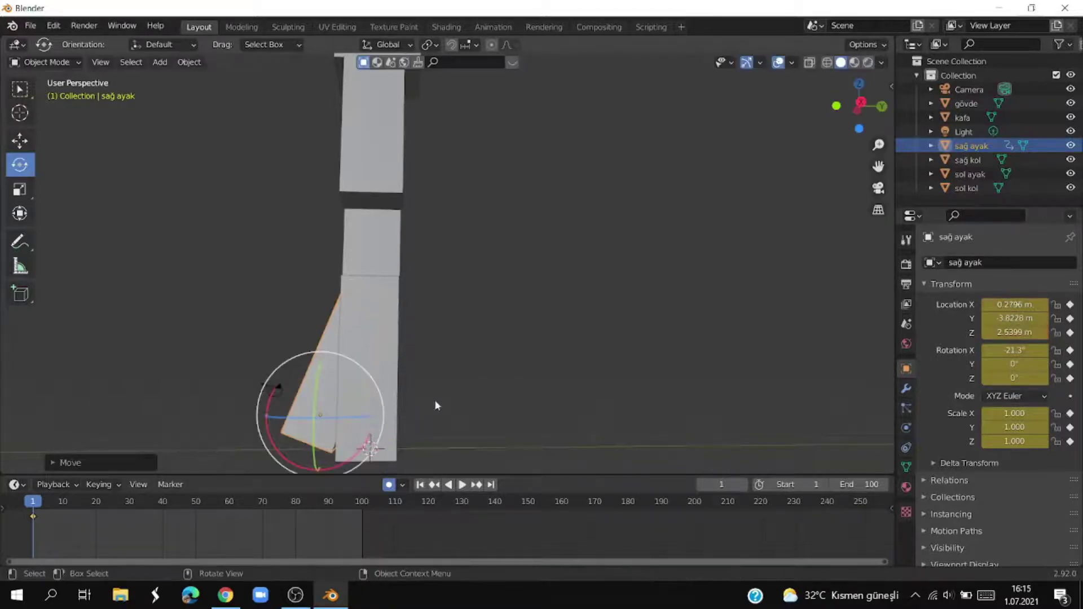
pyautogui.click(858, 111)
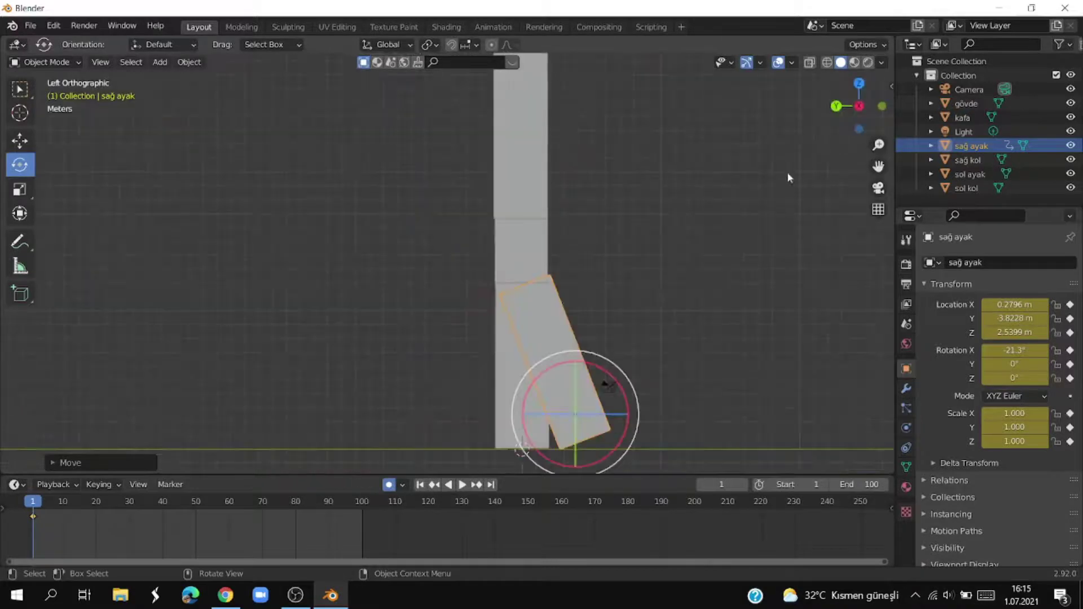
pyautogui.press('g')
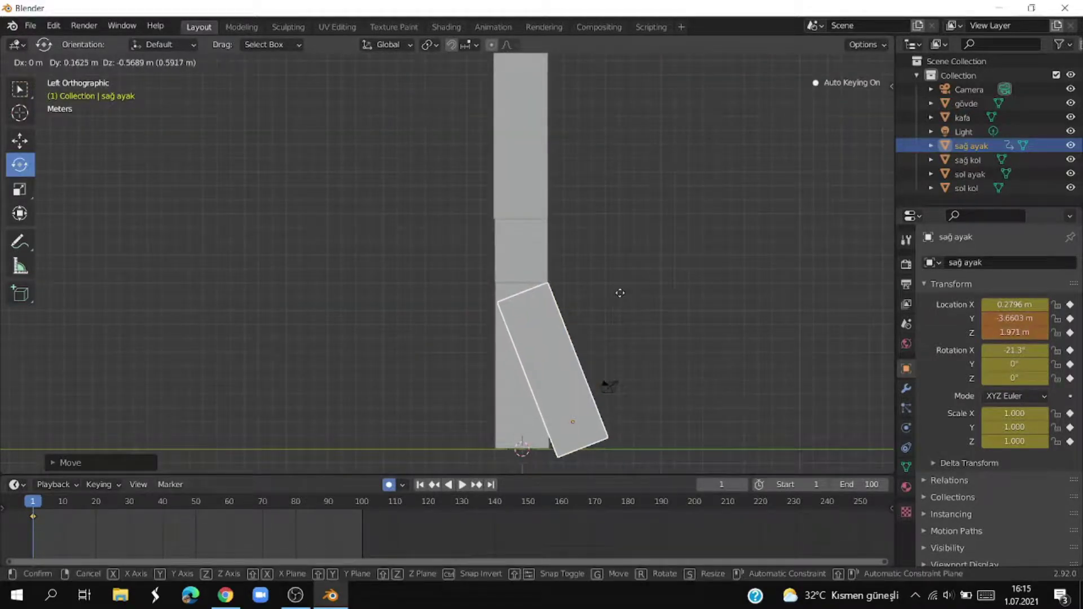
pyautogui.click(618, 291)
pyautogui.moveTo(630, 303); pyautogui.dragTo(889, 317, button='middle')
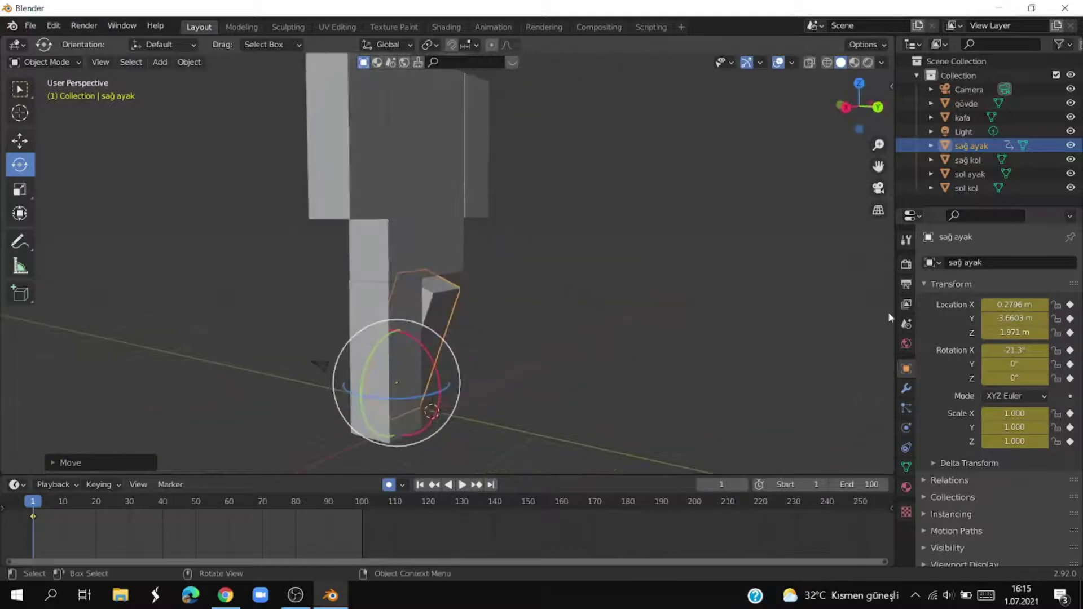
# Step: Select 'sol ayak', tilt it forward on X and move it in side view as a first attempt
pyautogui.click(387, 311)
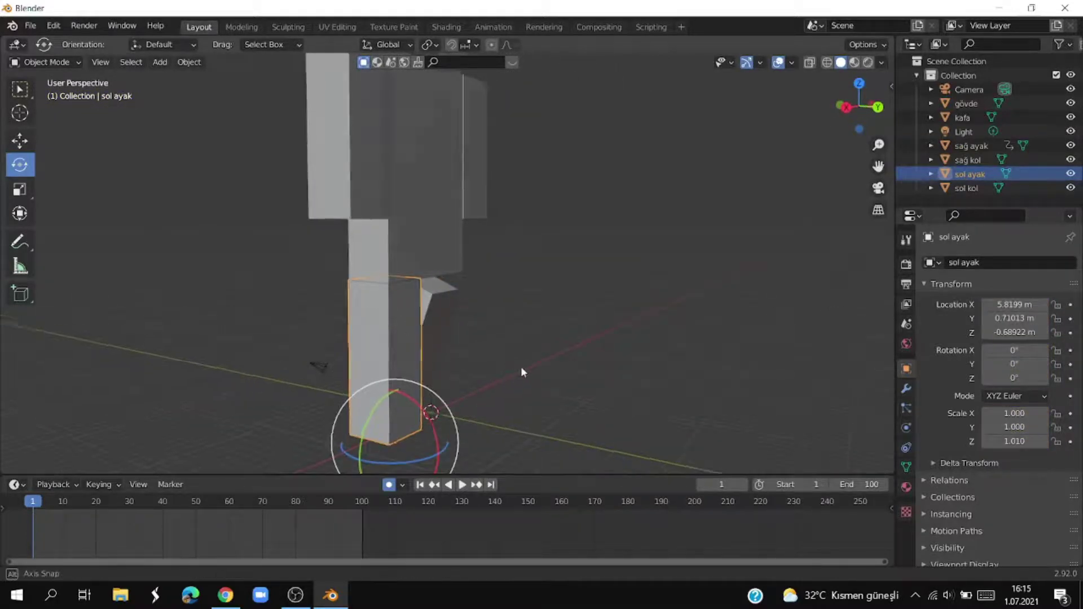
pyautogui.moveTo(520, 366); pyautogui.dragTo(606, 332, button='middle')
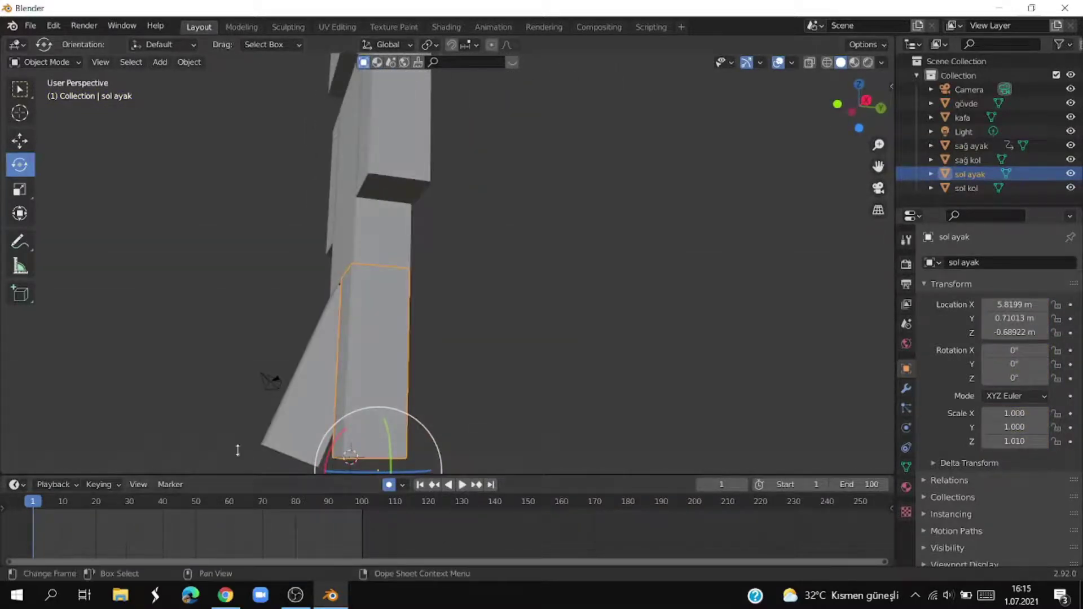
pyautogui.moveTo(477, 354)
pyautogui.mouseDown(button='middle')
pyautogui.moveTo(445, 331)
pyautogui.moveTo(452, 338)
pyautogui.moveTo(427, 353)
pyautogui.moveTo(448, 361)
pyautogui.mouseUp(button='middle')
pyautogui.moveTo(339, 443); pyautogui.dragTo(355, 451)
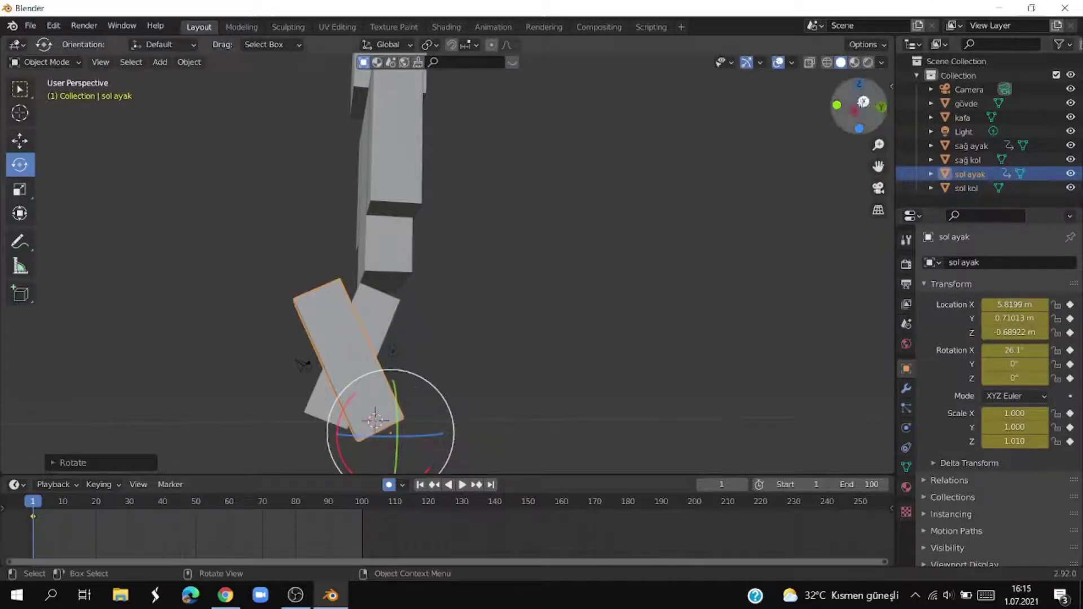
pyautogui.click(864, 102)
pyautogui.press('g')
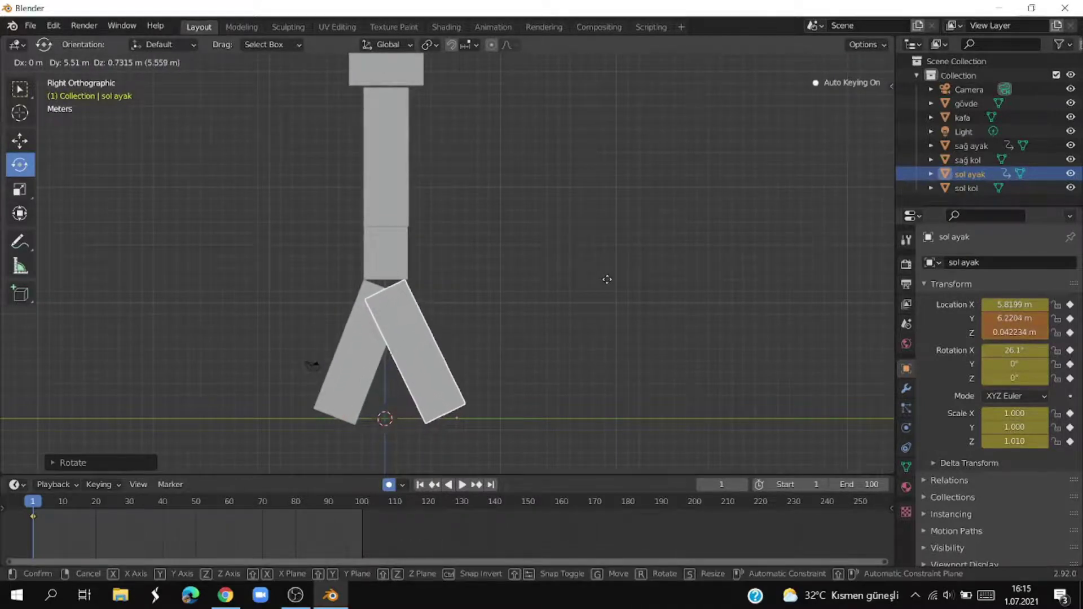
pyautogui.click(607, 280)
pyautogui.click(552, 286)
pyautogui.moveTo(551, 286)
pyautogui.mouseDown(button='middle')
pyautogui.moveTo(636, 321)
pyautogui.moveTo(581, 371)
pyautogui.moveTo(443, 377)
pyautogui.moveTo(423, 338)
pyautogui.moveTo(196, 293)
pyautogui.mouseUp(button='middle')
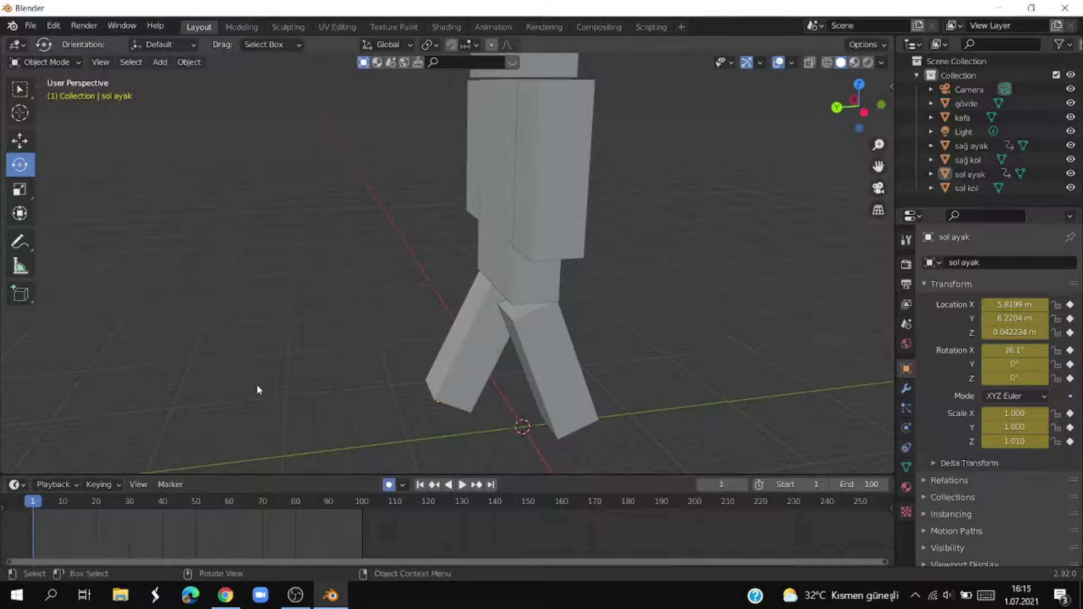
# Step: Undo that attempt, reselect 'sol ayak' and rotate it forward to 19.2° on X
pyautogui.hotkey('ctrl', 'z')
pyautogui.hotkey('ctrl', 'z')
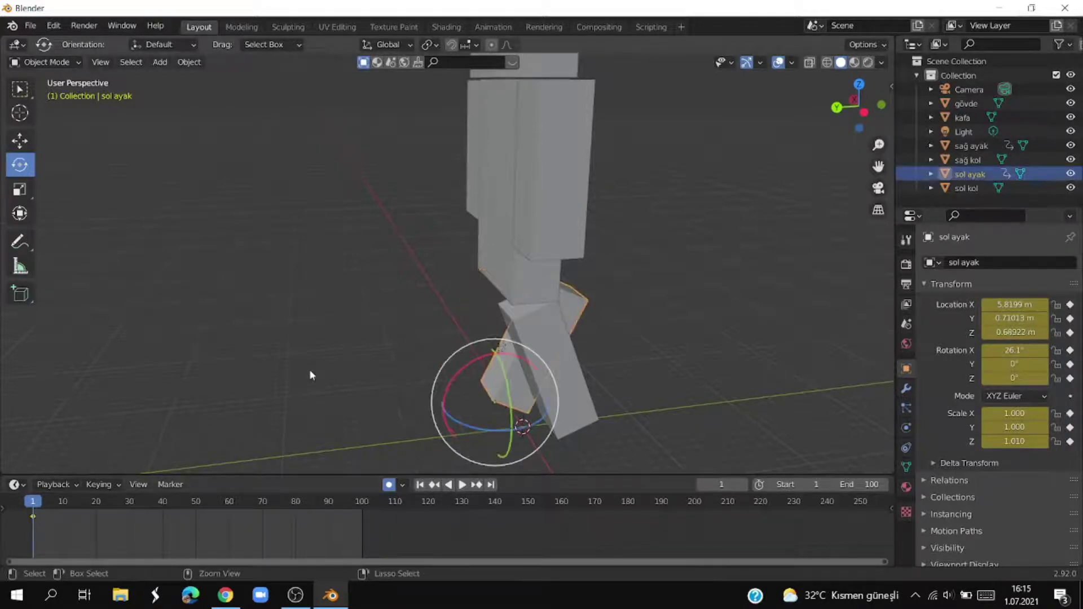
pyautogui.hotkey('ctrl', 'z')
pyautogui.moveTo(306, 372); pyautogui.dragTo(590, 381, button='middle')
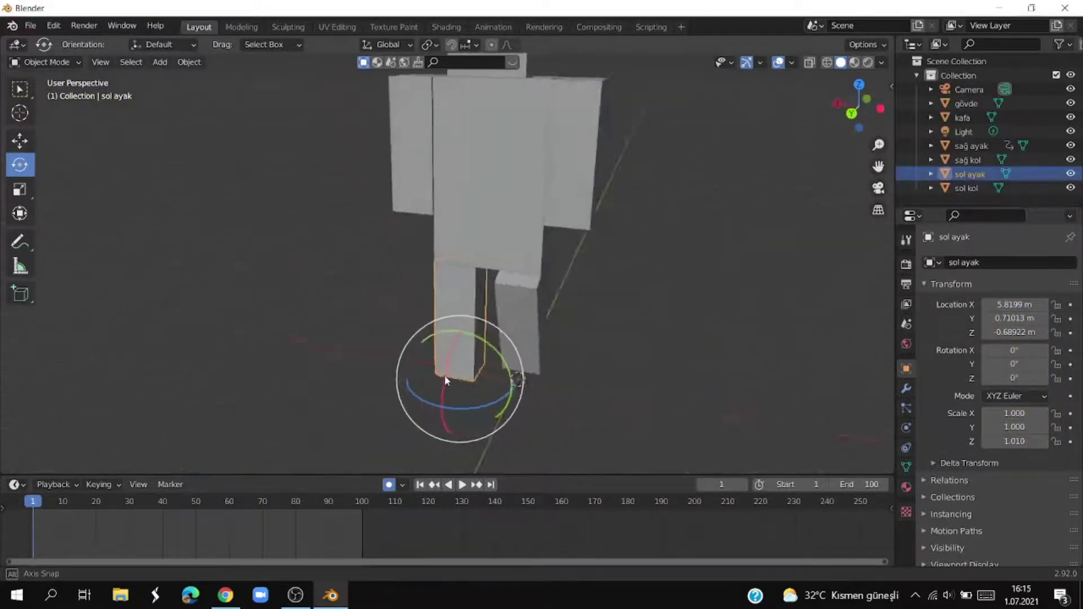
pyautogui.click(590, 381)
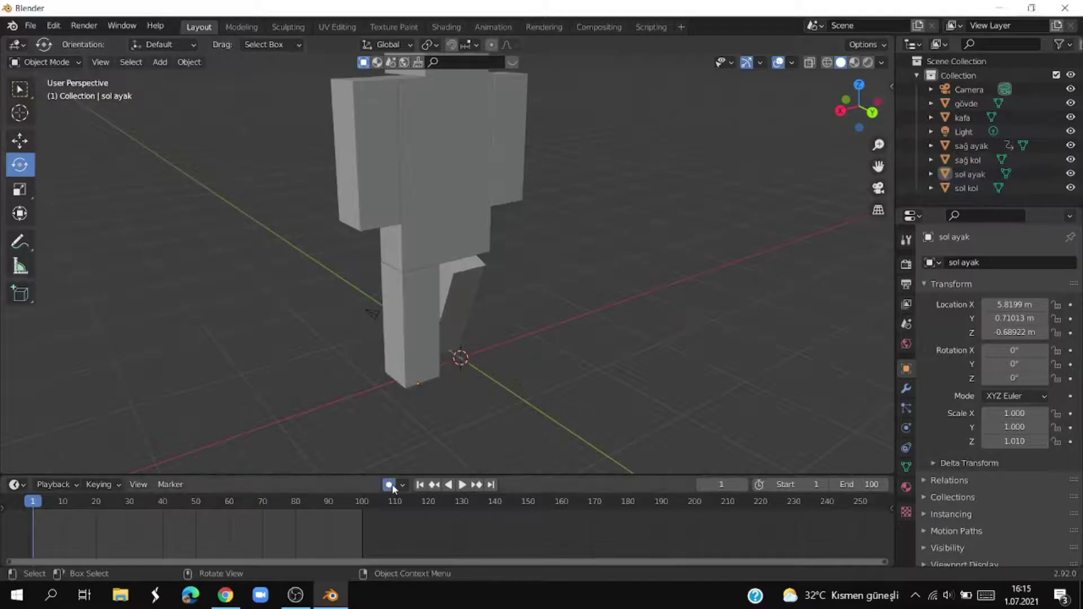
pyautogui.moveTo(363, 450); pyautogui.dragTo(448, 426, button='middle')
pyautogui.click(361, 389)
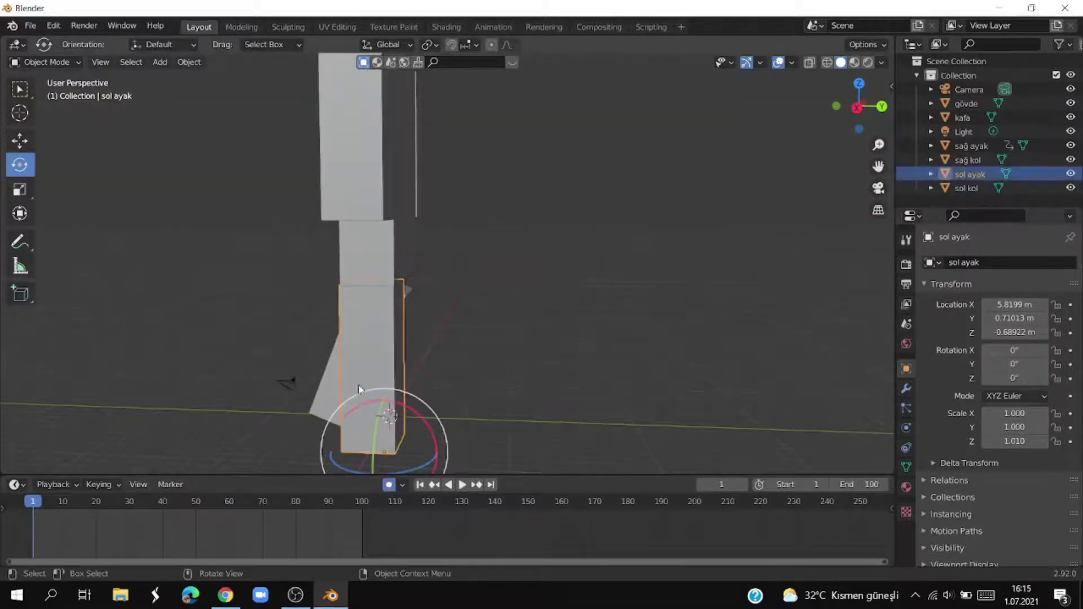
pyautogui.moveTo(379, 404); pyautogui.dragTo(346, 408)
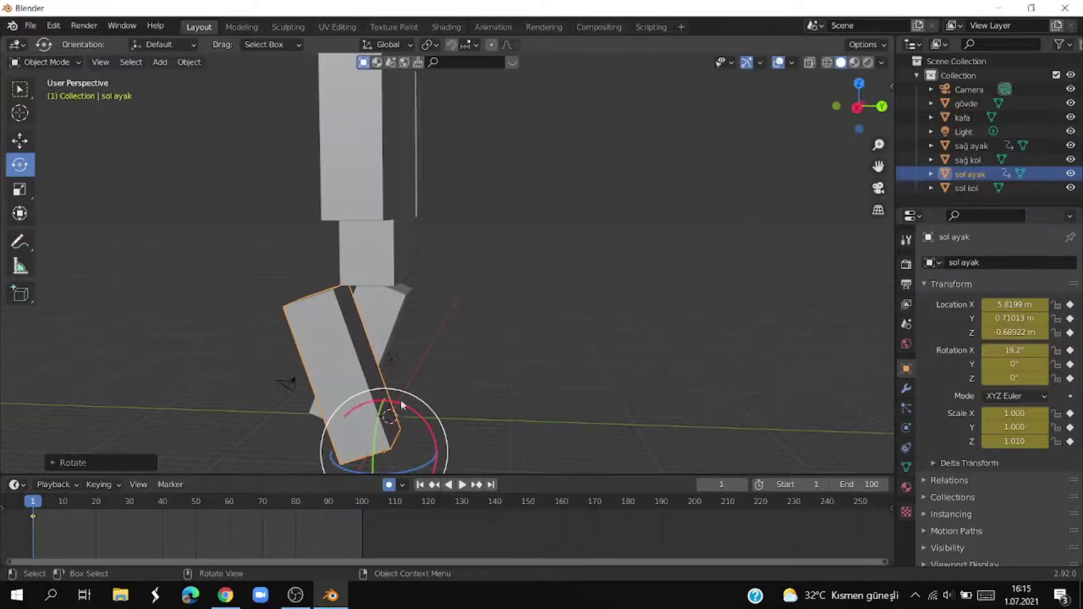
# Step: Seat the left leg at the hip in Right Orthographic view (Y 5.0582 m, Z −0.28286 m)
pyautogui.moveTo(519, 377); pyautogui.dragTo(541, 363, button='middle')
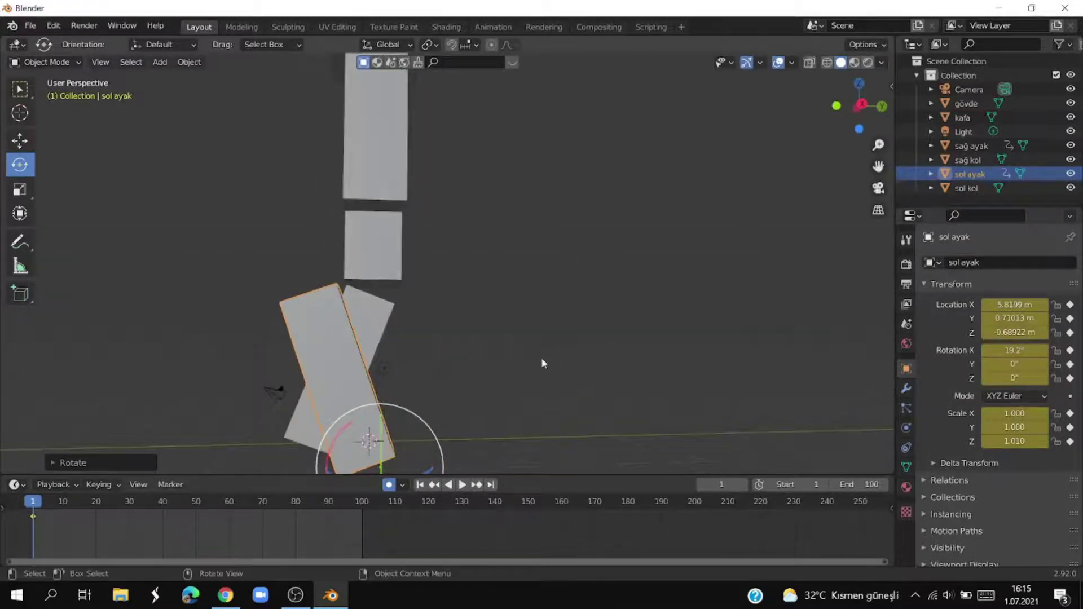
pyautogui.click(862, 106)
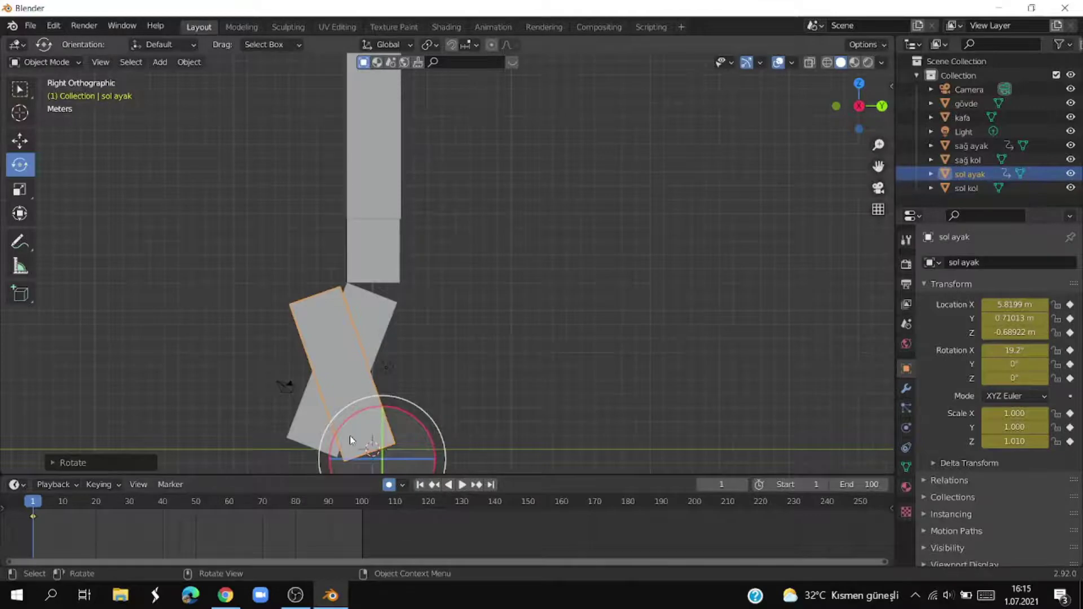
pyautogui.press('g')
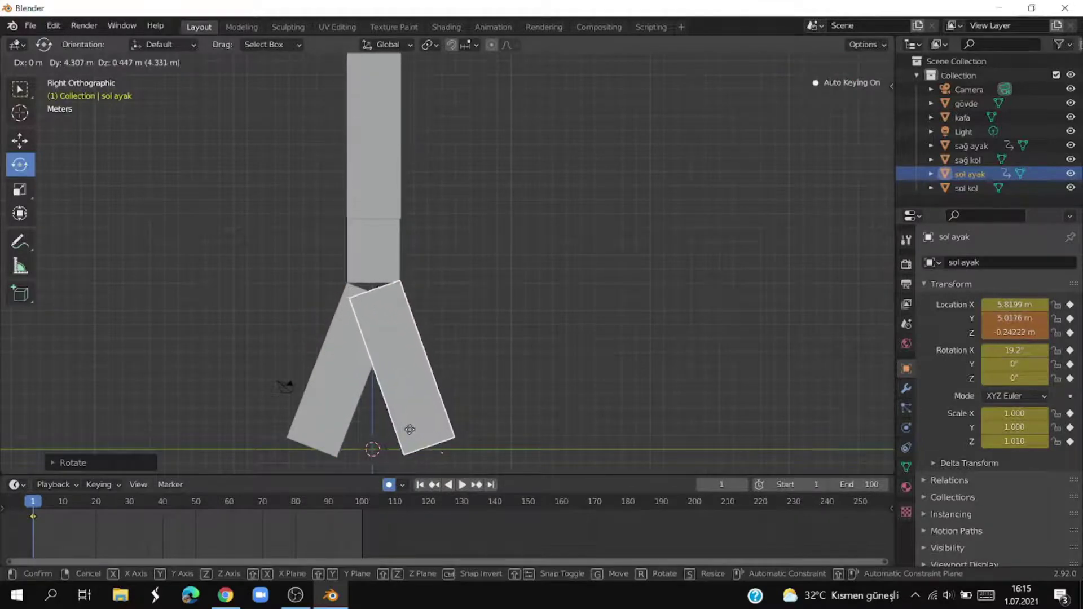
pyautogui.click(412, 435)
pyautogui.click(535, 397)
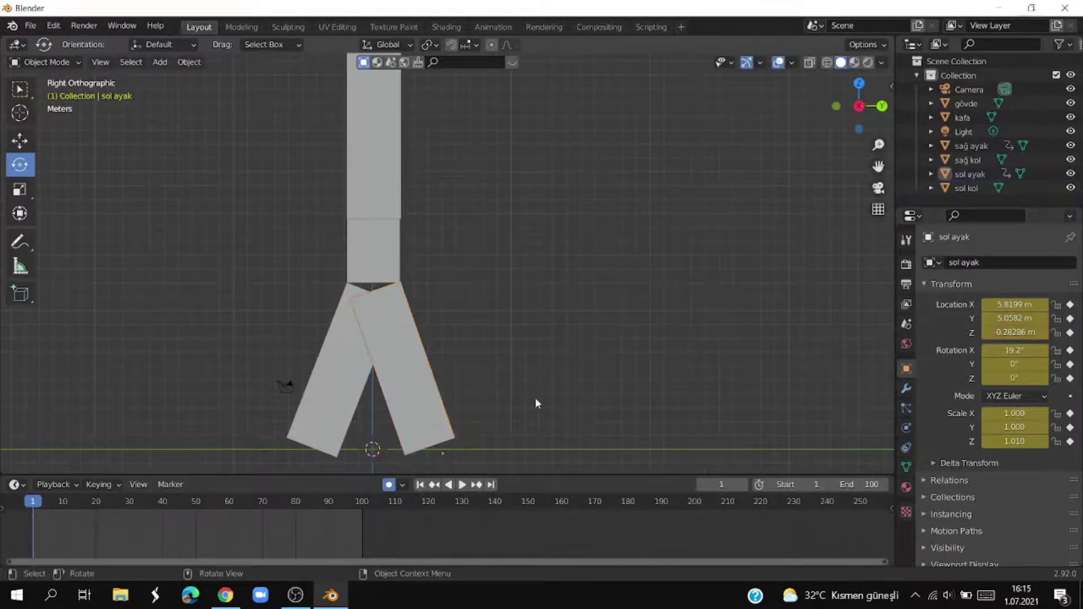
pyautogui.moveTo(535, 397)
pyautogui.mouseDown(button='middle')
pyautogui.moveTo(418, 420)
pyautogui.moveTo(640, 310)
pyautogui.moveTo(471, 360)
pyautogui.mouseUp(button='middle')
# Step: With Auto Keying on, rotate 'sağ kol' to −28.9° on X and move it to Y −4.919 m
pyautogui.click(508, 250)
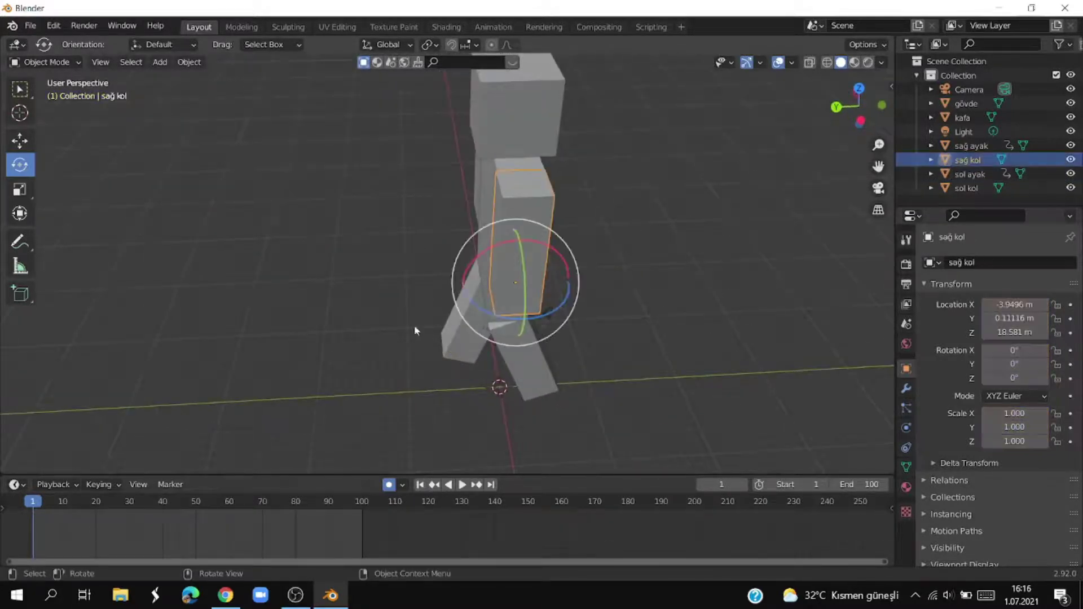
pyautogui.click(388, 485)
pyautogui.moveTo(663, 305)
pyautogui.mouseDown(button='middle')
pyautogui.moveTo(648, 245)
pyautogui.moveTo(673, 167)
pyautogui.moveTo(661, 130)
pyautogui.mouseUp(button='middle')
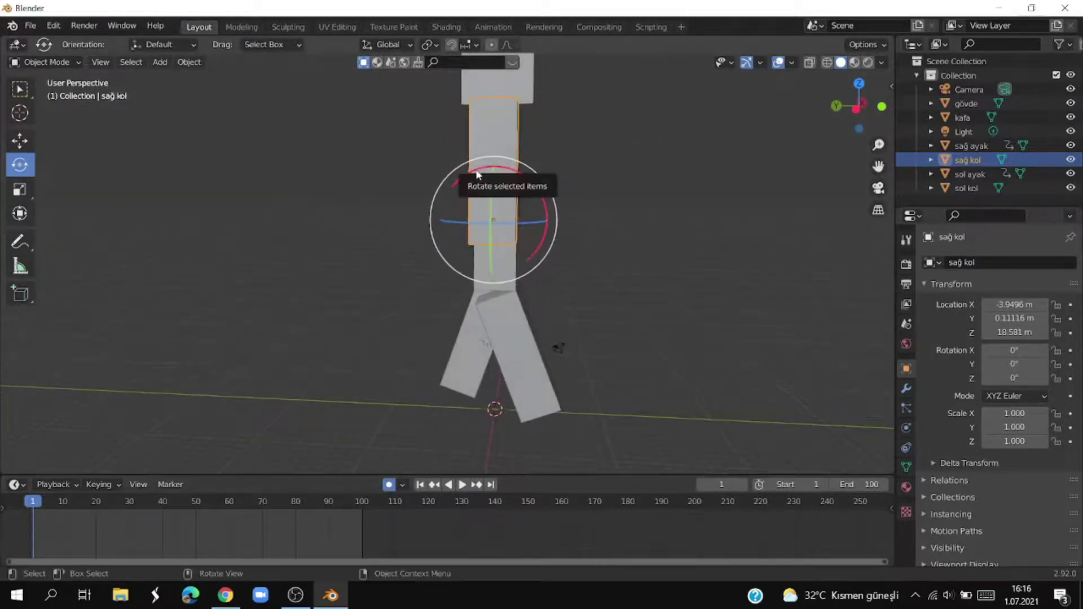
pyautogui.moveTo(471, 174); pyautogui.dragTo(451, 178)
pyautogui.press('g')
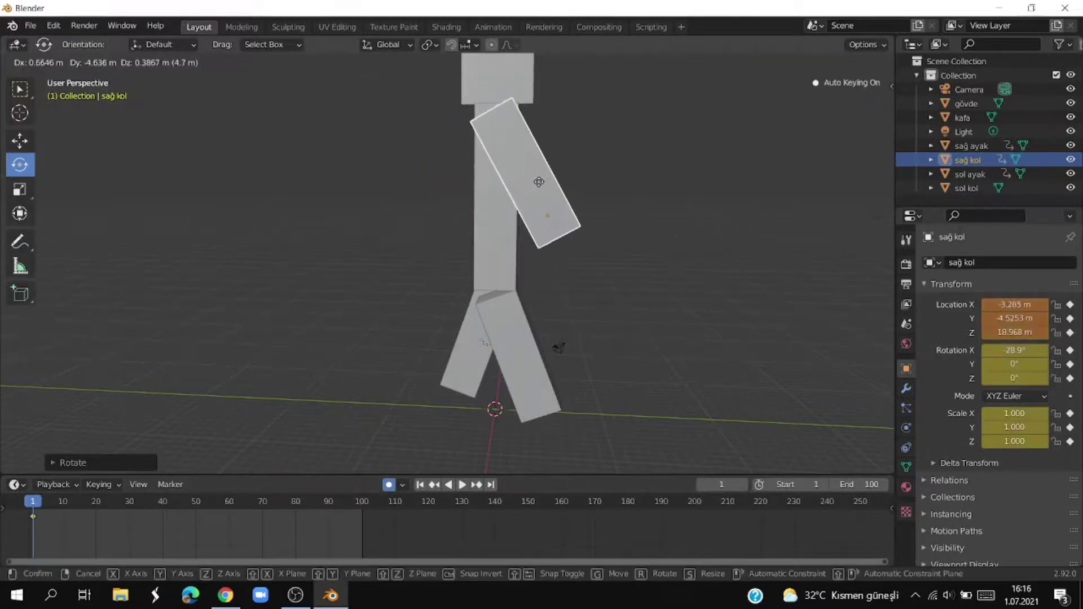
pyautogui.click(544, 191)
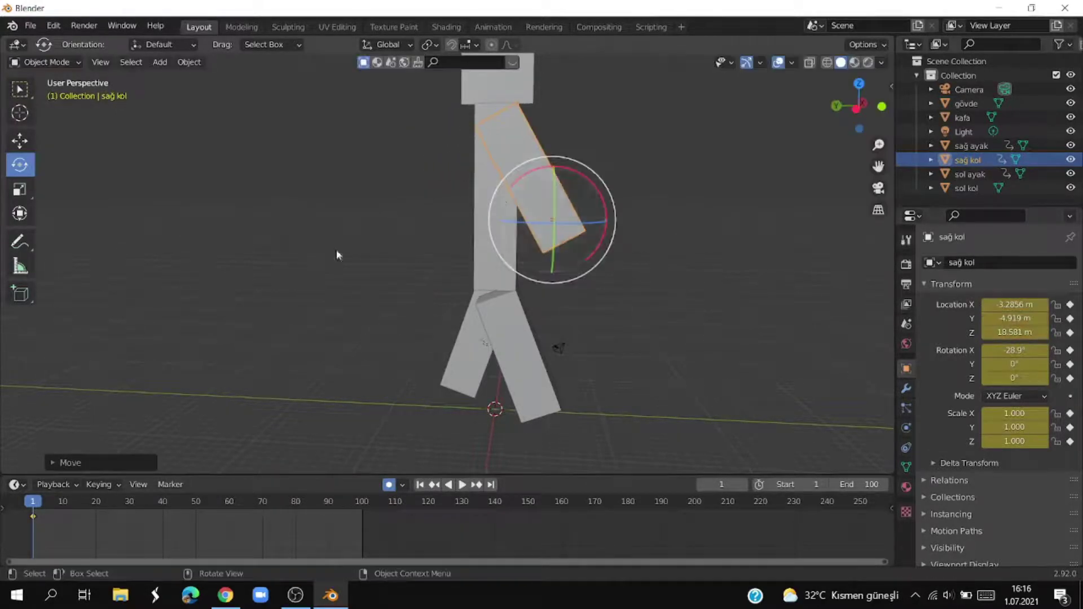
pyautogui.click(234, 283)
pyautogui.moveTo(361, 307)
pyautogui.mouseDown(button='middle')
pyautogui.moveTo(528, 319)
pyautogui.moveTo(713, 304)
pyautogui.moveTo(456, 211)
pyautogui.mouseUp(button='middle')
# Step: Select 'sol kol' with Auto Keying on, rotate it on X and move it in side view
pyautogui.click(403, 179)
pyautogui.moveTo(404, 179); pyautogui.dragTo(395, 271, button='middle')
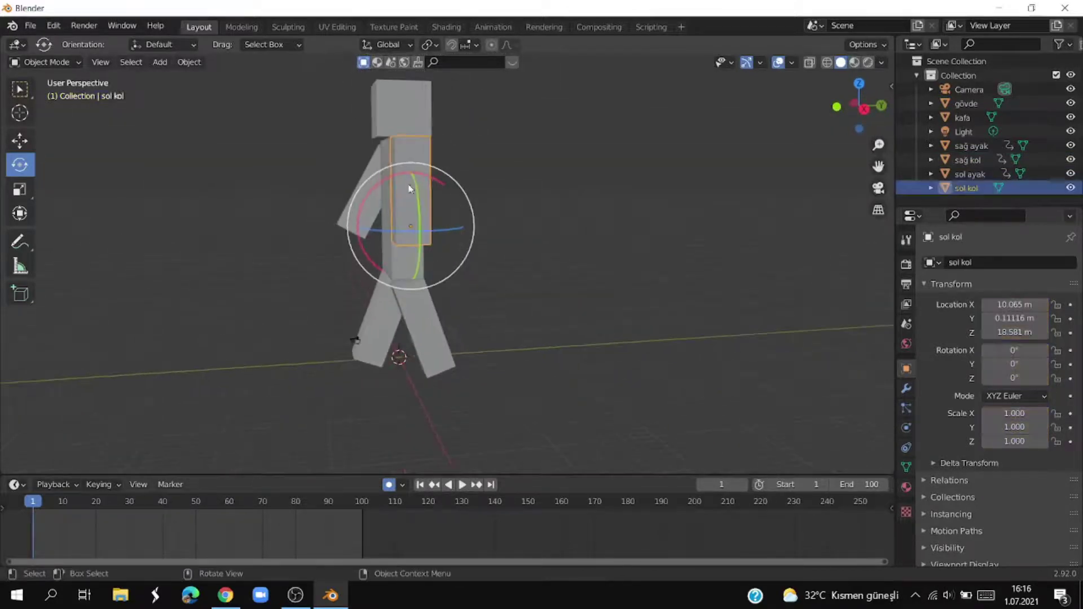
pyautogui.click(388, 484)
pyautogui.moveTo(390, 170)
pyautogui.mouseDown()
pyautogui.moveTo(357, 191)
pyautogui.moveTo(351, 182)
pyautogui.mouseUp()
pyautogui.click(858, 107)
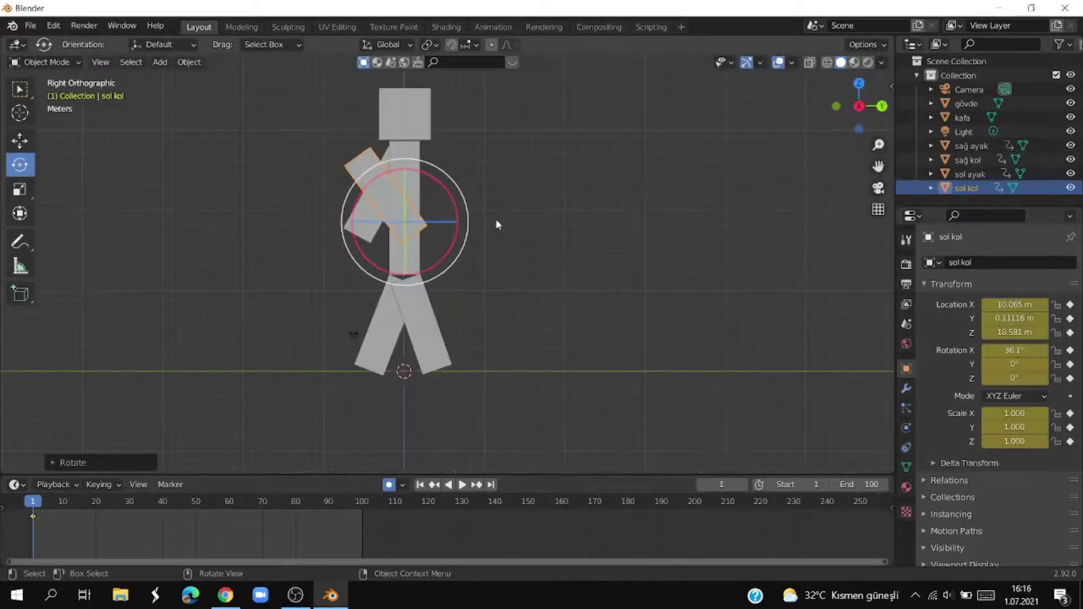
pyautogui.press('g')
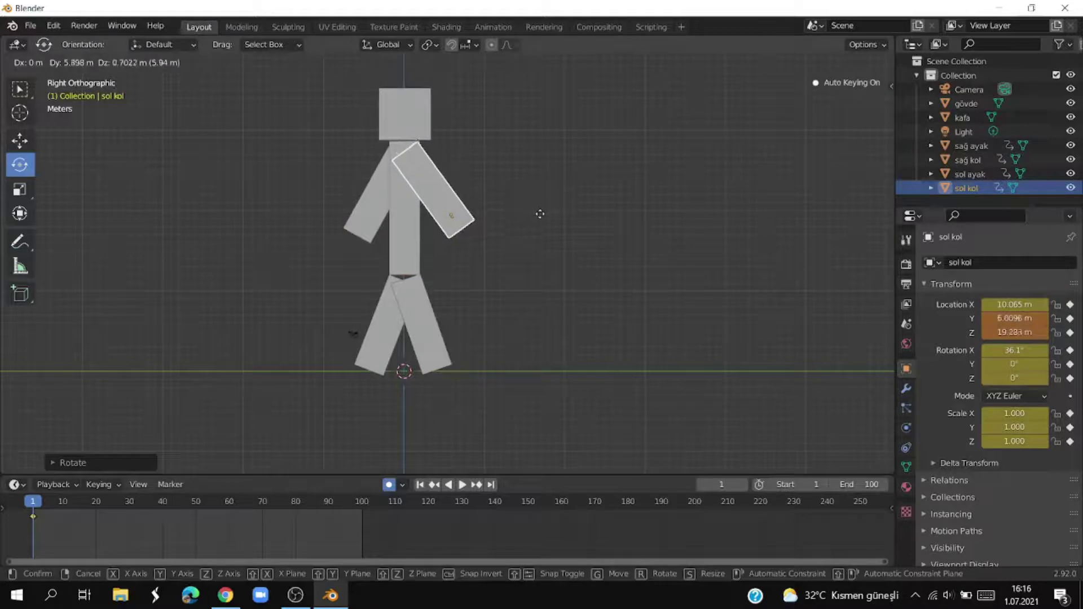
pyautogui.click(540, 219)
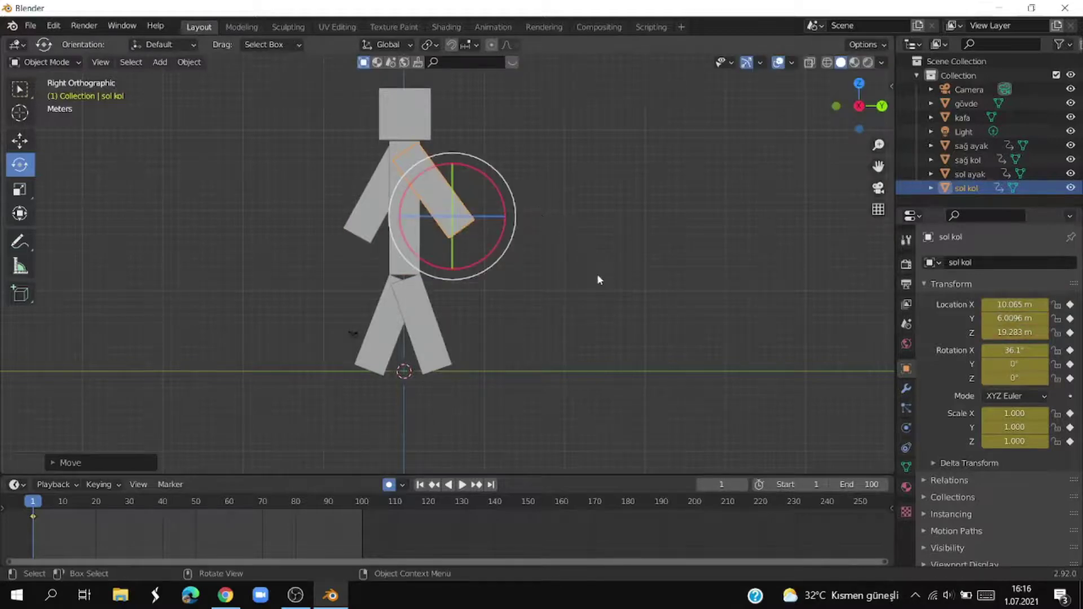
pyautogui.moveTo(599, 279); pyautogui.dragTo(623, 313, button='middle')
pyautogui.click(529, 370)
pyautogui.moveTo(529, 381); pyautogui.dragTo(357, 432, button='middle')
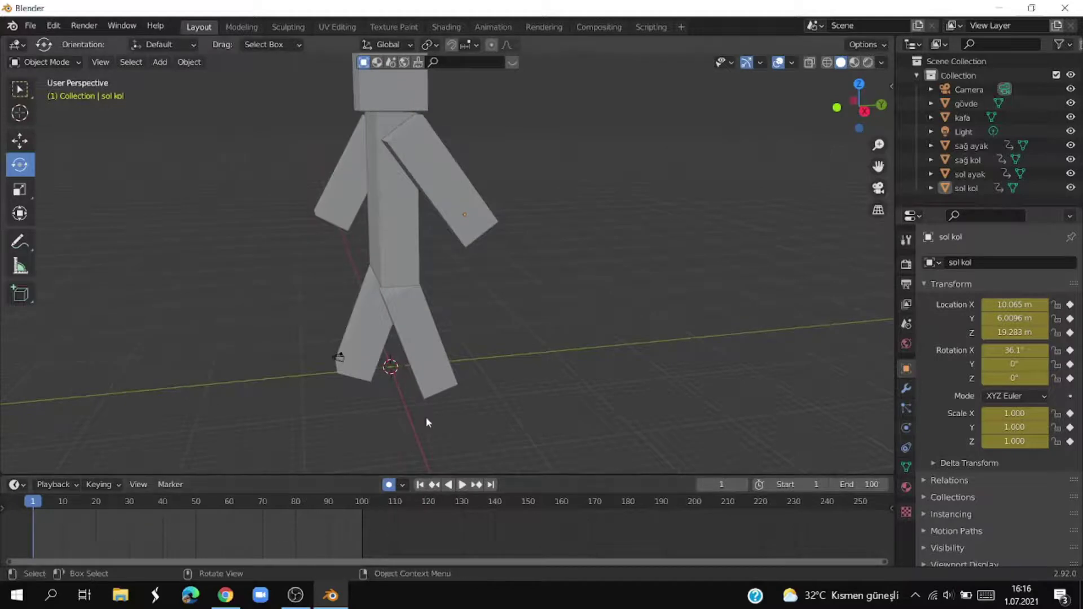
# Step: Undo, then swing the left arm forward to 37.7° and place it at the shoulder
pyautogui.hotkey('ctrl', 'z')
pyautogui.hotkey('ctrl', 'z')
pyautogui.hotkey('ctrl', 'z')
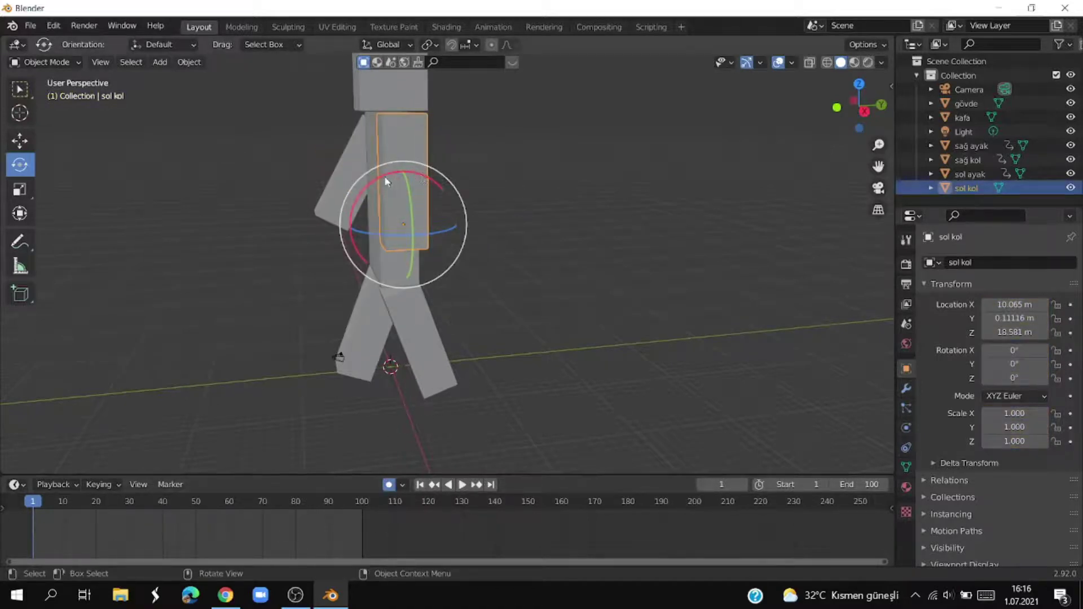
pyautogui.moveTo(384, 176); pyautogui.dragTo(357, 210)
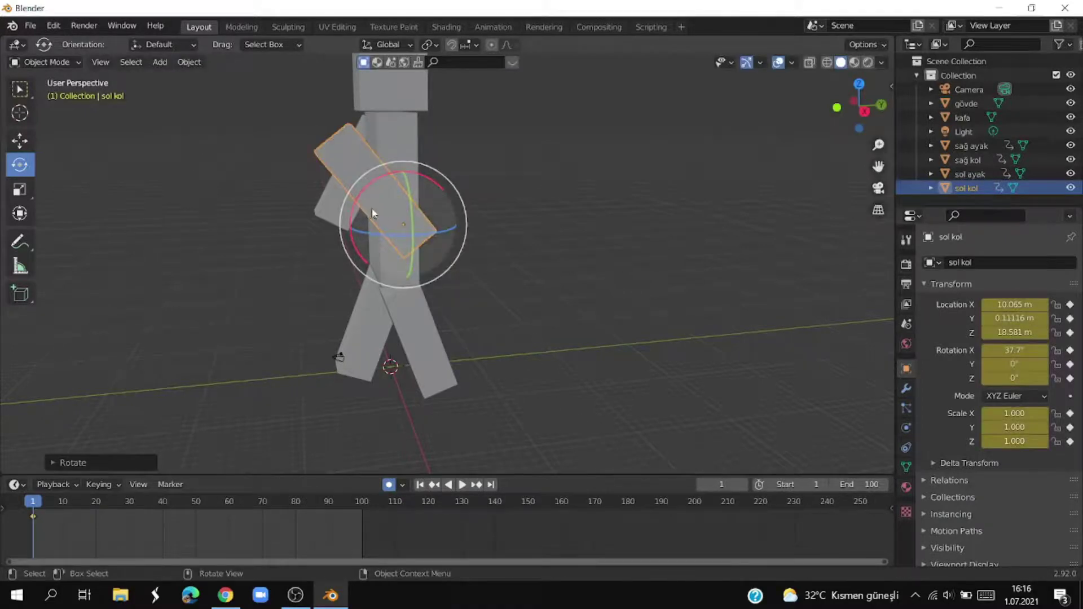
pyautogui.press('g')
pyautogui.click(451, 203)
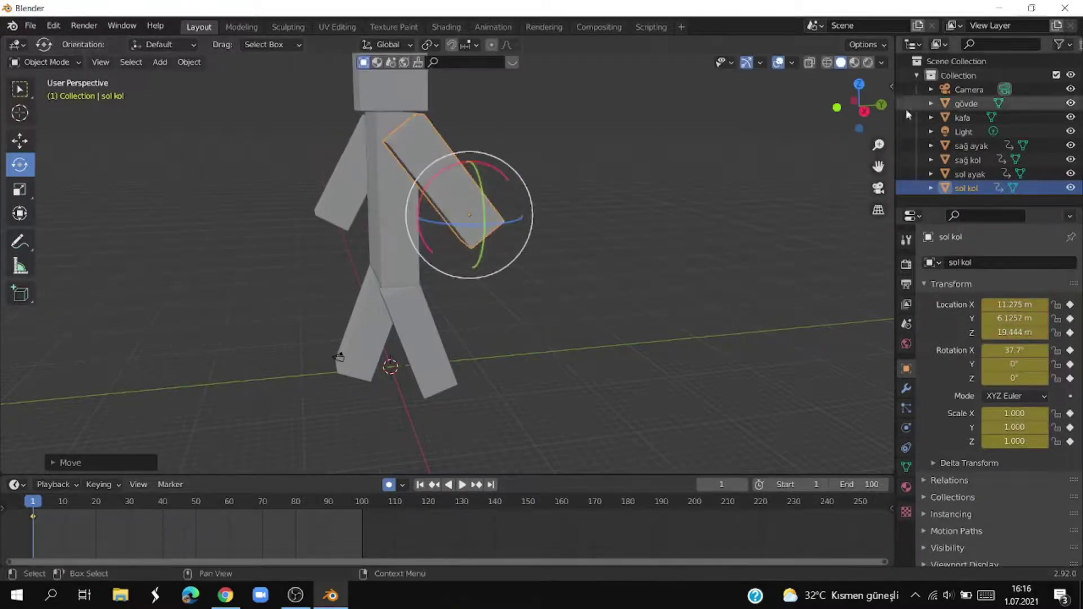
pyautogui.click(864, 111)
pyautogui.press('g')
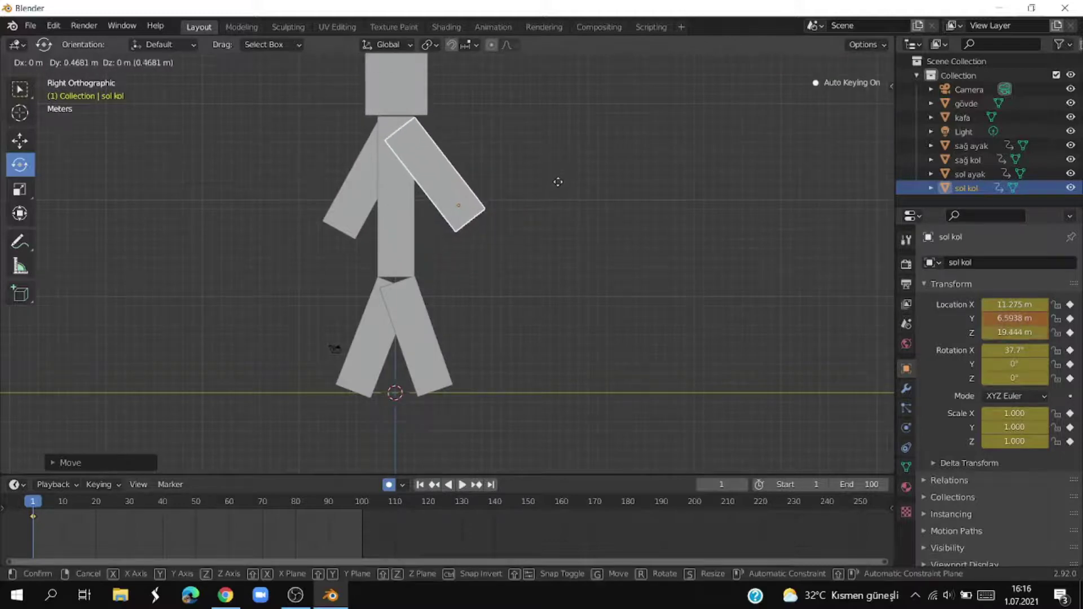
pyautogui.click(557, 181)
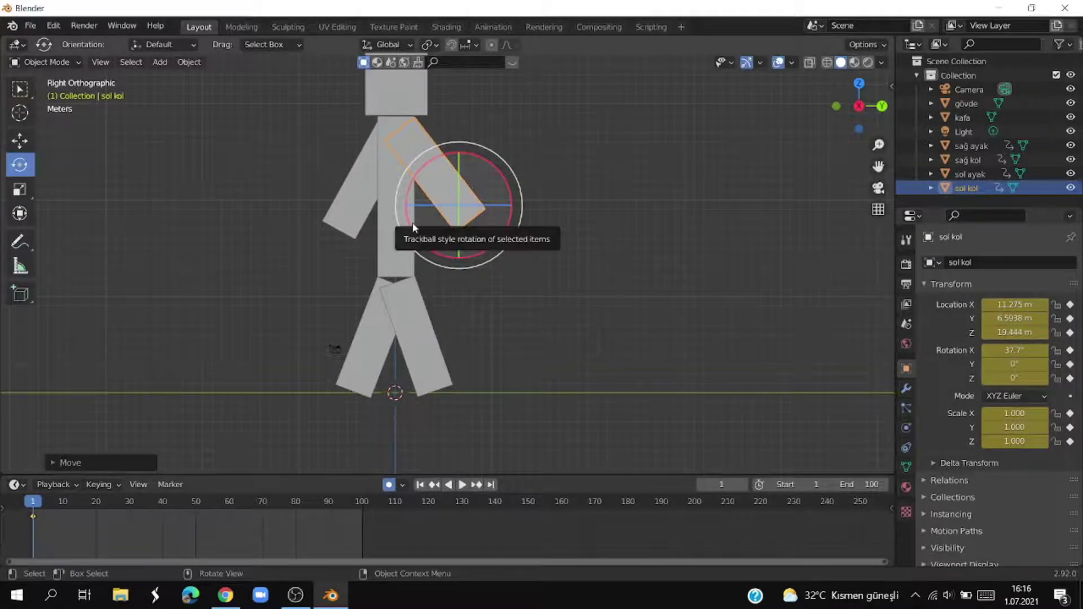
# Step: Ease the left arm back to 31.8° on X and reseat it at Y 5.5405 m, Z 19.151 m
pyautogui.moveTo(415, 222); pyautogui.dragTo(406, 217)
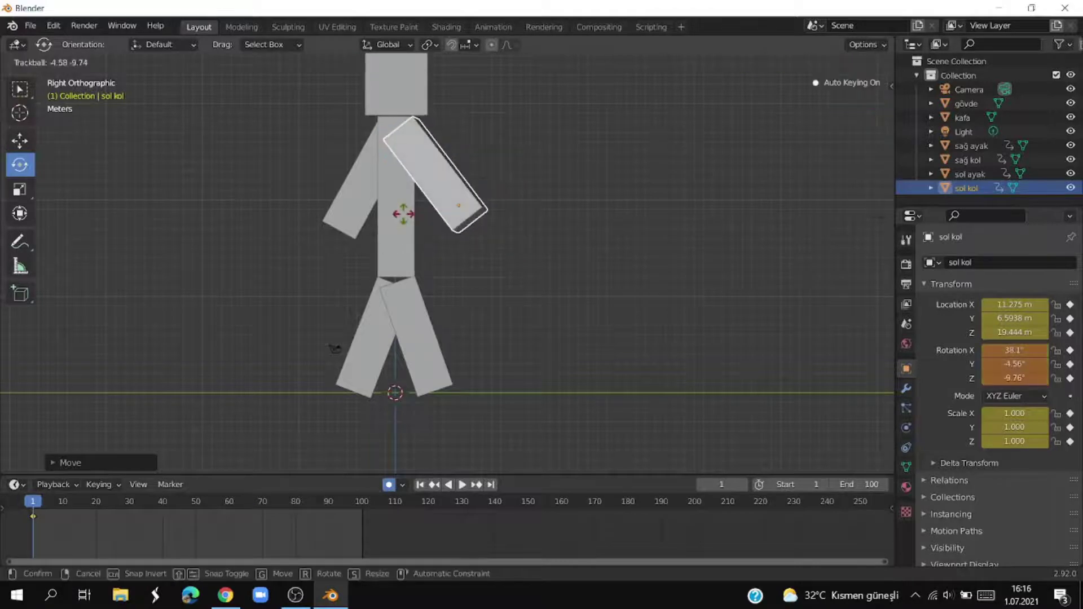
pyautogui.rightClick(407, 216)
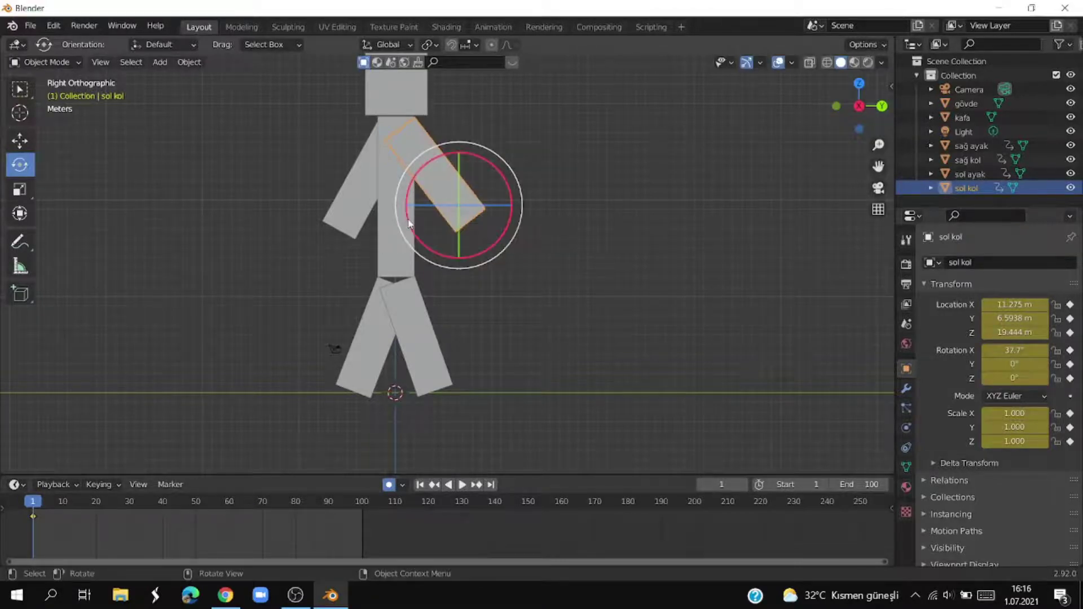
pyautogui.moveTo(414, 223); pyautogui.dragTo(457, 223)
pyautogui.press('g')
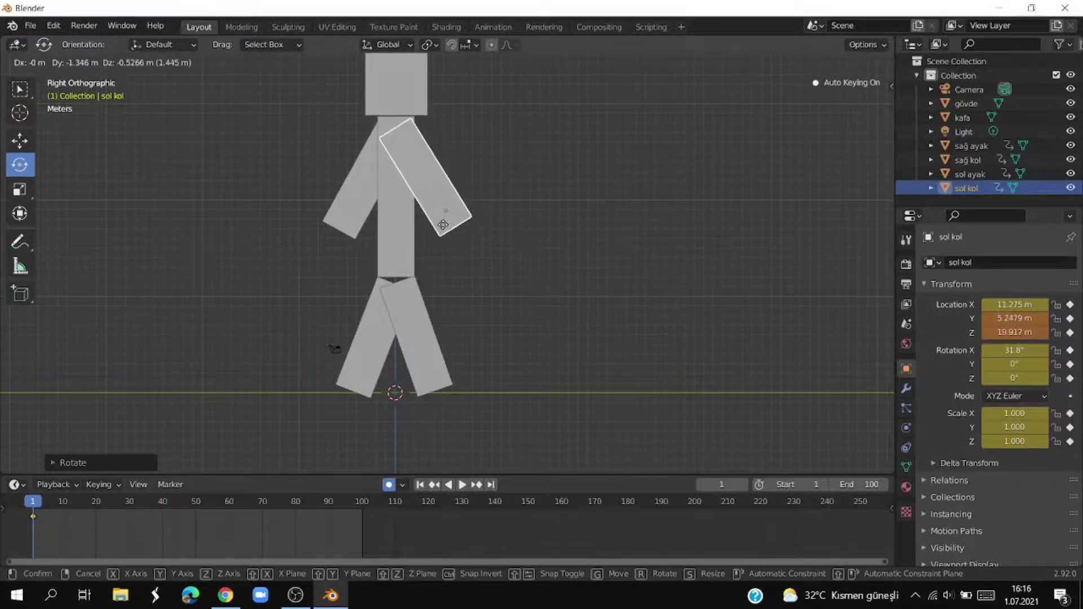
pyautogui.click(444, 224)
pyautogui.click(263, 183)
pyautogui.moveTo(263, 182)
pyautogui.mouseDown(button='middle')
pyautogui.moveTo(364, 234)
pyautogui.moveTo(611, 207)
pyautogui.moveTo(633, 306)
pyautogui.moveTo(684, 337)
pyautogui.moveTo(764, 336)
pyautogui.mouseUp(button='middle')
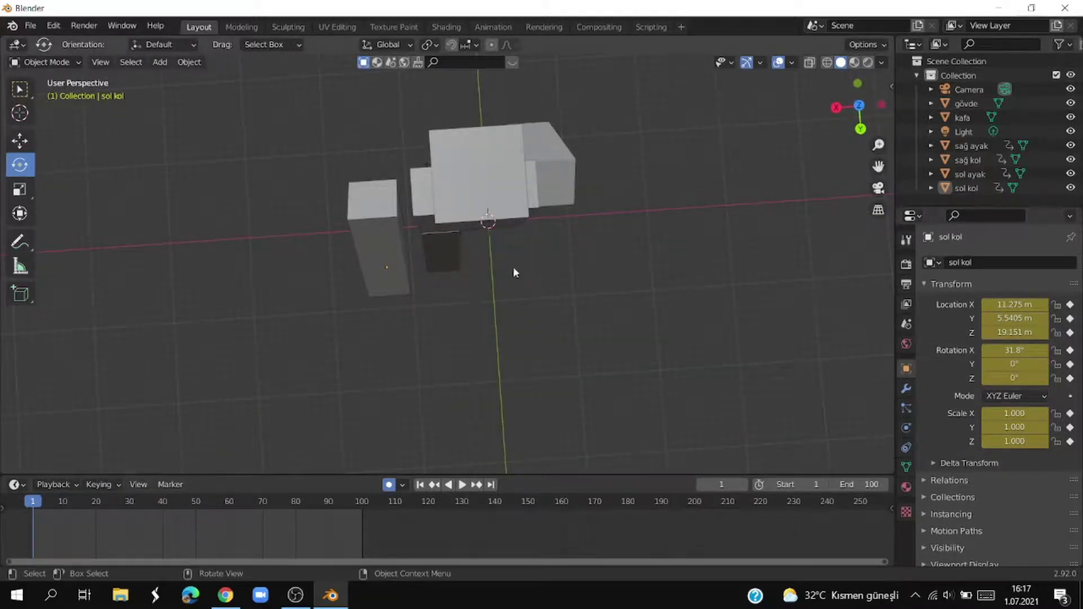
# Step: In top wireframe view, slide 'sol kol' along X to 10.104 m beside the torso
pyautogui.click(365, 235)
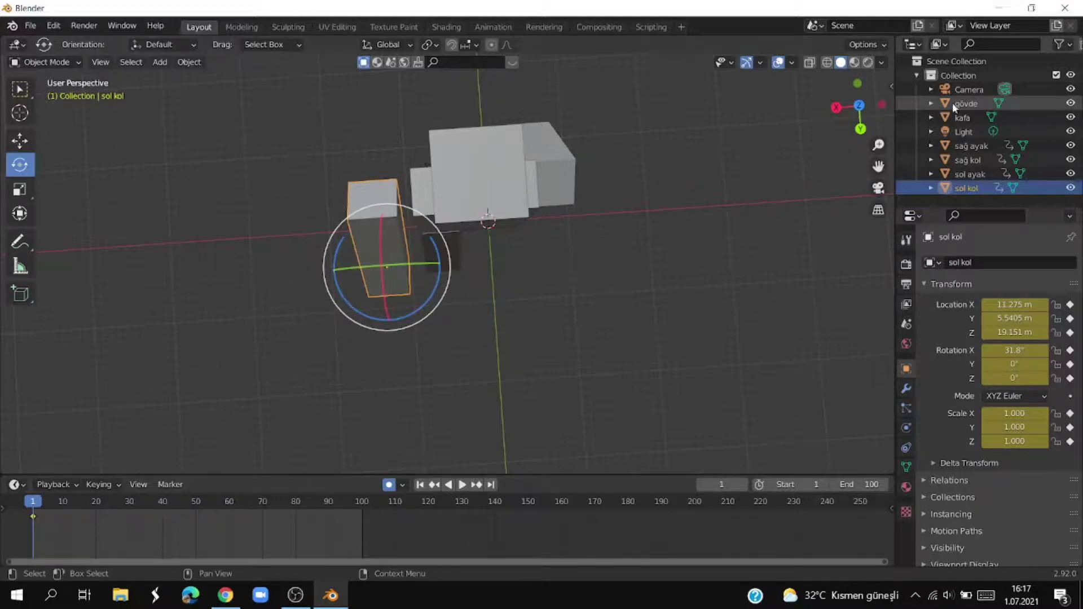
pyautogui.click(645, 306)
pyautogui.press('KP_7')
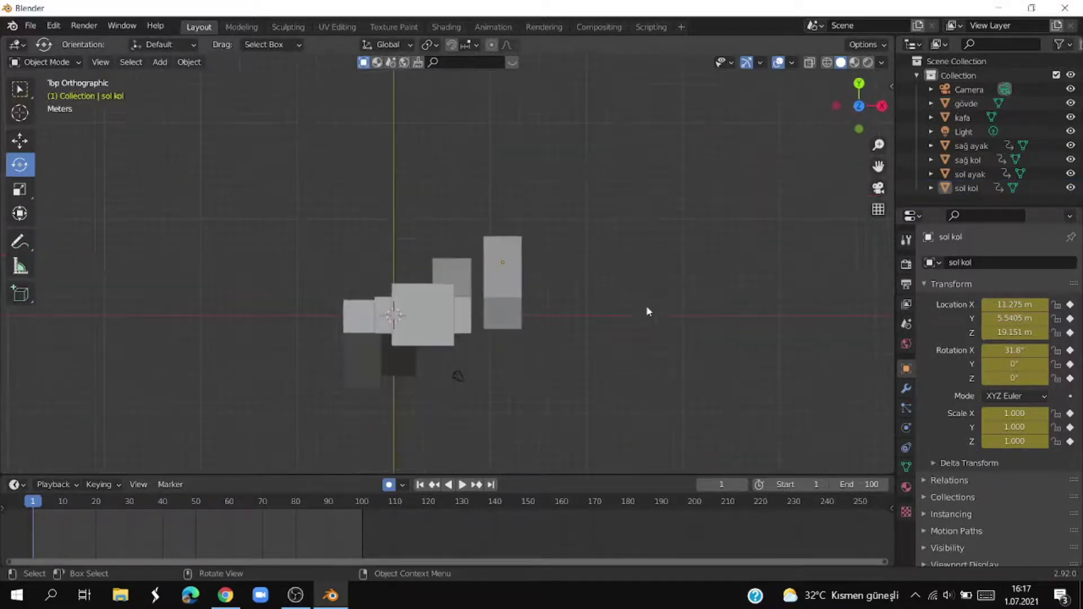
pyautogui.click(488, 312)
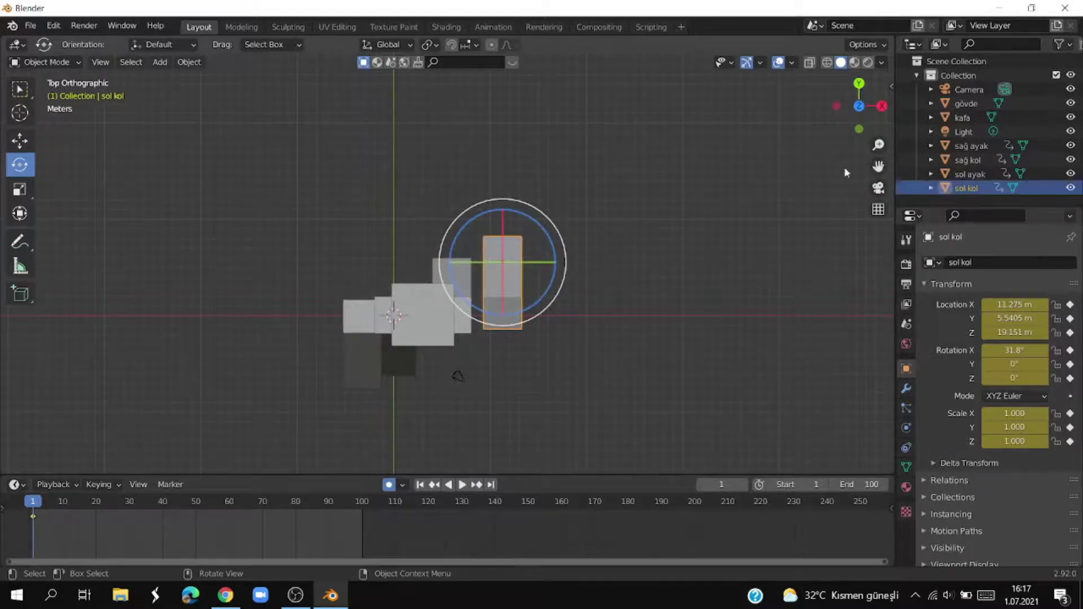
pyautogui.click(828, 62)
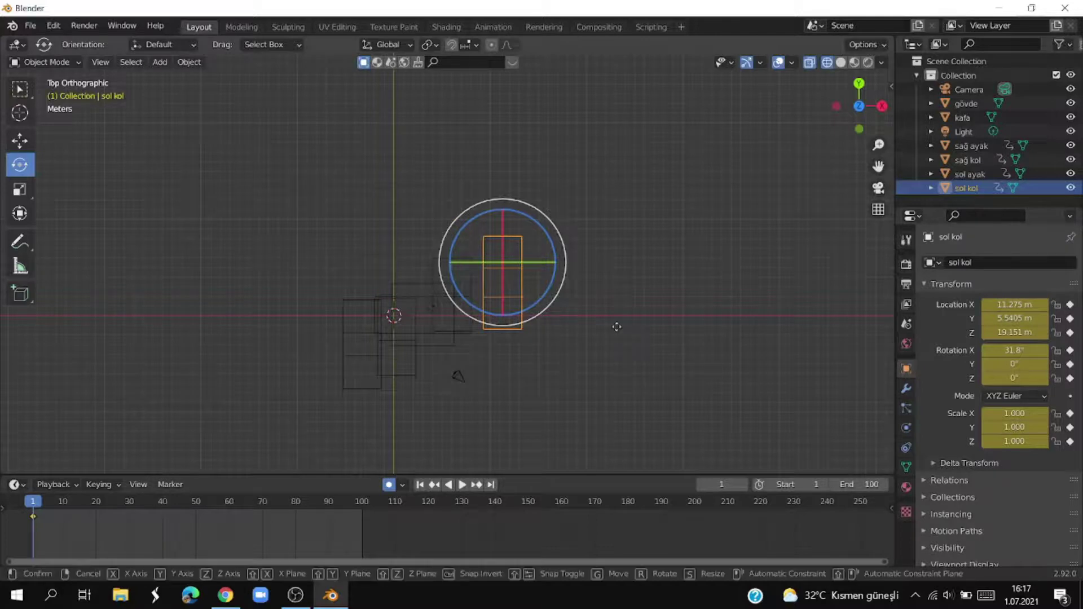
pyautogui.press('g')
pyautogui.press('x')
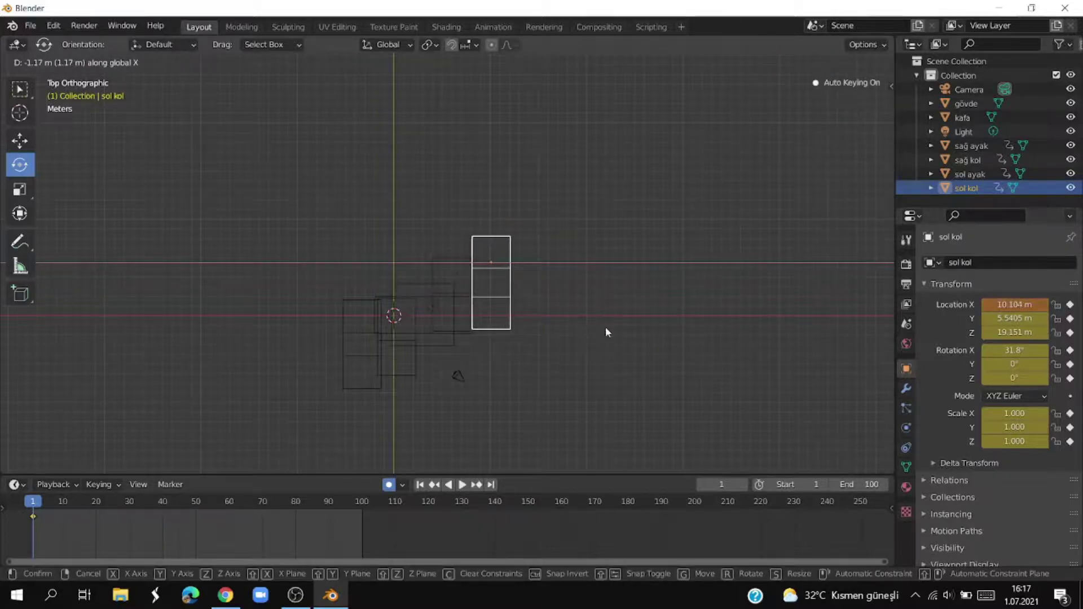
pyautogui.click(607, 332)
pyautogui.click(840, 68)
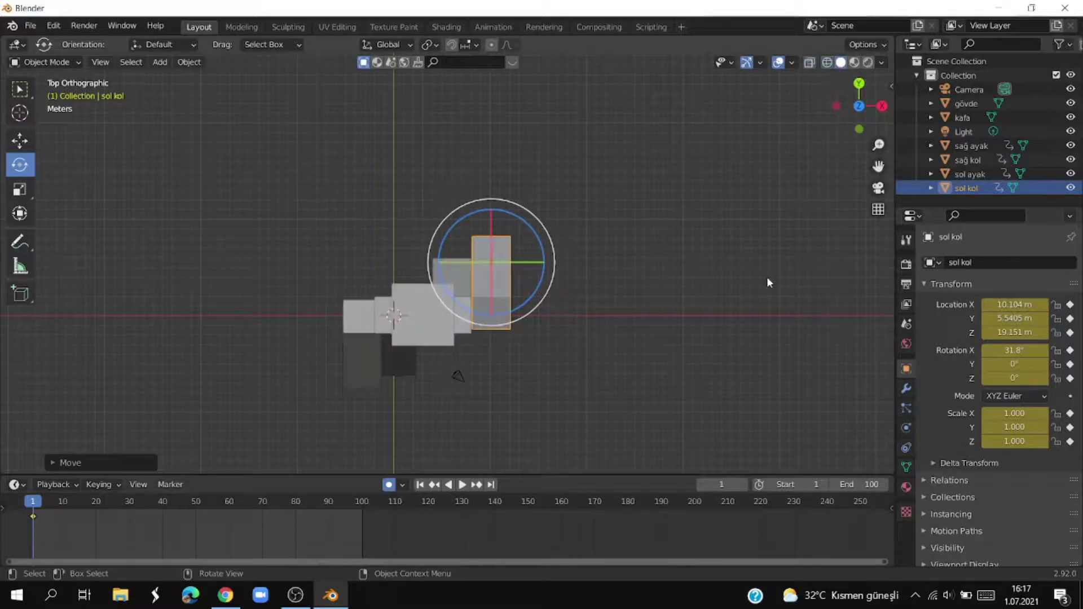
# Step: Slide 'sağ kol' along X to −3.9853 m with the Move gizmo
pyautogui.moveTo(767, 276)
pyautogui.mouseDown(button='middle')
pyautogui.moveTo(758, 208)
pyautogui.moveTo(675, 131)
pyautogui.moveTo(624, 143)
pyautogui.moveTo(750, 166)
pyautogui.mouseUp(button='middle')
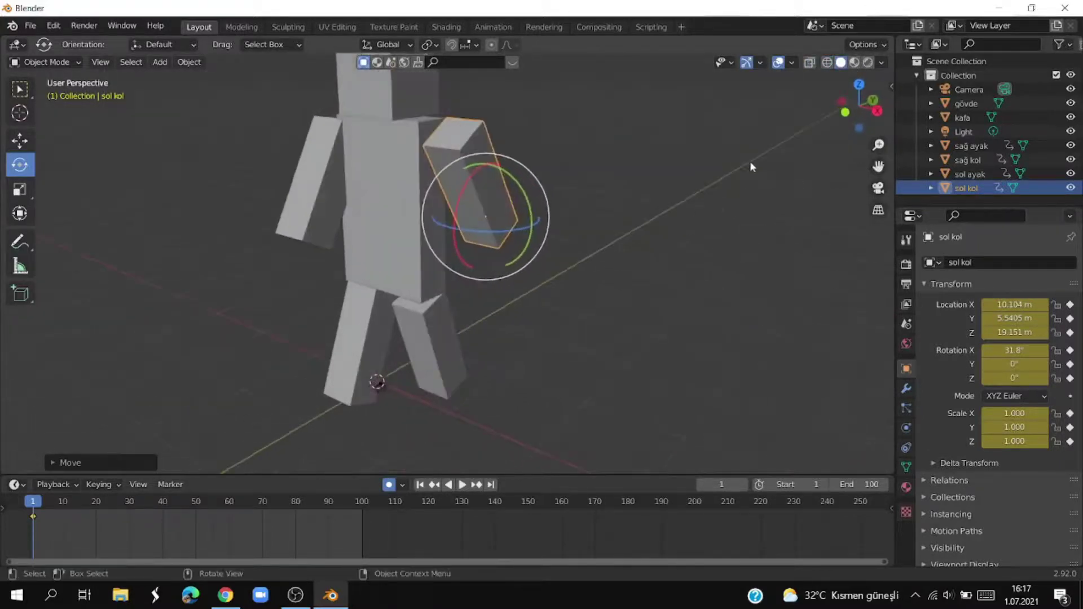
pyautogui.moveTo(756, 214); pyautogui.dragTo(810, 208, button='middle')
pyautogui.click(340, 194)
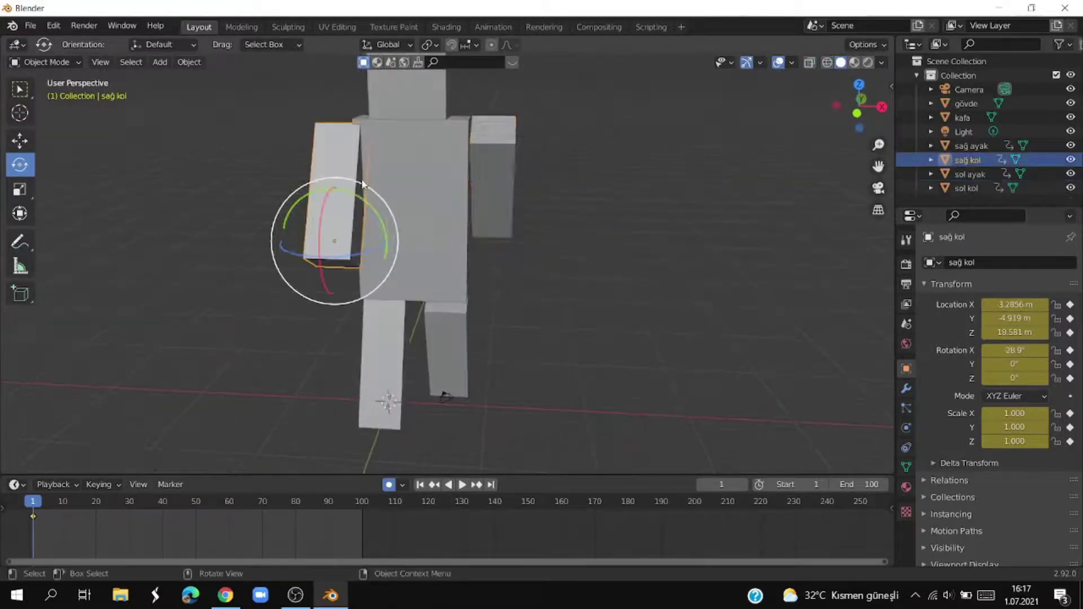
pyautogui.click(20, 140)
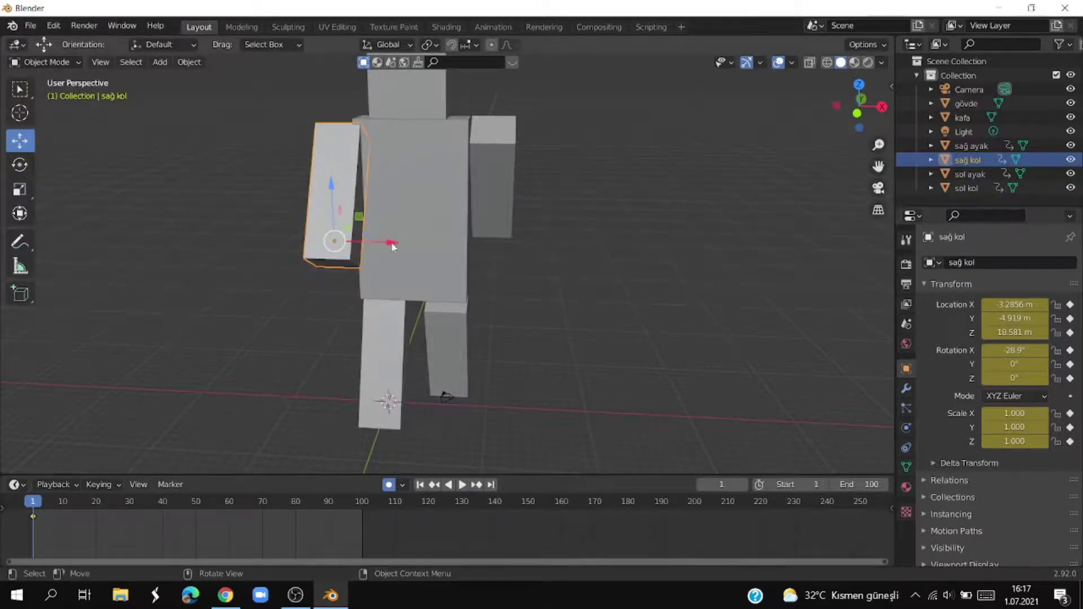
pyautogui.moveTo(395, 244); pyautogui.dragTo(386, 245)
pyautogui.moveTo(249, 339)
pyautogui.mouseDown(button='middle')
pyautogui.moveTo(277, 397)
pyautogui.moveTo(296, 374)
pyautogui.moveTo(466, 343)
pyautogui.mouseUp(button='middle')
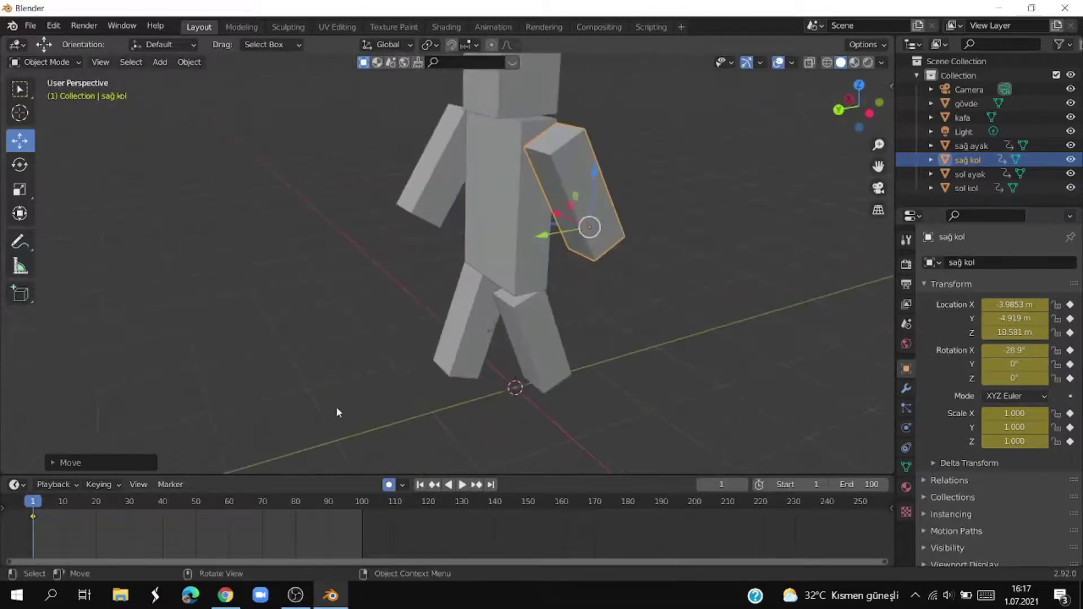
# Step: Select 'sağ ayak', move the playhead to frame 5 and switch to the Rotate tool
pyautogui.click(552, 353)
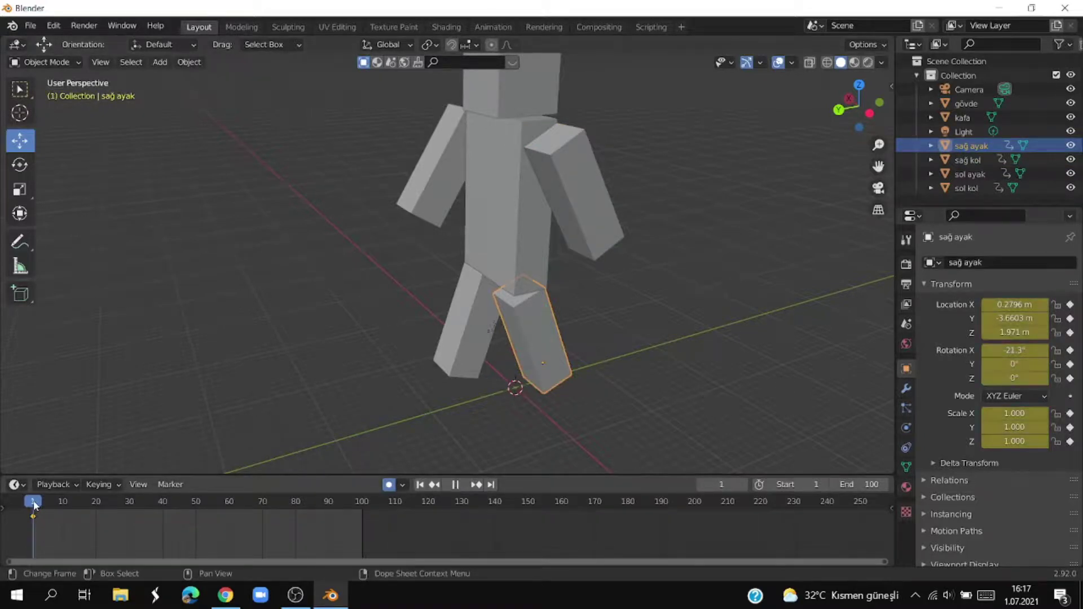
pyautogui.moveTo(35, 504); pyautogui.dragTo(64, 506)
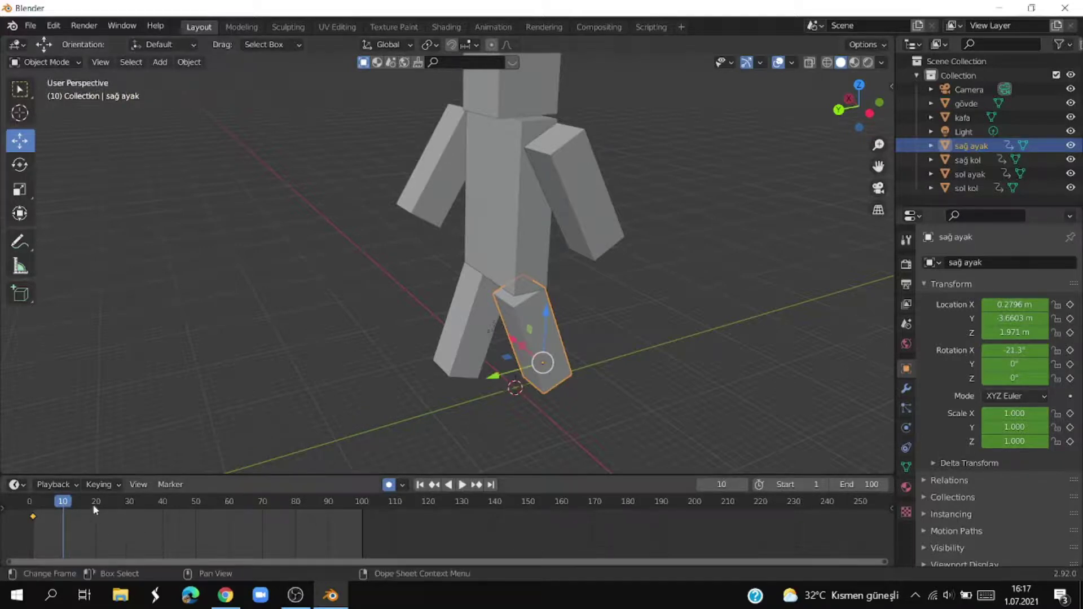
pyautogui.moveTo(50, 501); pyautogui.dragTo(61, 503)
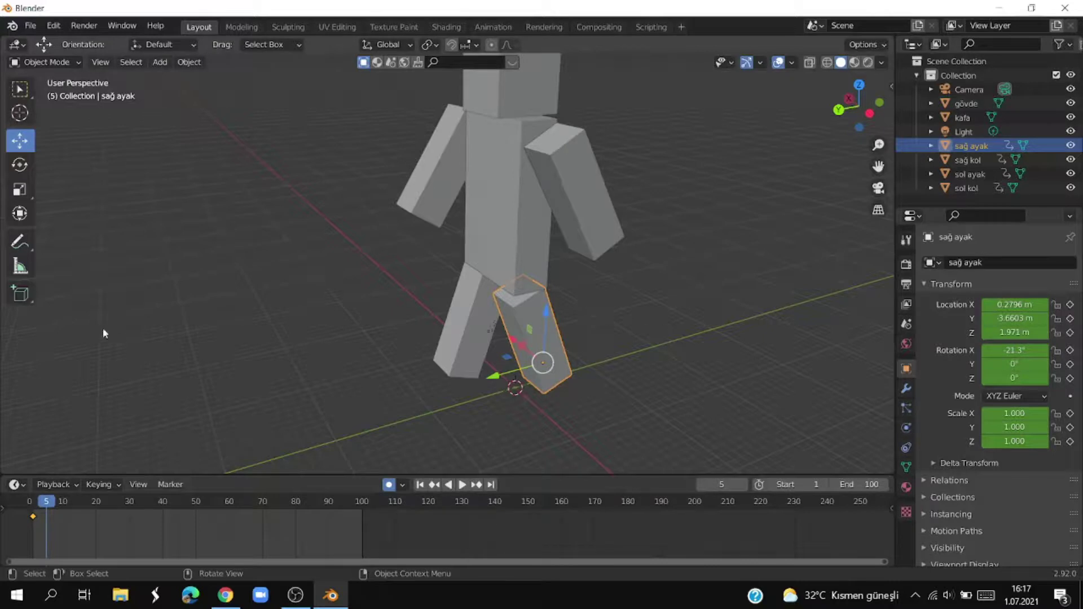
pyautogui.click(19, 166)
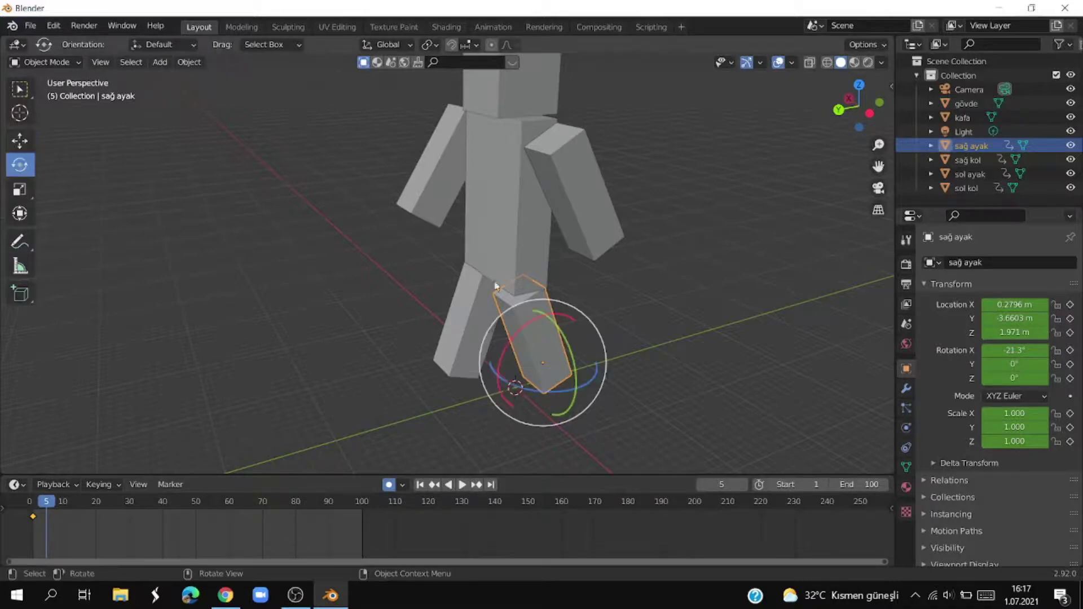
pyautogui.click(869, 115)
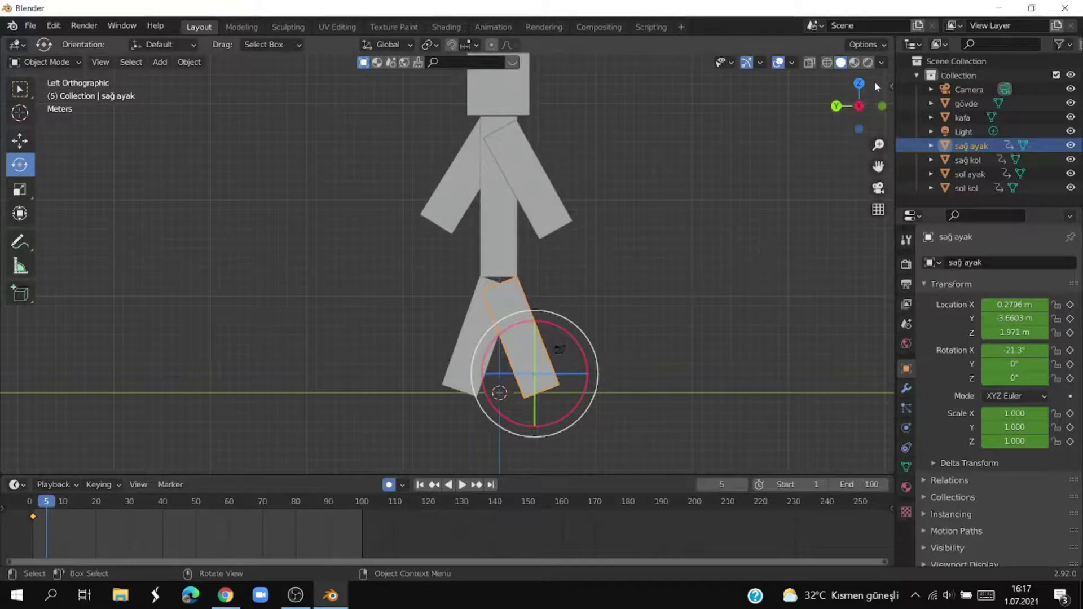
pyautogui.moveTo(866, 110); pyautogui.dragTo(859, 126)
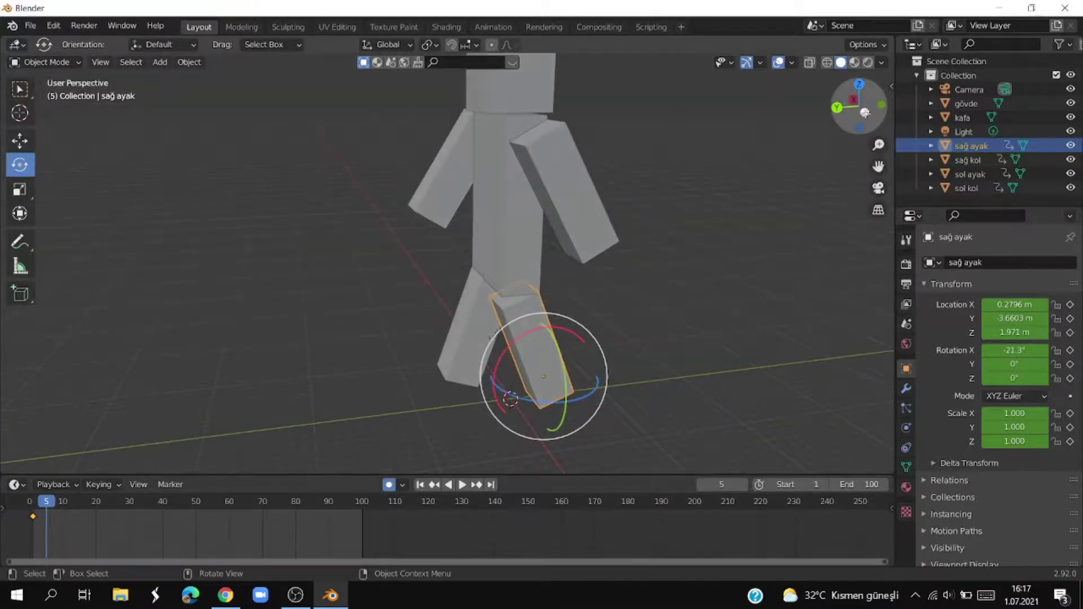
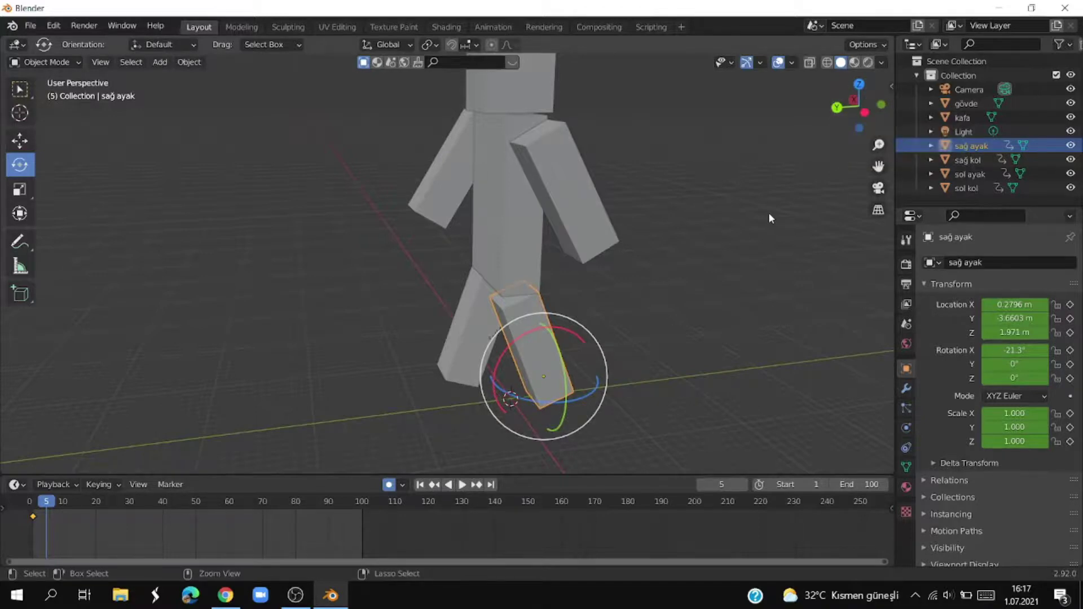
# Step: In Left Ortho view, swing the right leg (sağ ayak) the opposite way and reposition it
pyautogui.press('ctrl+KP_3')
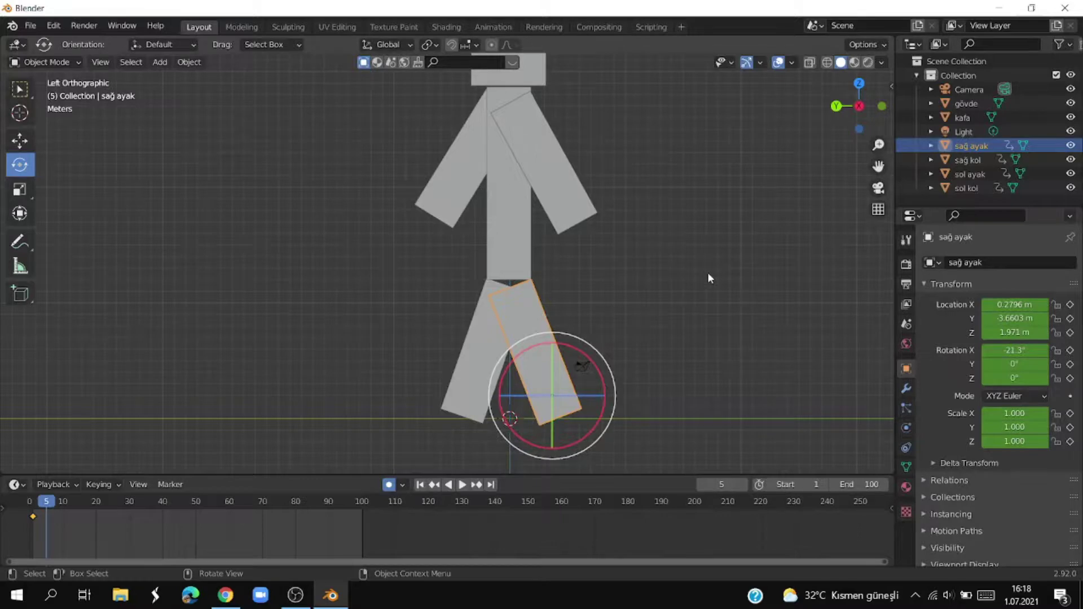
pyautogui.moveTo(695, 298); pyautogui.dragTo(676, 276, button='middle')
pyautogui.press('ctrl+KP_3')
pyautogui.moveTo(527, 441)
pyautogui.mouseDown()
pyautogui.moveTo(474, 441)
pyautogui.moveTo(458, 419)
pyautogui.mouseUp()
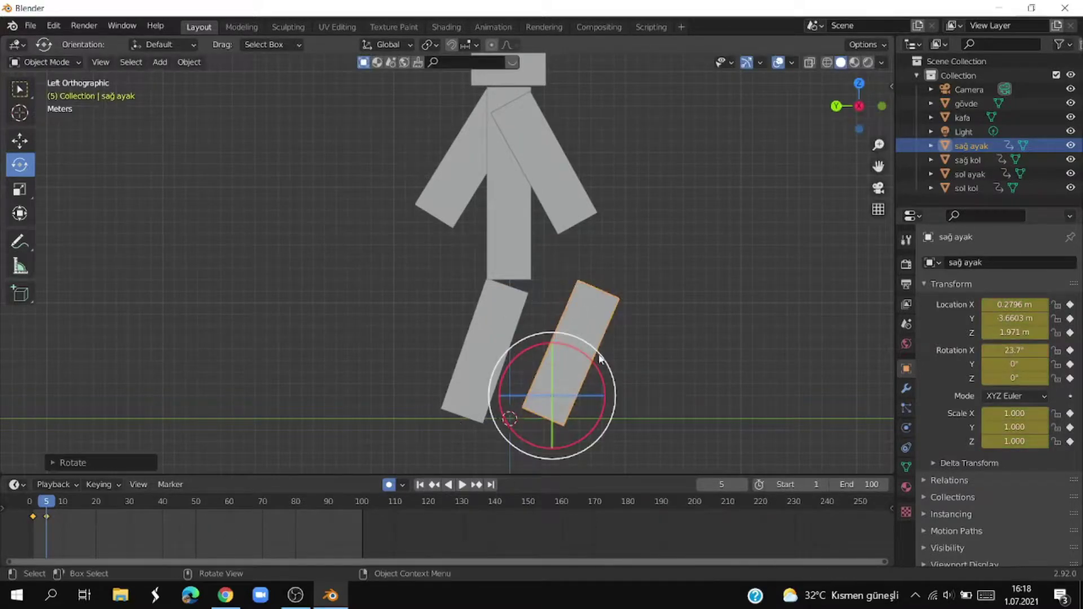
pyautogui.press('g')
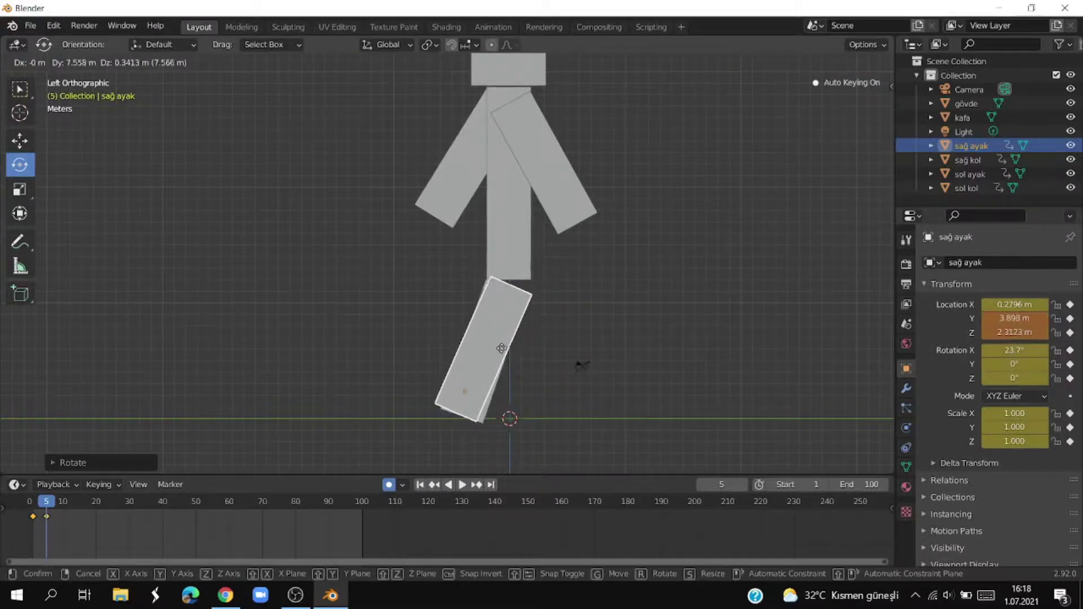
pyautogui.press('Escape')
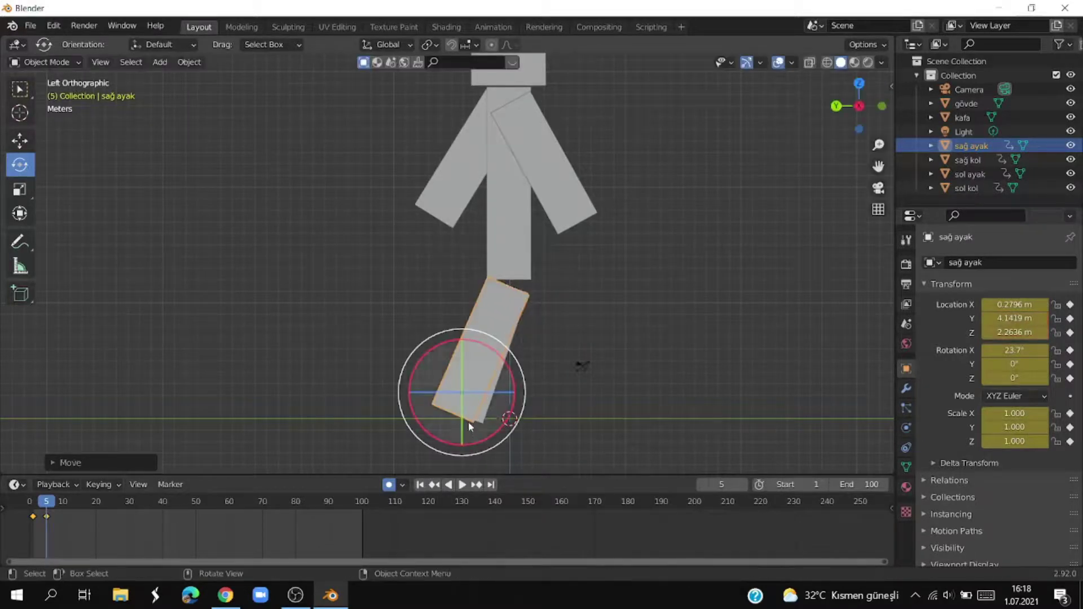
pyautogui.click(438, 441)
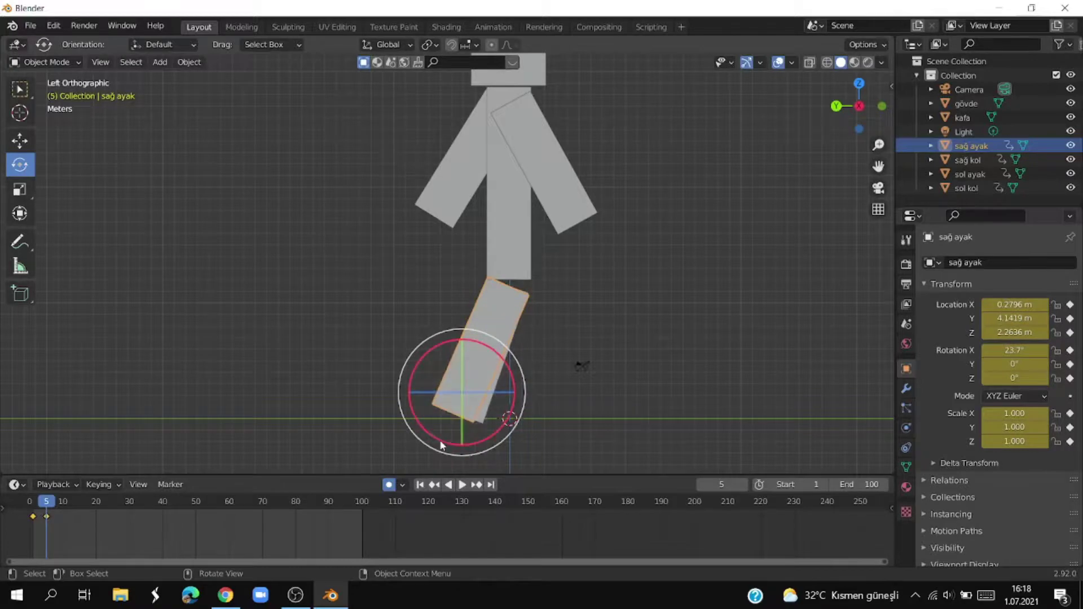
# Step: Fine-tune sağ ayak to about 19.8° X rotation at frame 5 and reposition it
pyautogui.moveTo(458, 442); pyautogui.dragTo(448, 434)
pyautogui.press('g')
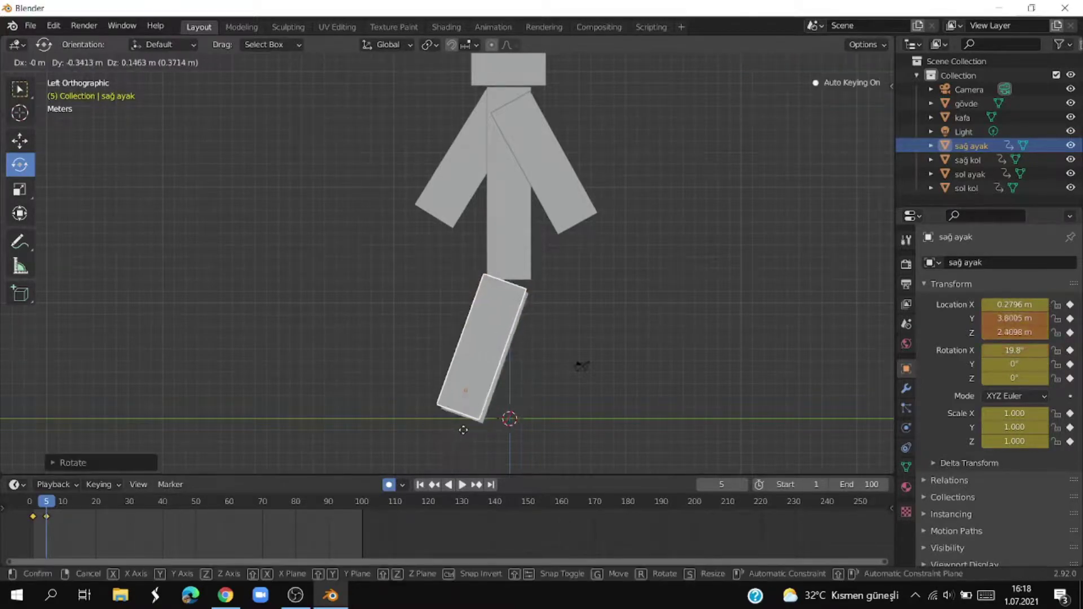
pyautogui.click(467, 440)
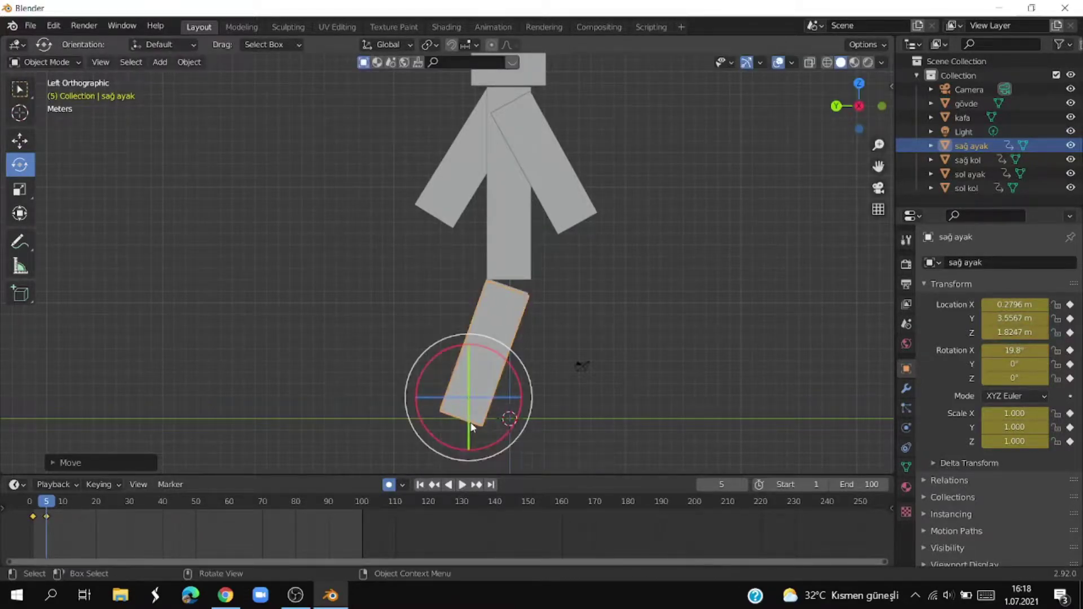
pyautogui.press('g')
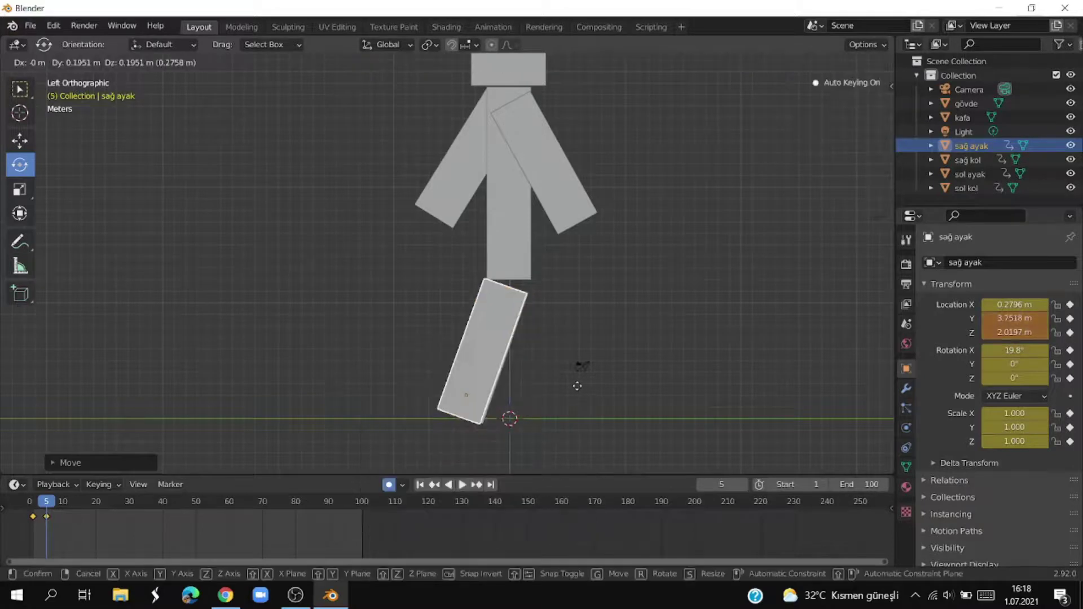
pyautogui.click(579, 385)
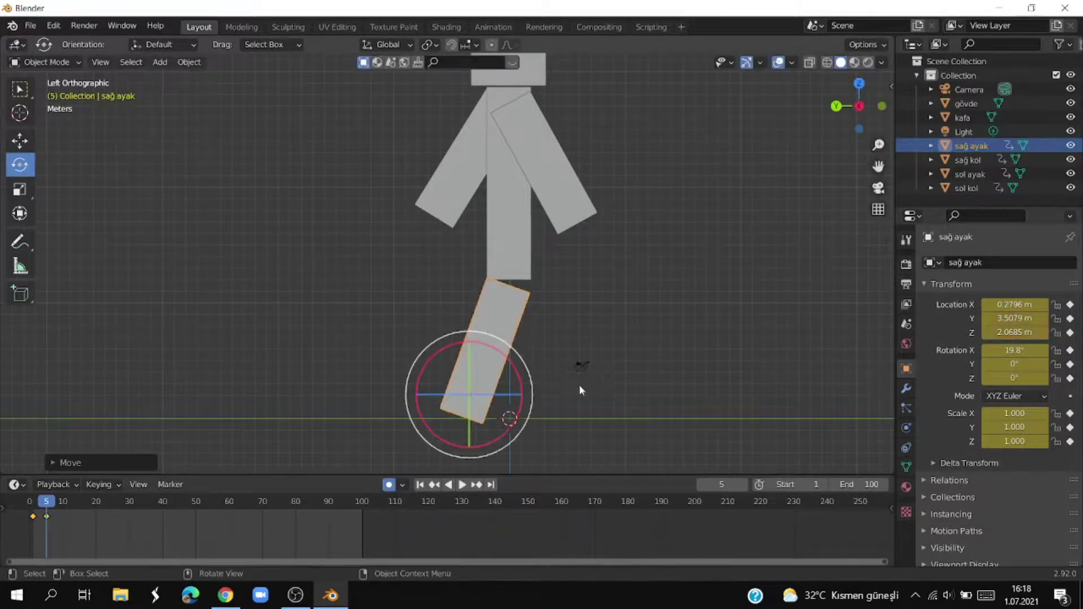
pyautogui.click(370, 340)
pyautogui.moveTo(370, 340)
pyautogui.mouseDown(button='middle')
pyautogui.moveTo(595, 361)
pyautogui.moveTo(560, 350)
pyautogui.mouseUp(button='middle')
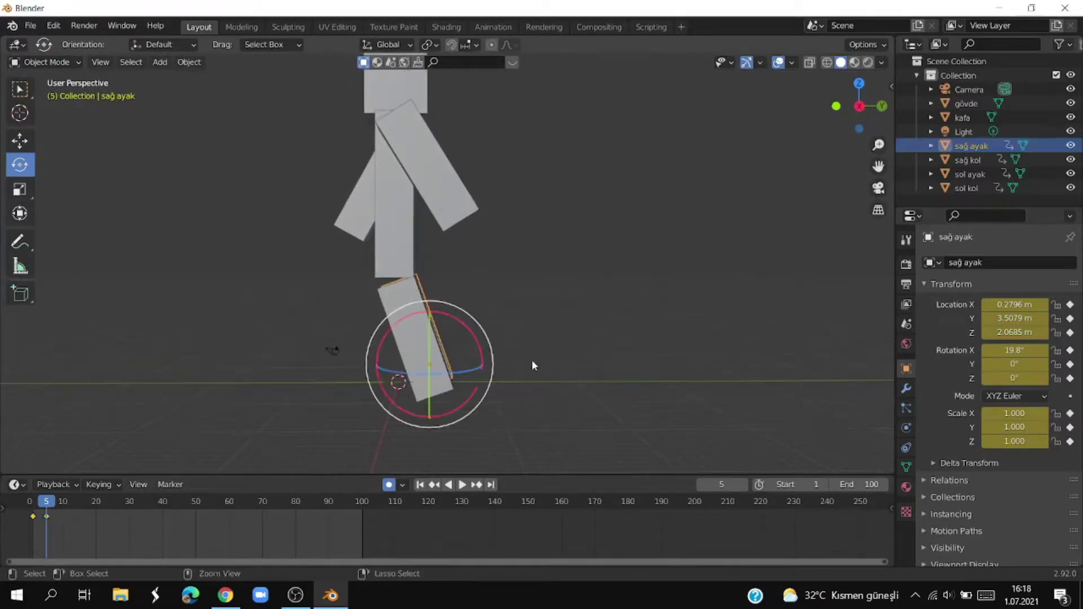
# Step: Undo the leg changes back to the original pose, then enable Auto Keying in Left view
pyautogui.moveTo(531, 360); pyautogui.dragTo(531, 353)
pyautogui.hotkey('ctrl', 'z')
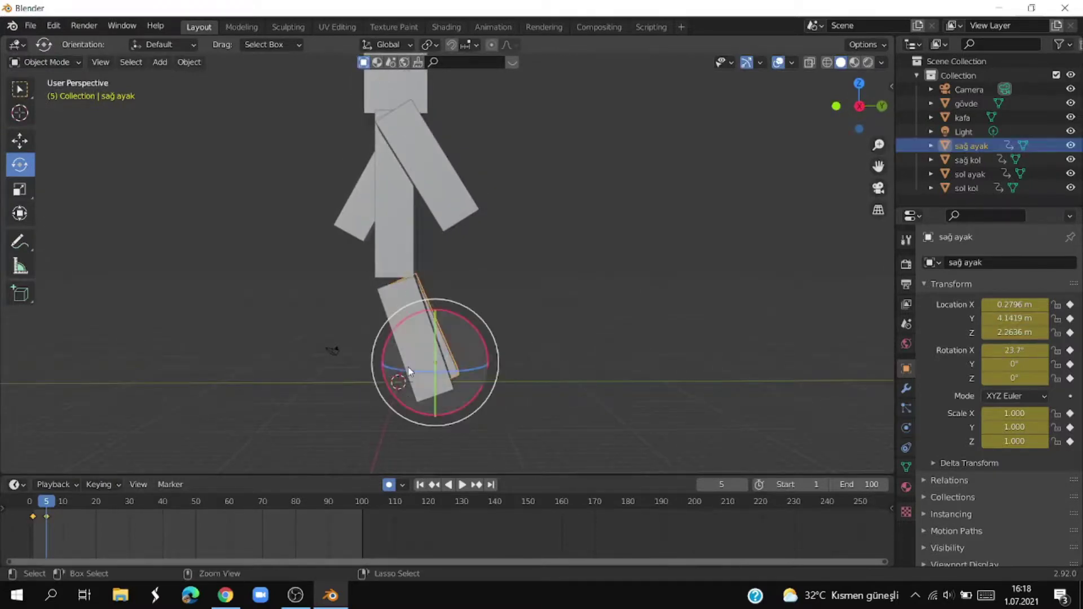
pyautogui.hotkey('ctrl', 'z')
pyautogui.hotkey('ctrl', 'z')
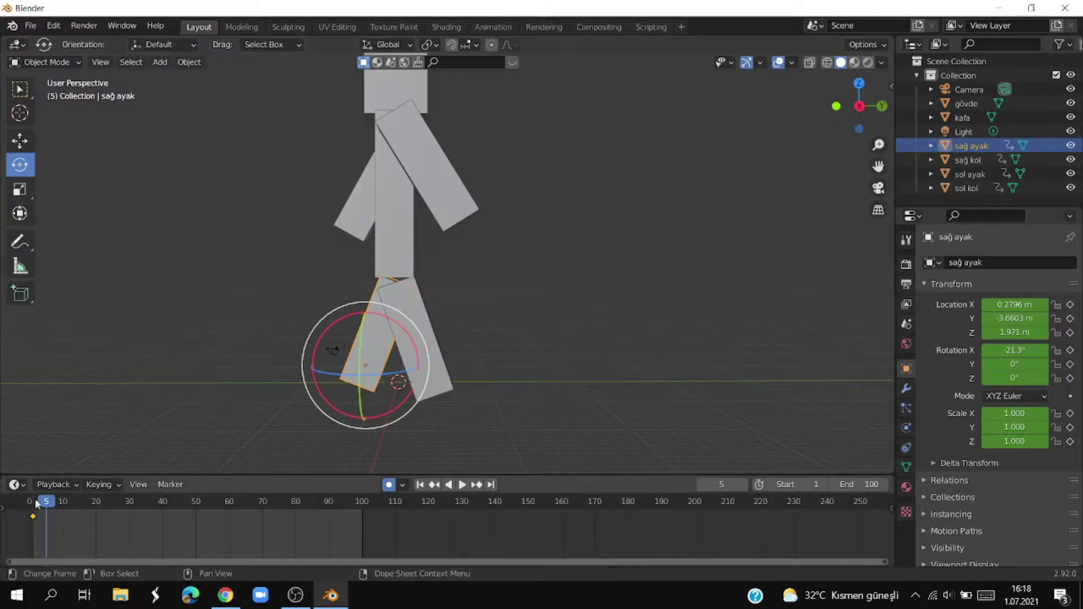
pyautogui.click(387, 486)
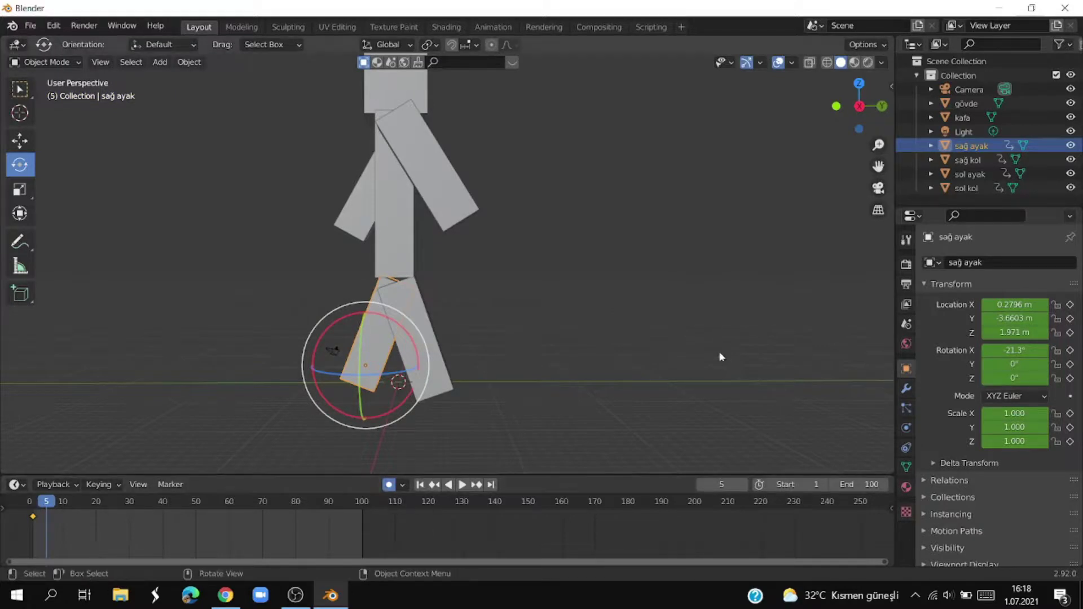
pyautogui.moveTo(718, 355)
pyautogui.mouseDown(button='middle')
pyautogui.moveTo(389, 374)
pyautogui.moveTo(406, 321)
pyautogui.mouseUp(button='middle')
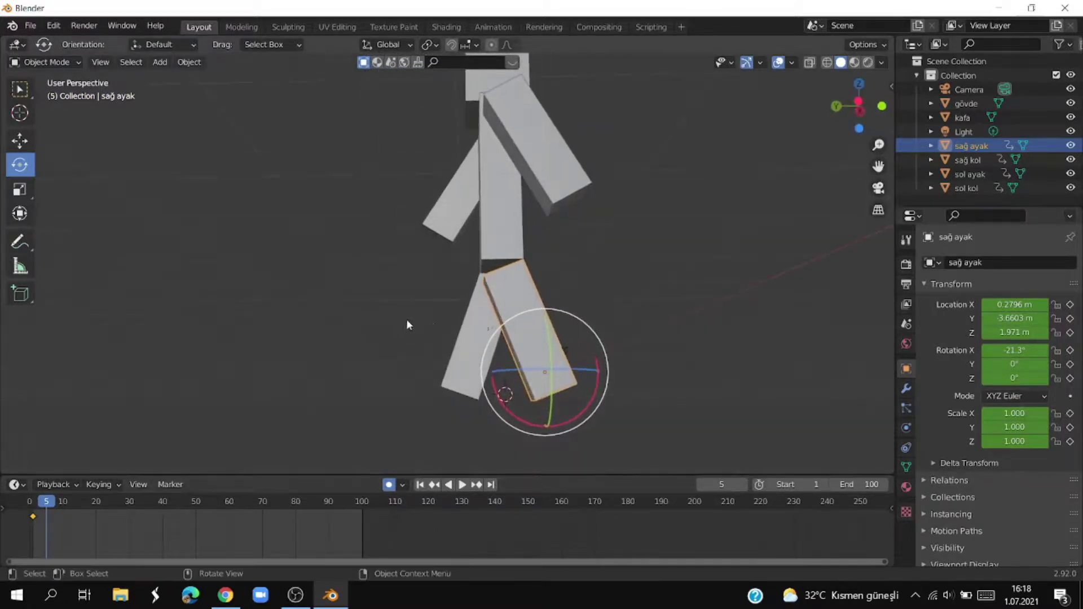
pyautogui.click(880, 106)
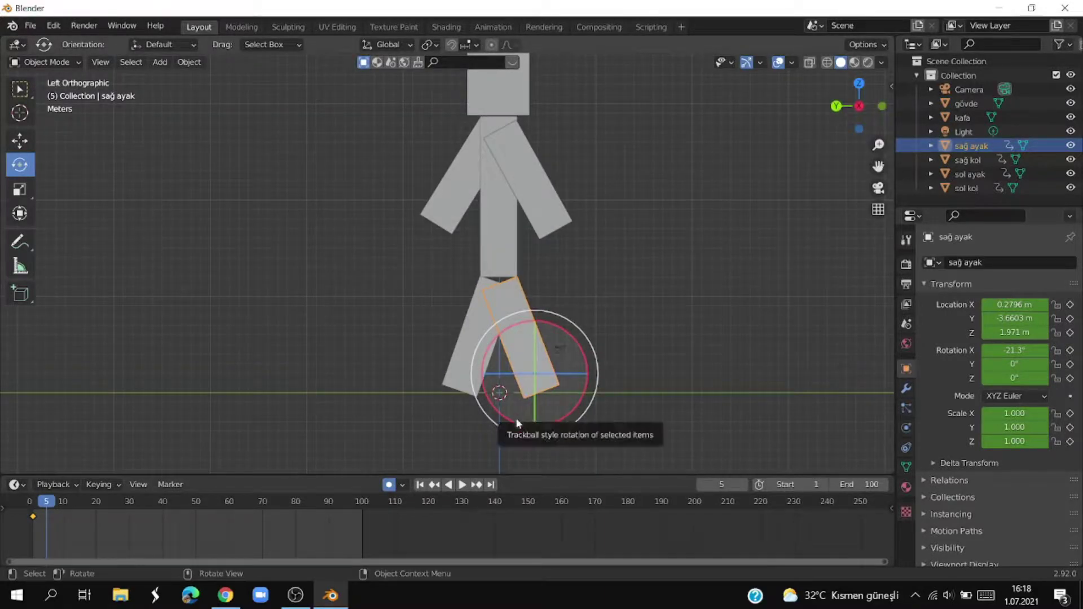
# Step: Re-pose sağ ayak at 19.5° X, moved to Y 3.4787 m, Z 2.0295 m
pyautogui.moveTo(504, 417); pyautogui.dragTo(477, 401)
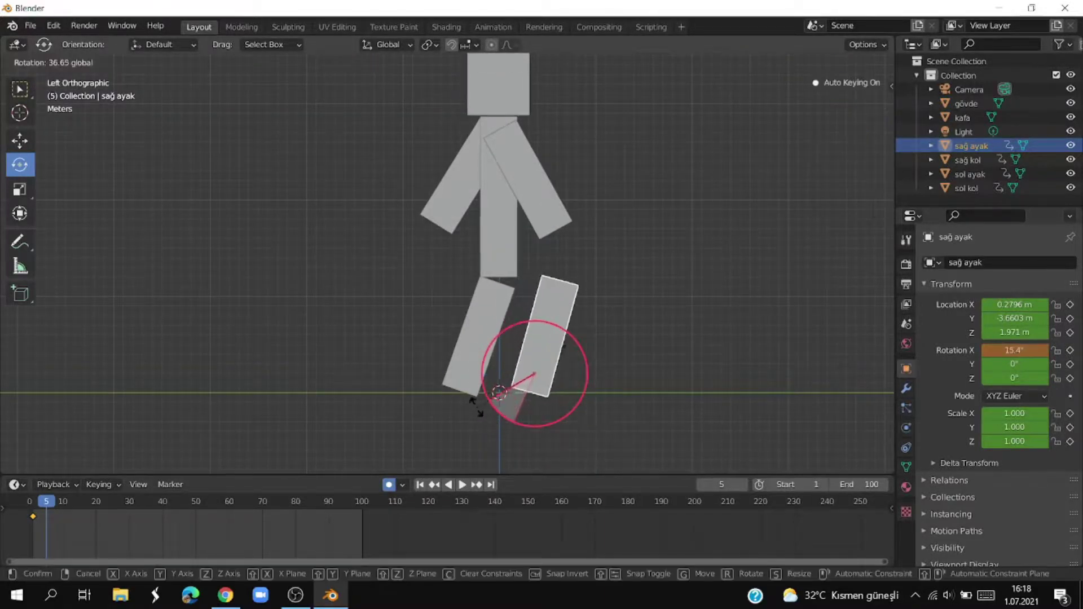
pyautogui.press('g')
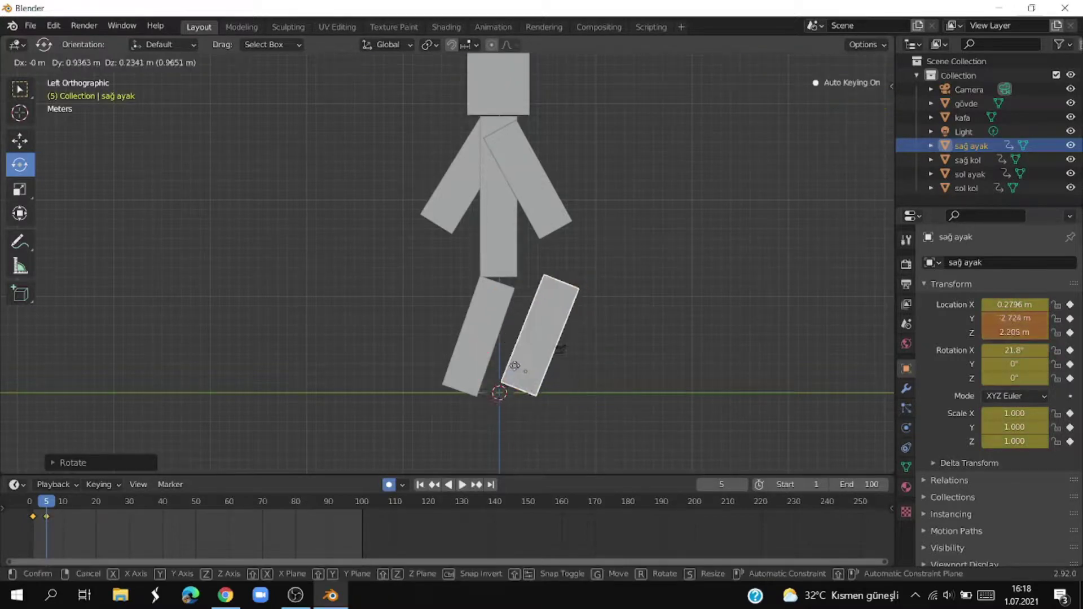
pyautogui.click(451, 365)
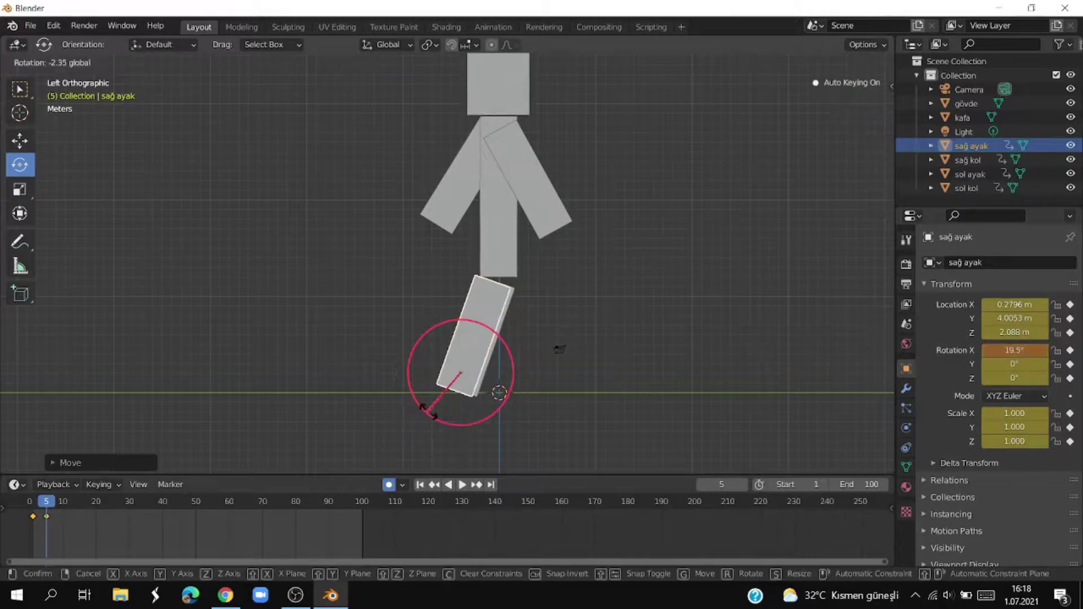
pyautogui.moveTo(423, 416); pyautogui.dragTo(434, 406)
pyautogui.press('g')
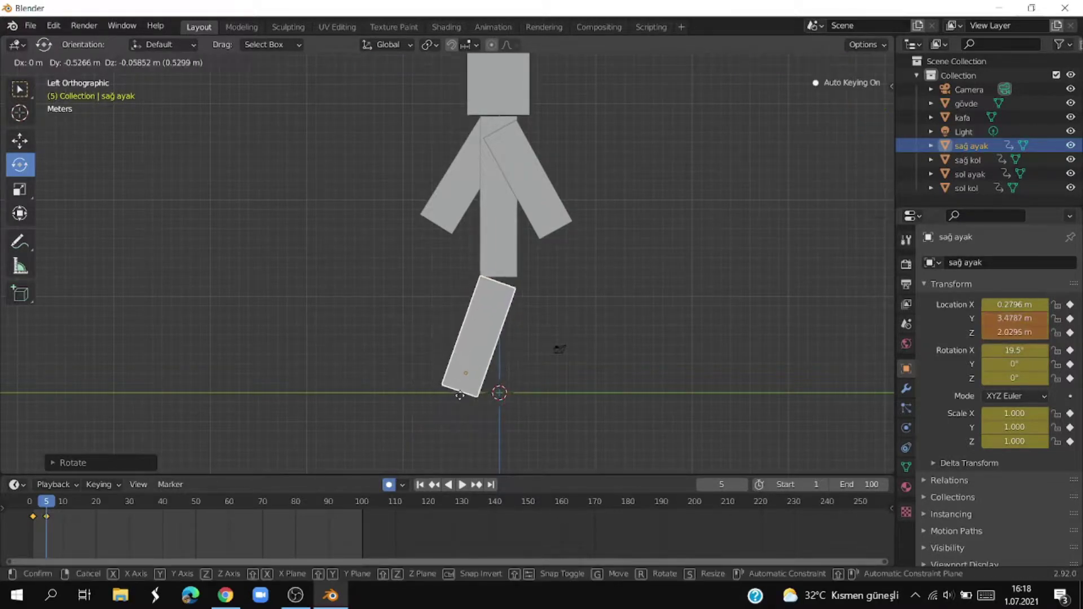
pyautogui.click(400, 381)
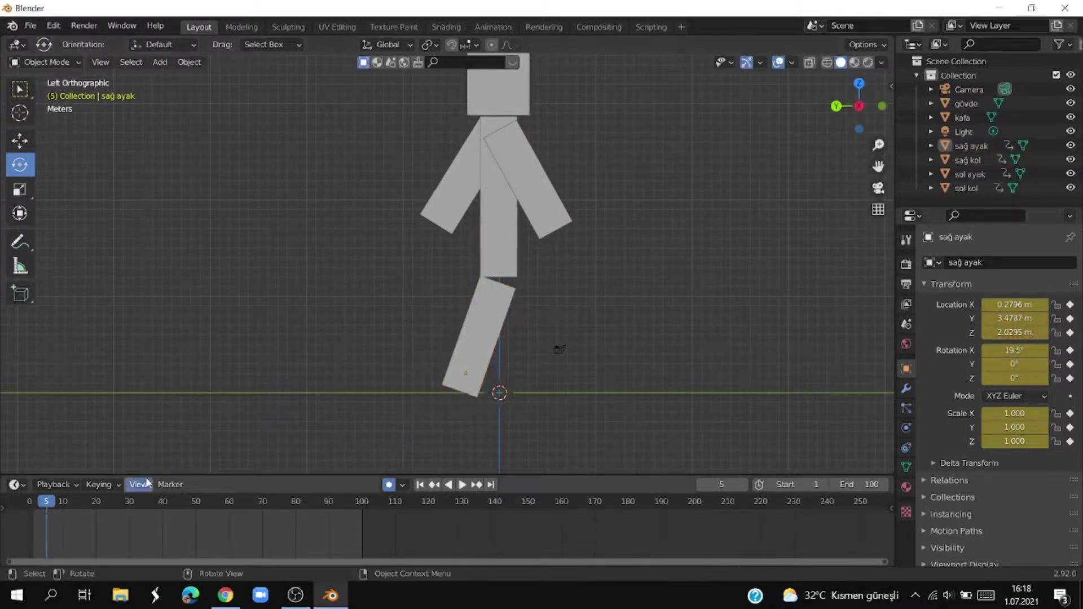
# Step: Select sağ ayak and undo its stray rotation back to the original leg pose
pyautogui.click(398, 485)
pyautogui.click(462, 367)
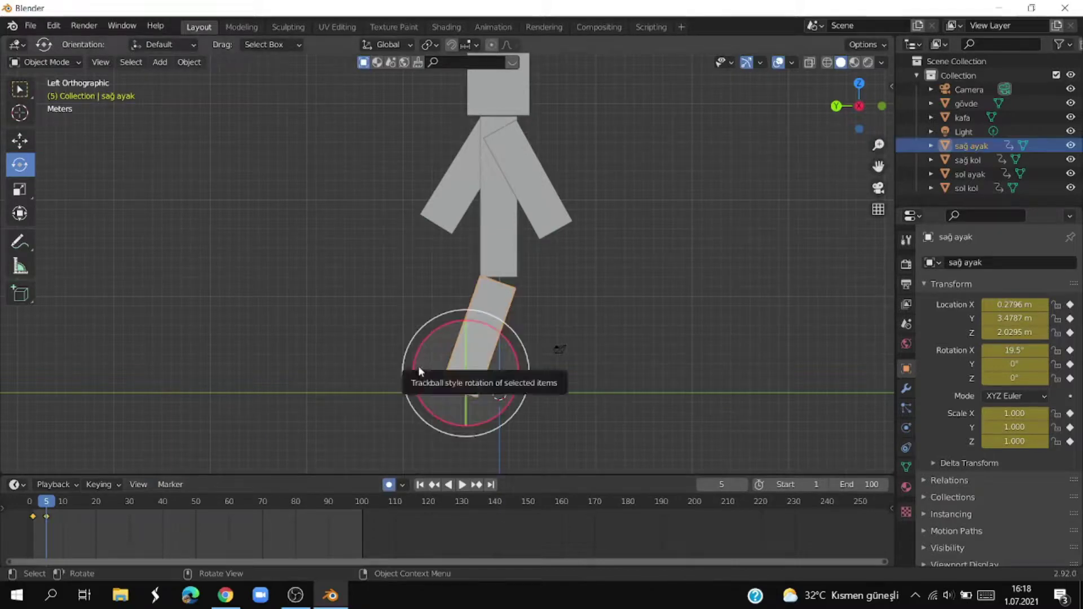
pyautogui.moveTo(413, 358); pyautogui.dragTo(413, 373)
pyautogui.hotkey('ctrl', 'z')
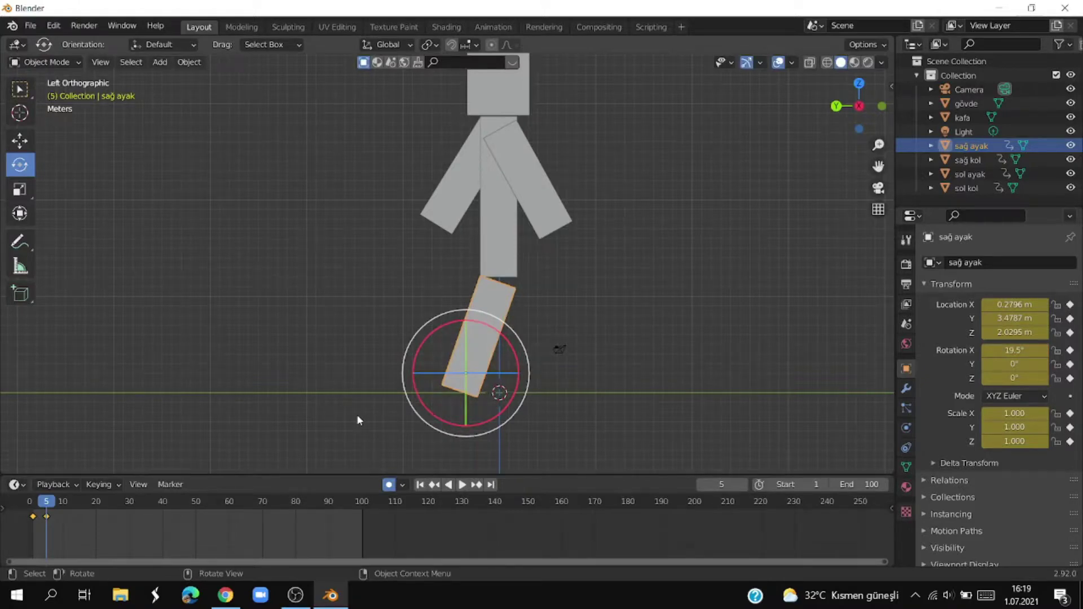
pyautogui.click(376, 411)
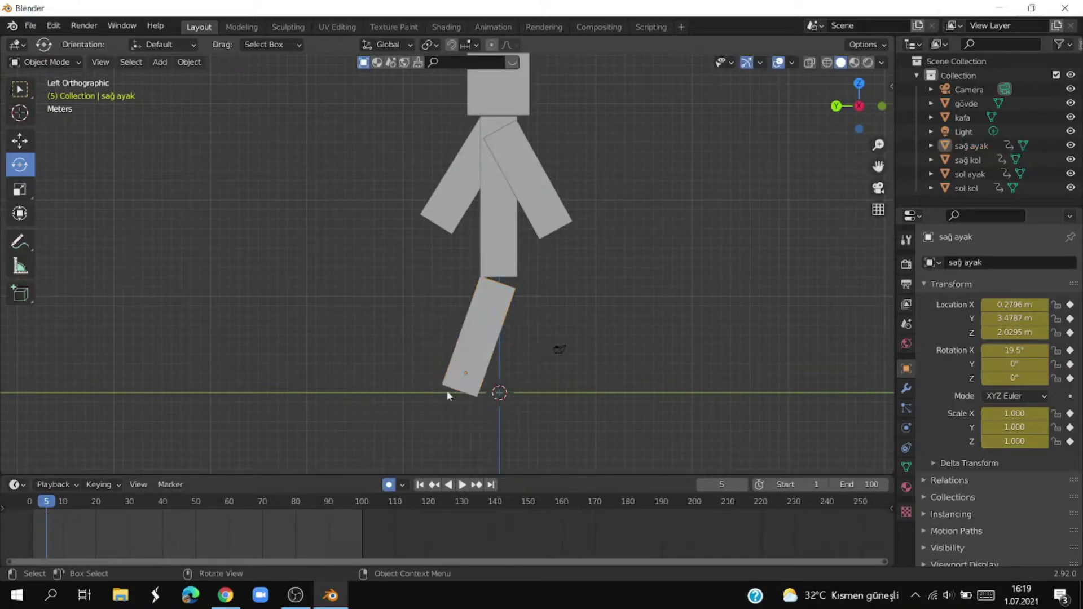
pyautogui.click(457, 358)
pyautogui.click(458, 358)
pyautogui.hotkey('ctrl', 'z')
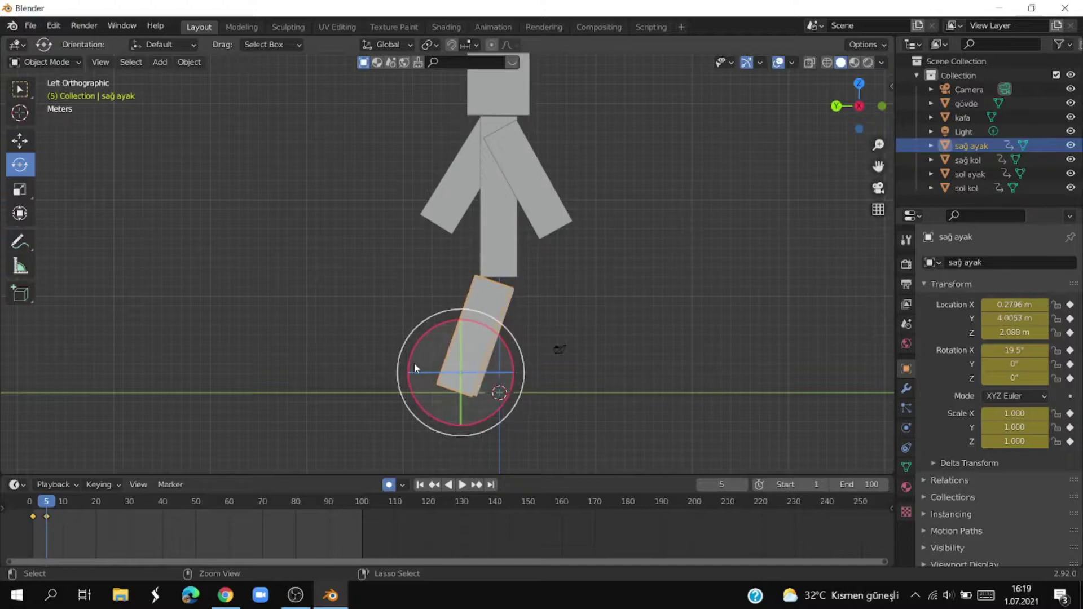
pyautogui.hotkey('ctrl', 'z')
pyautogui.hotkey('ctrl', 'z')
pyautogui.hotkey('ctrl', 'z')
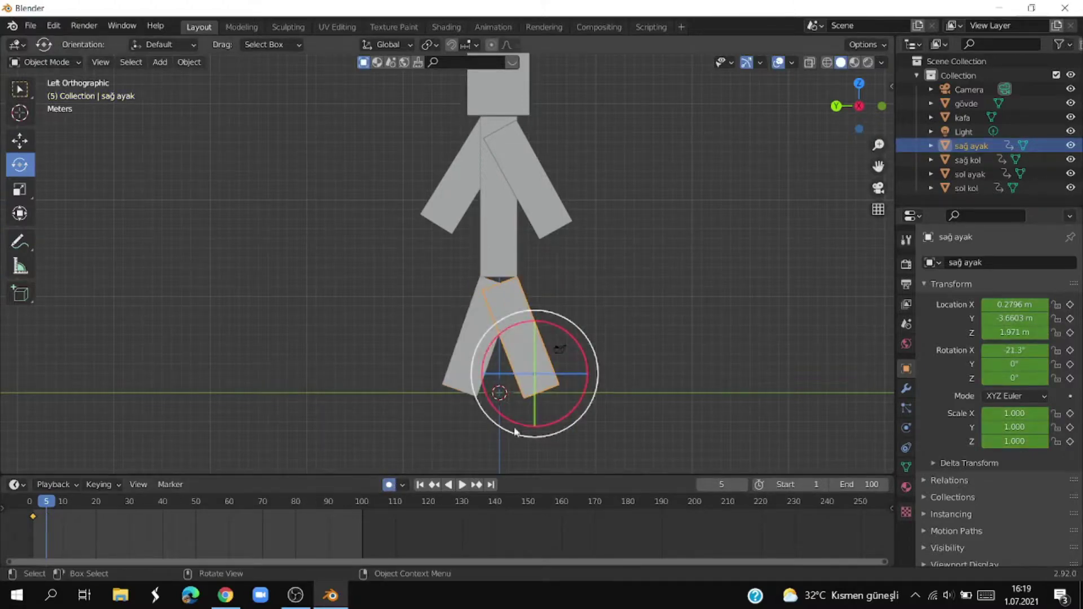
# Step: Tilt sağ ayak forward to 22.5° X at Y 3.9468 m, Z 2.205 m on frame 5
pyautogui.moveTo(520, 429)
pyautogui.mouseDown()
pyautogui.moveTo(470, 407)
pyautogui.moveTo(516, 405)
pyautogui.mouseUp()
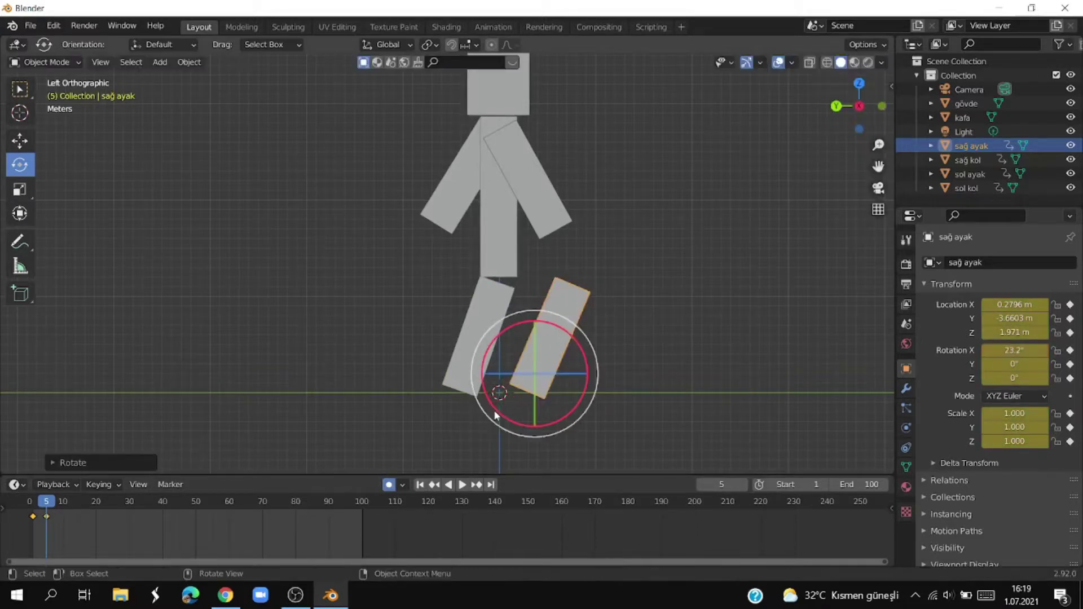
pyautogui.press('g')
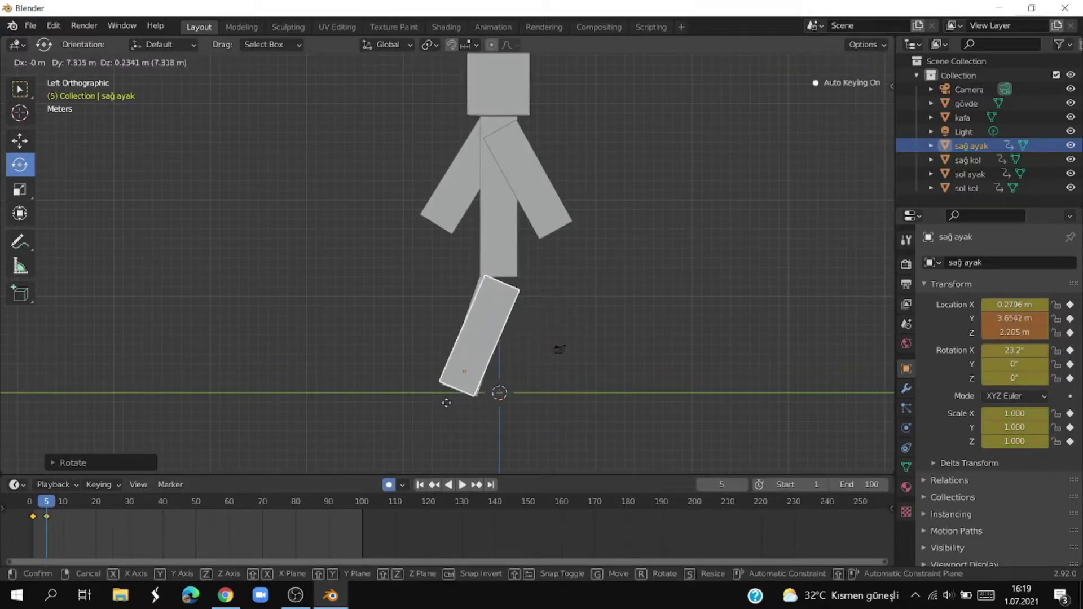
pyautogui.click(443, 403)
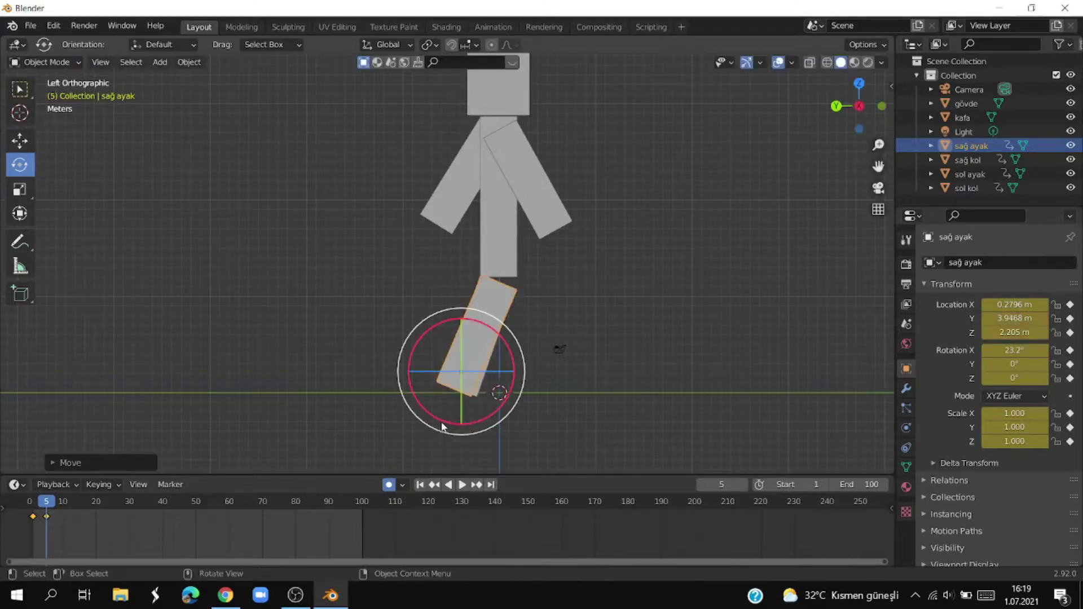
pyautogui.moveTo(442, 422); pyautogui.dragTo(451, 424)
pyautogui.click(323, 337)
pyautogui.moveTo(323, 337)
pyautogui.mouseDown(button='middle')
pyautogui.moveTo(575, 387)
pyautogui.moveTo(643, 349)
pyautogui.mouseUp(button='middle')
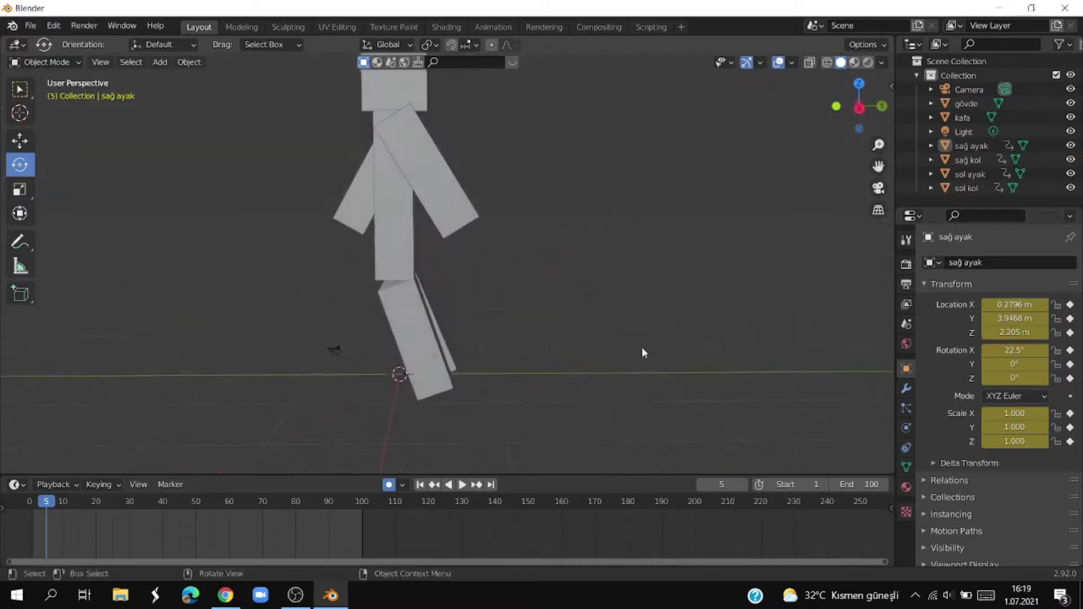
pyautogui.click(411, 373)
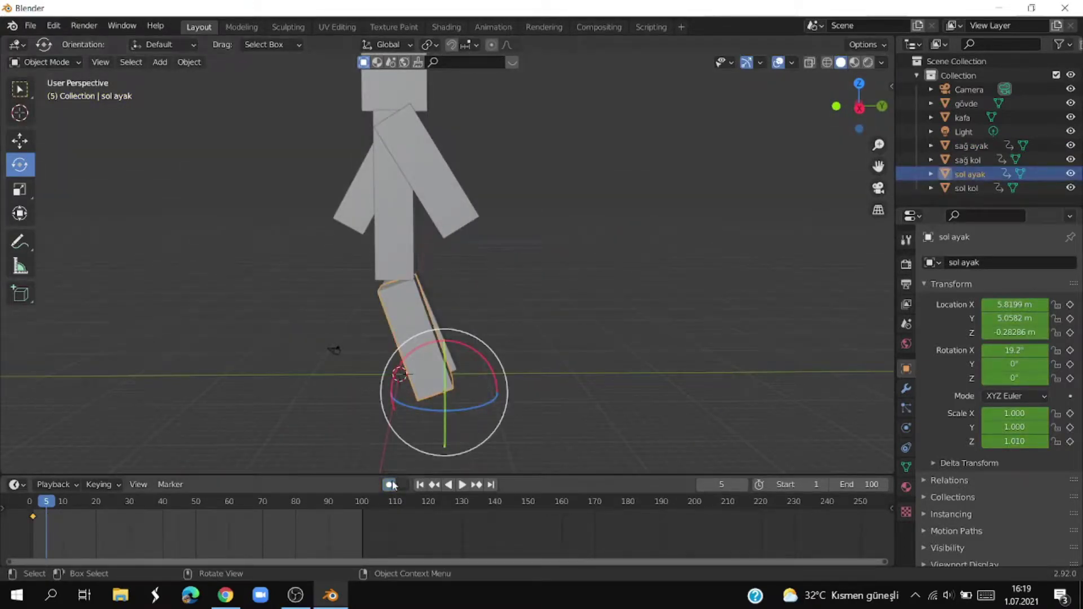
# Step: In Right view, swing the left leg (sol ayak) backward to -16.8° X, keyed at frame 5
pyautogui.moveTo(566, 339); pyautogui.dragTo(569, 313, button='middle')
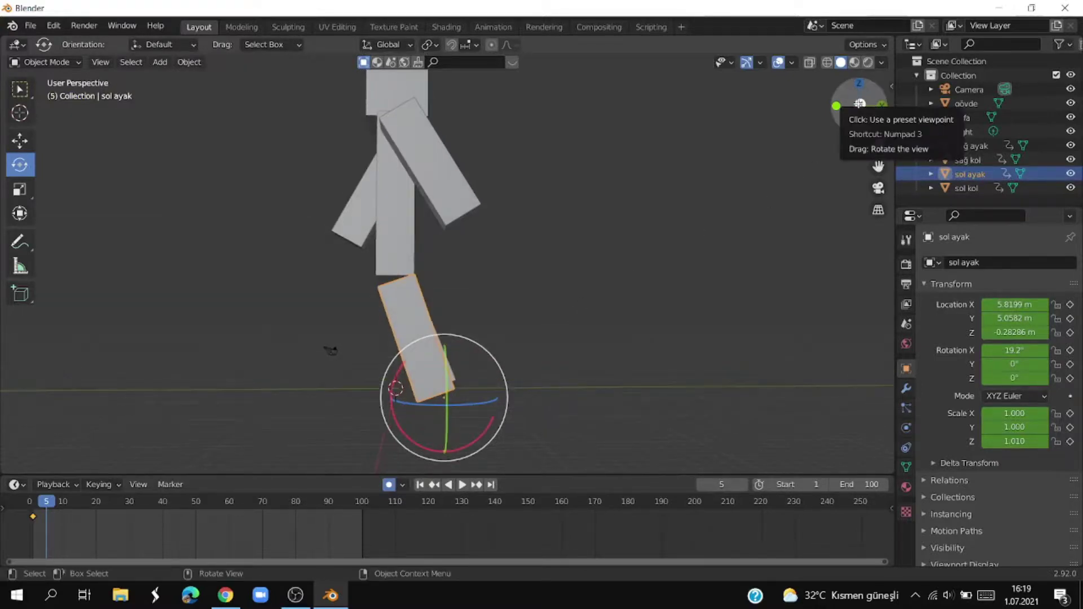
pyautogui.press('KP_3')
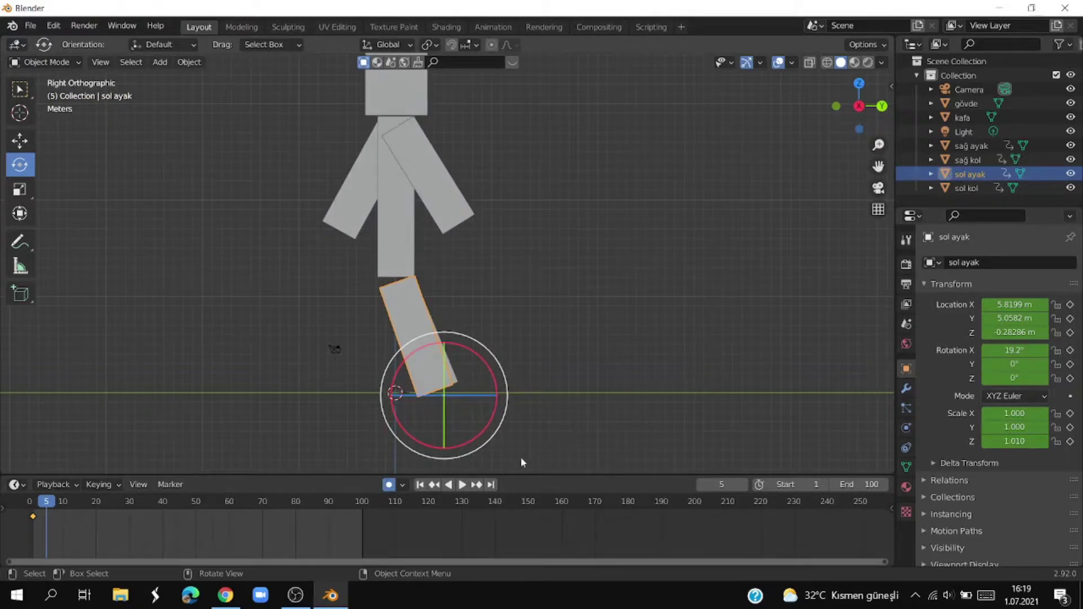
pyautogui.moveTo(444, 449)
pyautogui.mouseDown()
pyautogui.moveTo(414, 445)
pyautogui.moveTo(457, 448)
pyautogui.mouseUp()
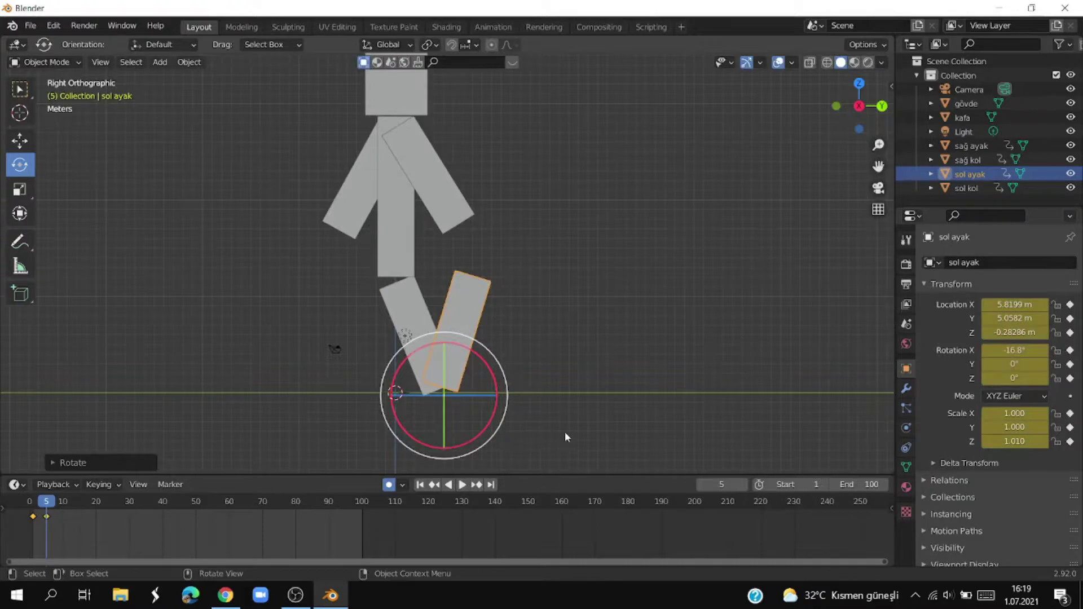
pyautogui.press('g')
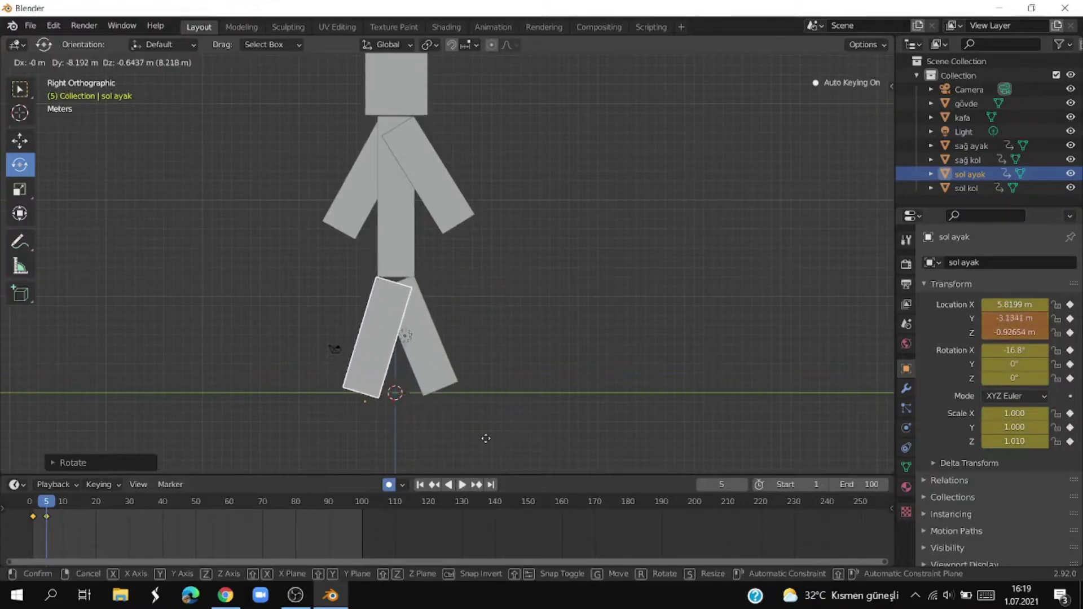
pyautogui.rightClick(489, 438)
pyautogui.click(520, 418)
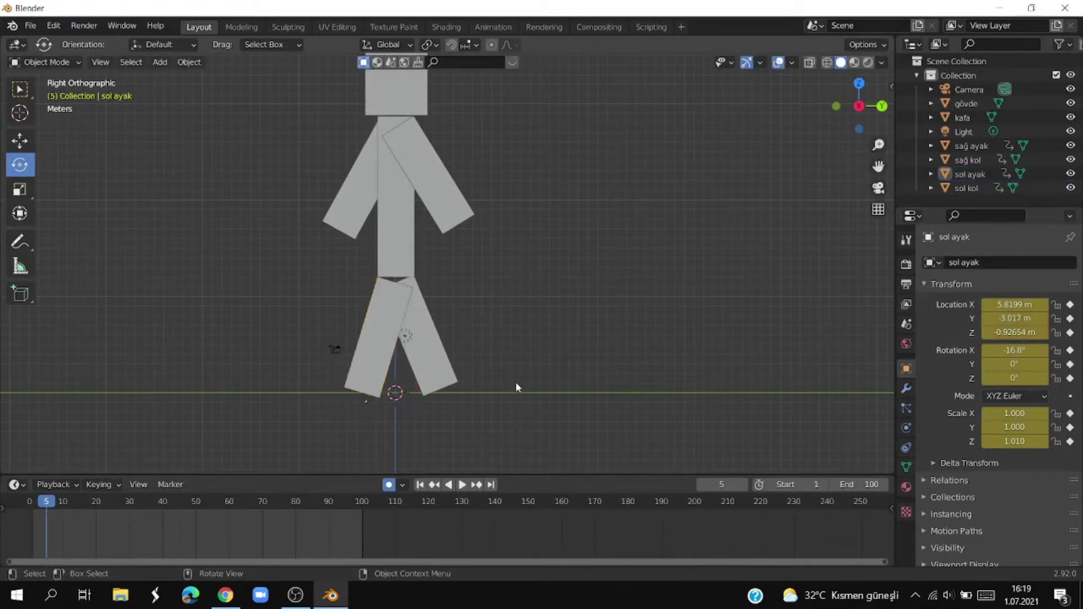
pyautogui.moveTo(515, 381)
pyautogui.mouseDown(button='middle')
pyautogui.moveTo(507, 447)
pyautogui.moveTo(375, 476)
pyautogui.moveTo(258, 459)
pyautogui.moveTo(510, 309)
pyautogui.mouseUp(button='middle')
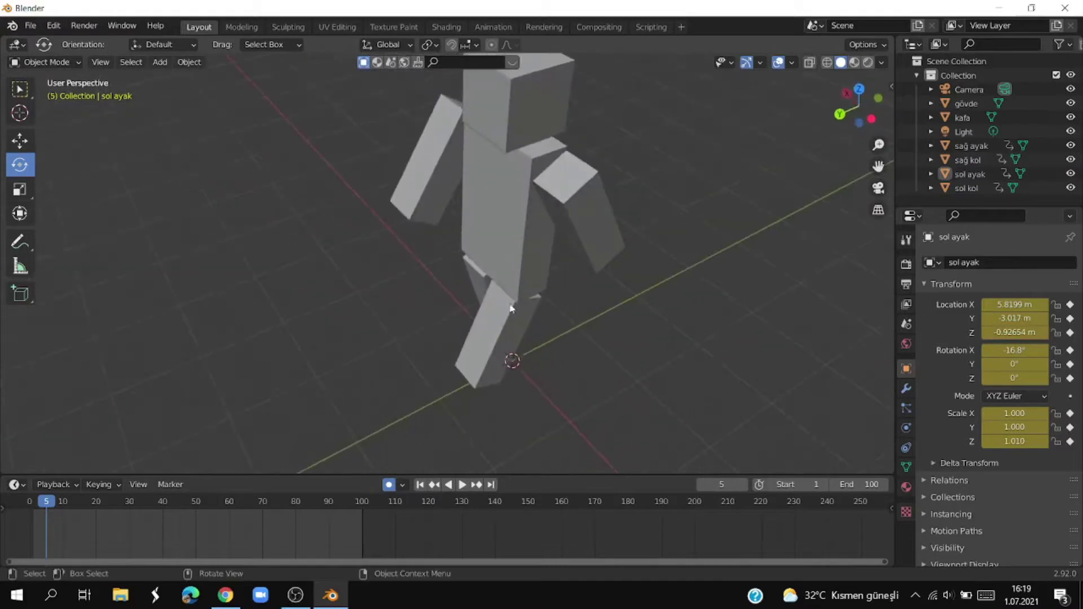
# Step: Swing the right arm (sağ kol) forward to 31.2° X and place it at the shoulder
pyautogui.click(577, 218)
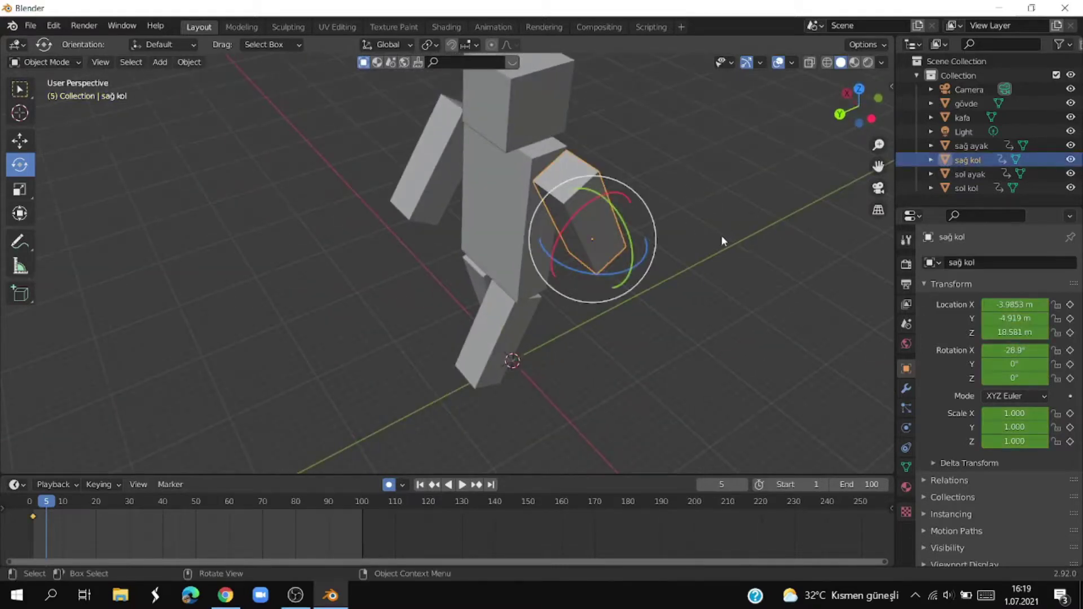
pyautogui.moveTo(720, 240); pyautogui.dragTo(706, 236, button='middle')
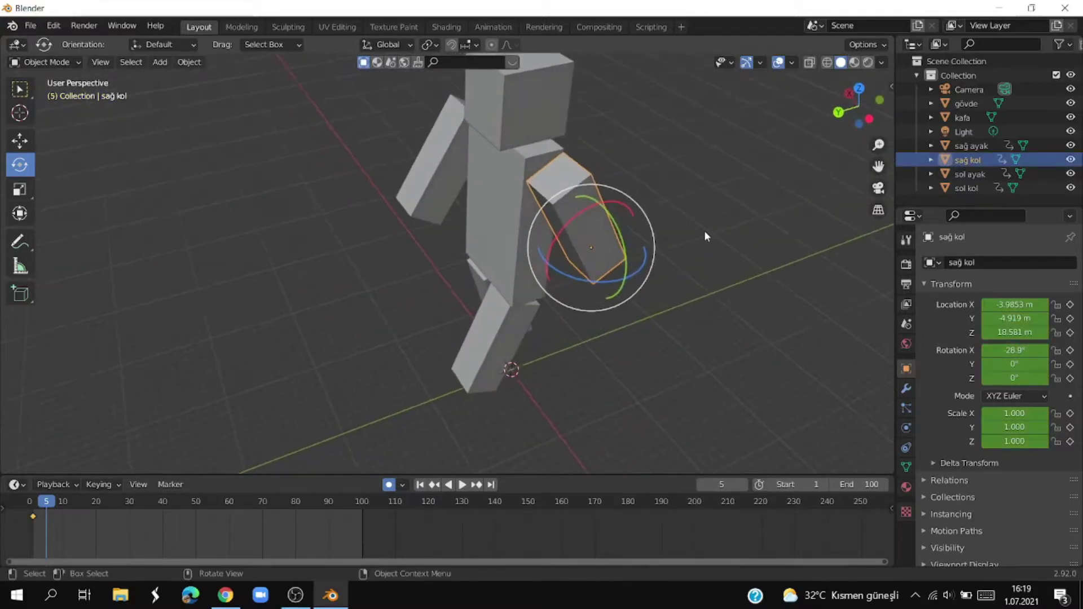
pyautogui.press('ctrl+KP_3')
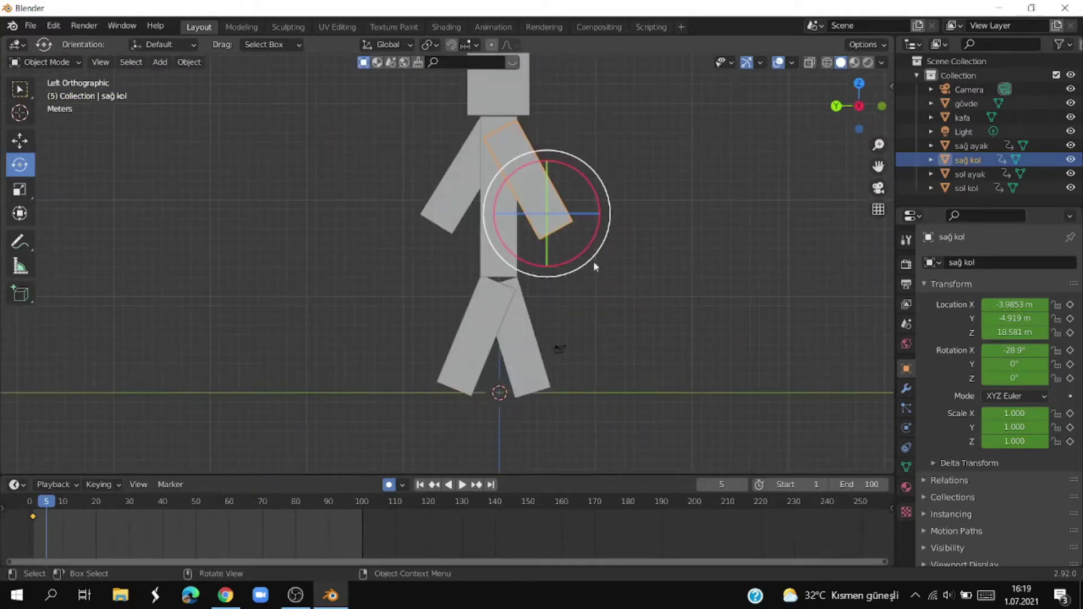
pyautogui.moveTo(570, 264); pyautogui.dragTo(520, 245)
pyautogui.press('g')
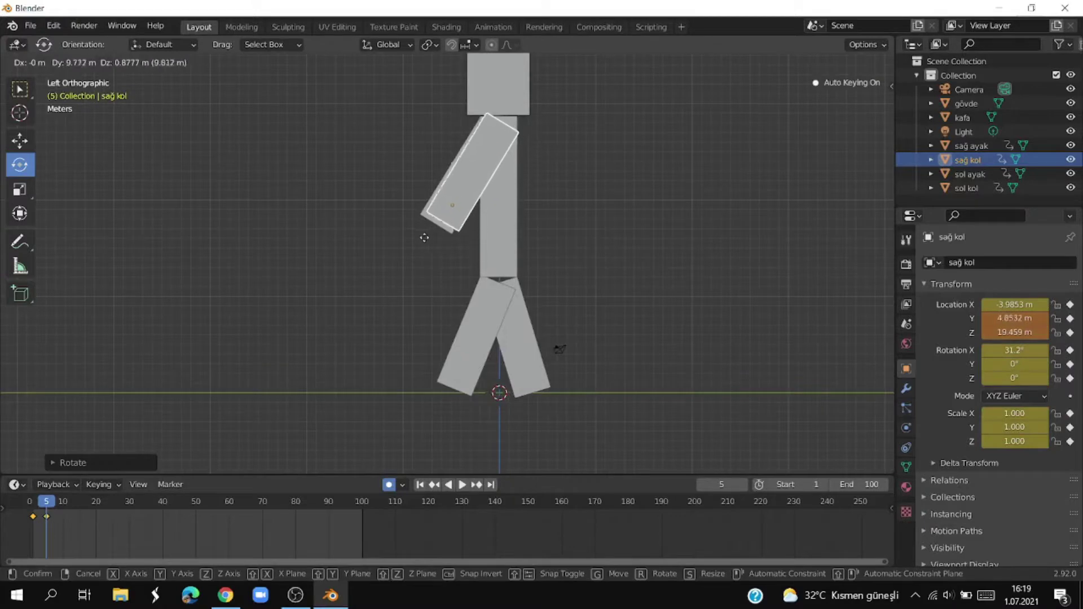
pyautogui.click(417, 236)
pyautogui.click(251, 233)
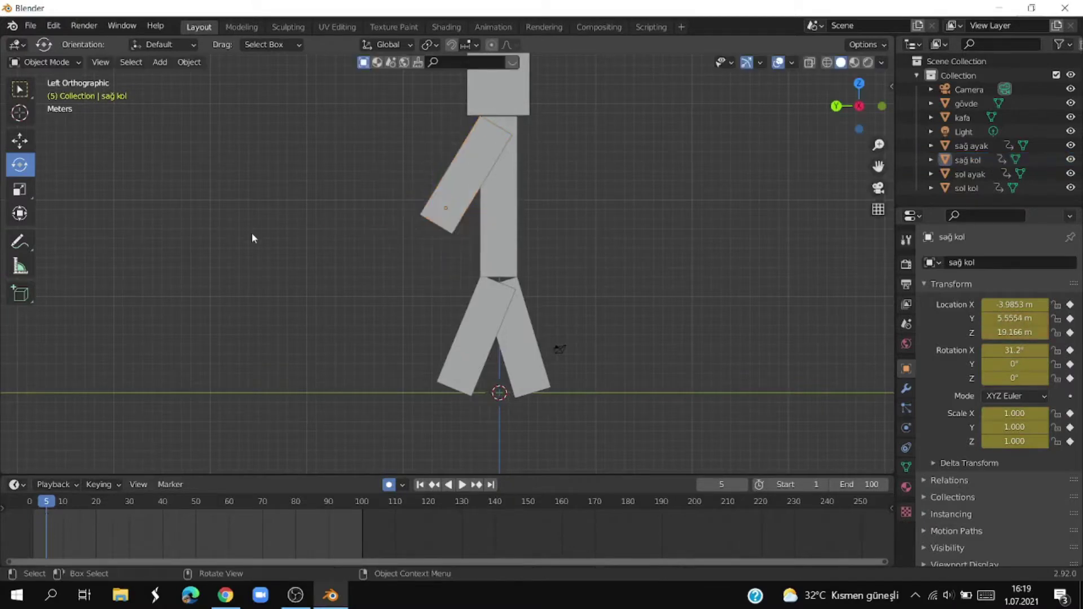
pyautogui.moveTo(326, 266)
pyautogui.mouseDown(button='middle')
pyautogui.moveTo(637, 305)
pyautogui.moveTo(423, 214)
pyautogui.mouseUp(button='middle')
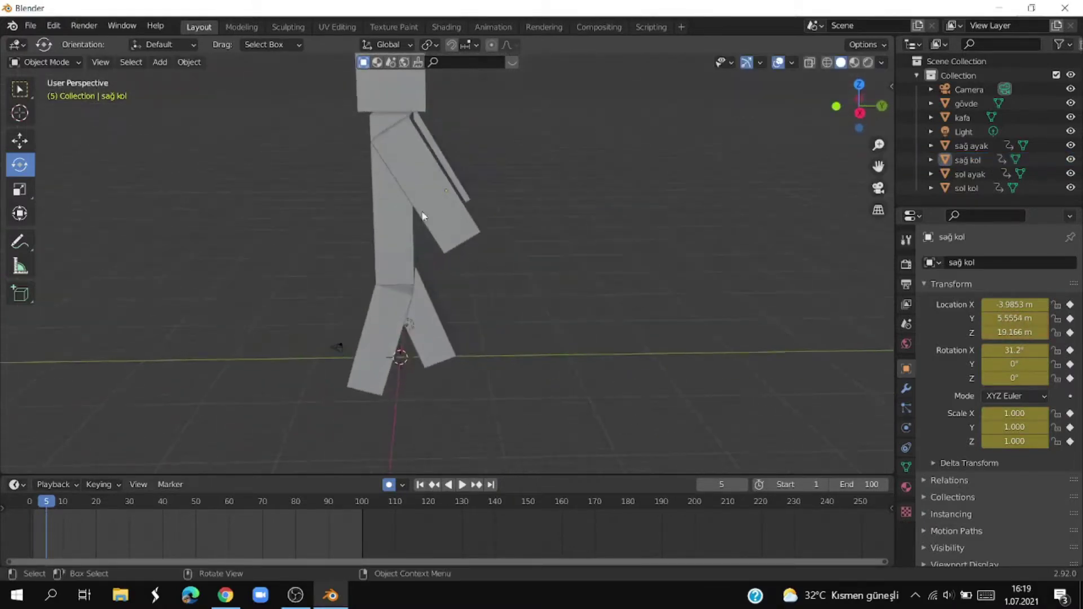
# Step: Swing the left arm (sol kol) back to -33.4° X at Y -5.6946 m, Z 19.444 m
pyautogui.click(438, 207)
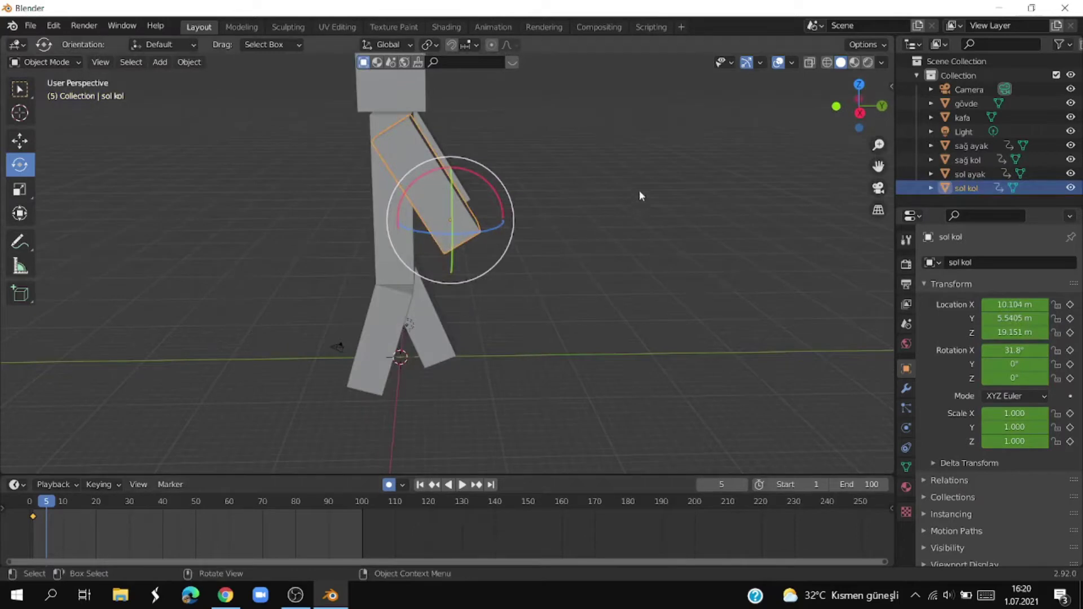
pyautogui.press('KP_3')
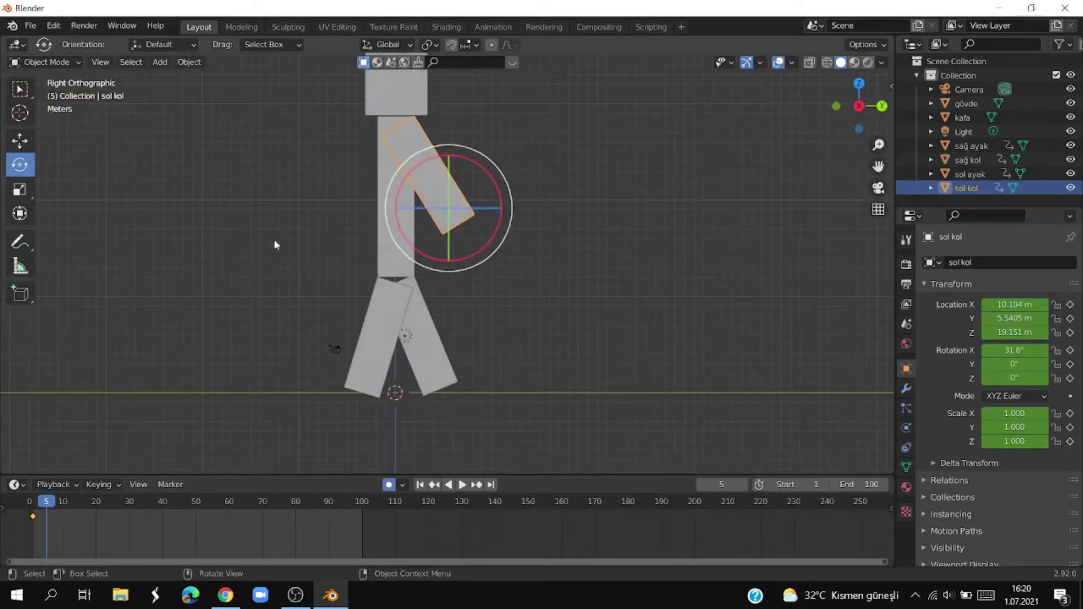
pyautogui.moveTo(461, 260); pyautogui.dragTo(445, 257)
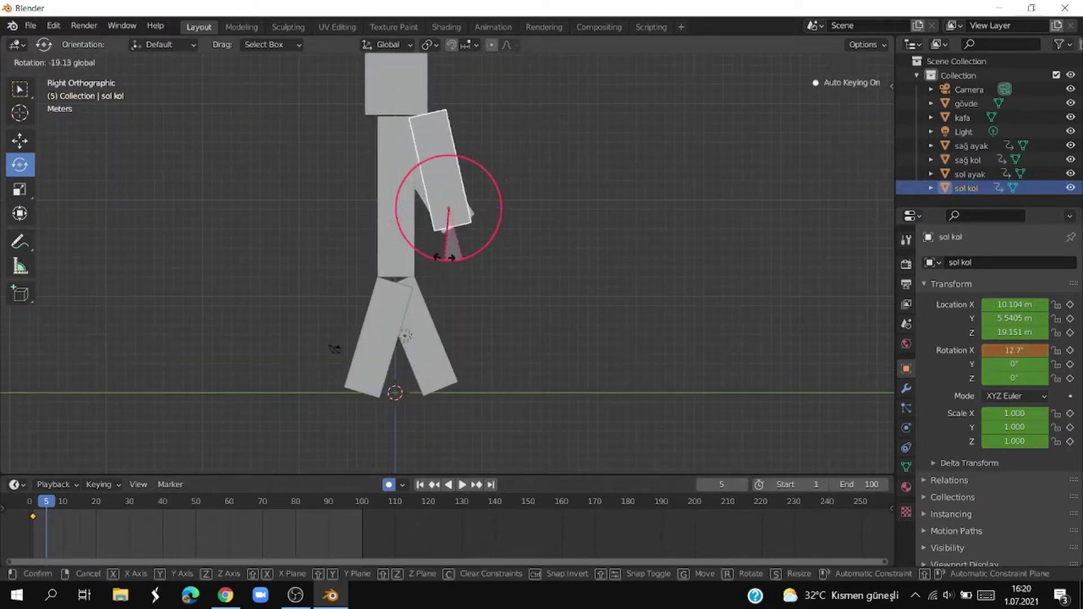
pyautogui.moveTo(445, 257); pyautogui.dragTo(408, 247)
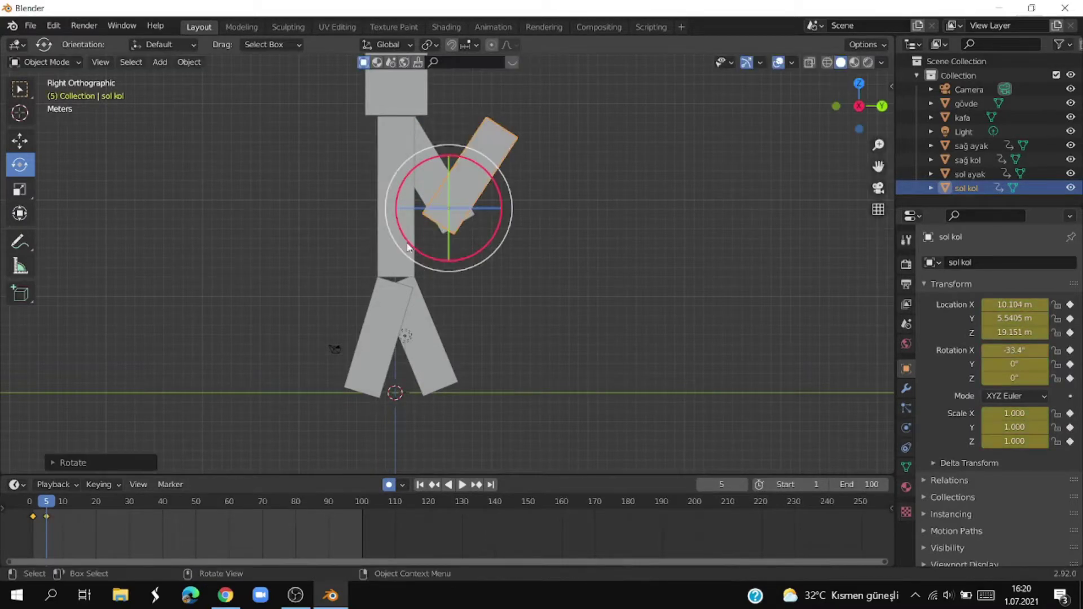
pyautogui.press('g')
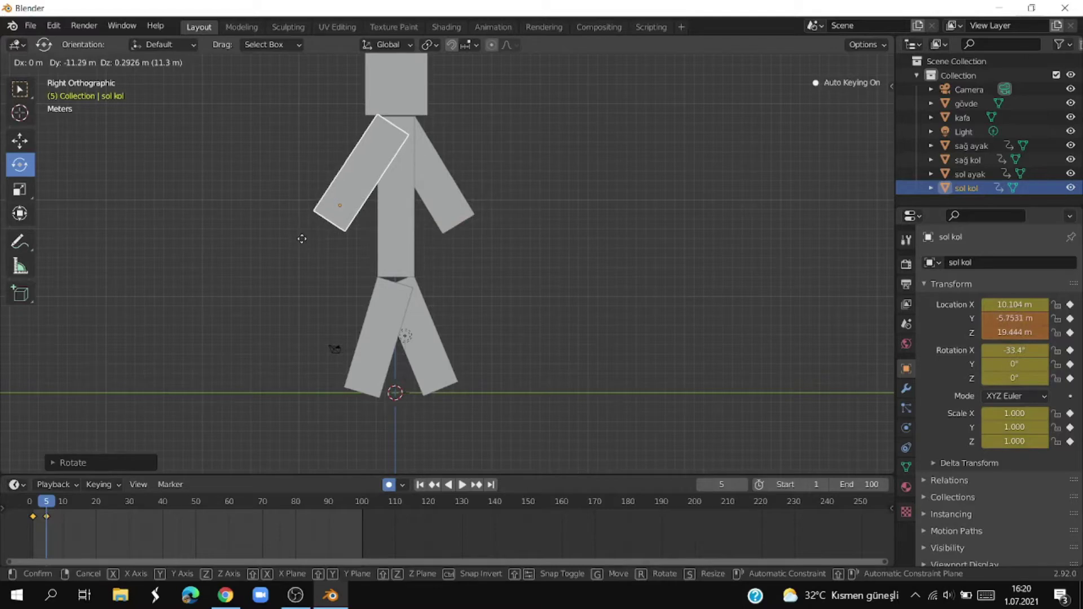
pyautogui.click(302, 238)
pyautogui.moveTo(275, 229)
pyautogui.mouseDown(button='middle')
pyautogui.moveTo(242, 212)
pyautogui.moveTo(322, 273)
pyautogui.moveTo(458, 303)
pyautogui.moveTo(445, 266)
pyautogui.moveTo(430, 269)
pyautogui.mouseUp(button='middle')
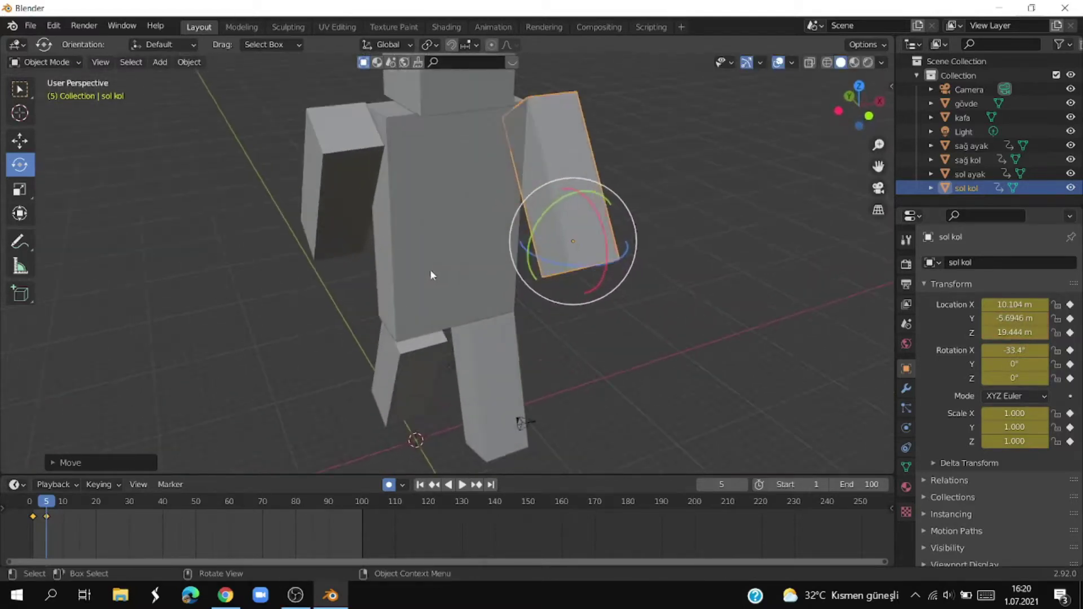
# Step: Play the walk animation from the first frame and stop it, twice
pyautogui.click(32, 501)
pyautogui.press('space')
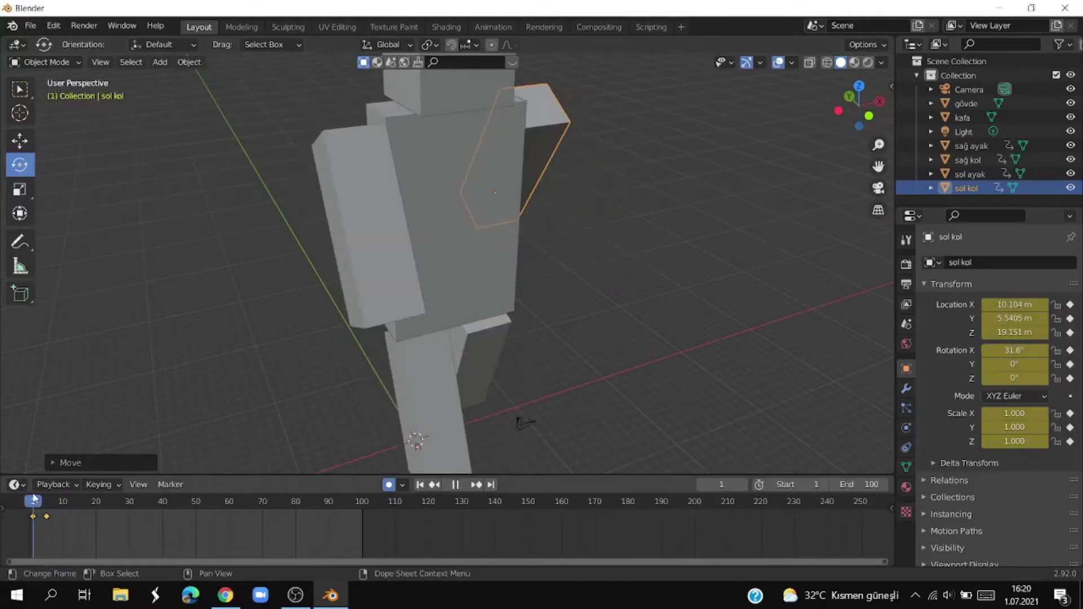
pyautogui.press('Escape')
pyautogui.moveTo(178, 461)
pyautogui.mouseDown(button='middle')
pyautogui.moveTo(234, 418)
pyautogui.moveTo(308, 431)
pyautogui.mouseUp(button='middle')
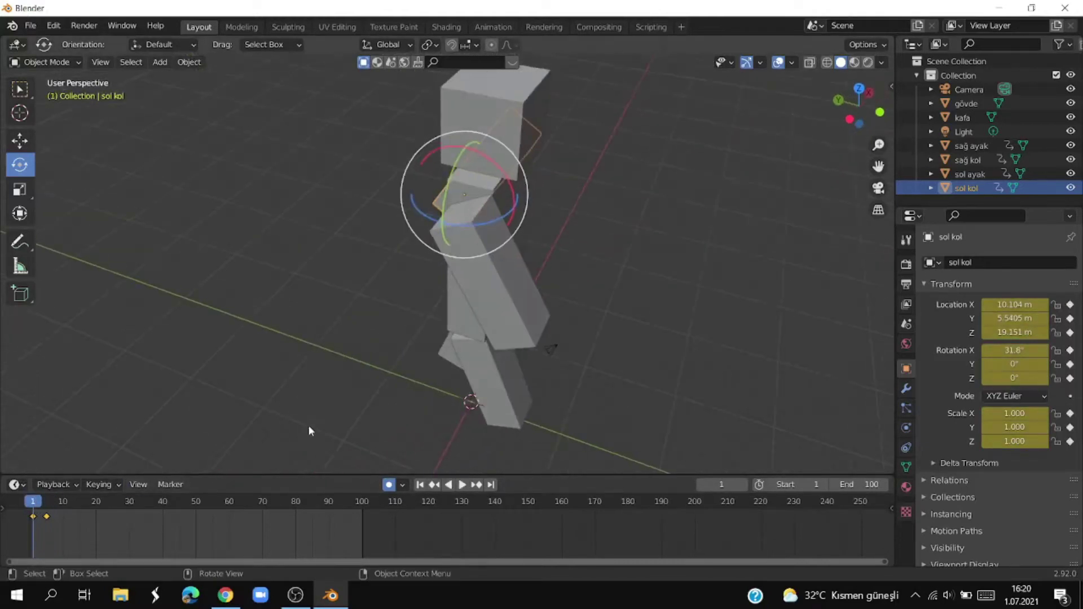
pyautogui.click(455, 489)
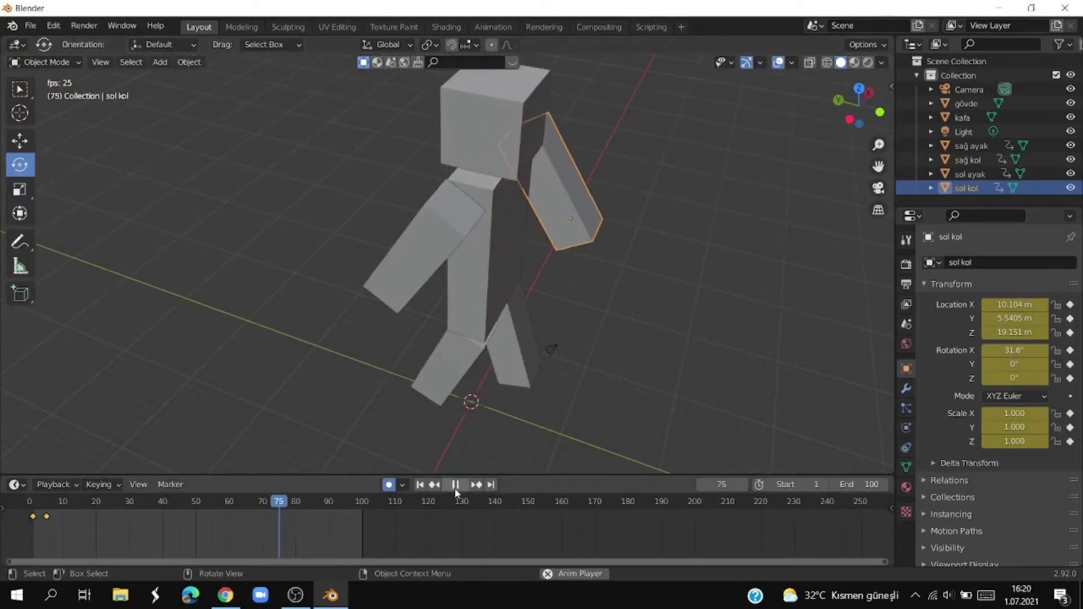
pyautogui.click(455, 488)
# Step: Replay the animation from frame 0, scrub the playhead to frame 10, then switch to OBS Studio
pyautogui.click(29, 511)
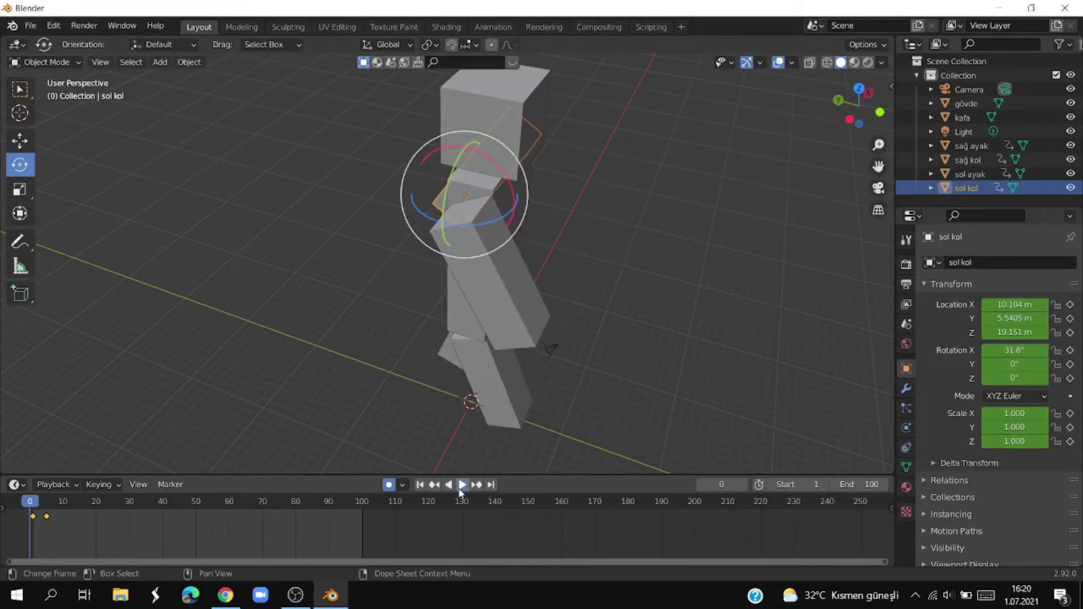
pyautogui.click(459, 488)
pyautogui.click(459, 489)
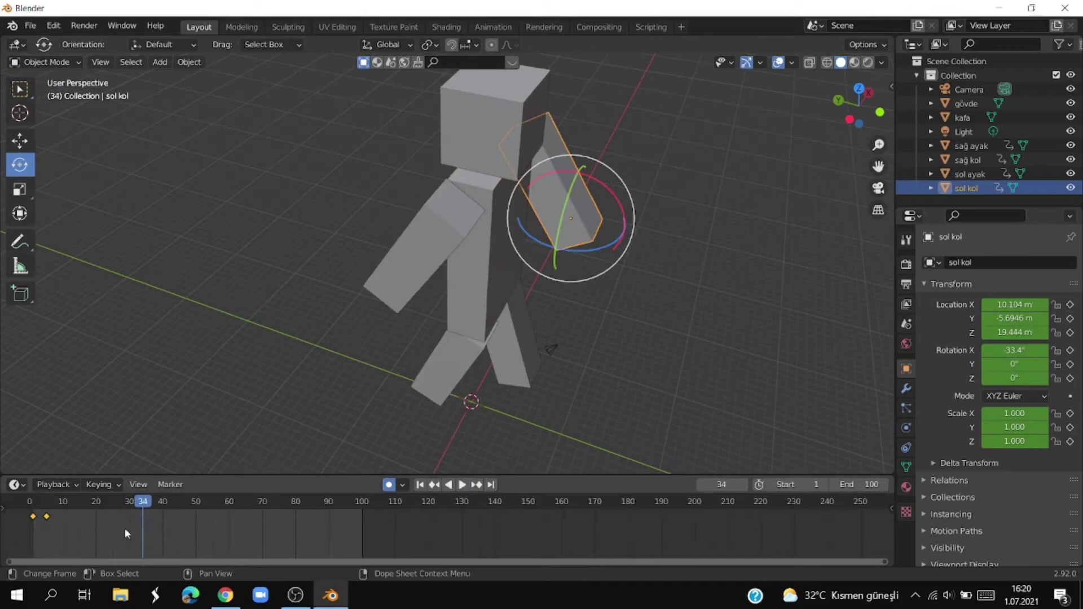
pyautogui.moveTo(145, 507); pyautogui.dragTo(65, 502)
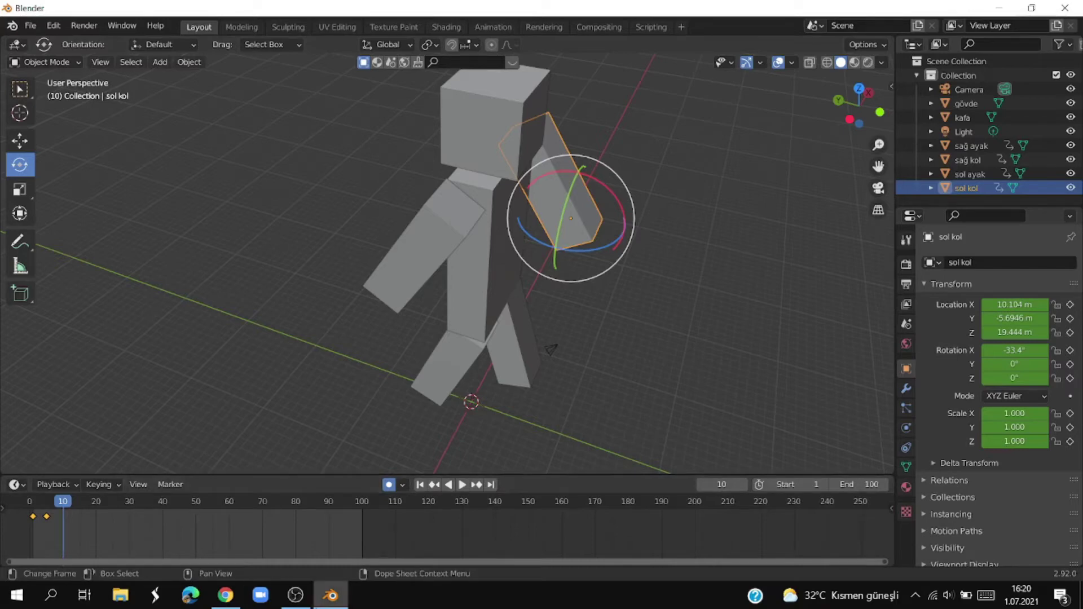
pyautogui.click(295, 595)
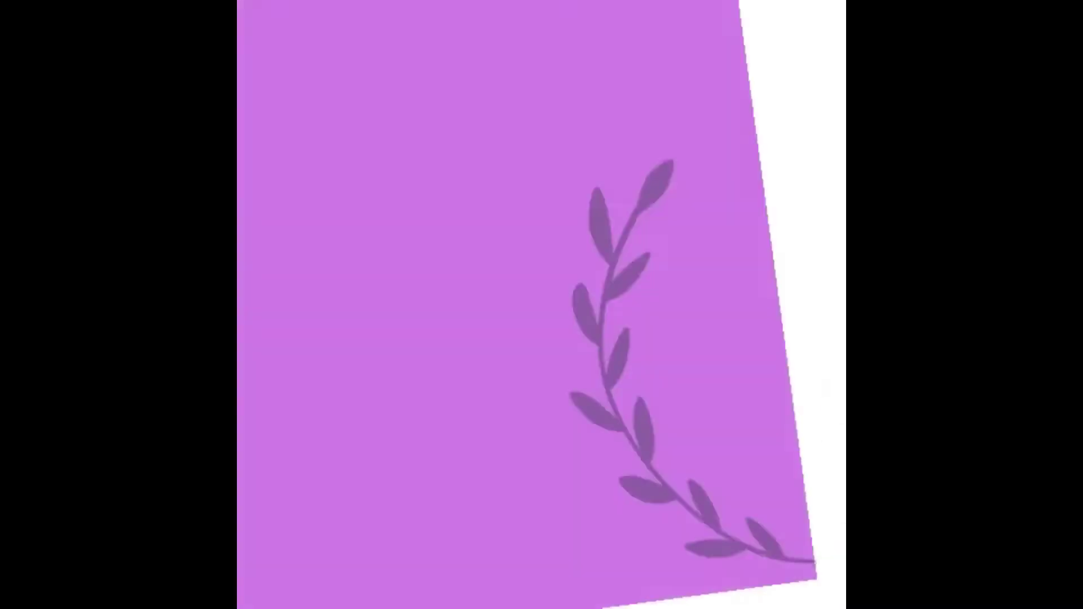